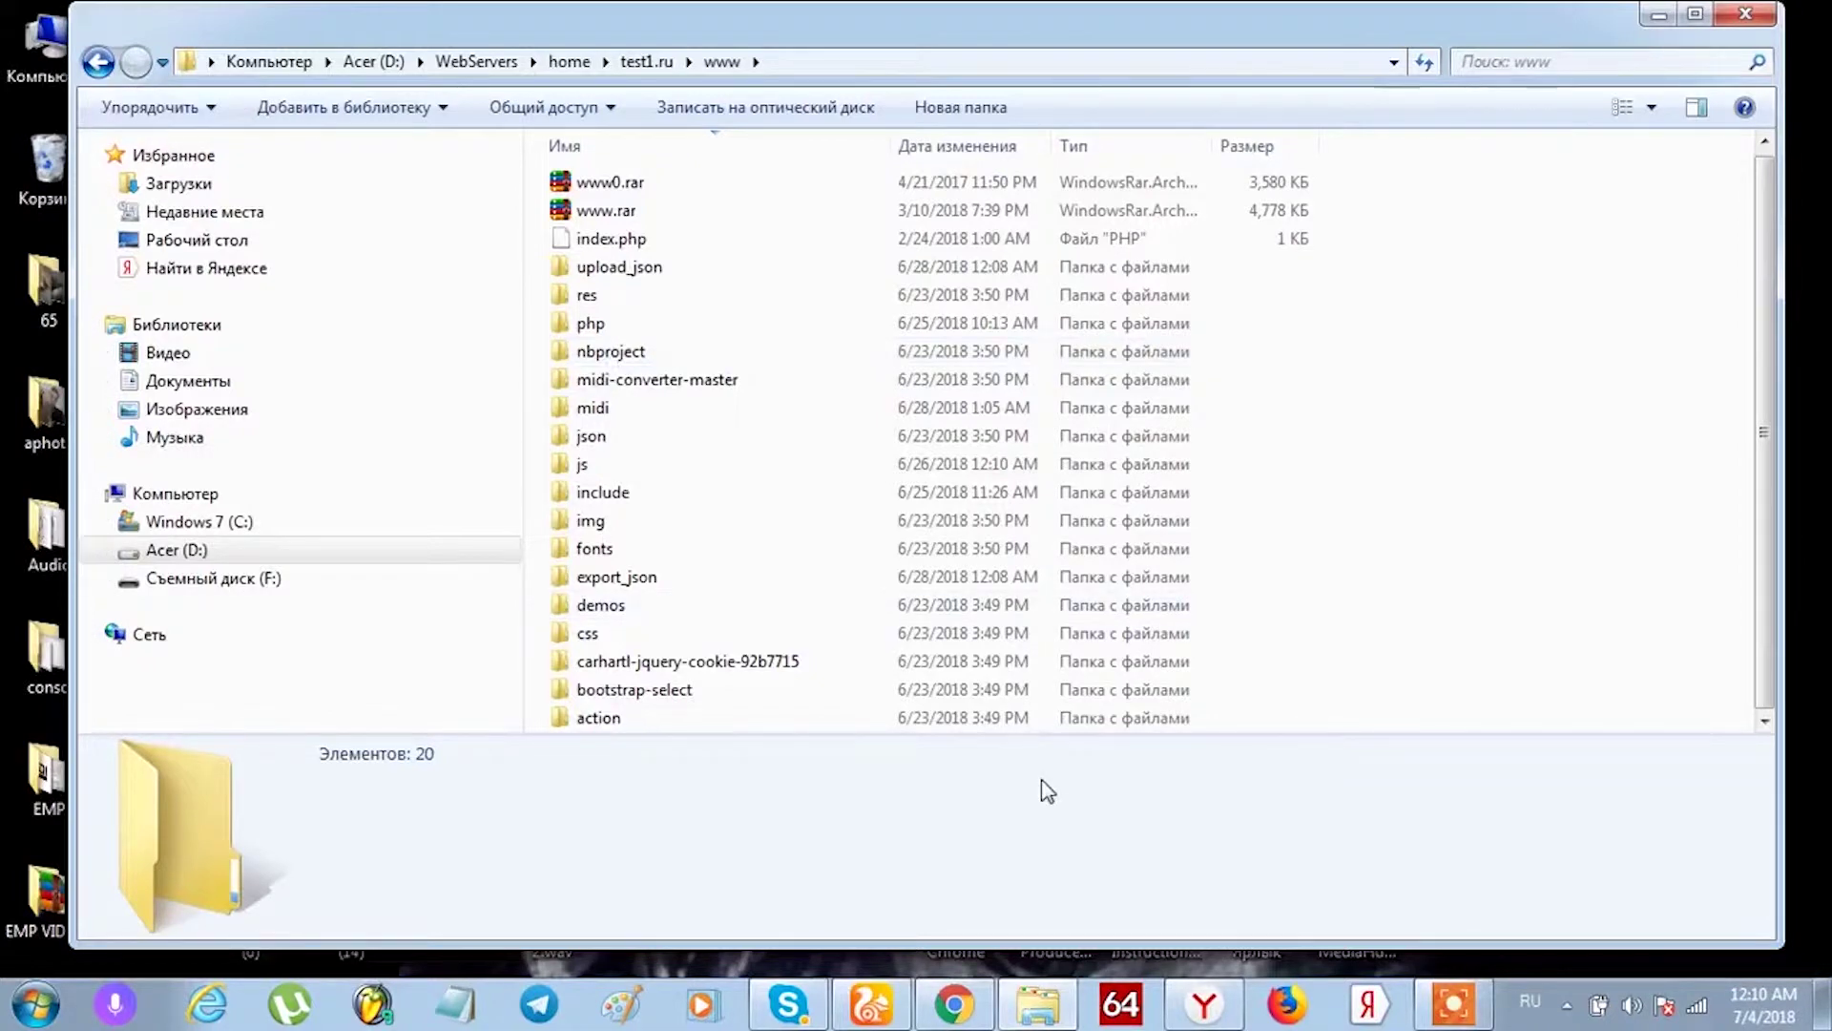
Launch Run.exe from the denwer folder inside WebServers on drive D to start the local server.
{"action": "left_click", "coordinate": [98, 61]}
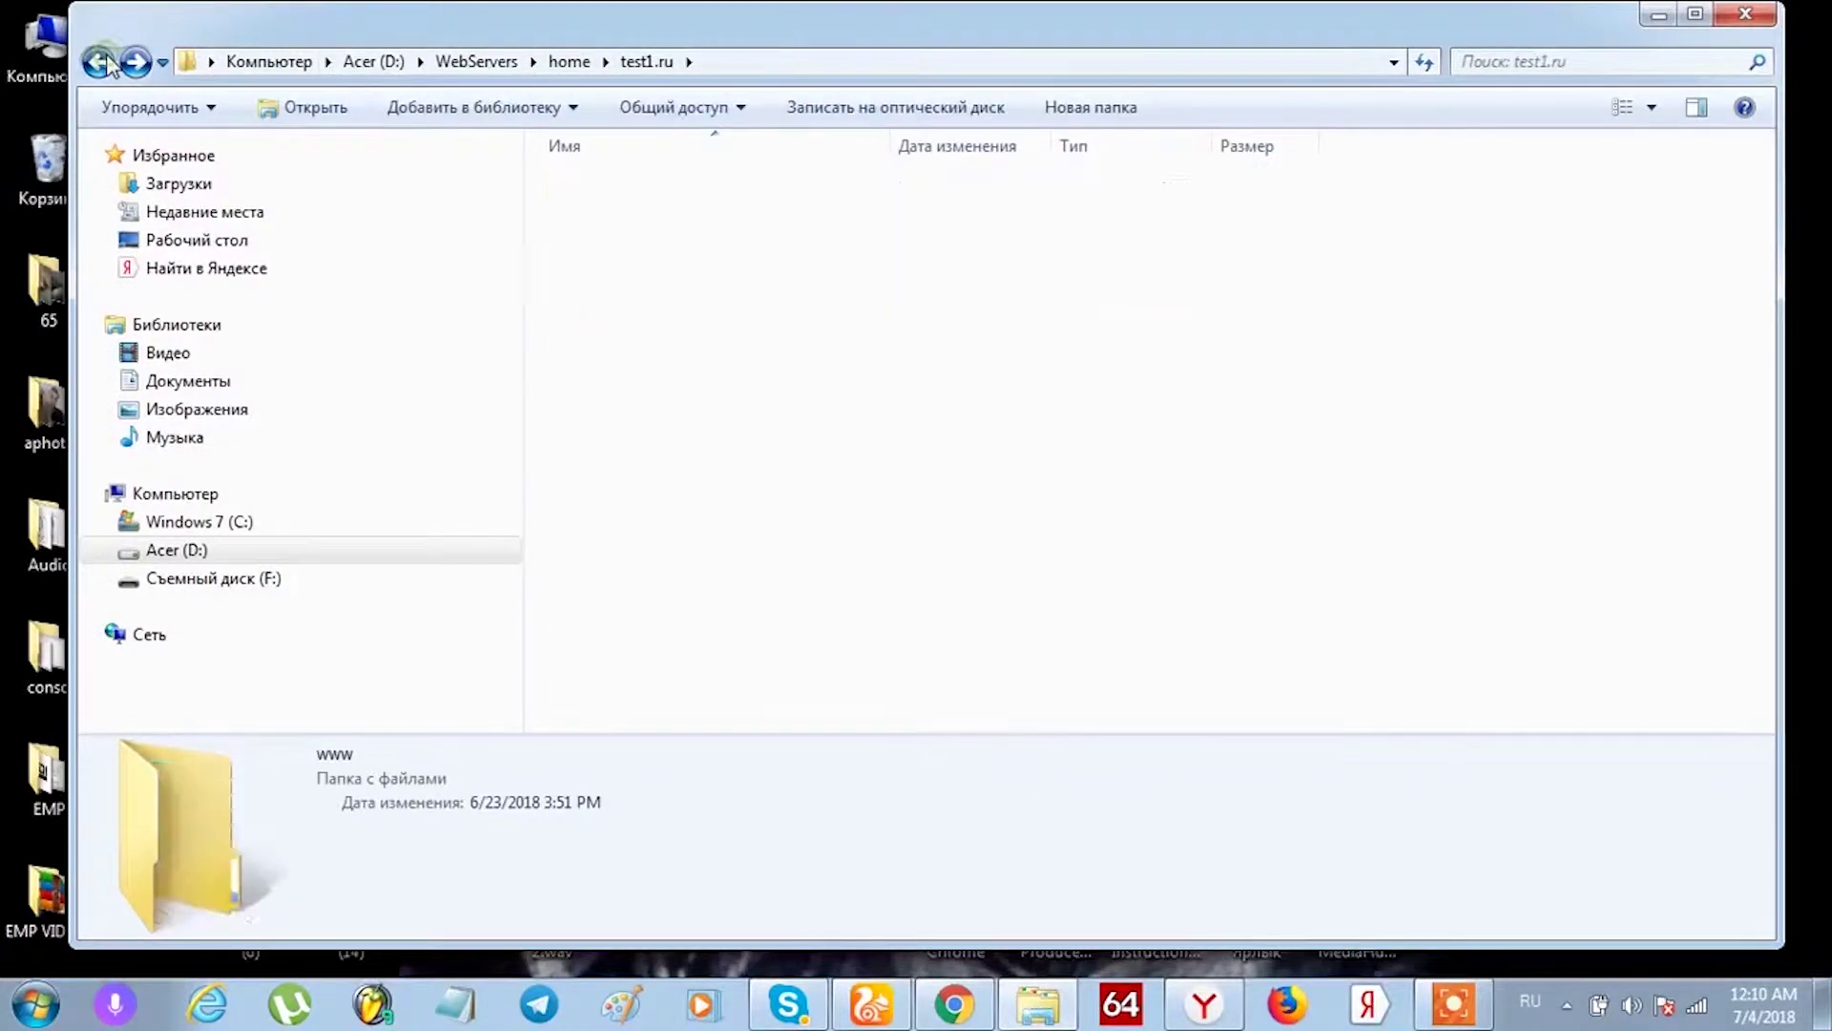
{"action": "left_click", "coordinate": [99, 61]}
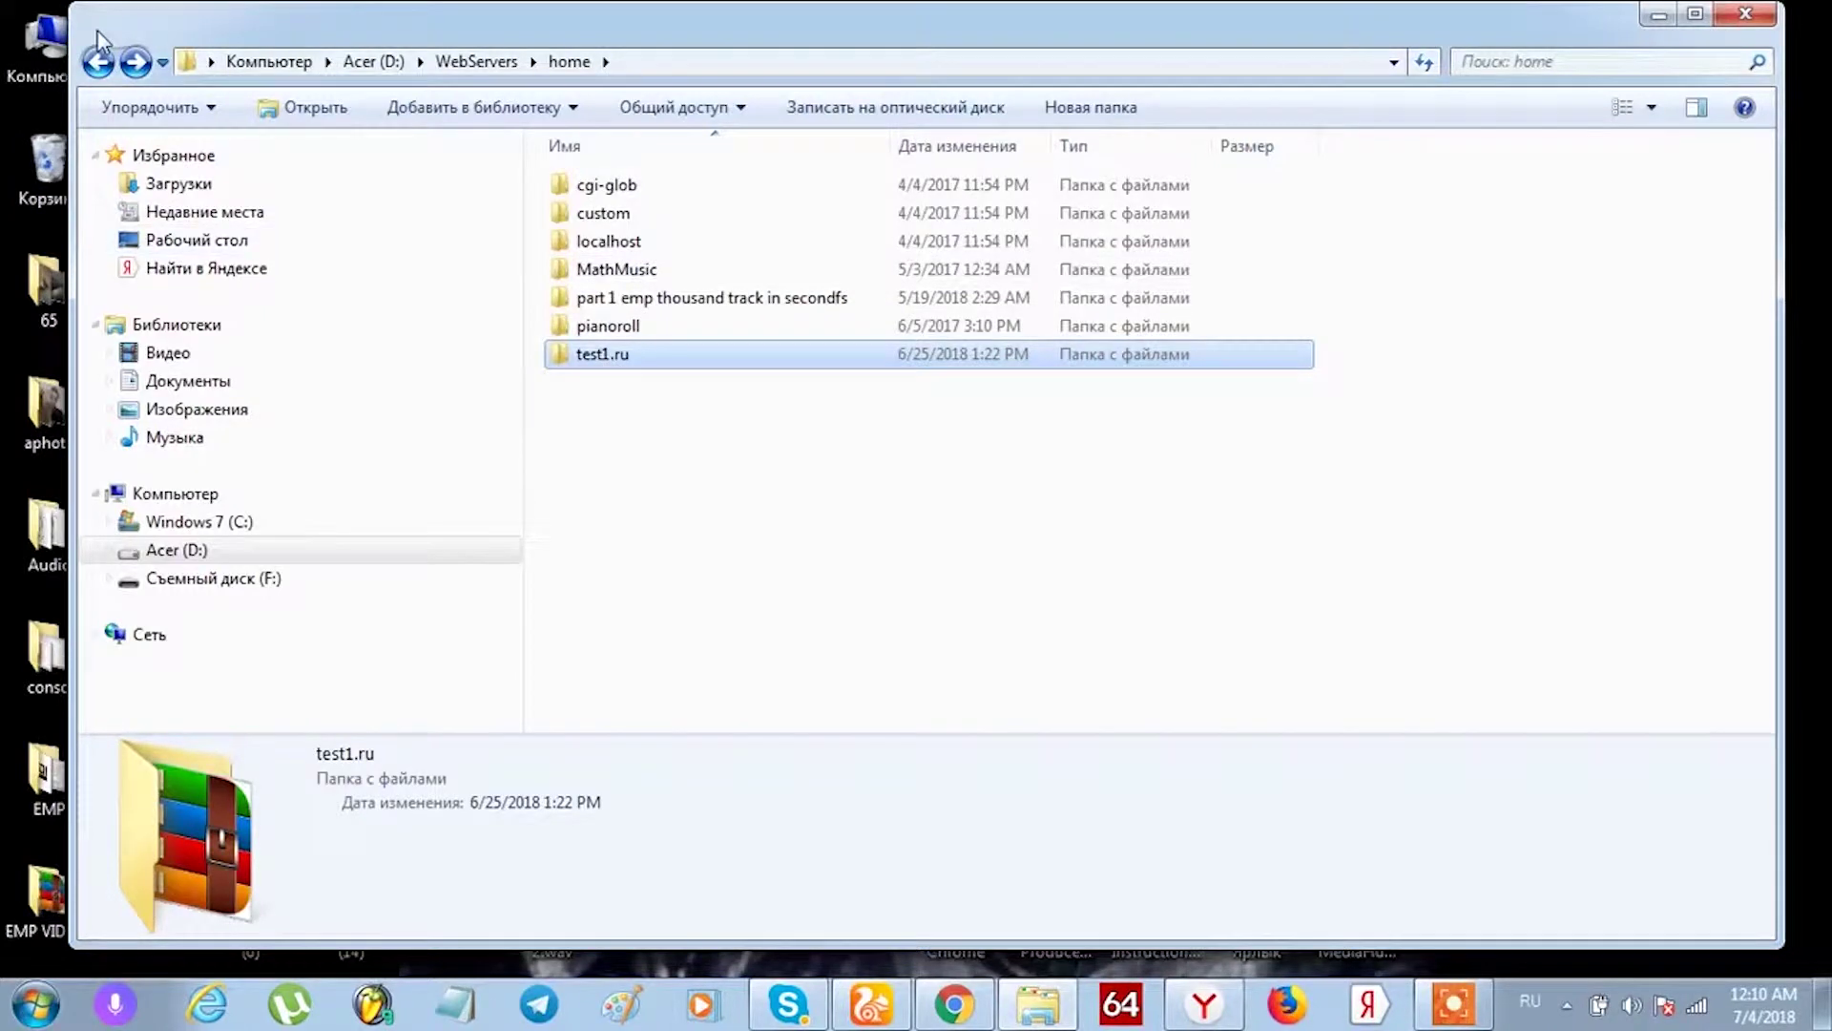
{"action": "left_click", "coordinate": [99, 61]}
{"action": "double_click", "coordinate": [601, 188]}
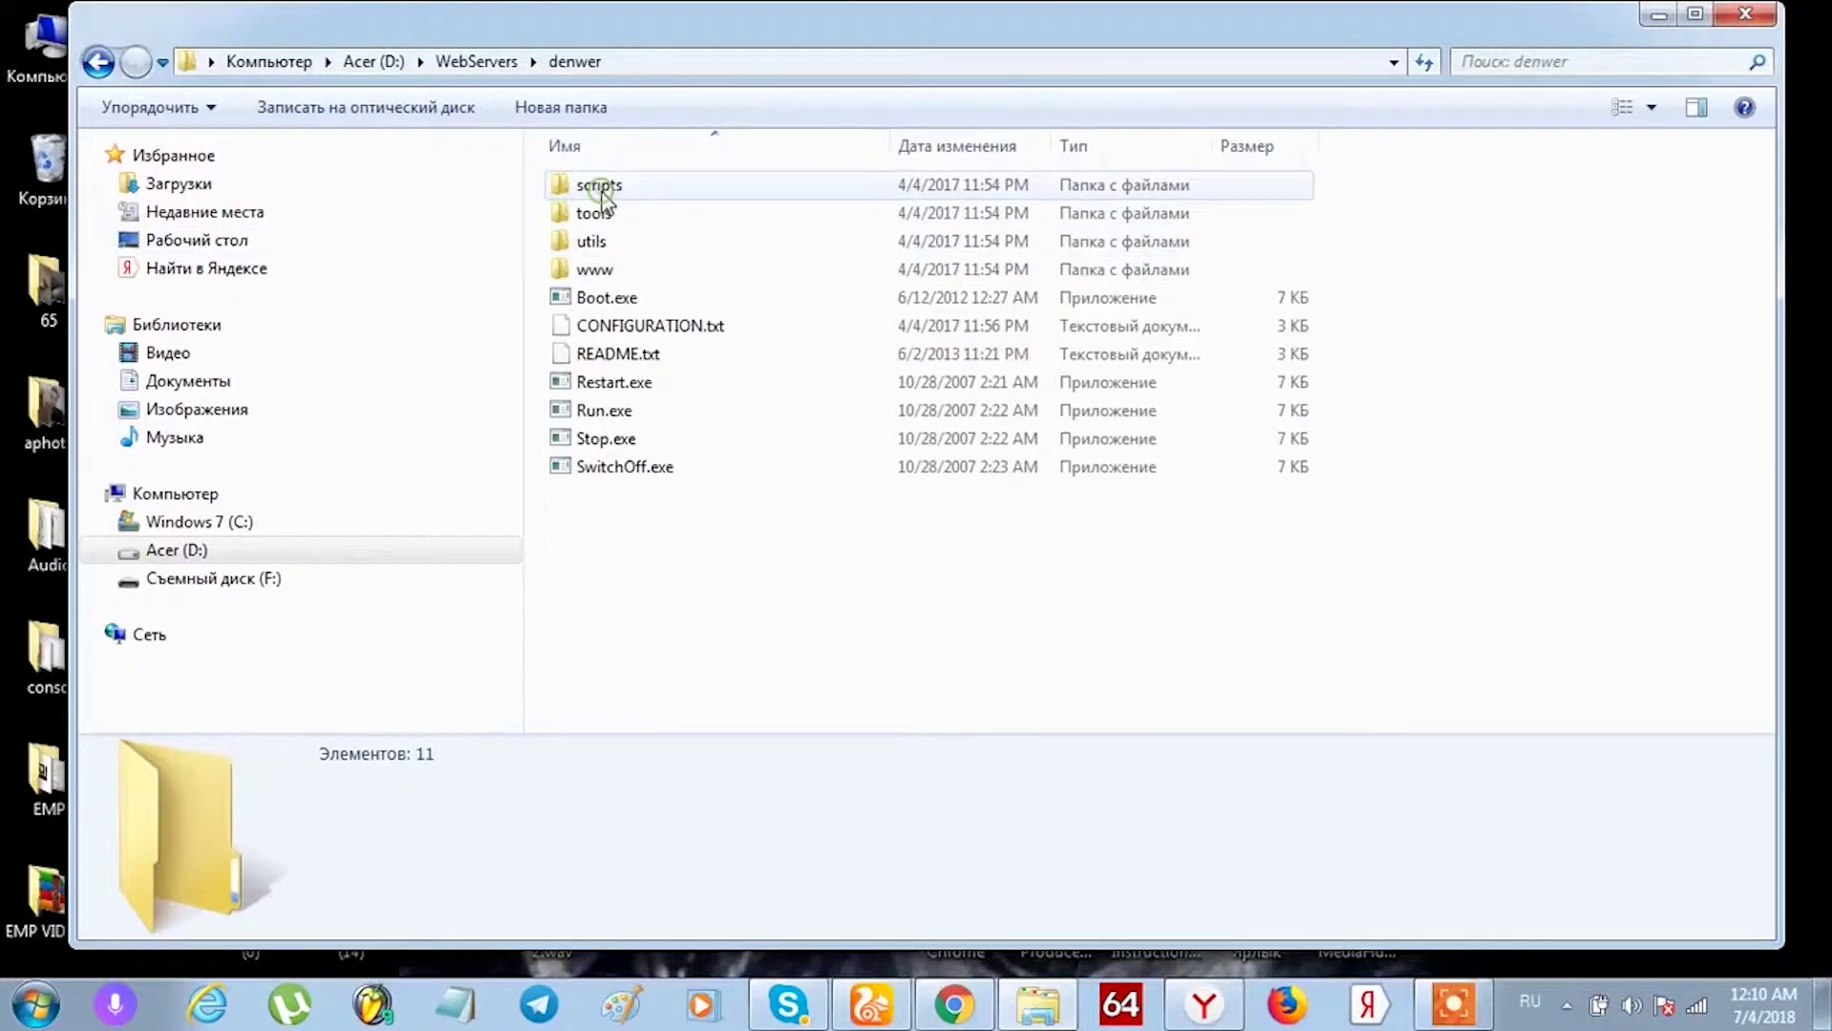
{"action": "left_click", "coordinate": [601, 412]}
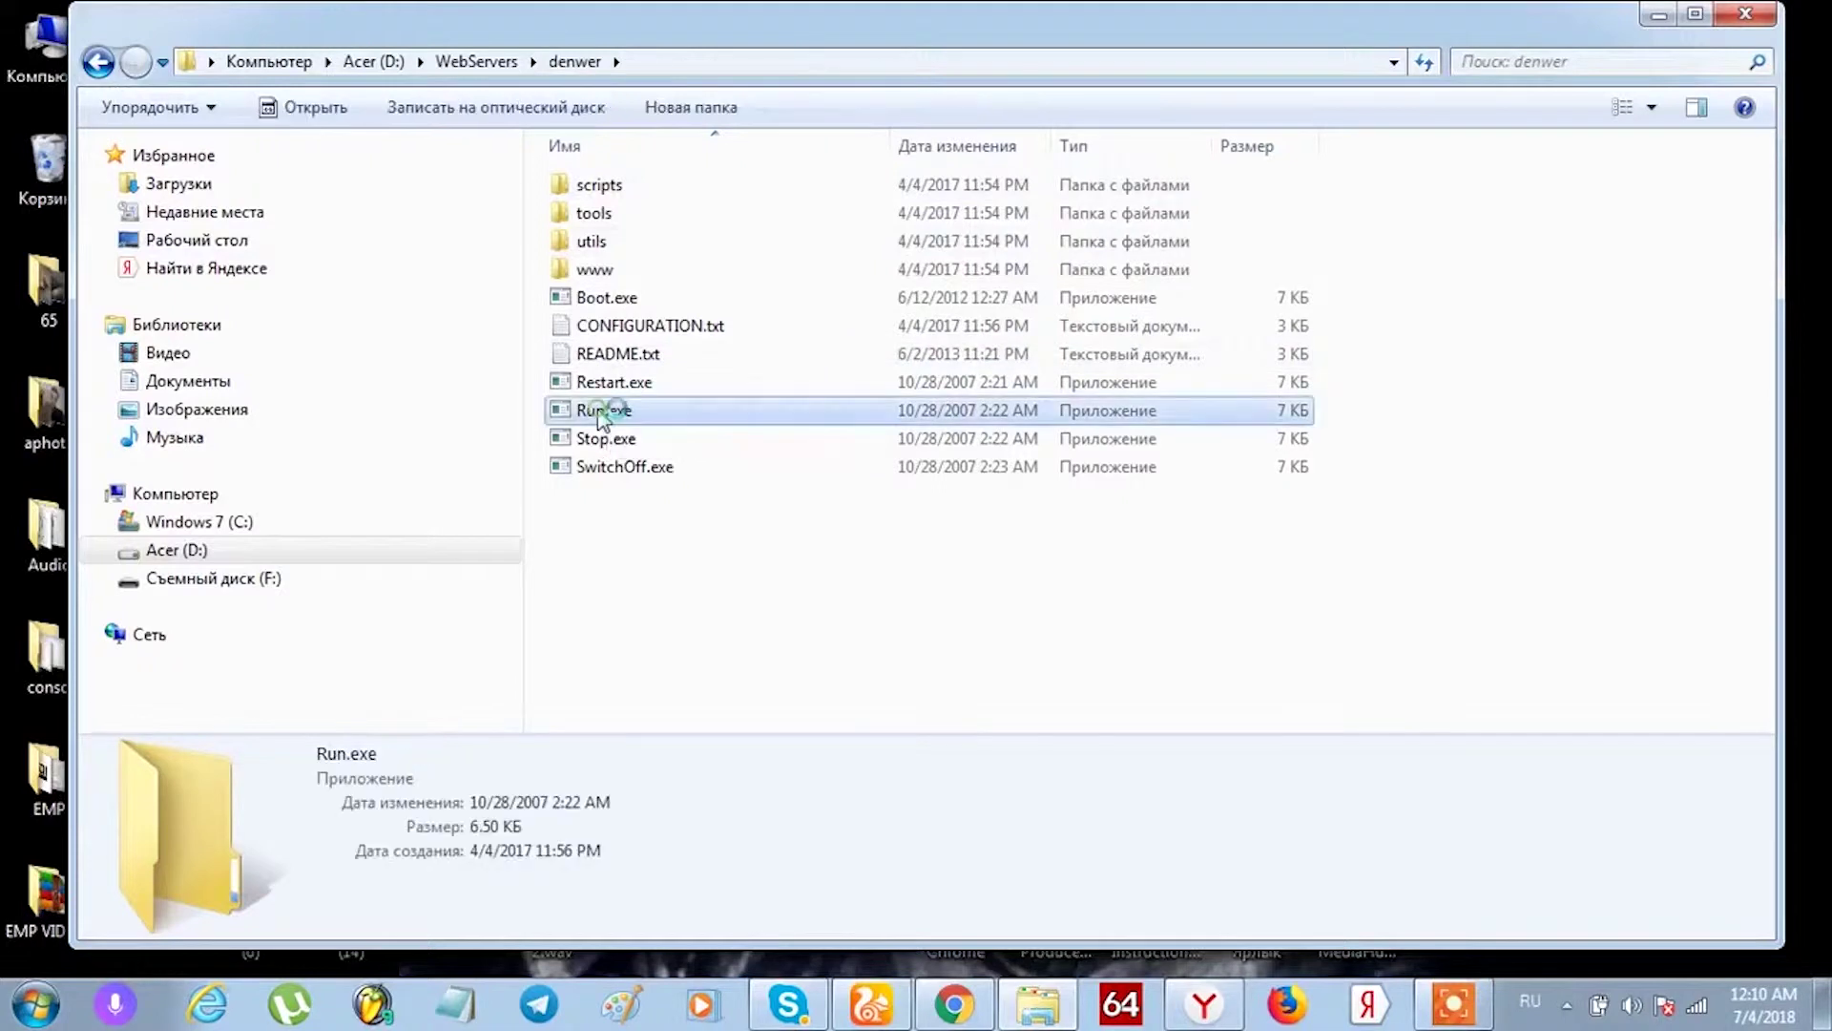
{"action": "double_click", "coordinate": [601, 413]}
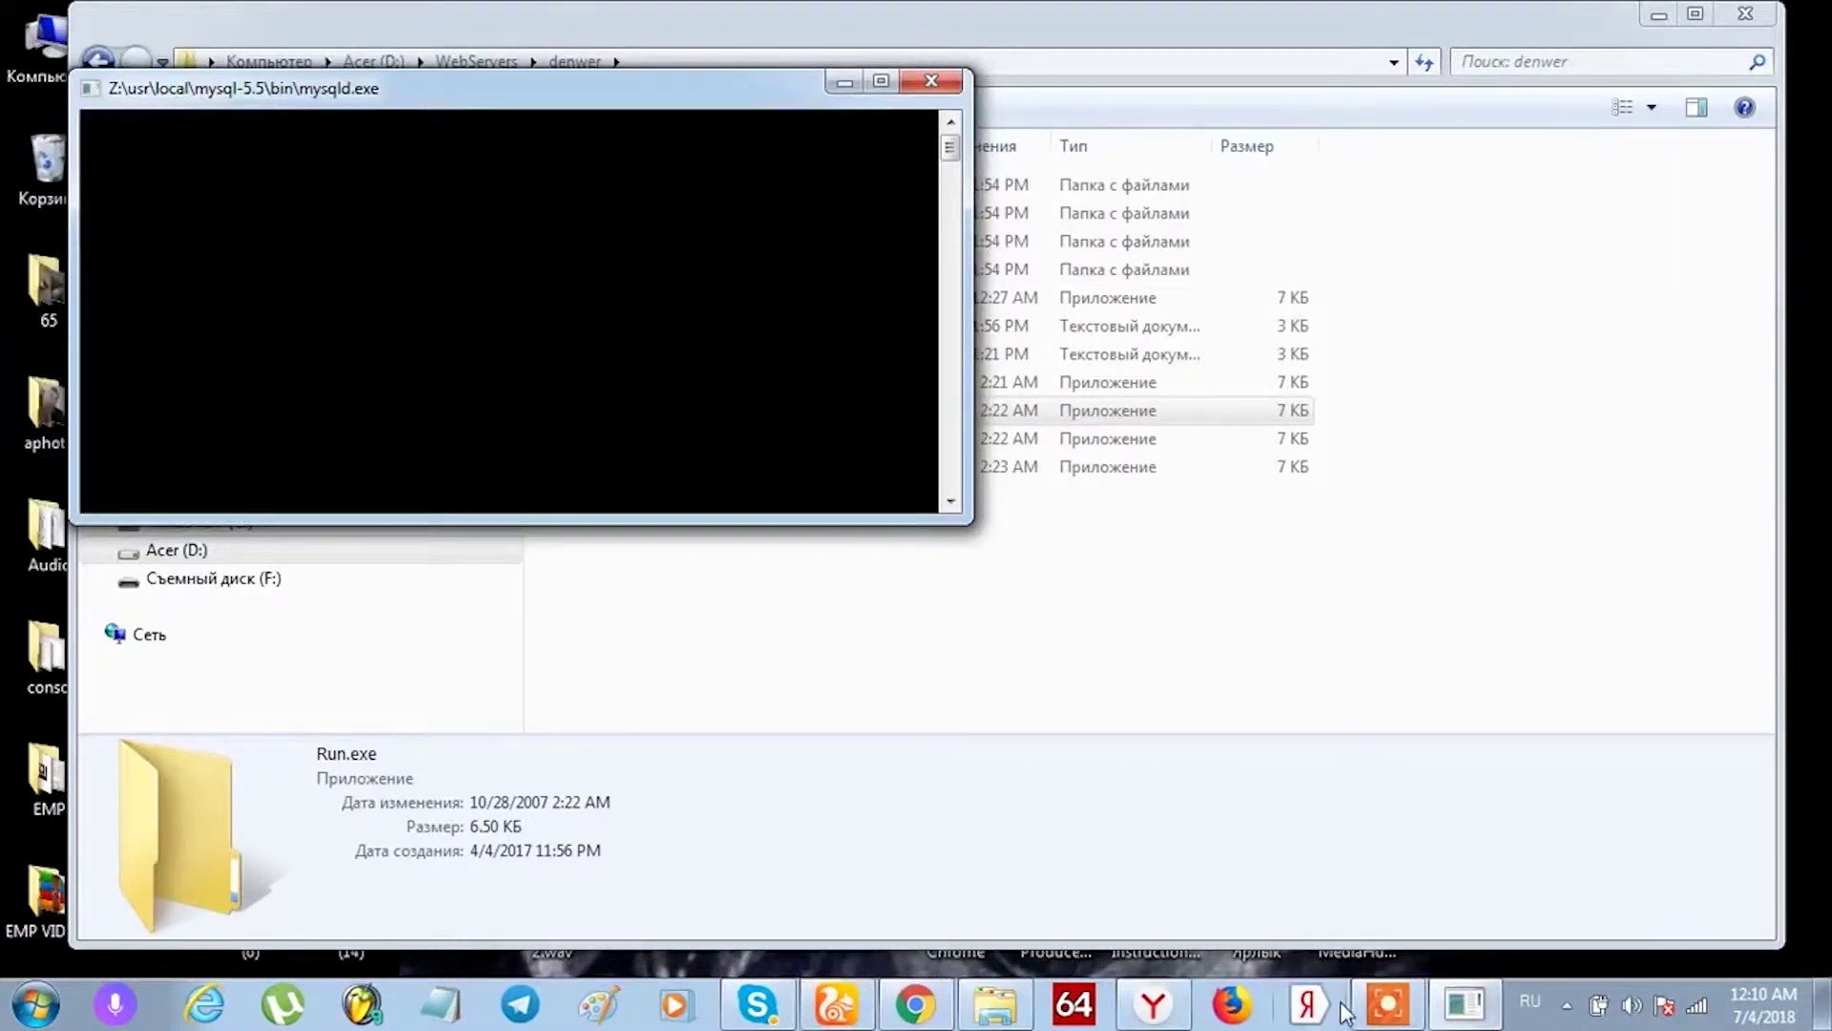
{"action": "left_click", "coordinate": [836, 1003]}
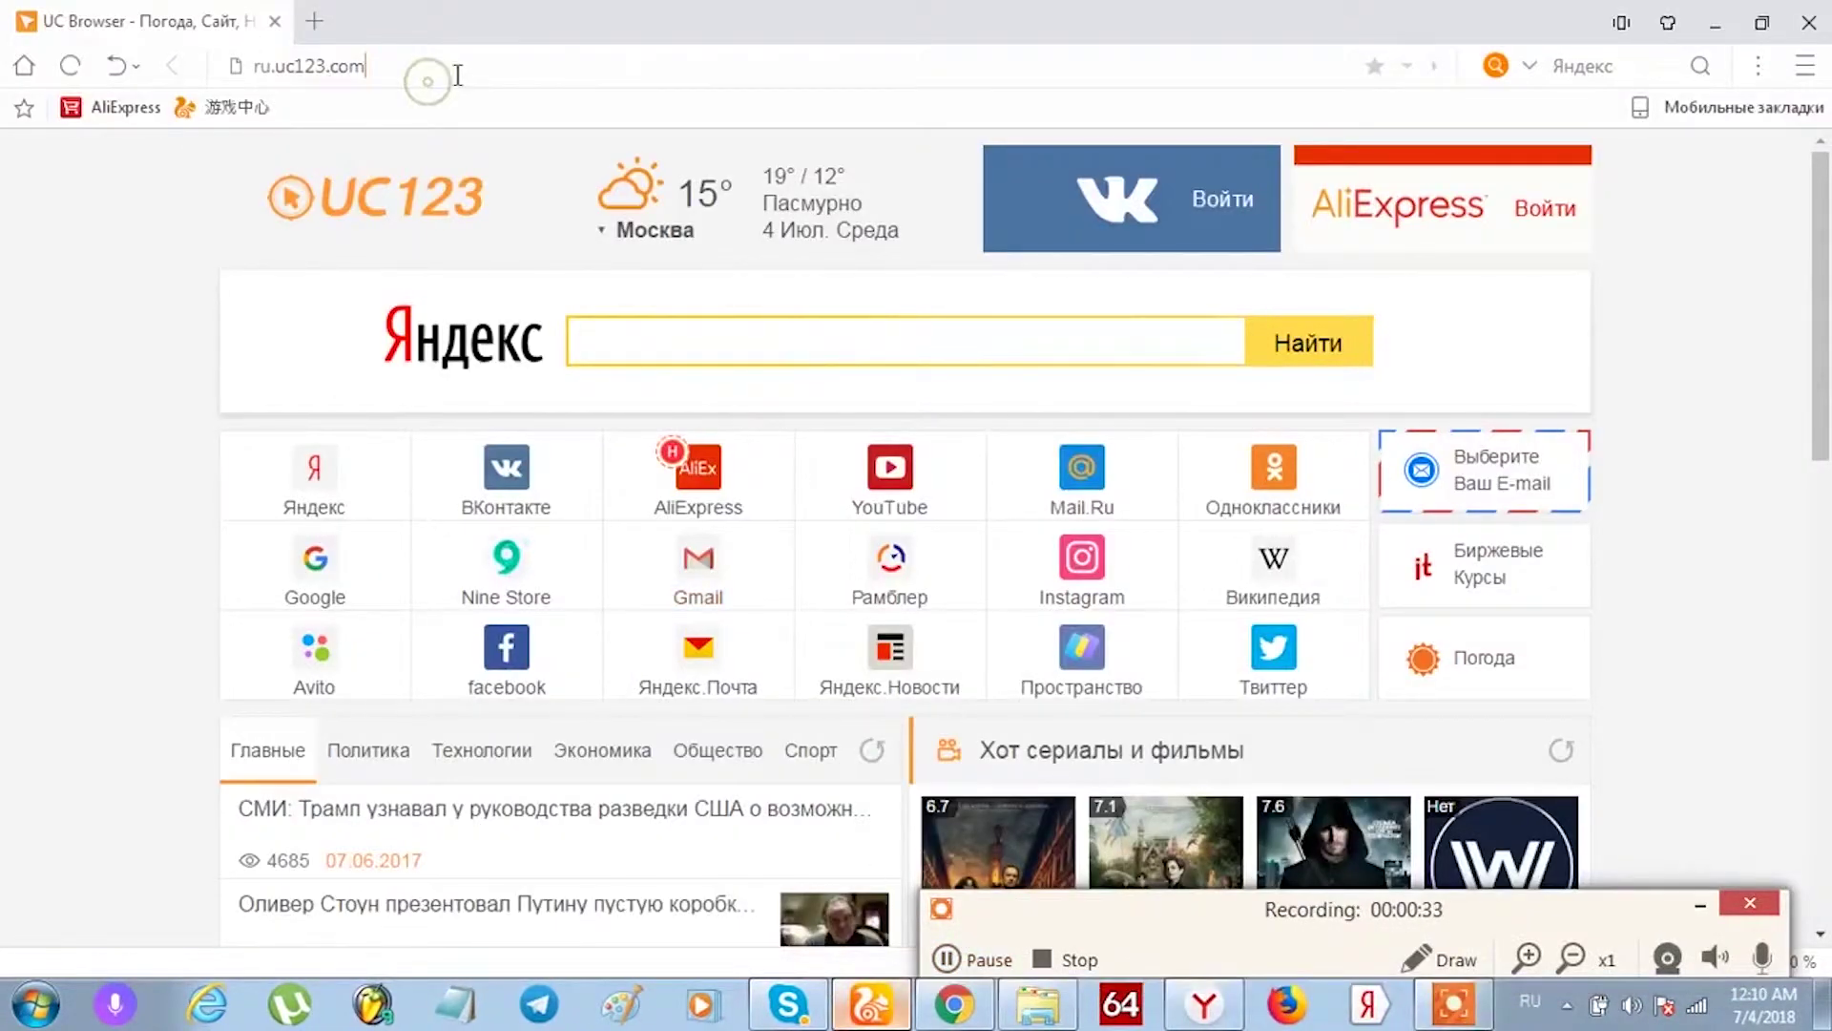
{"action": "left_click", "coordinate": [429, 67]}
{"action": "type", "text": "ццц"}
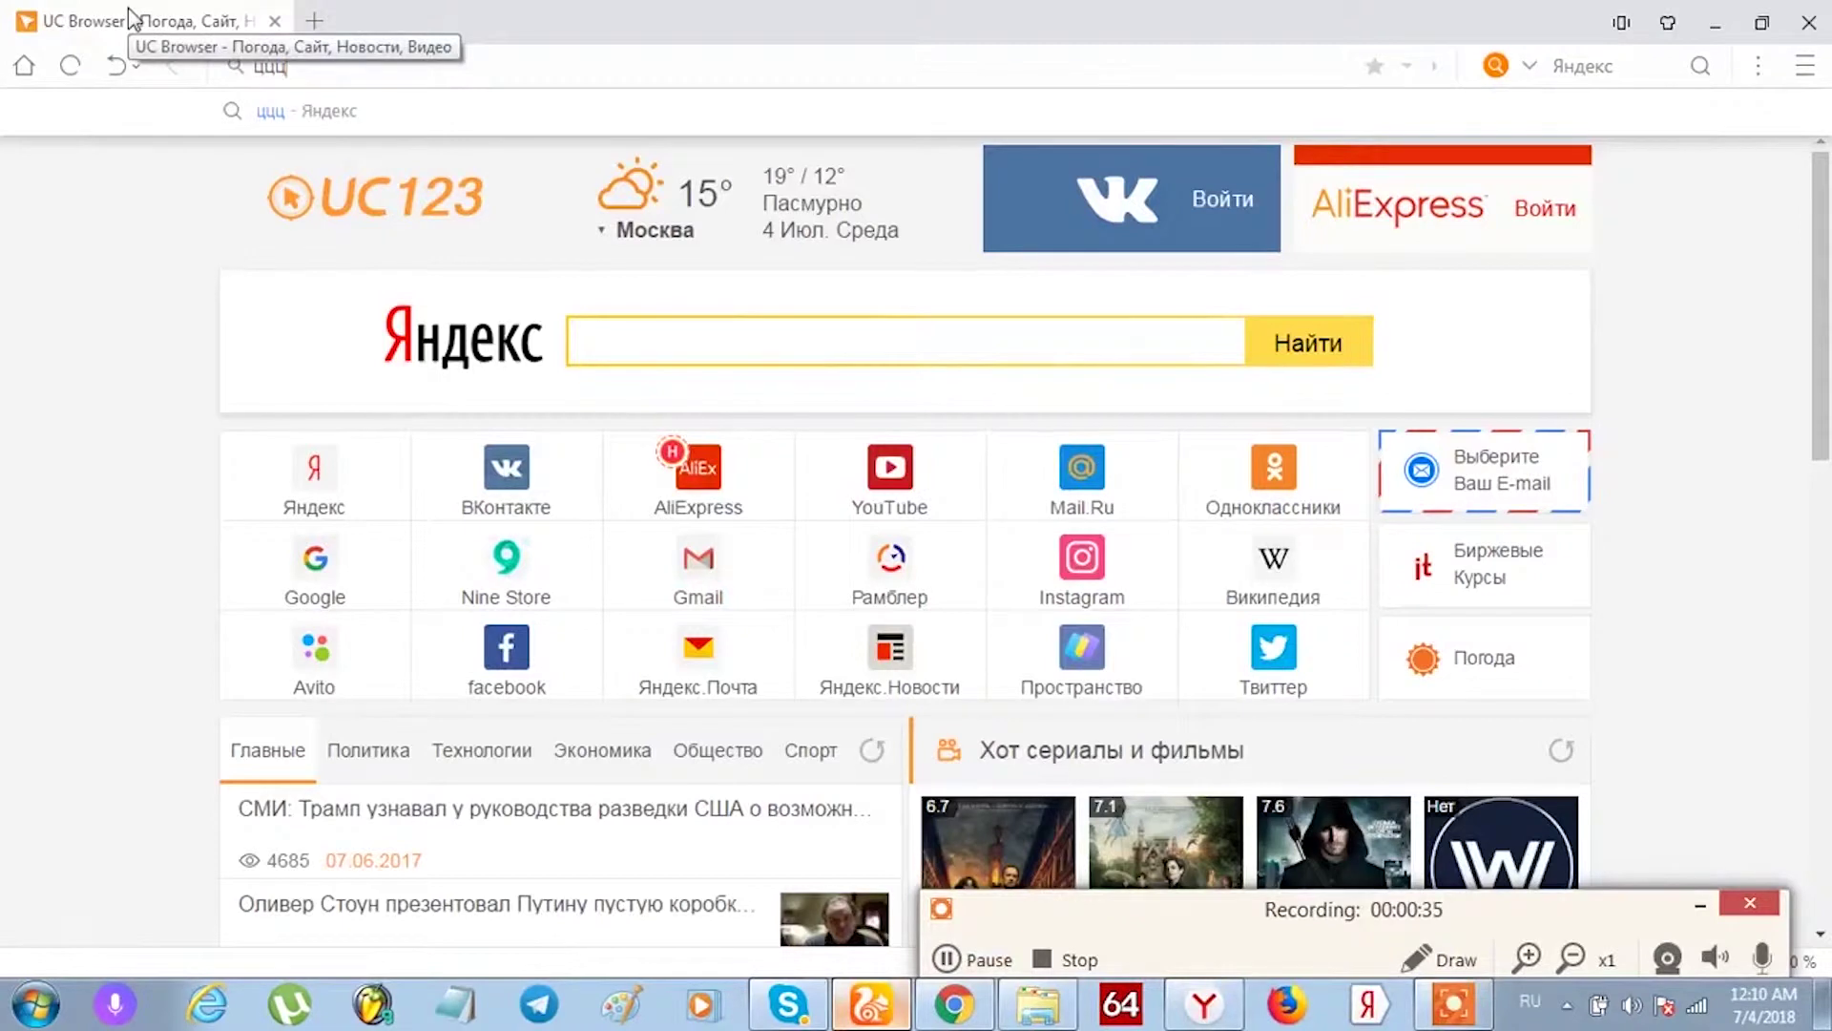
{"action": "key", "text": "BackSpace"}
{"action": "key", "text": "BackSpace"}
{"action": "key", "text": "alt+shift"}
{"action": "type", "text": "www"}
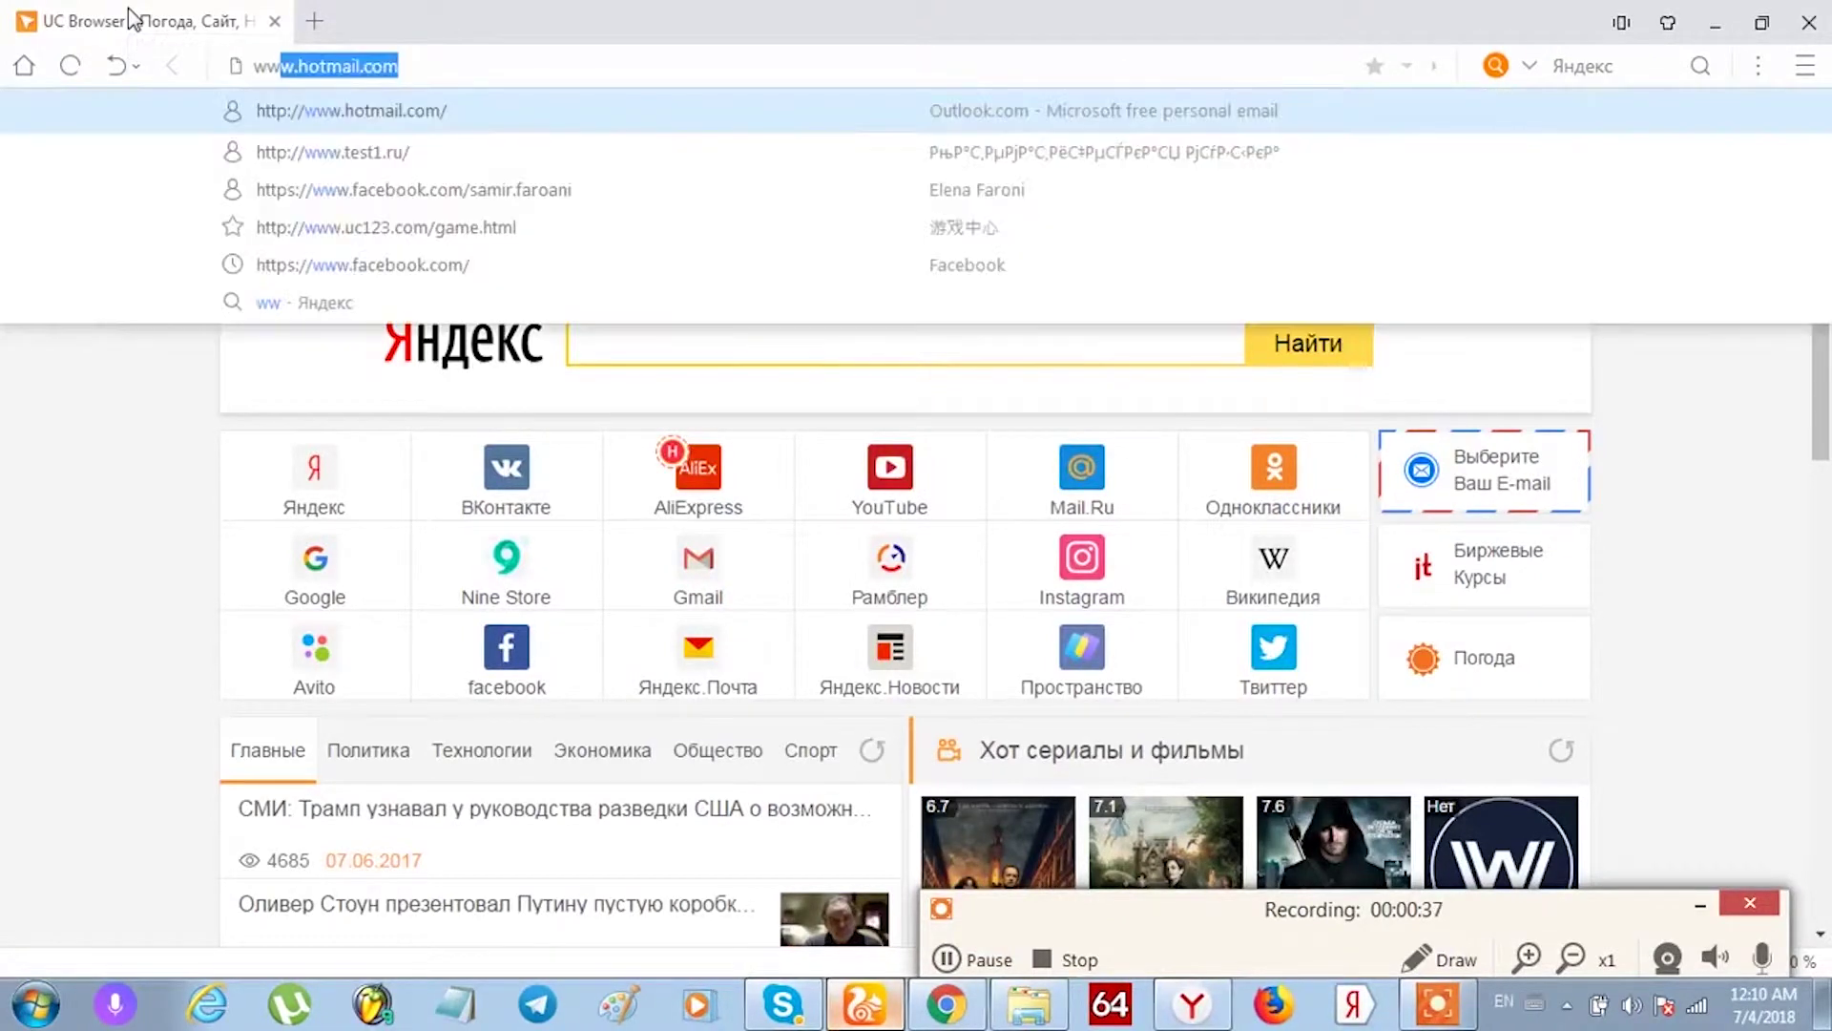
{"action": "type", "text": ".te"}
{"action": "key", "text": "Return"}
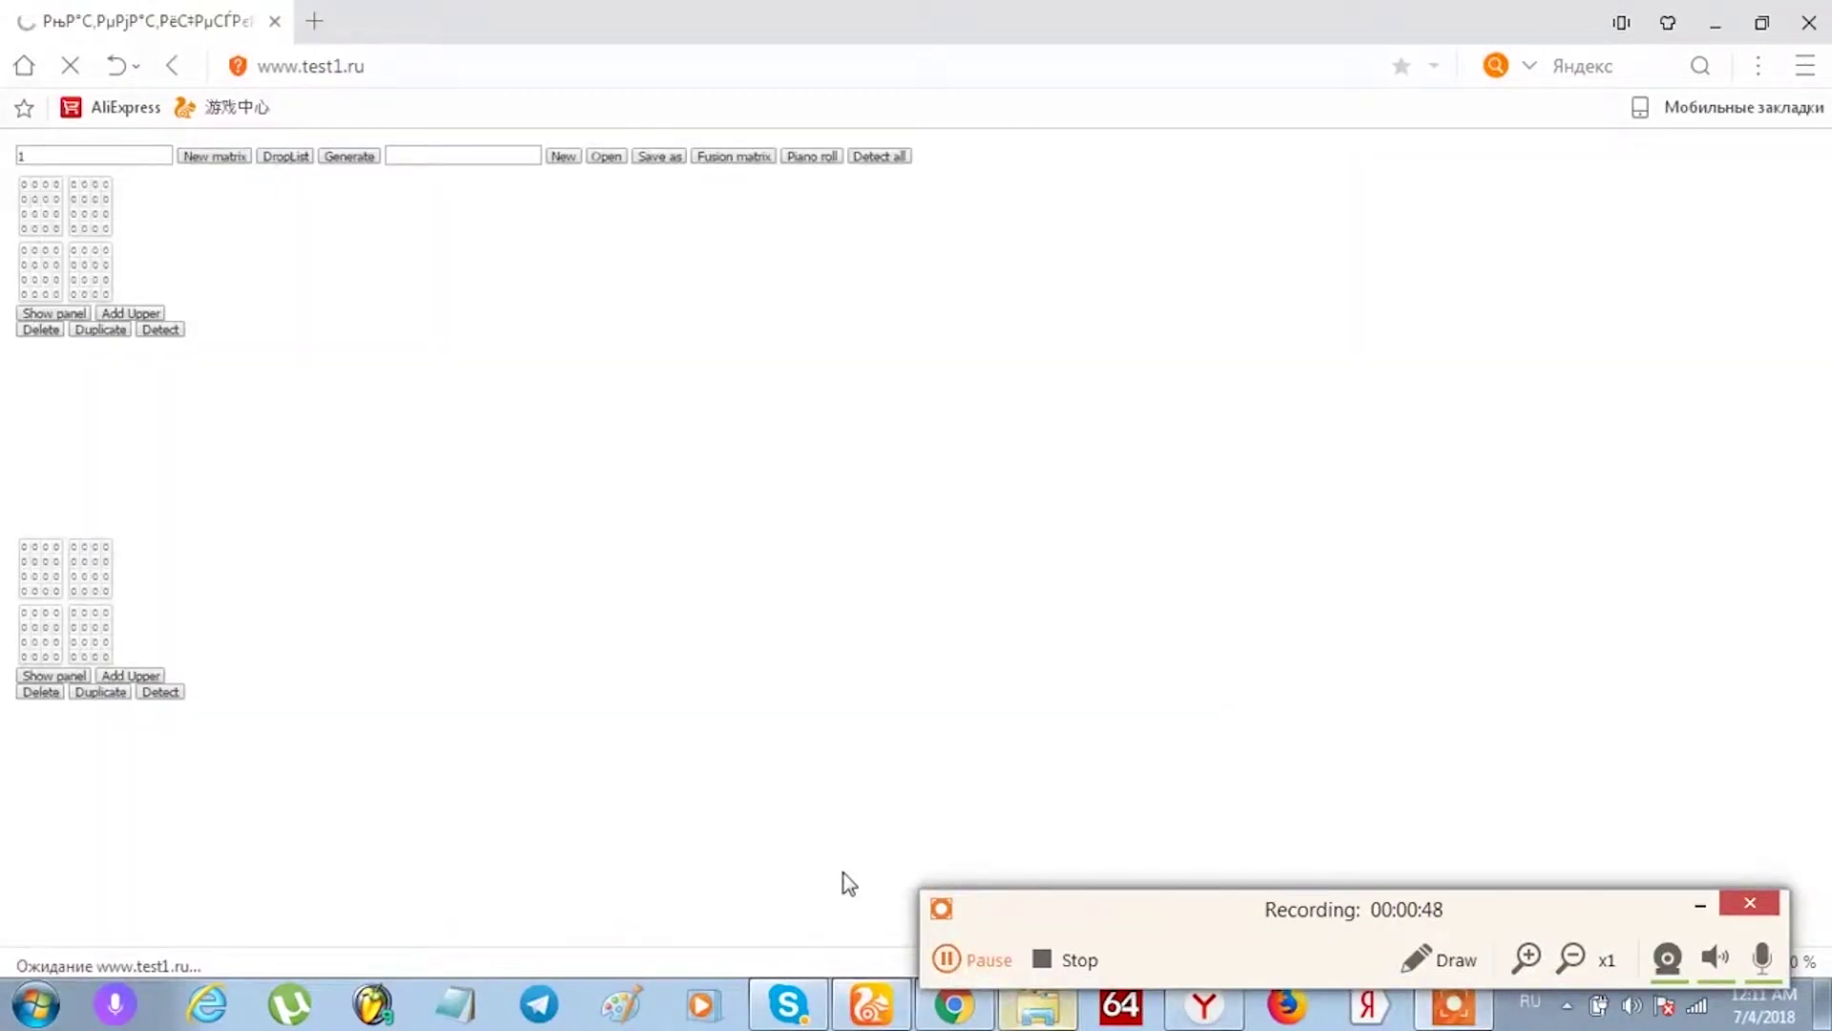
{"action": "left_click", "coordinate": [1699, 905]}
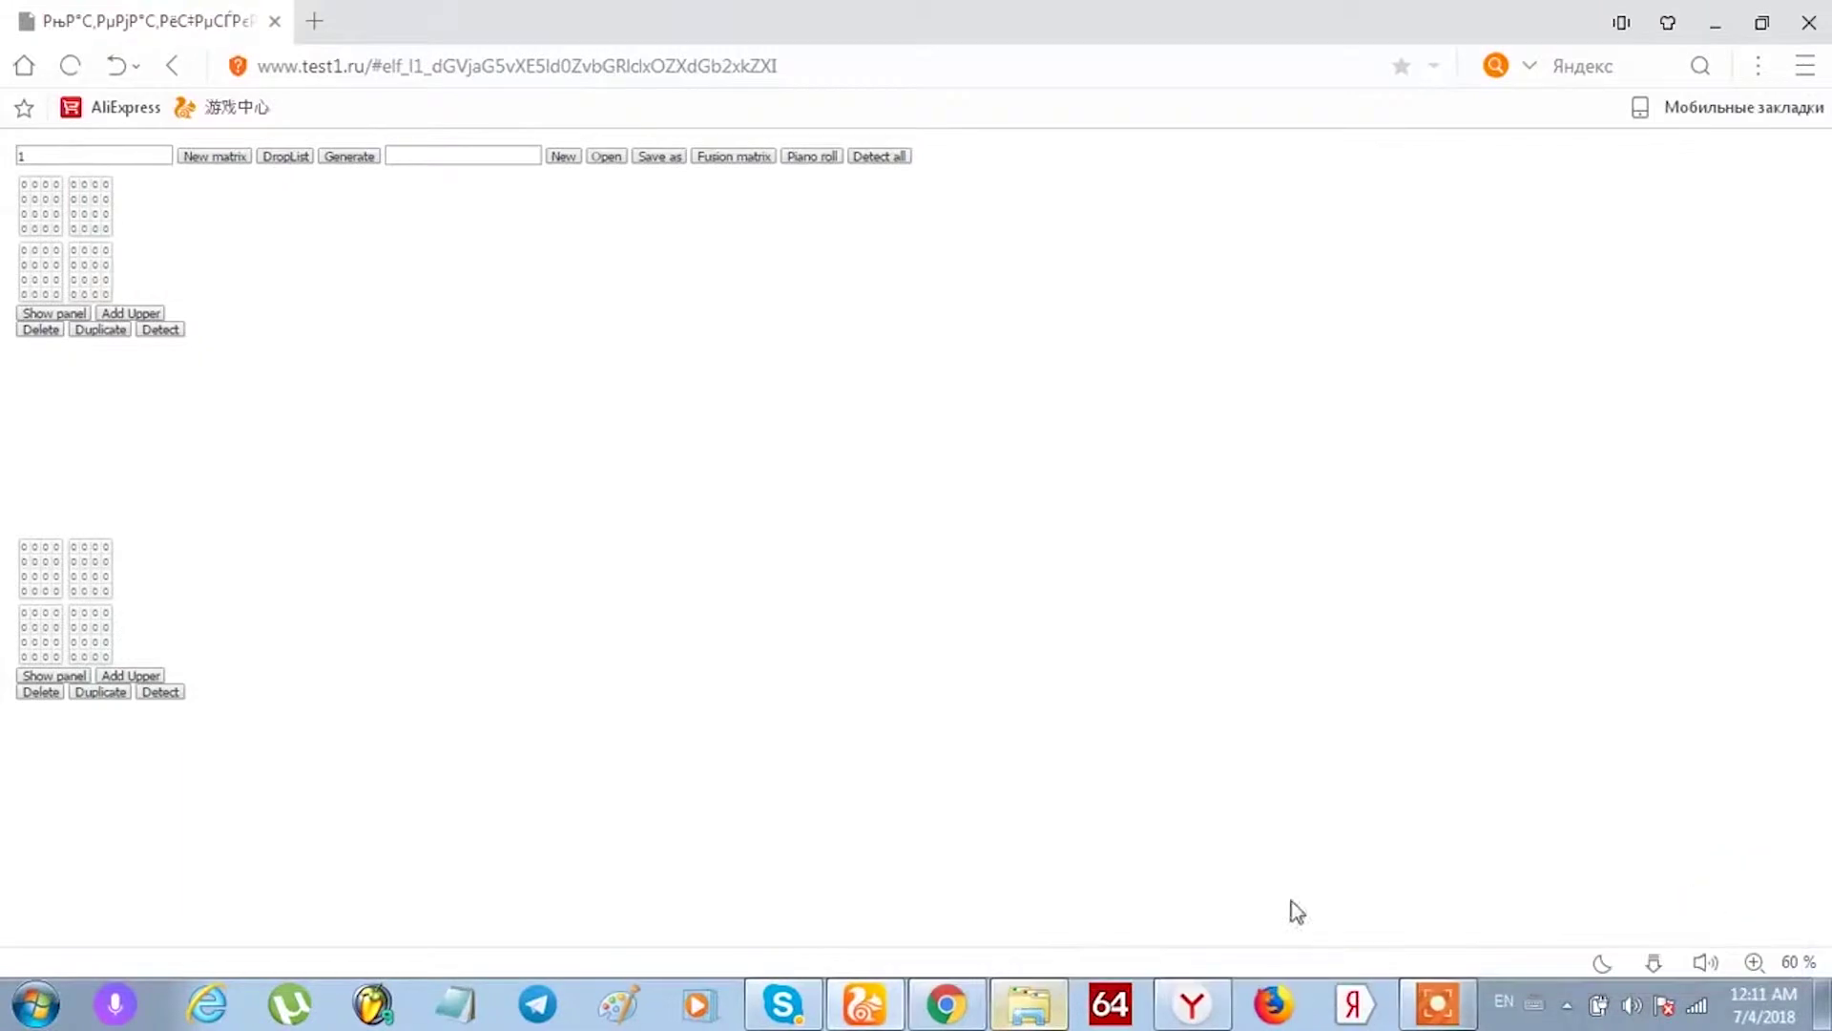
{"action": "left_click", "coordinate": [1441, 1025]}
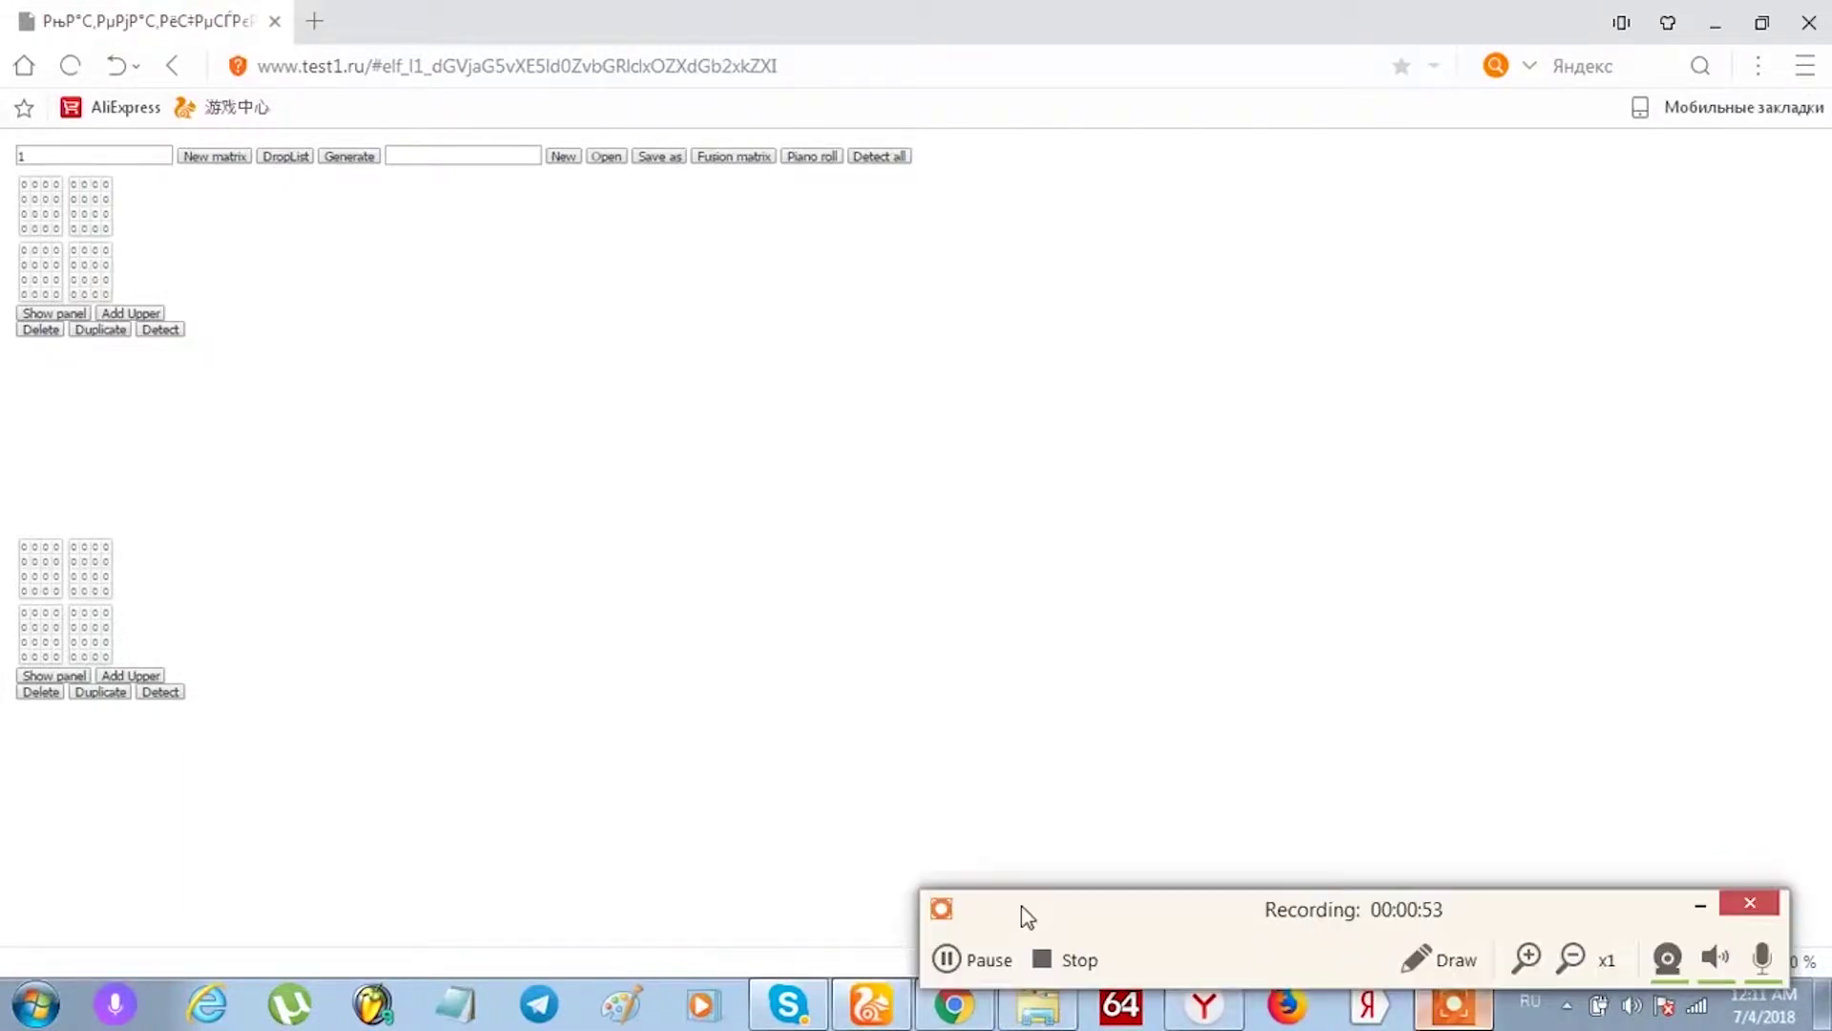
{"action": "left_click", "coordinate": [949, 960]}
{"action": "left_click", "coordinate": [954, 963]}
Open the piano roll and subdivide a grid cell on beat 5 of the first measure into two 2^0 parts.
{"action": "left_click", "coordinate": [812, 158]}
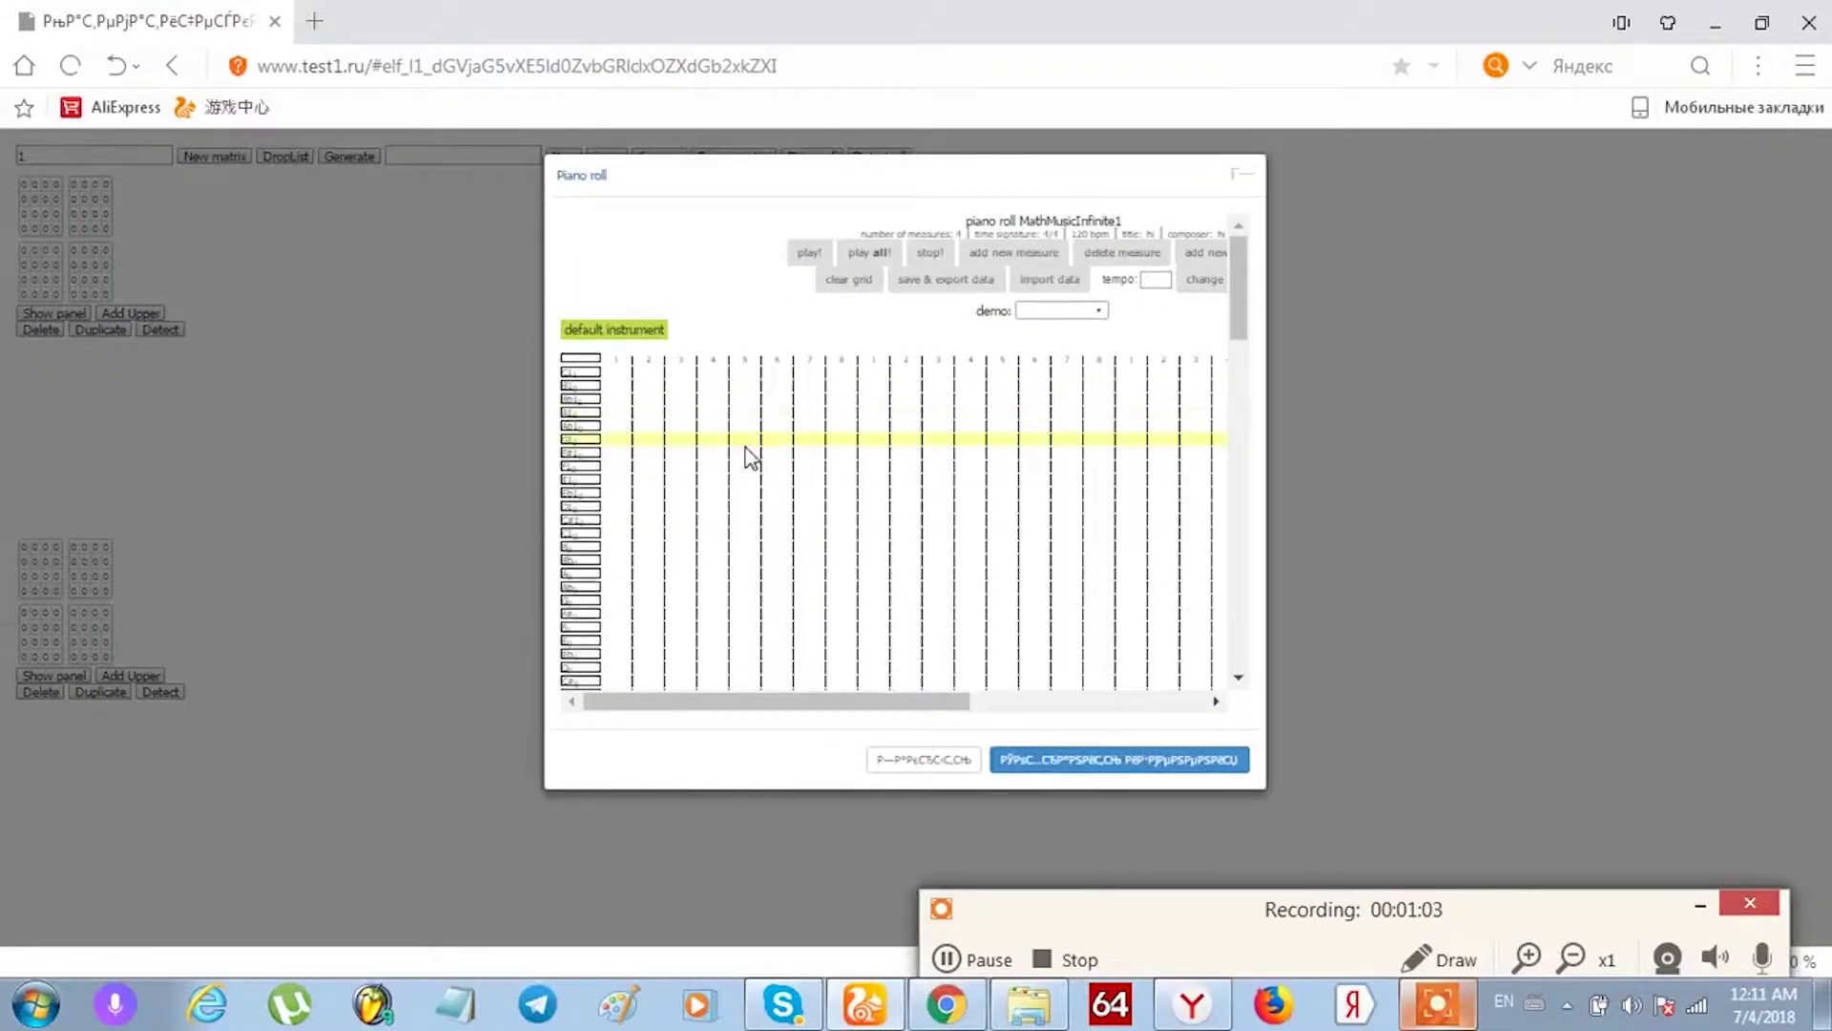
{"action": "right_click", "coordinate": [748, 454]}
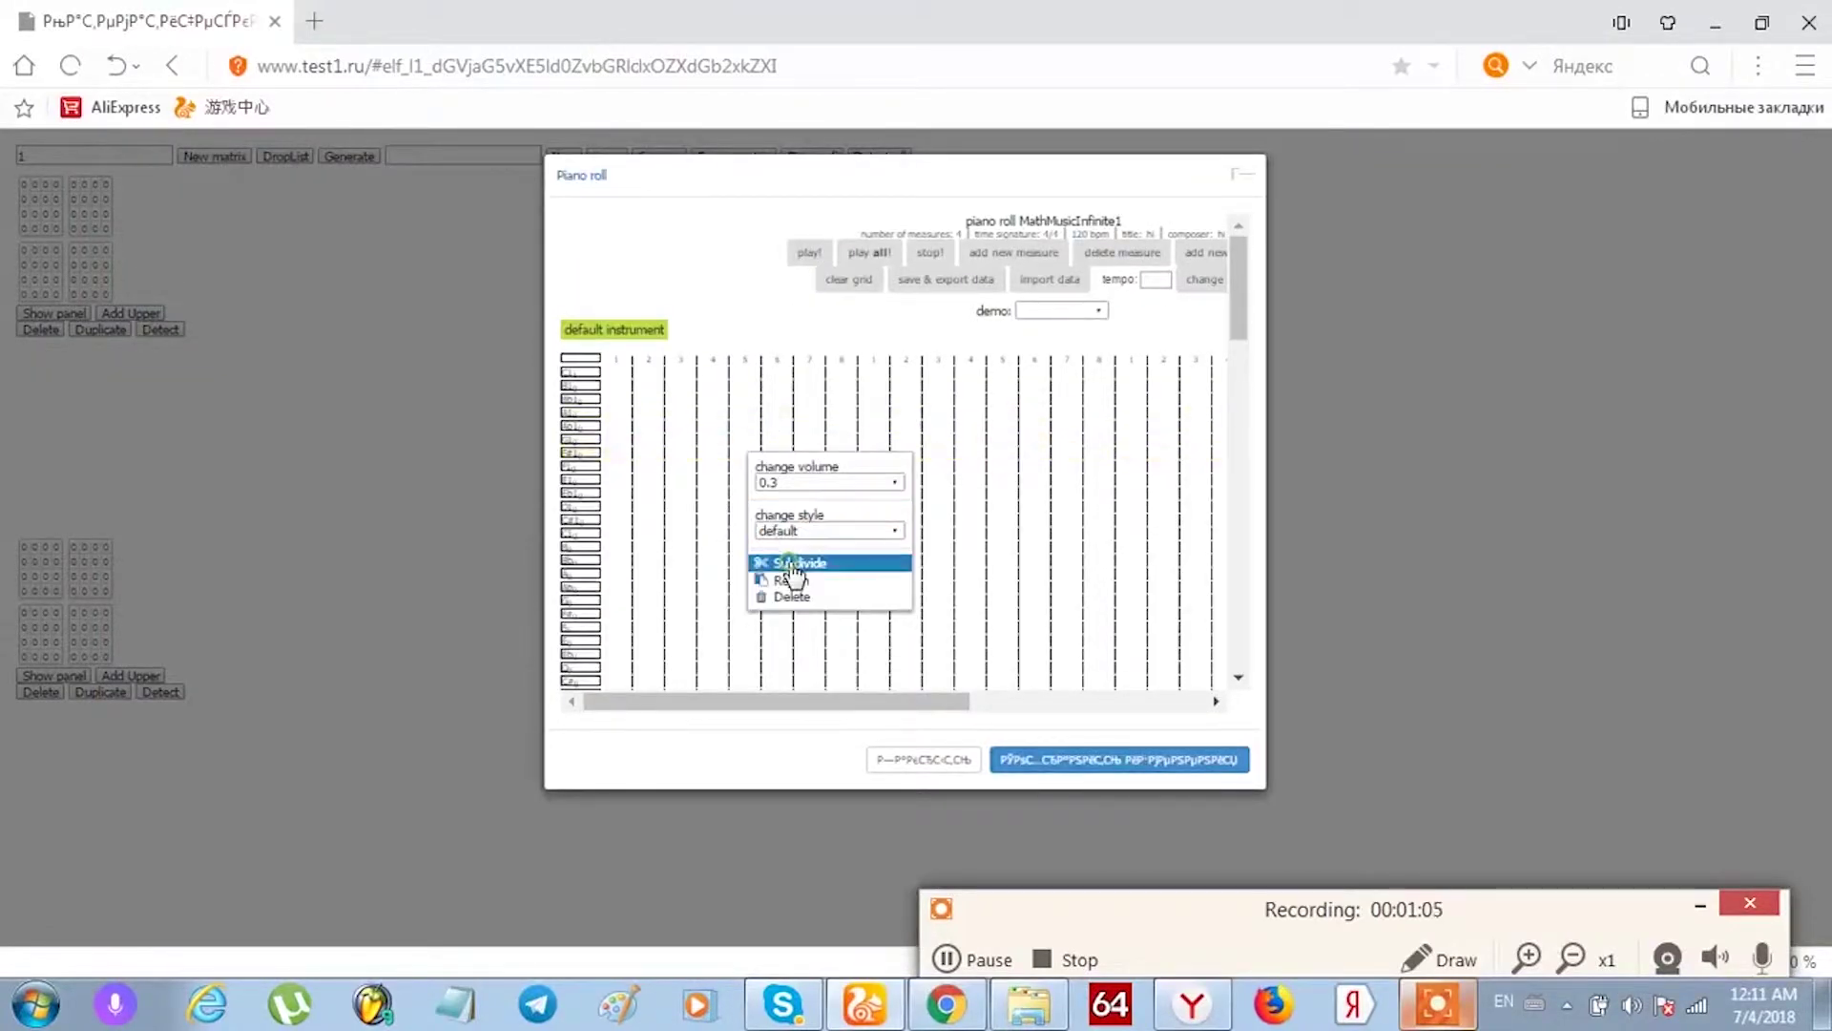
{"action": "left_click", "coordinate": [792, 563]}
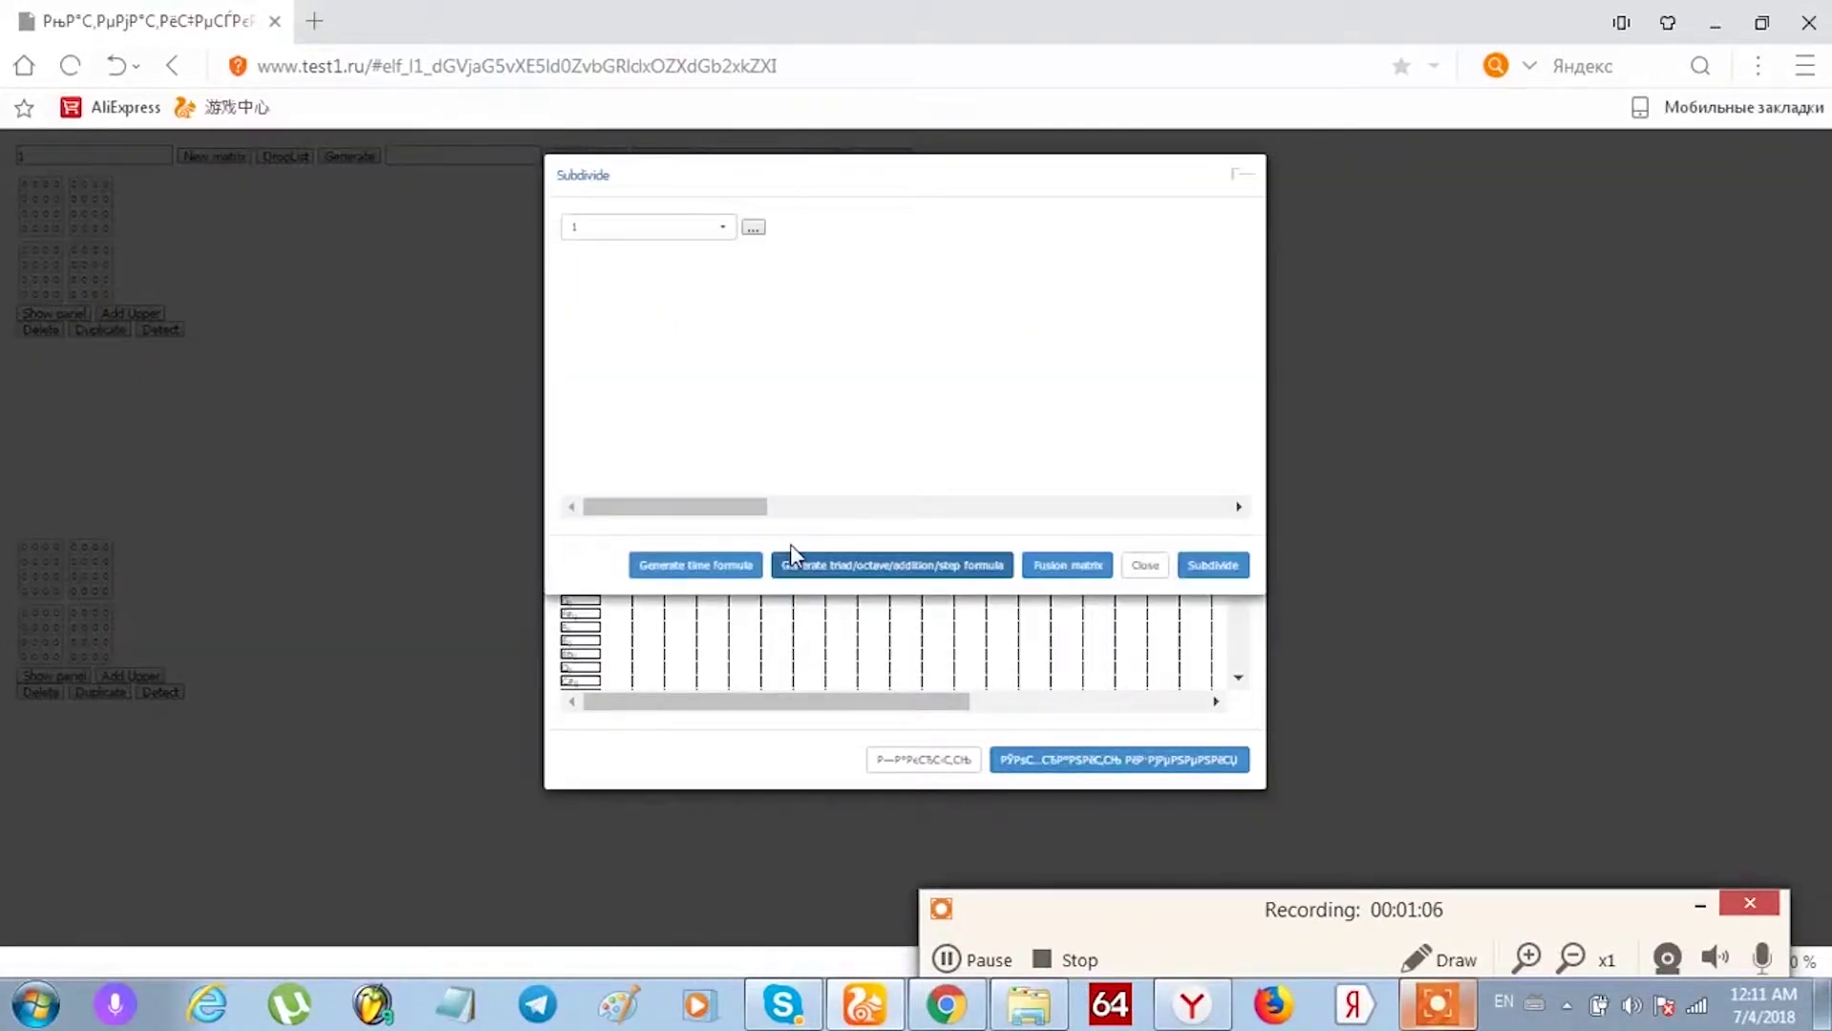
{"action": "left_click", "coordinate": [754, 228]}
{"action": "left_click", "coordinate": [656, 283]}
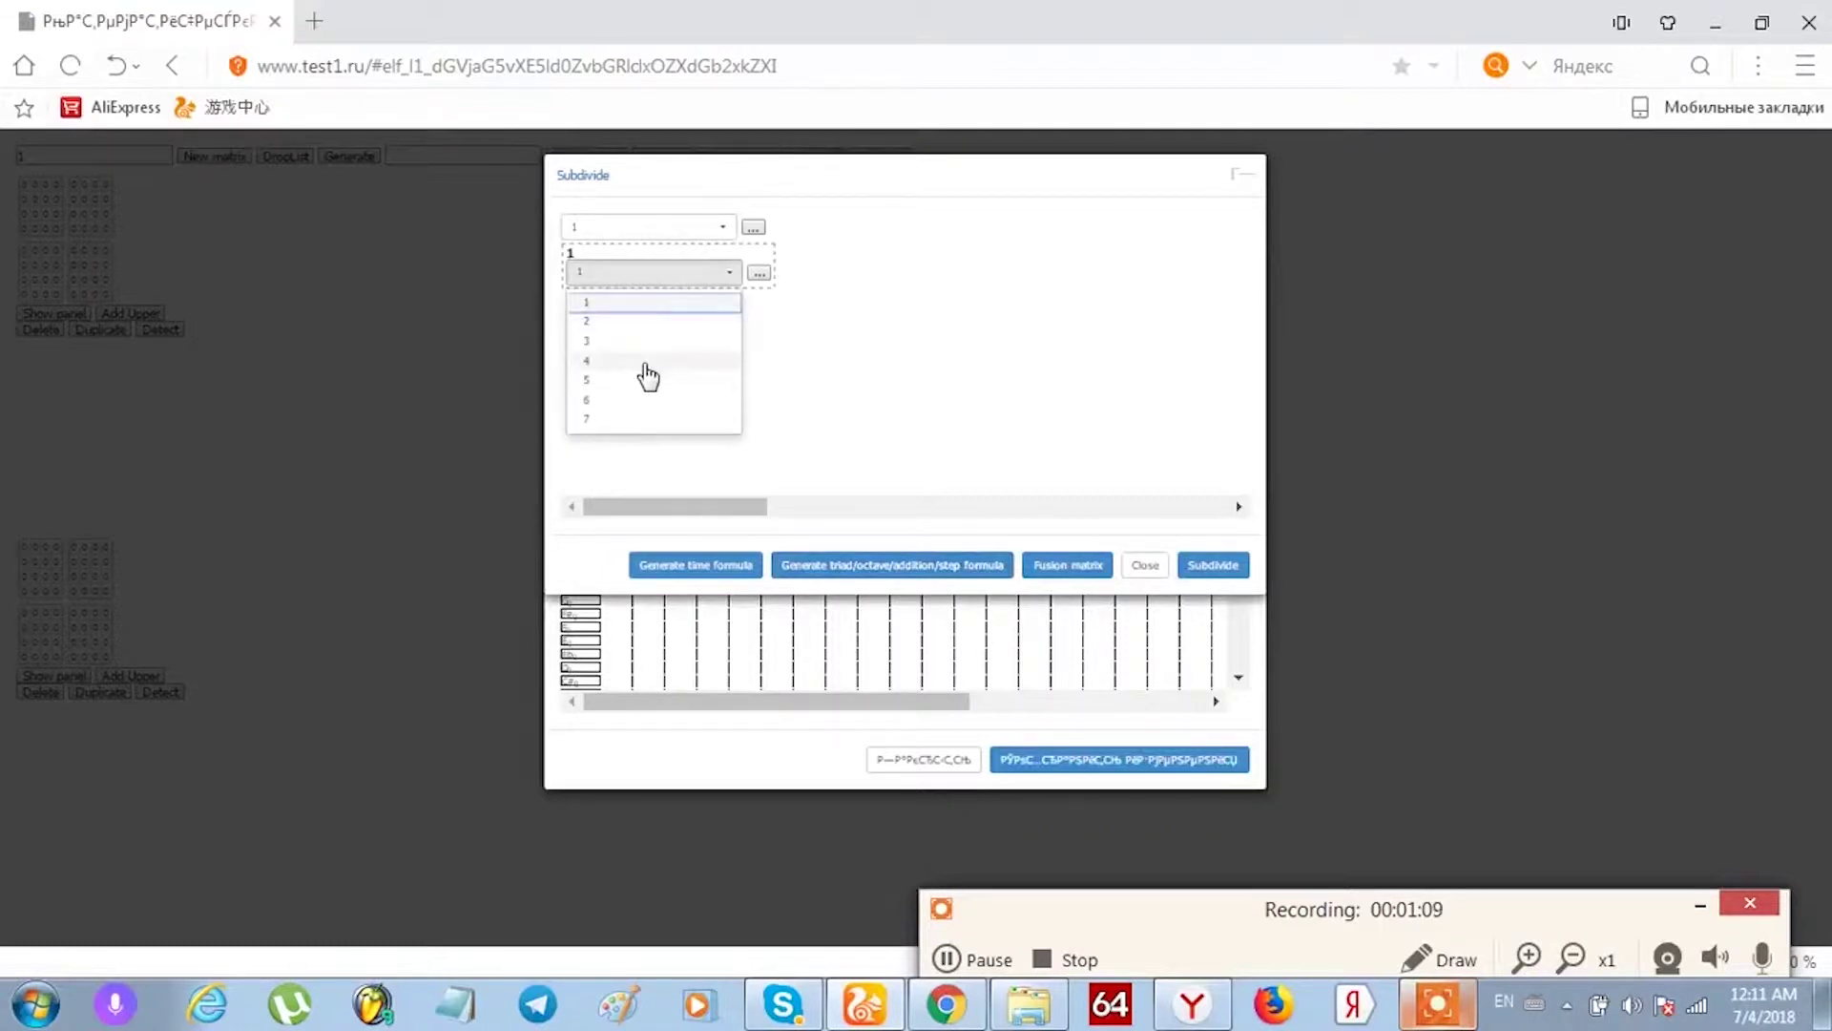
{"action": "left_click", "coordinate": [605, 332]}
{"action": "left_click", "coordinate": [758, 272]}
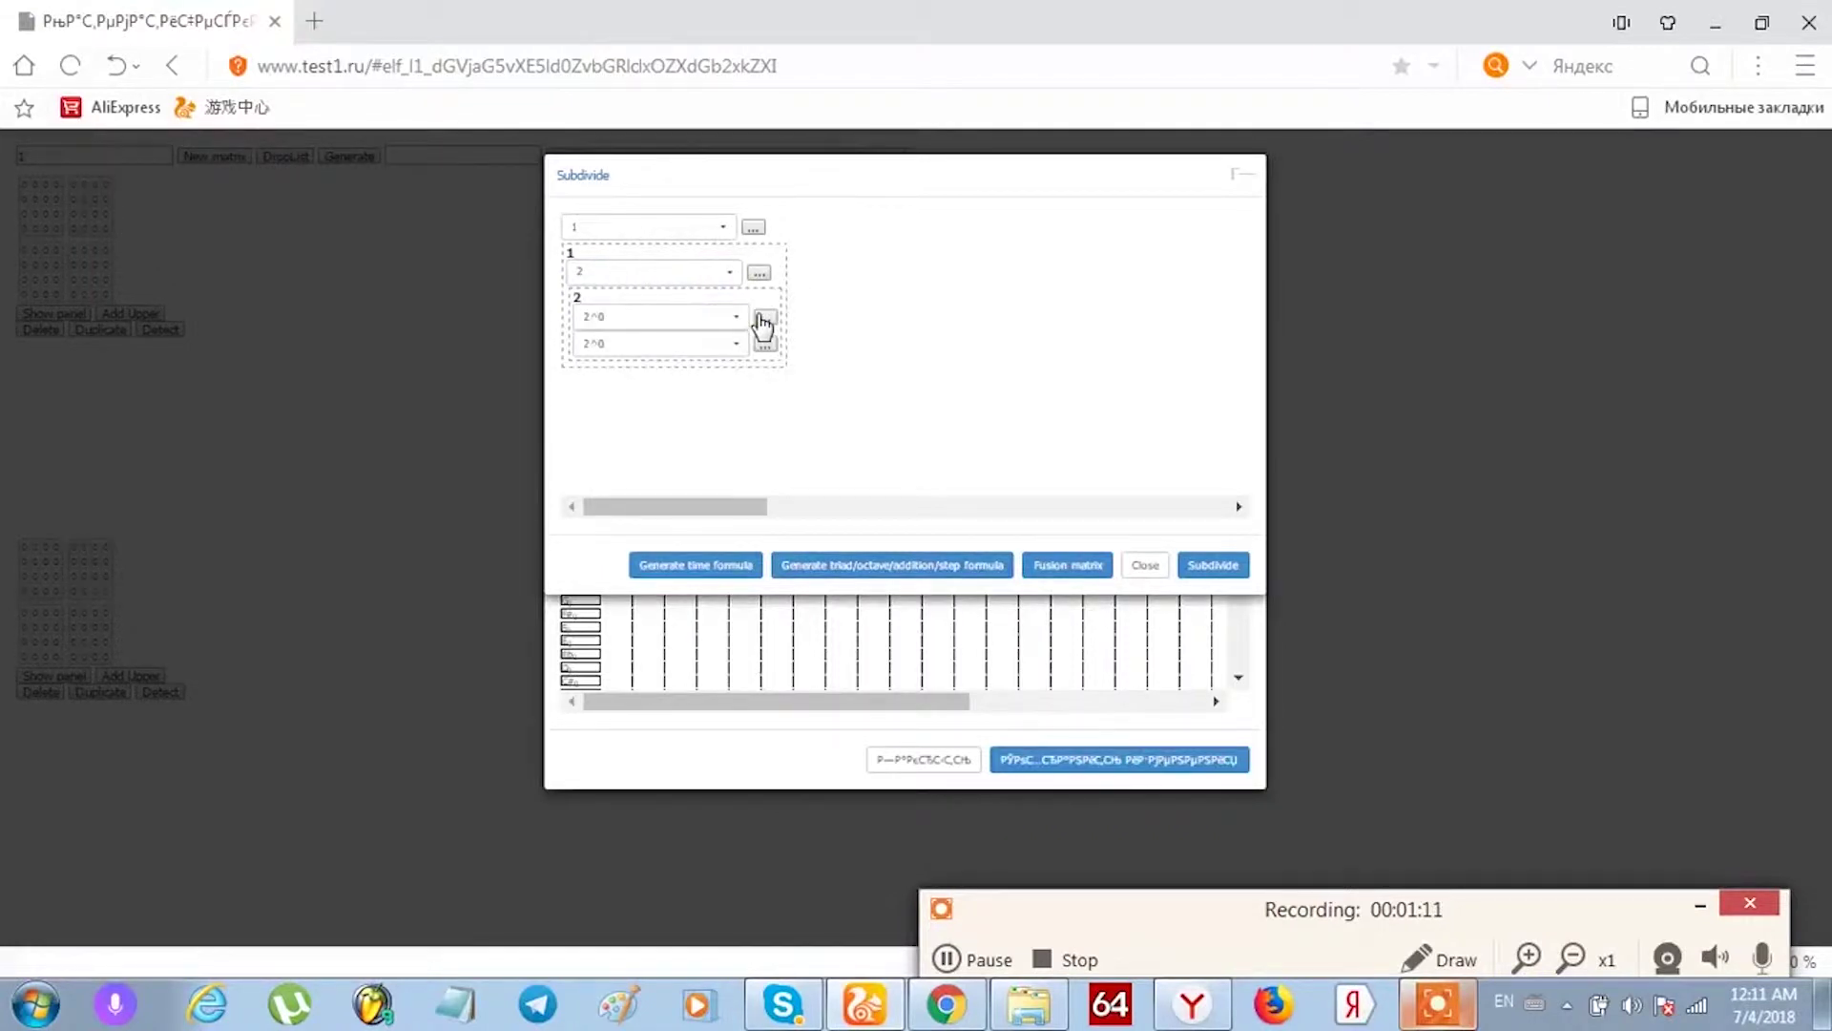
{"action": "left_click", "coordinate": [764, 343]}
{"action": "left_click", "coordinate": [868, 570]}
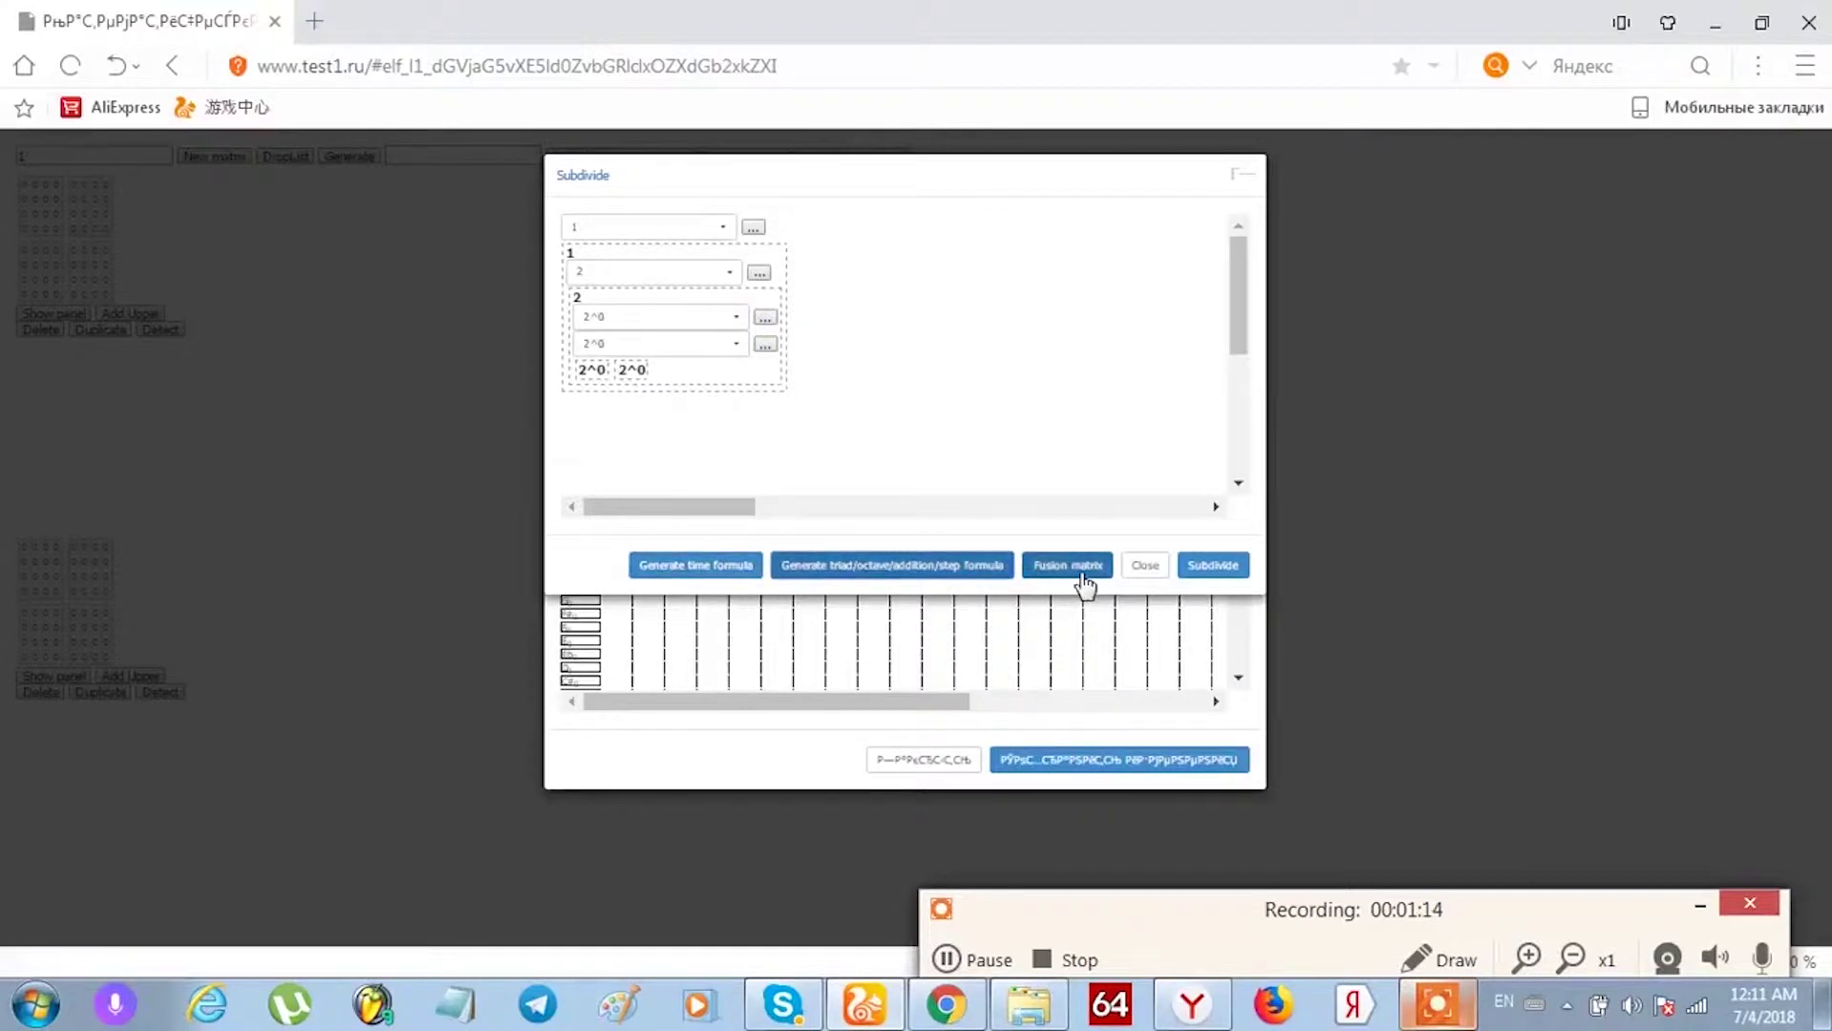
{"action": "left_click", "coordinate": [1229, 567]}
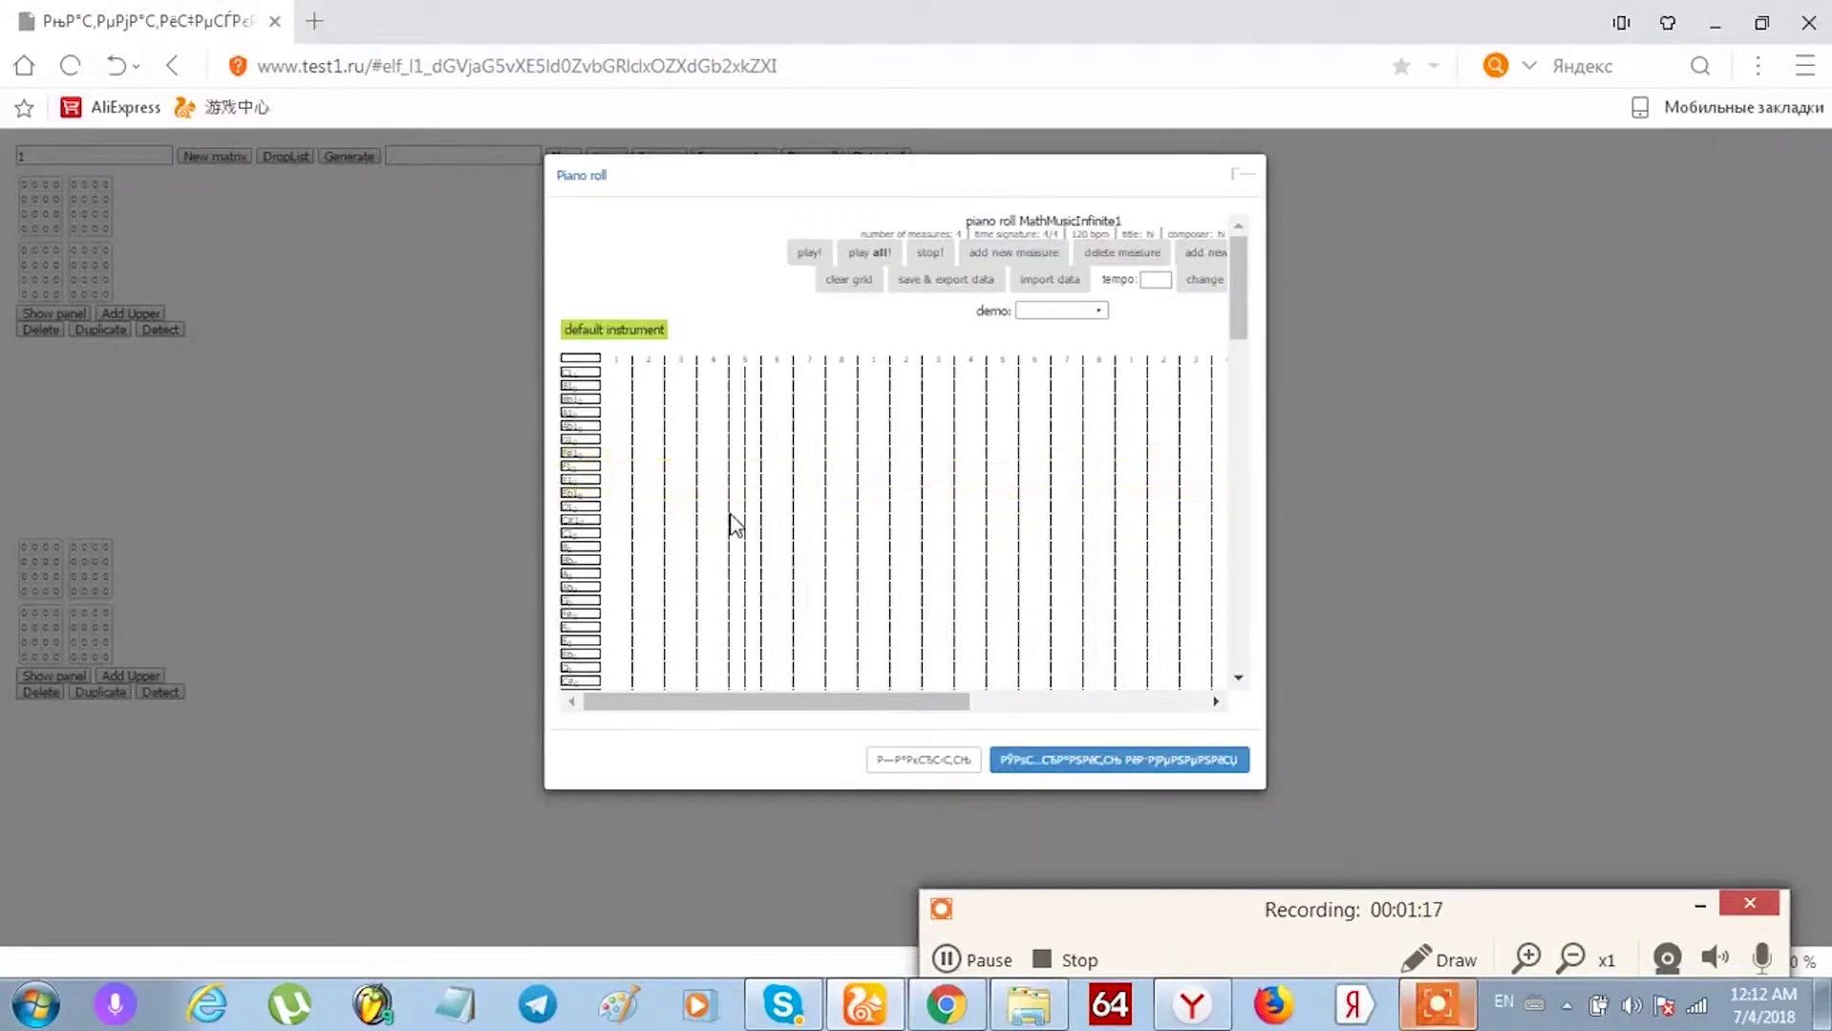
Place three ascending notes, one in each half of beat 5 and one on beat 6, and close the piano roll.
{"action": "left_click", "coordinate": [730, 515]}
{"action": "left_click", "coordinate": [737, 506]}
{"action": "left_click", "coordinate": [753, 479]}
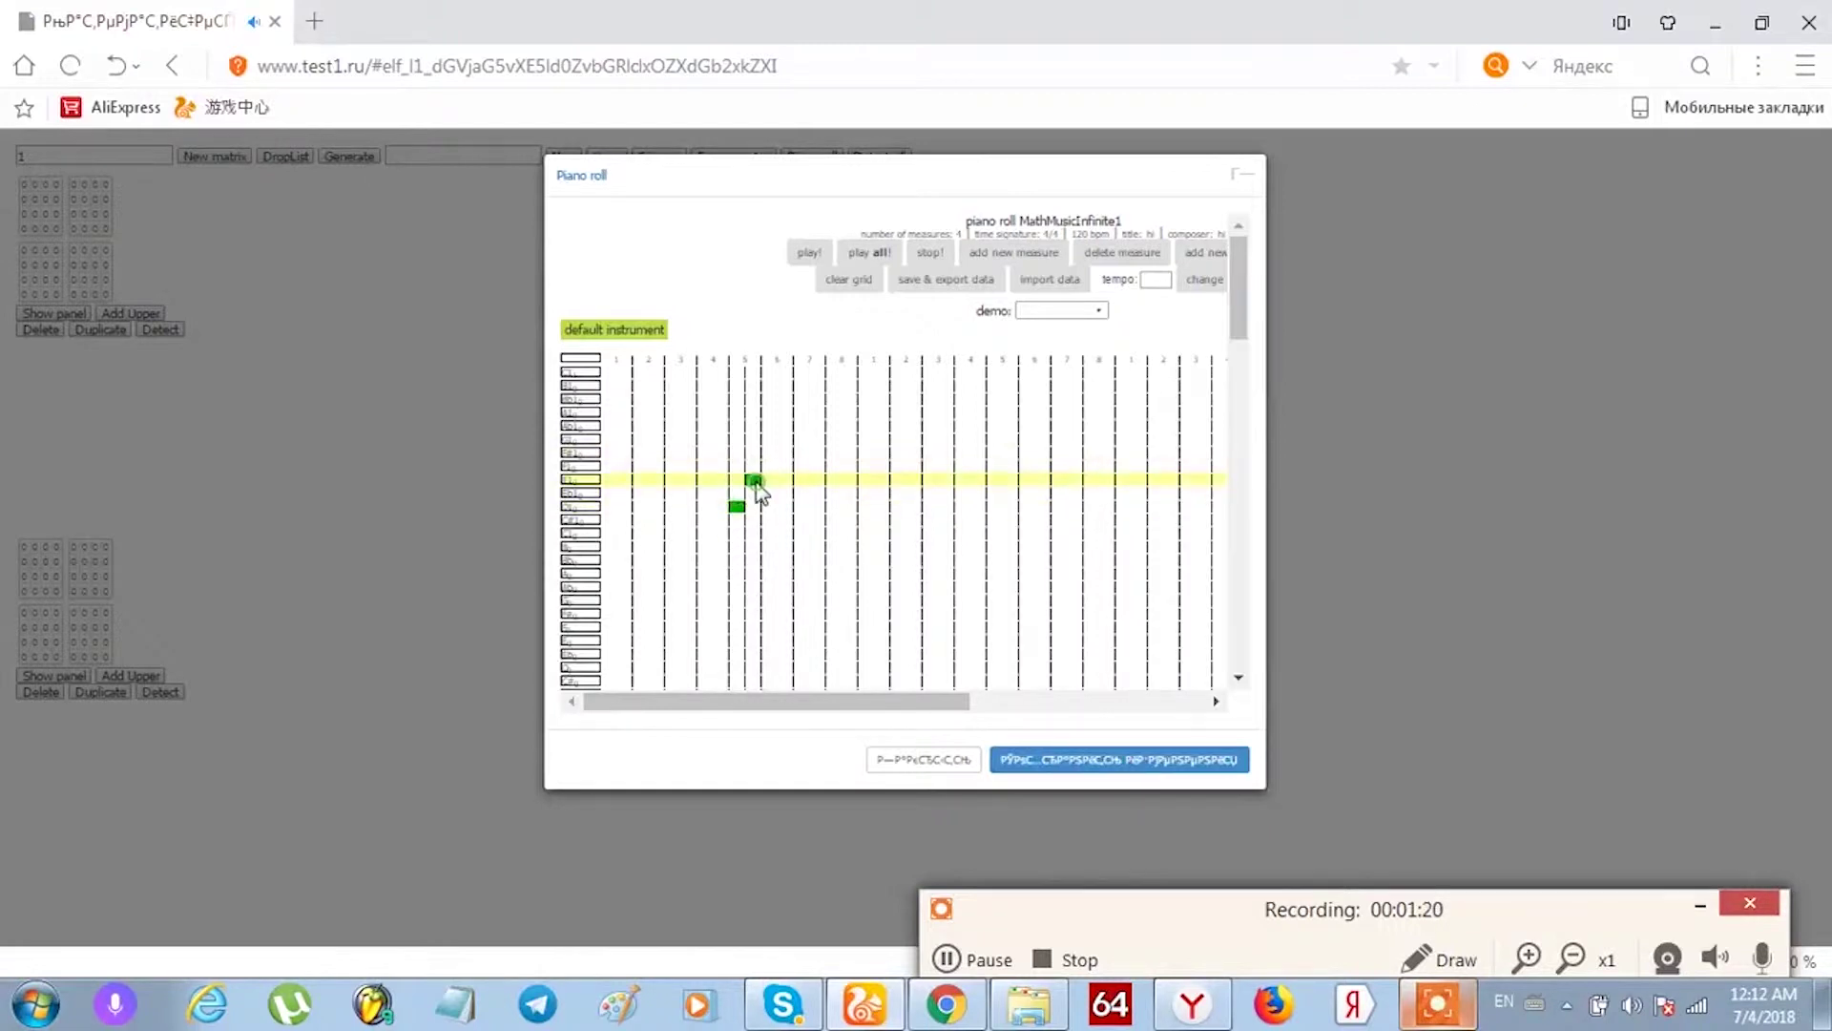
{"action": "left_click", "coordinate": [788, 440]}
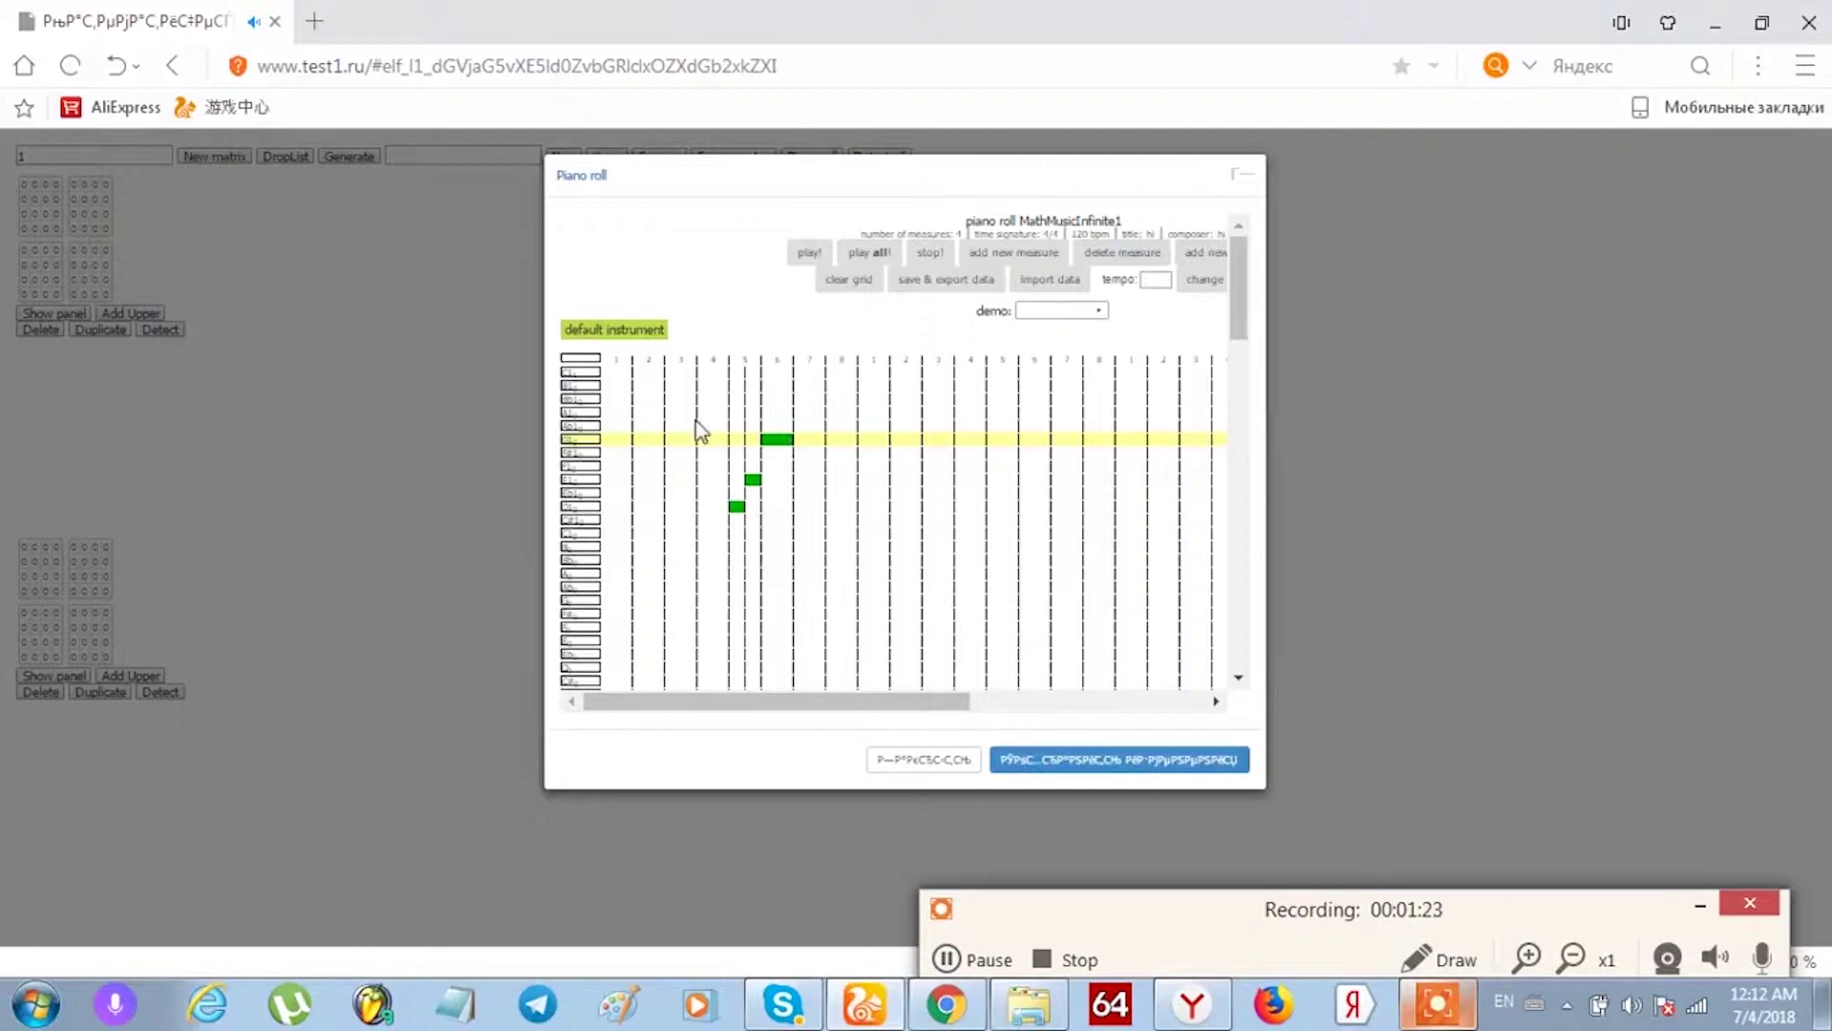
{"action": "left_click", "coordinate": [421, 386]}
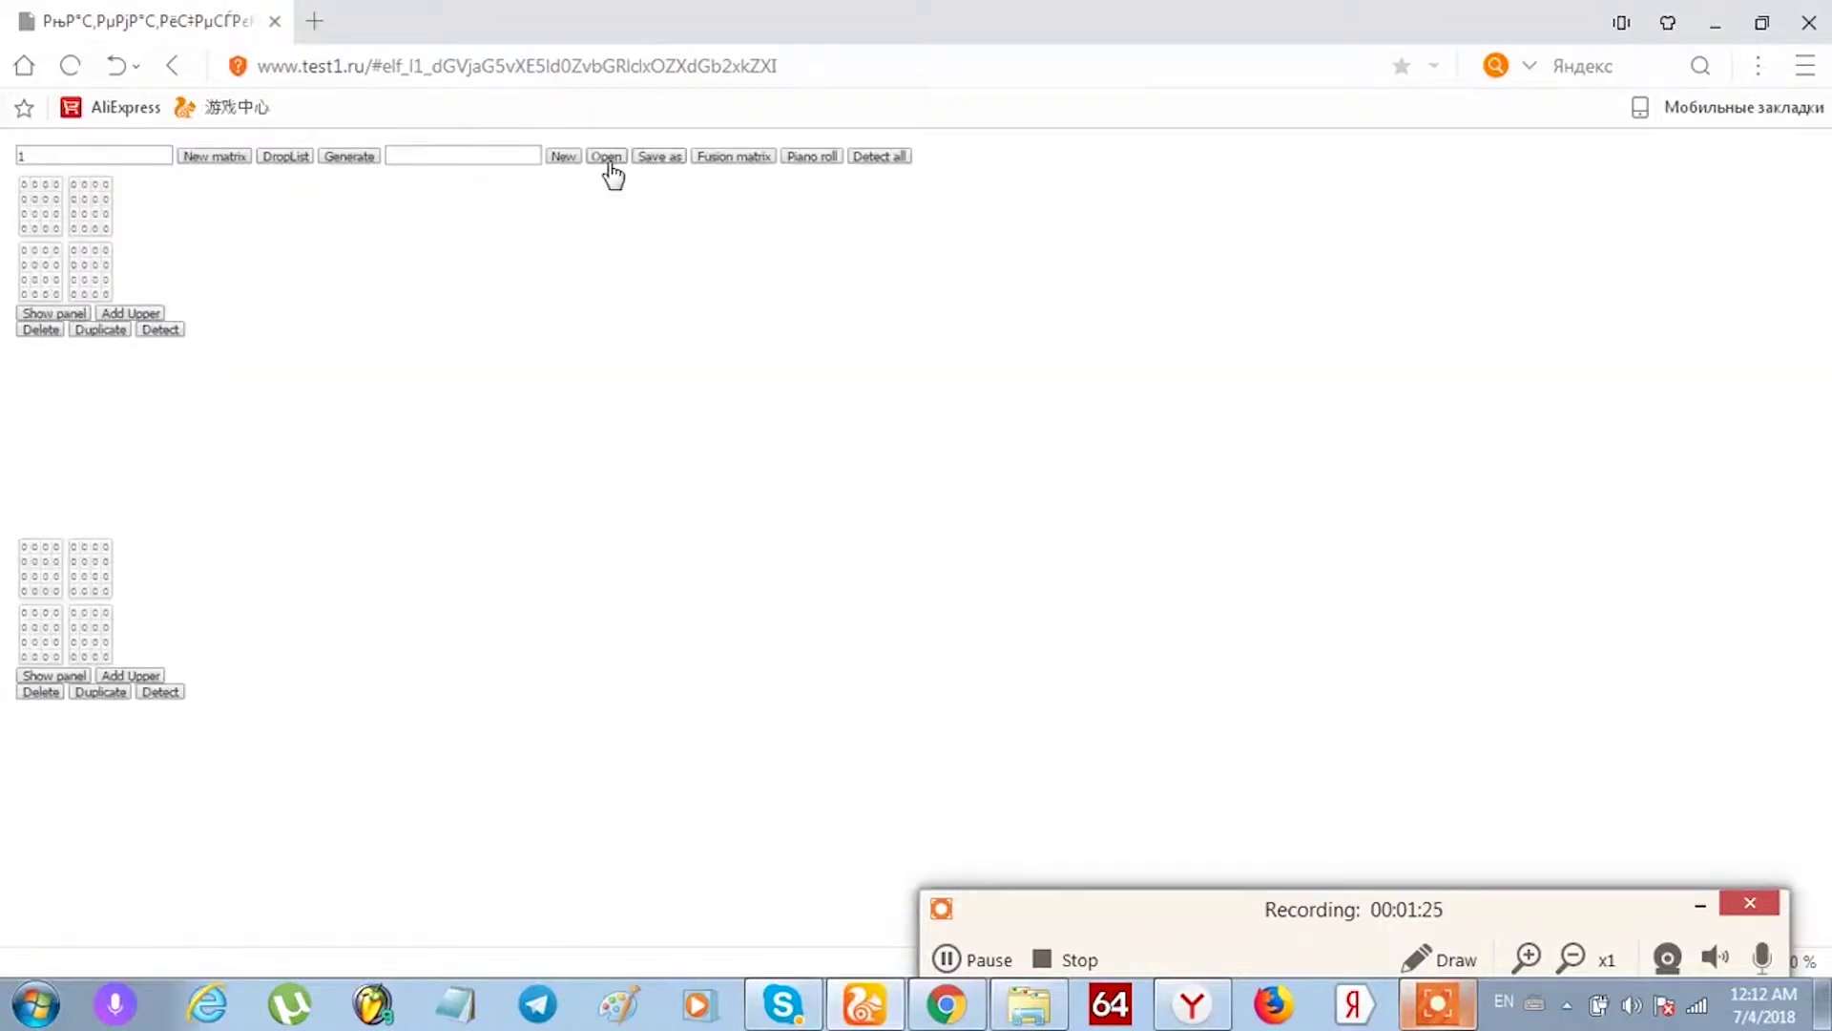
Try to open the text file ending in "-2.txt" from upload_json/techno/NewFolder/NewFolder.
{"action": "left_click", "coordinate": [607, 158]}
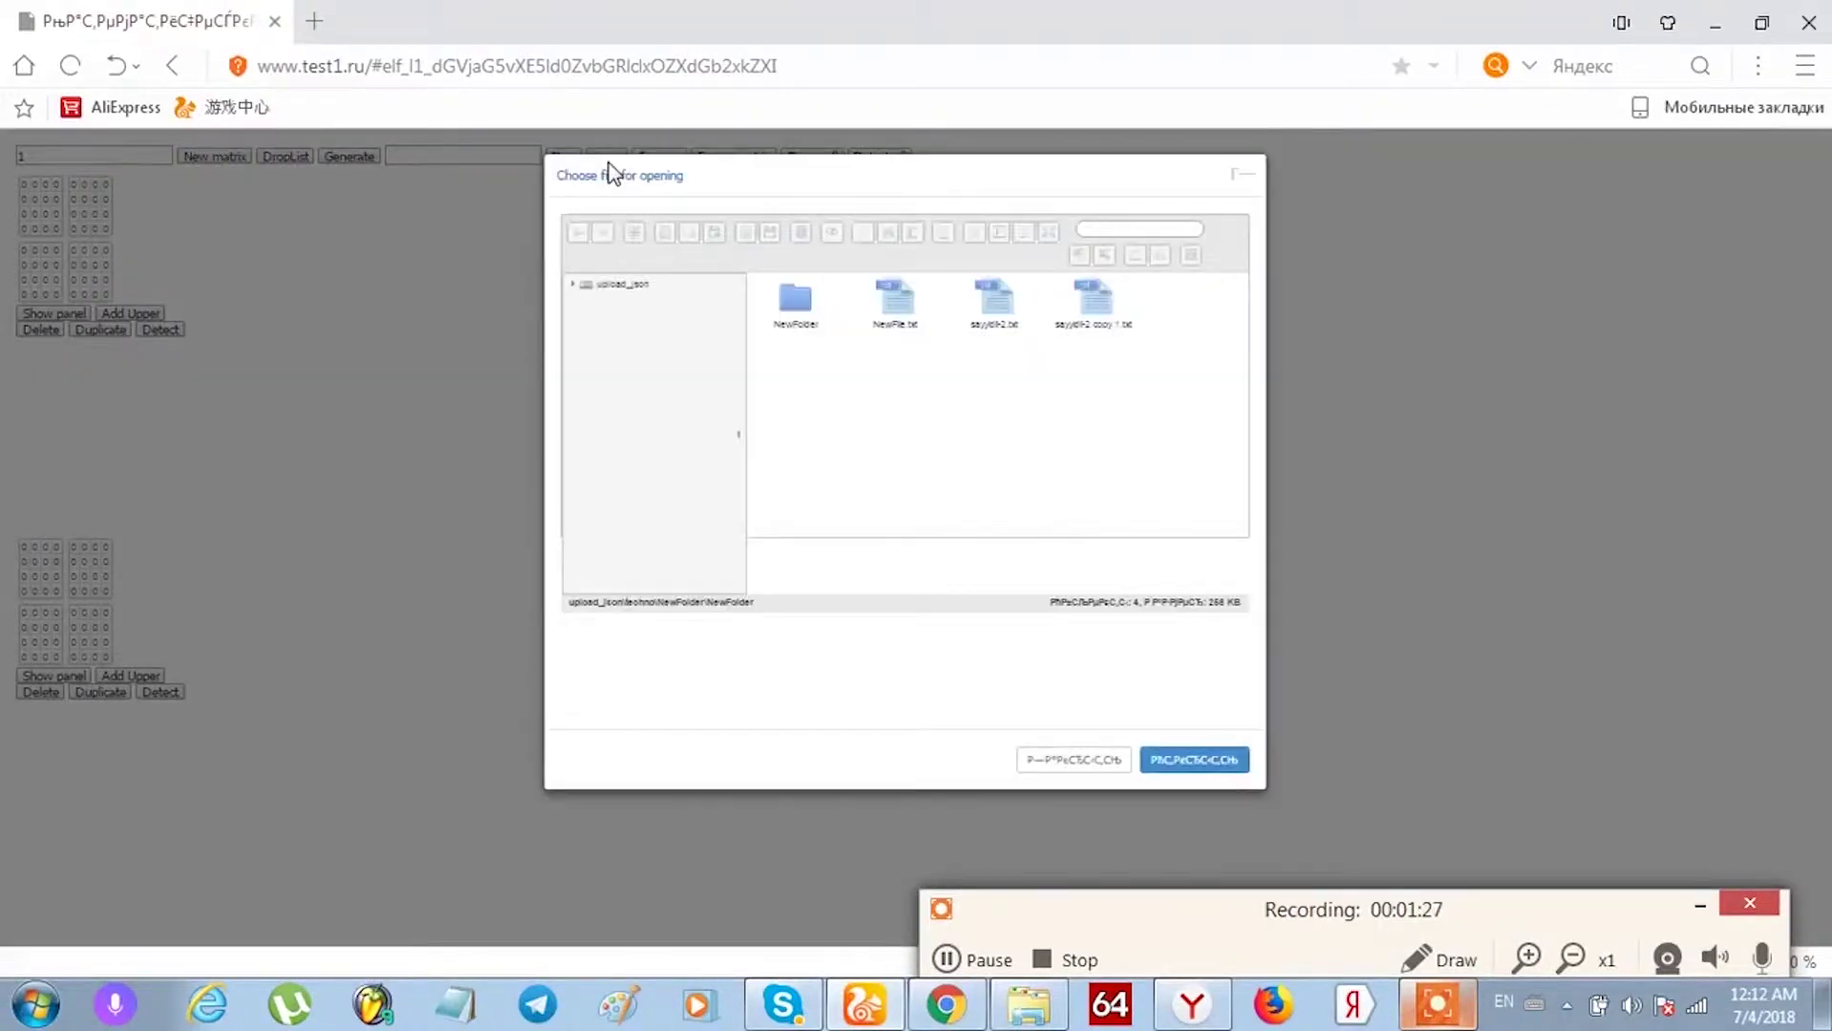
{"action": "left_click", "coordinate": [626, 287]}
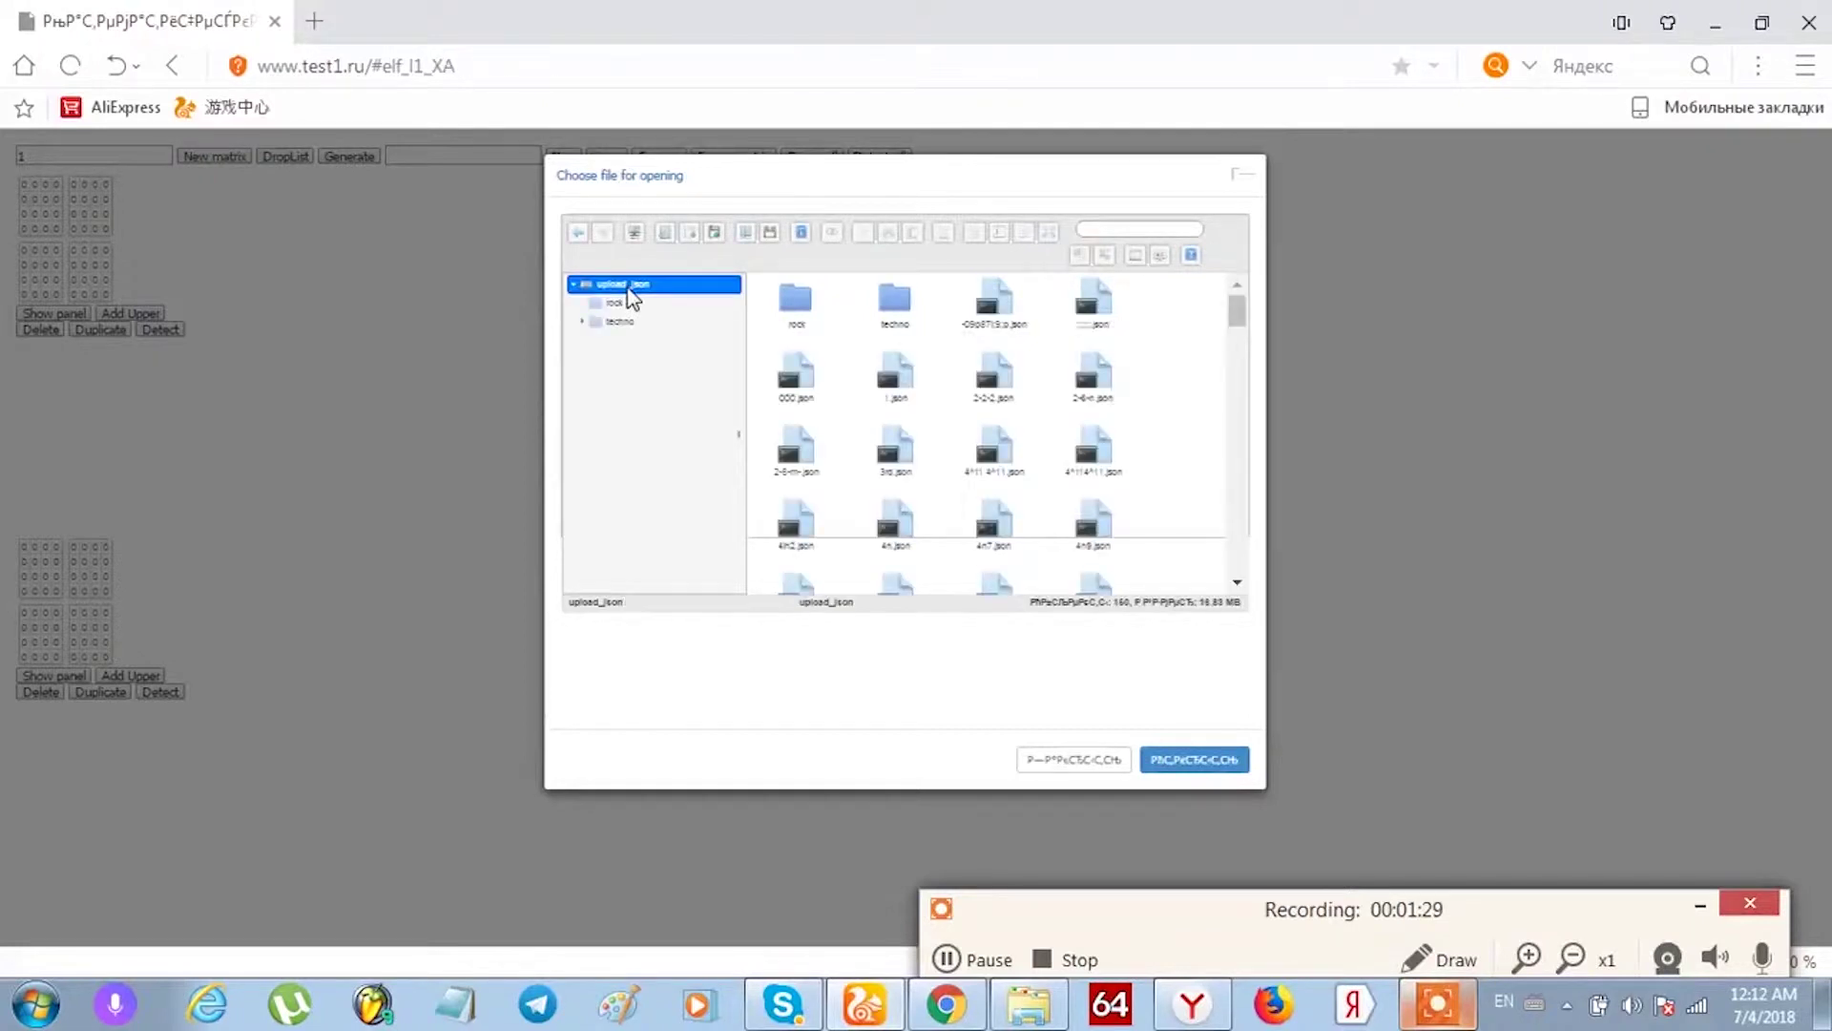
{"action": "left_click", "coordinate": [621, 323]}
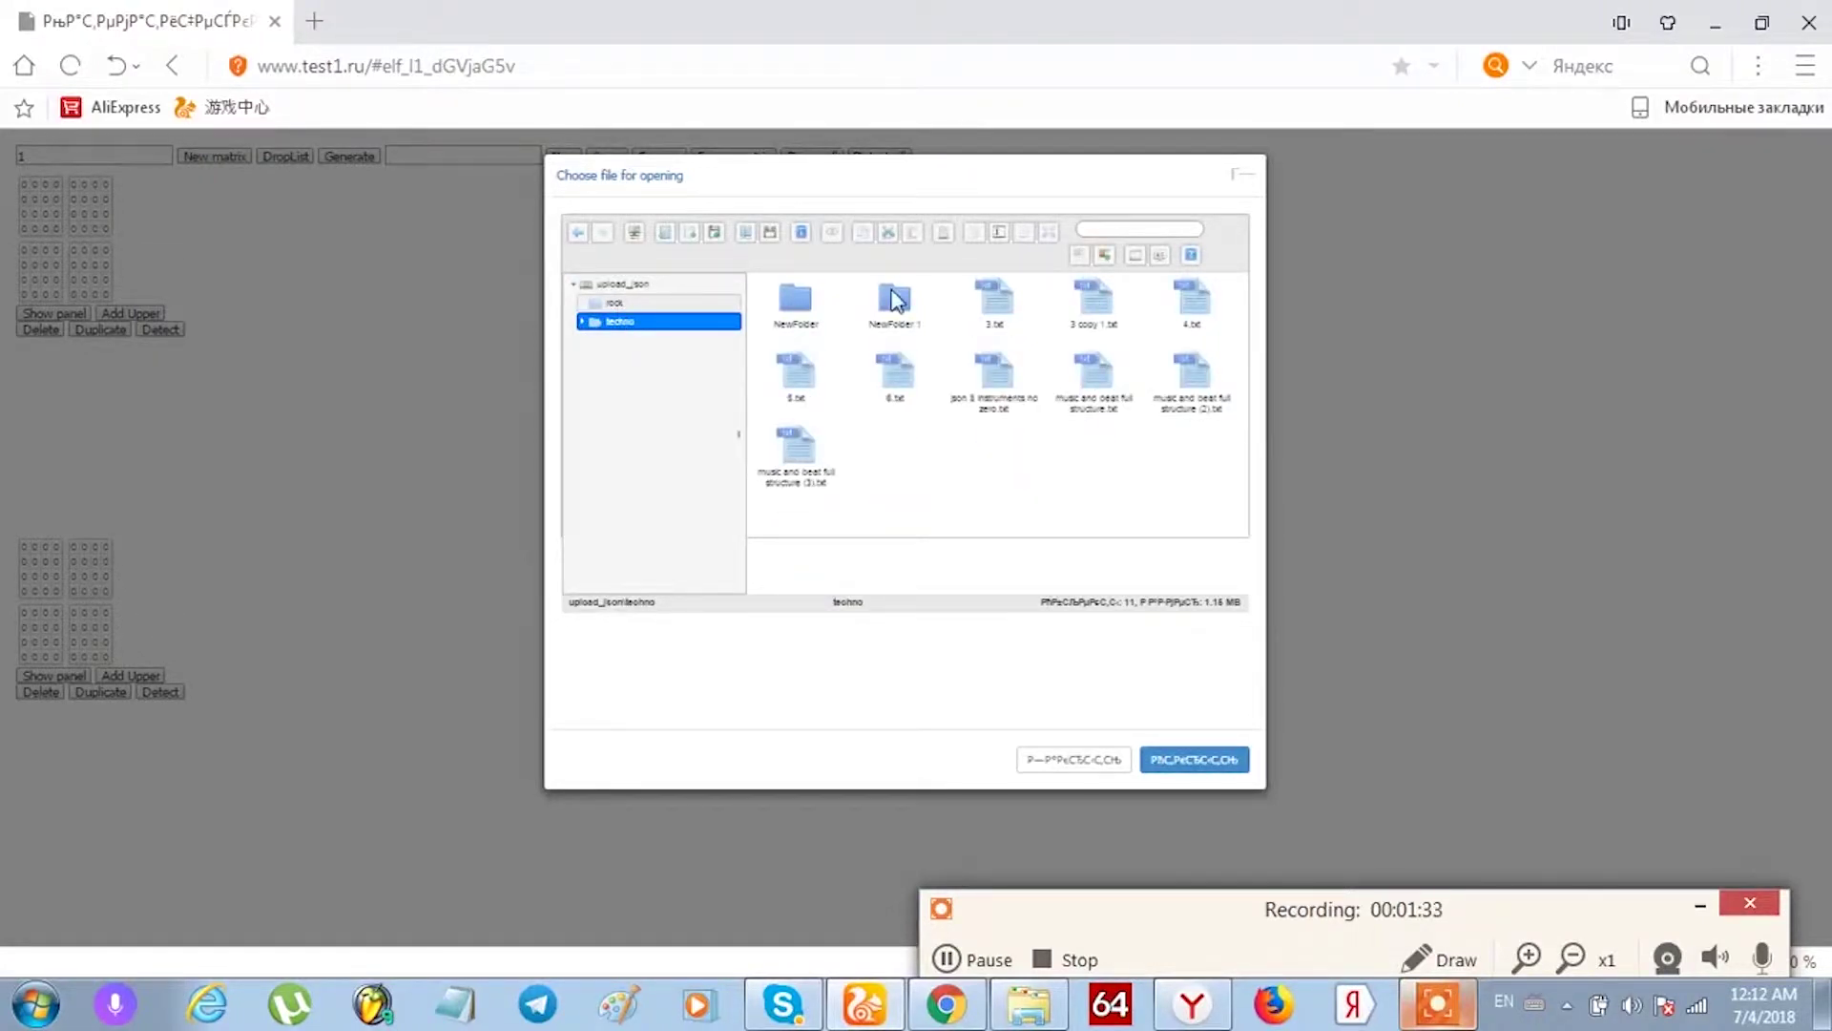
{"action": "double_click", "coordinate": [798, 303]}
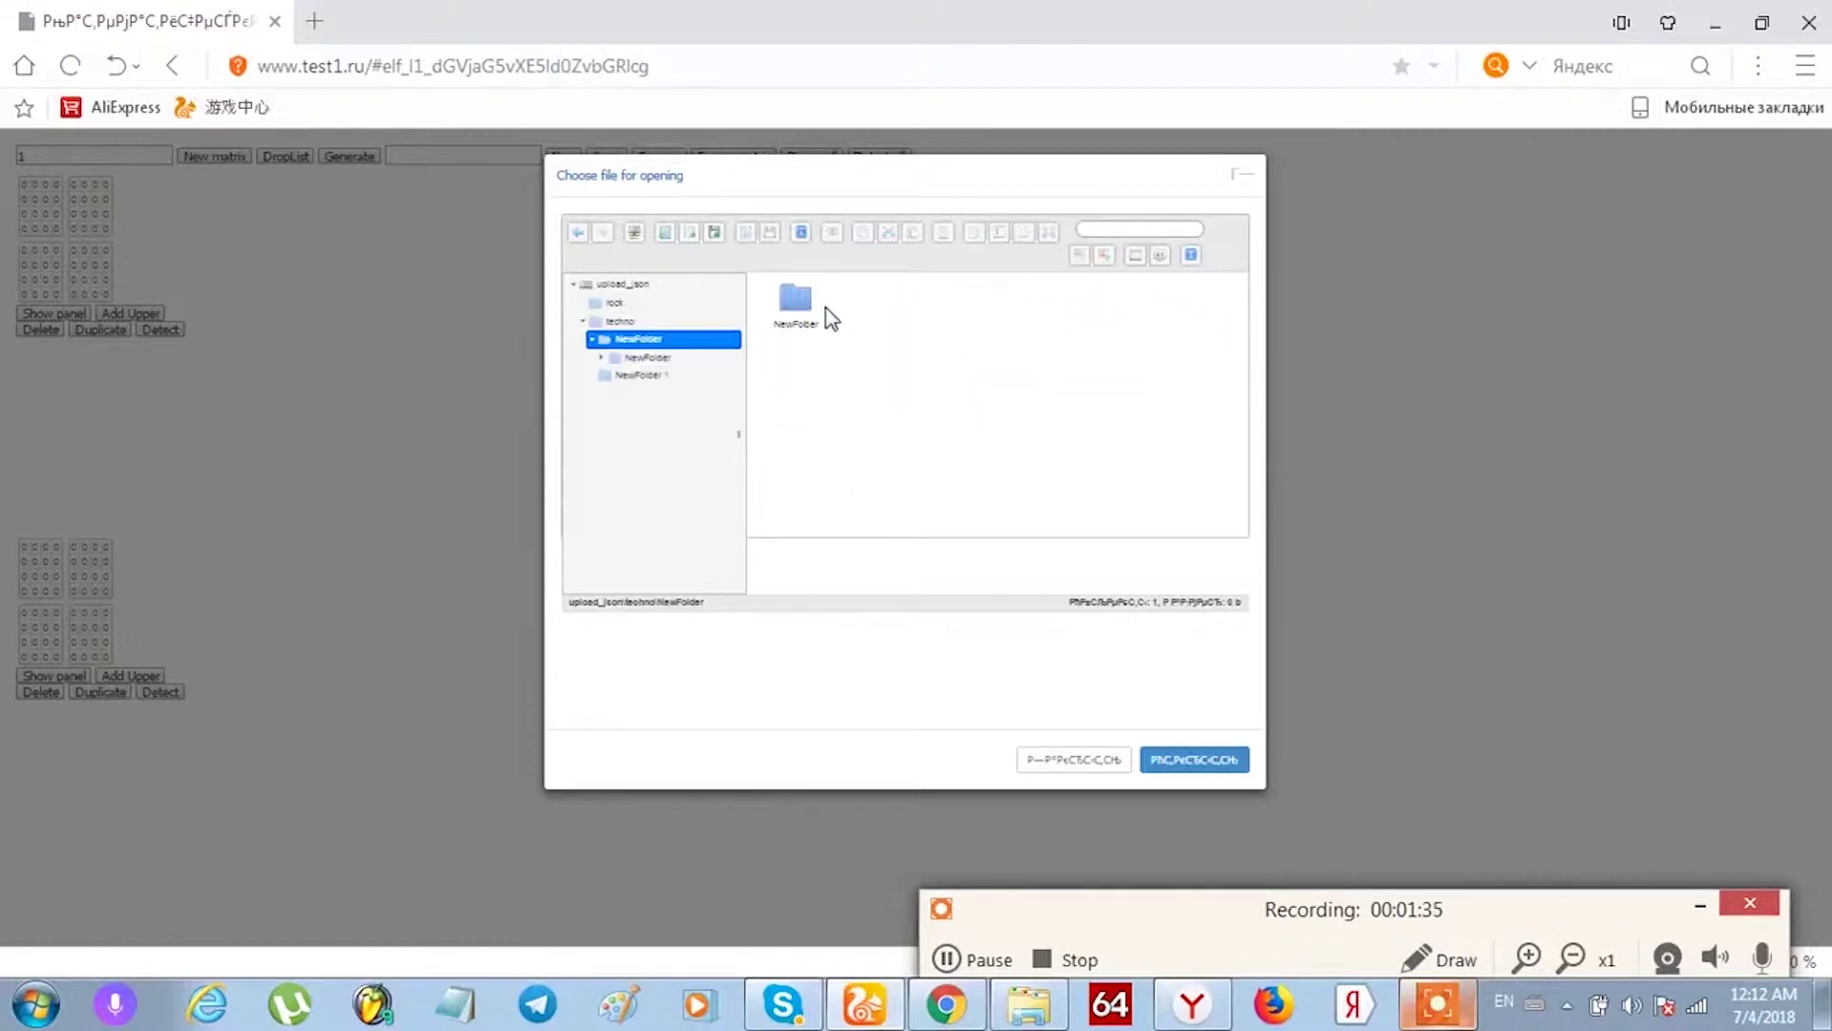
{"action": "double_click", "coordinate": [808, 309]}
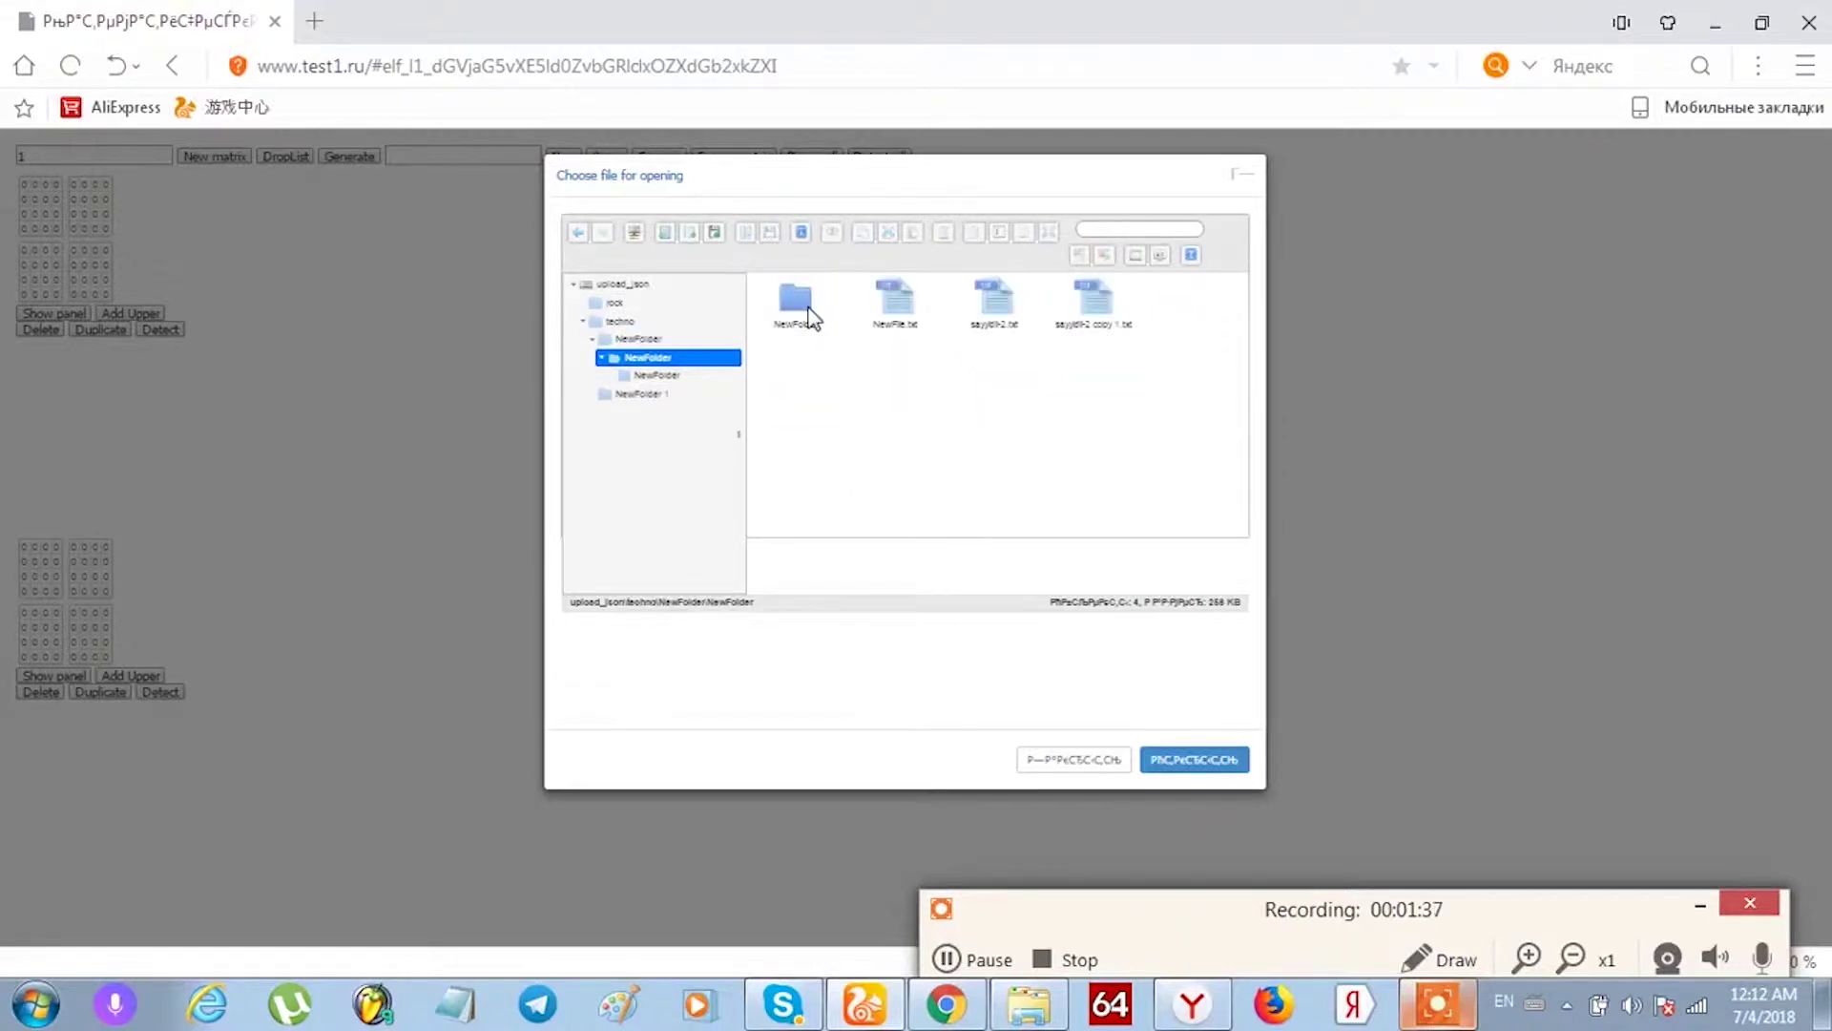
{"action": "left_click", "coordinate": [994, 301]}
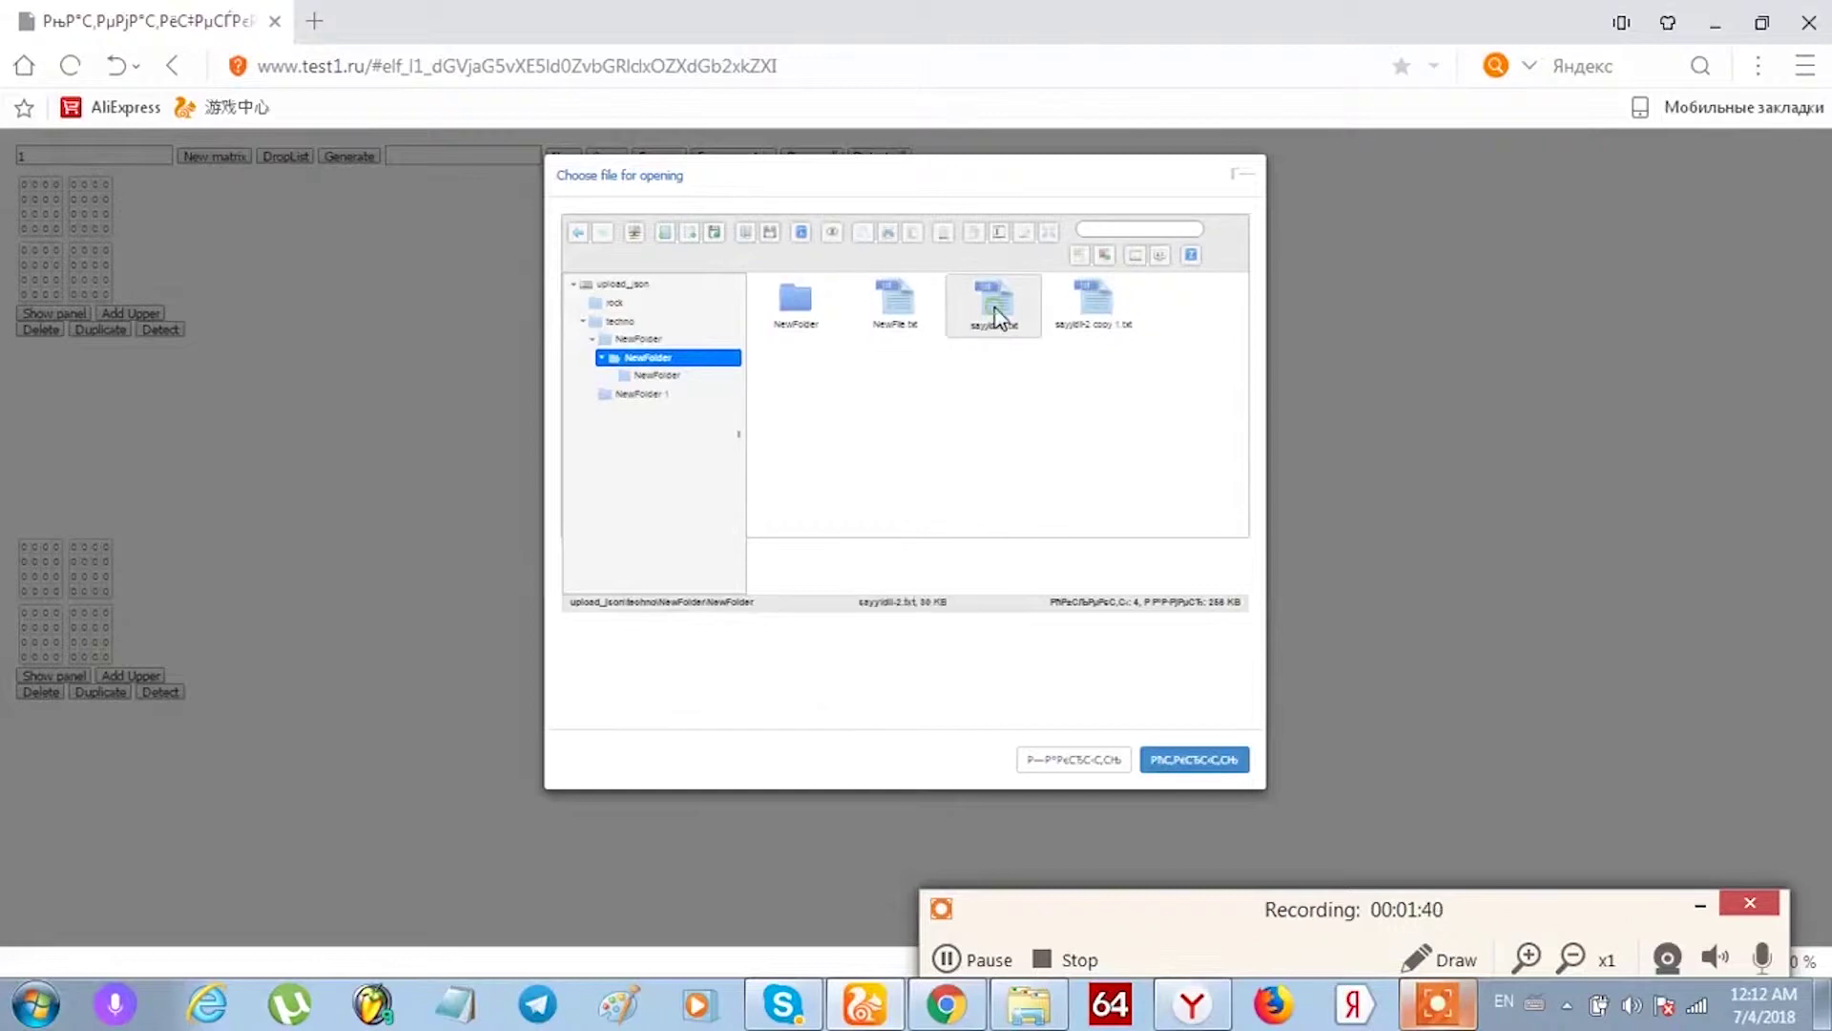
{"action": "left_click", "coordinate": [1168, 762]}
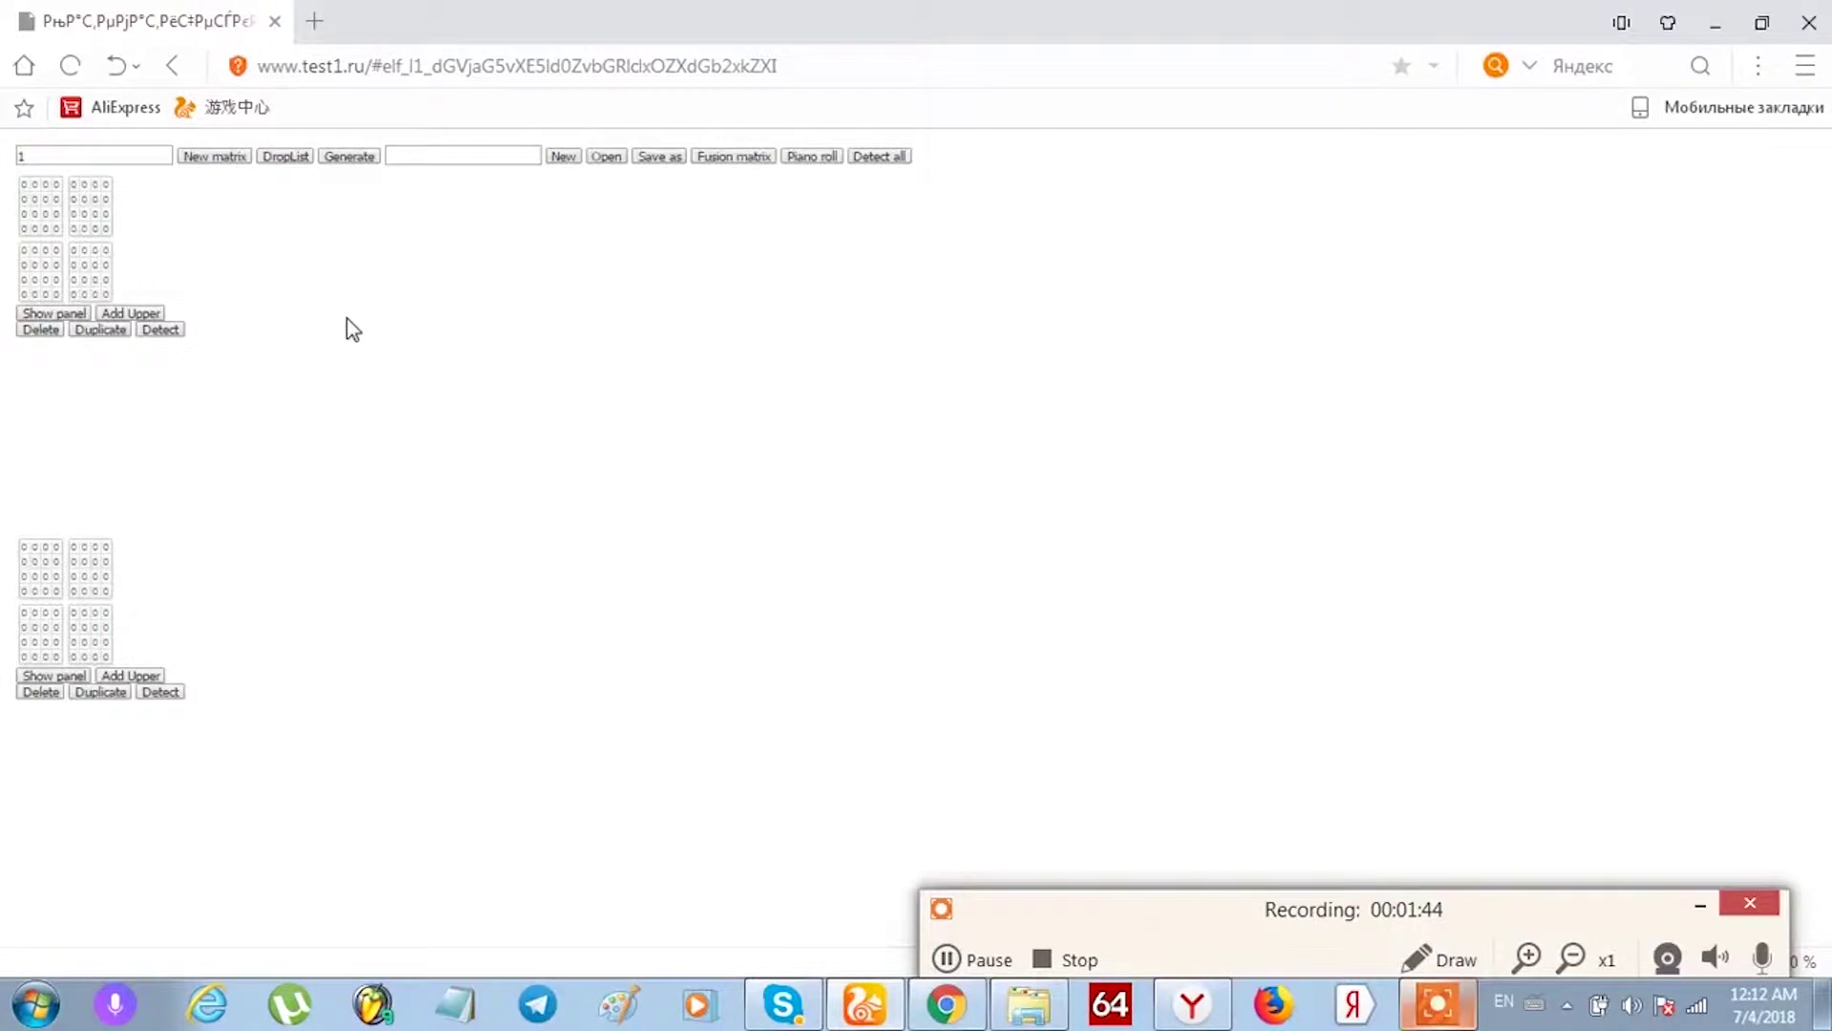
Enter 1 in the empty field beside Generate and generate a number sequence for the matrices.
{"action": "left_click", "coordinate": [413, 153]}
{"action": "type", "text": "1"}
{"action": "left_click", "coordinate": [229, 155]}
{"action": "left_click", "coordinate": [355, 161]}
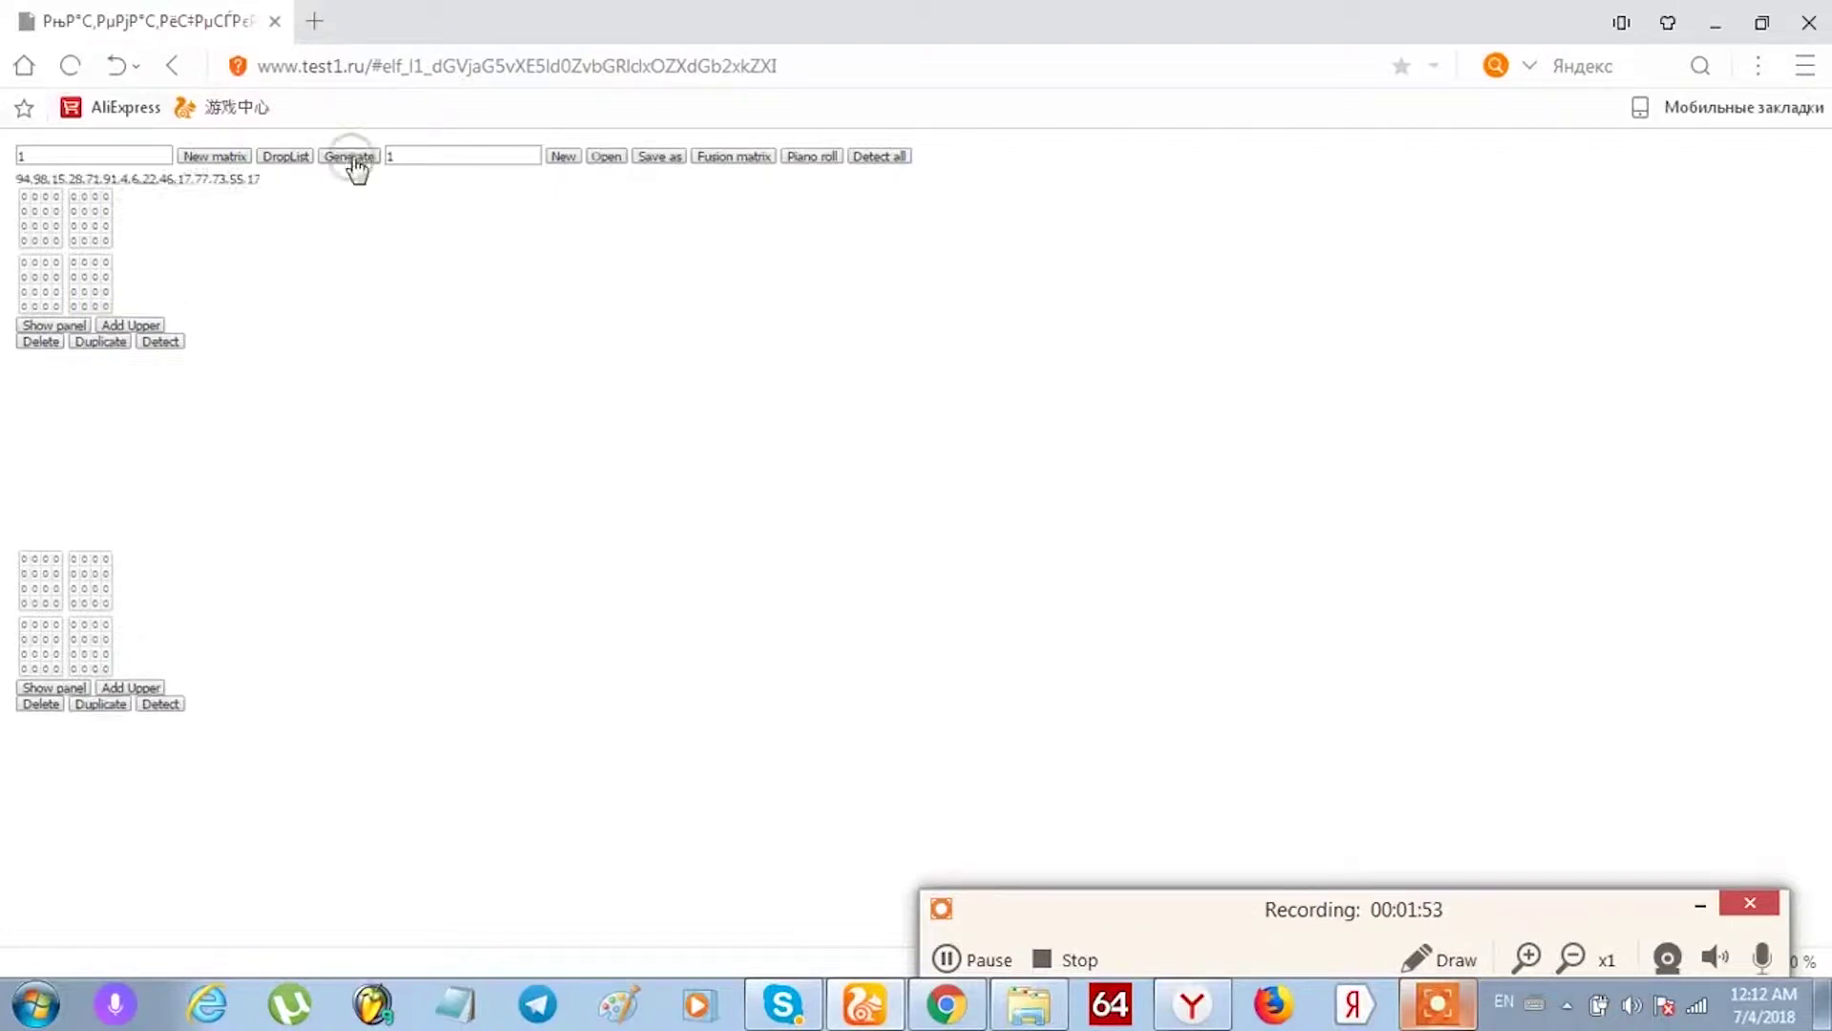
{"action": "left_click", "coordinate": [355, 161]}
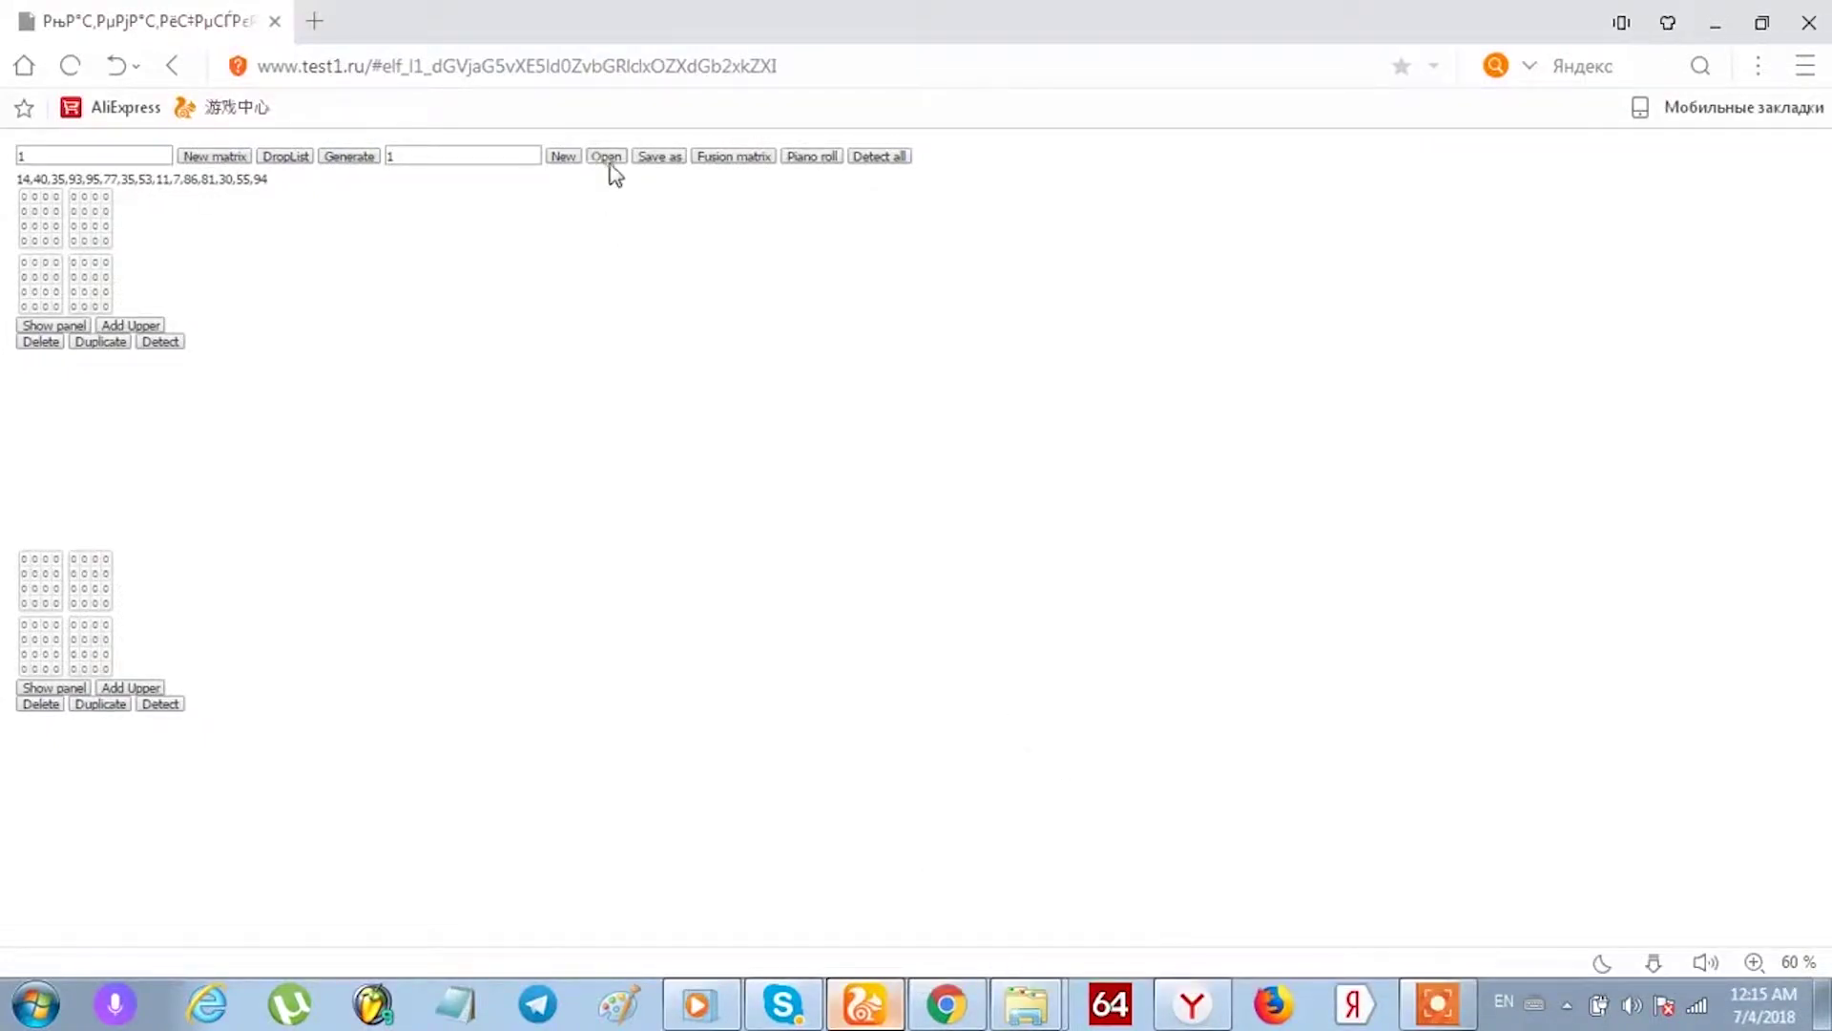
Load the text file ending in "-2.txt" from the nested NewFolder and generate a new number sequence.
{"action": "left_click", "coordinate": [609, 159]}
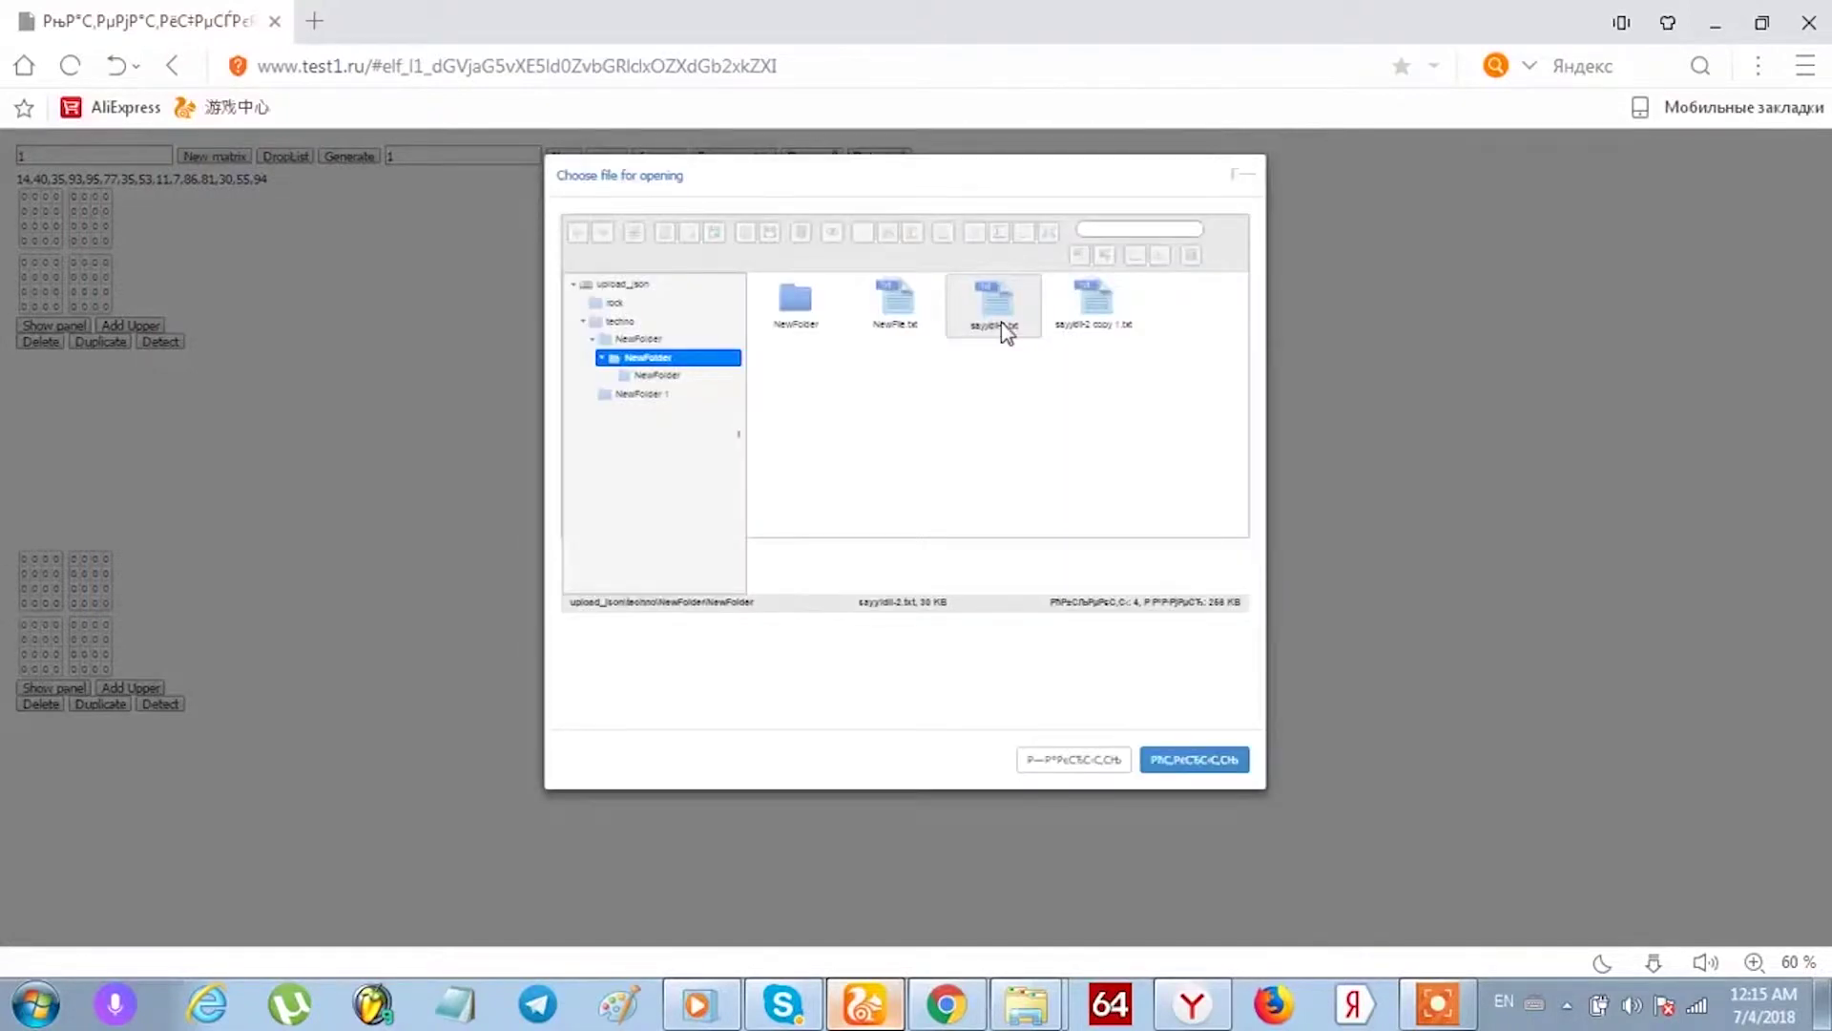
{"action": "left_click", "coordinate": [987, 324]}
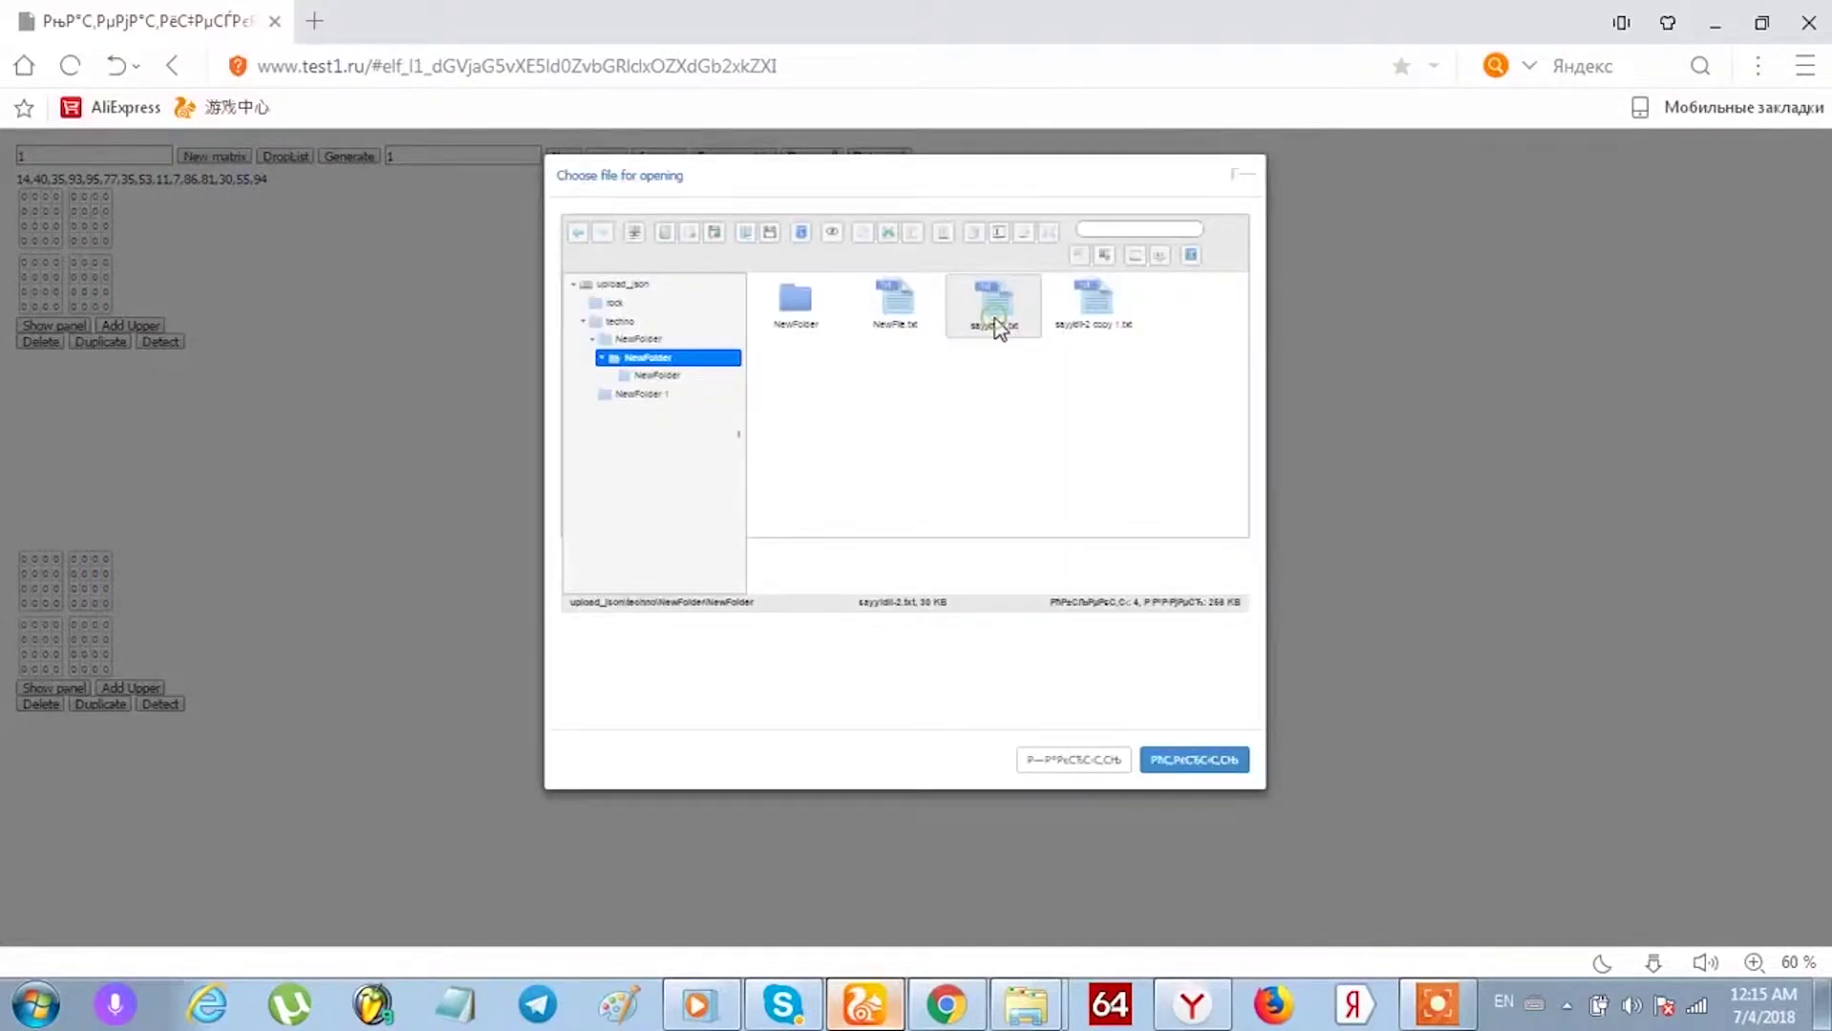
{"action": "left_click", "coordinate": [1158, 763]}
{"action": "left_click", "coordinate": [360, 156]}
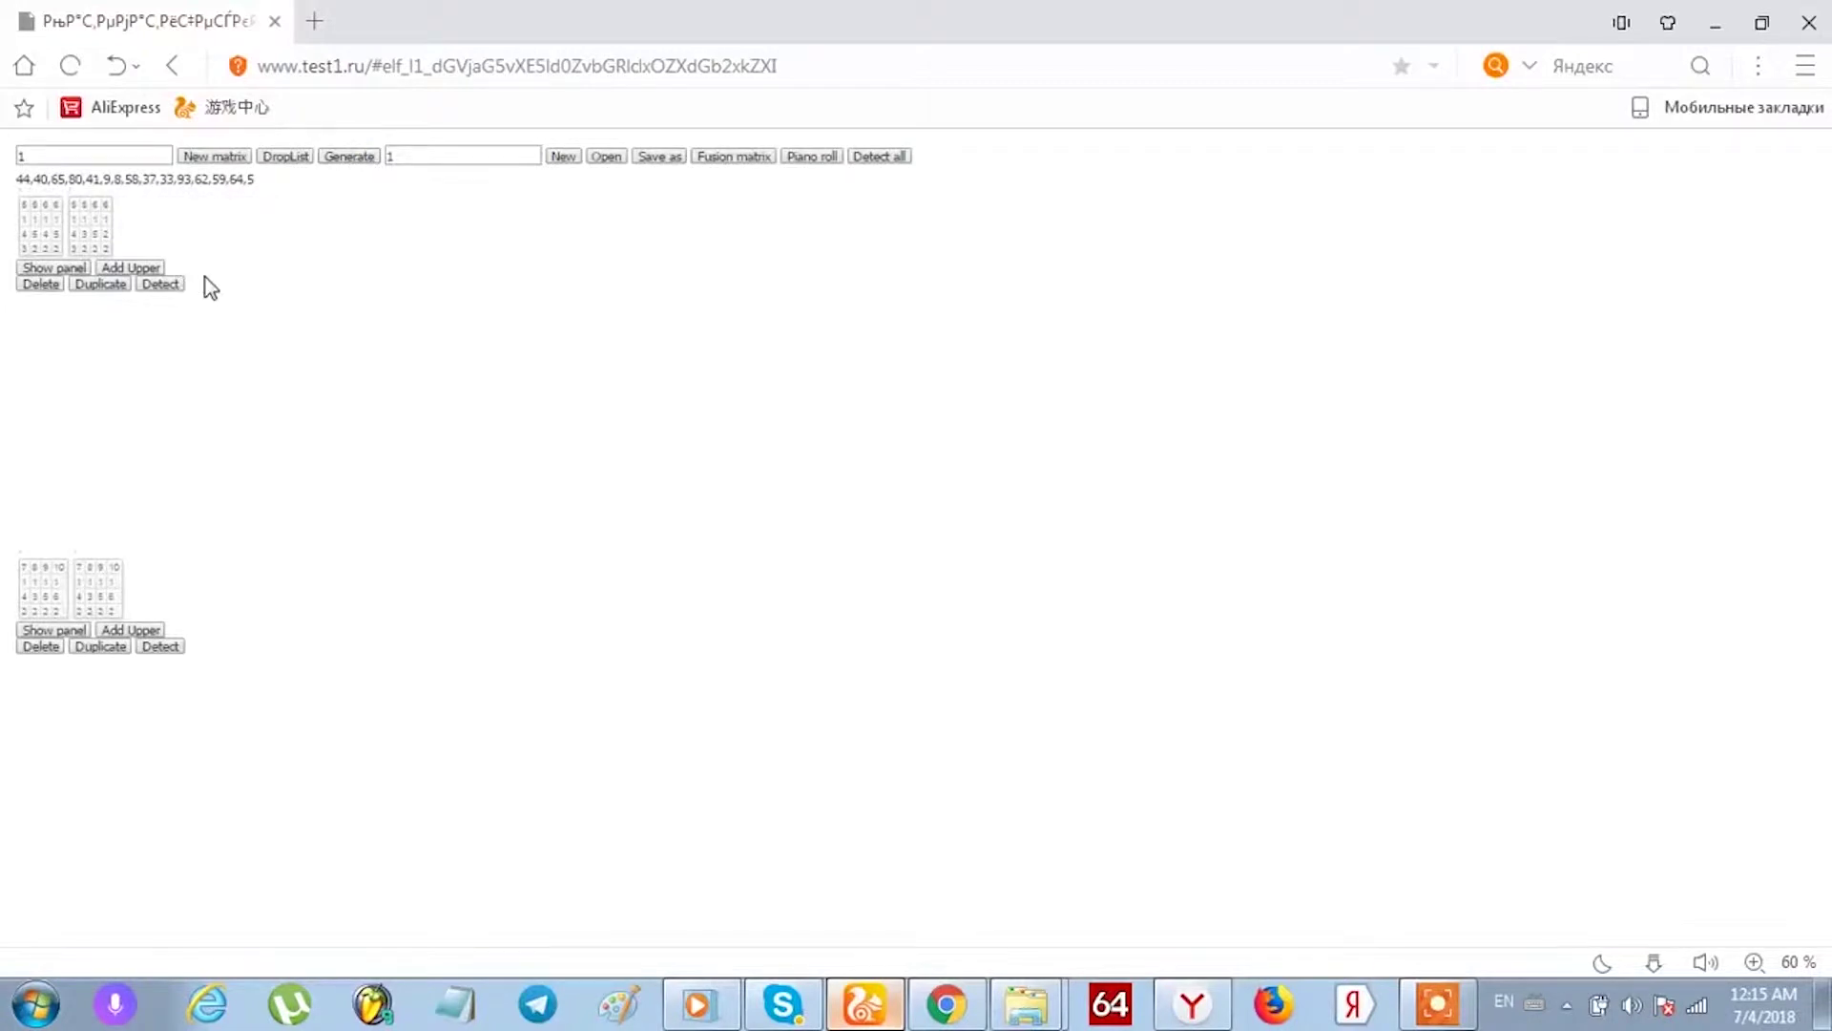
Run detection on all matrices, open the Drop list dialog and inspect the choices of the first list.
{"action": "left_click", "coordinate": [878, 156]}
{"action": "left_click", "coordinate": [292, 156]}
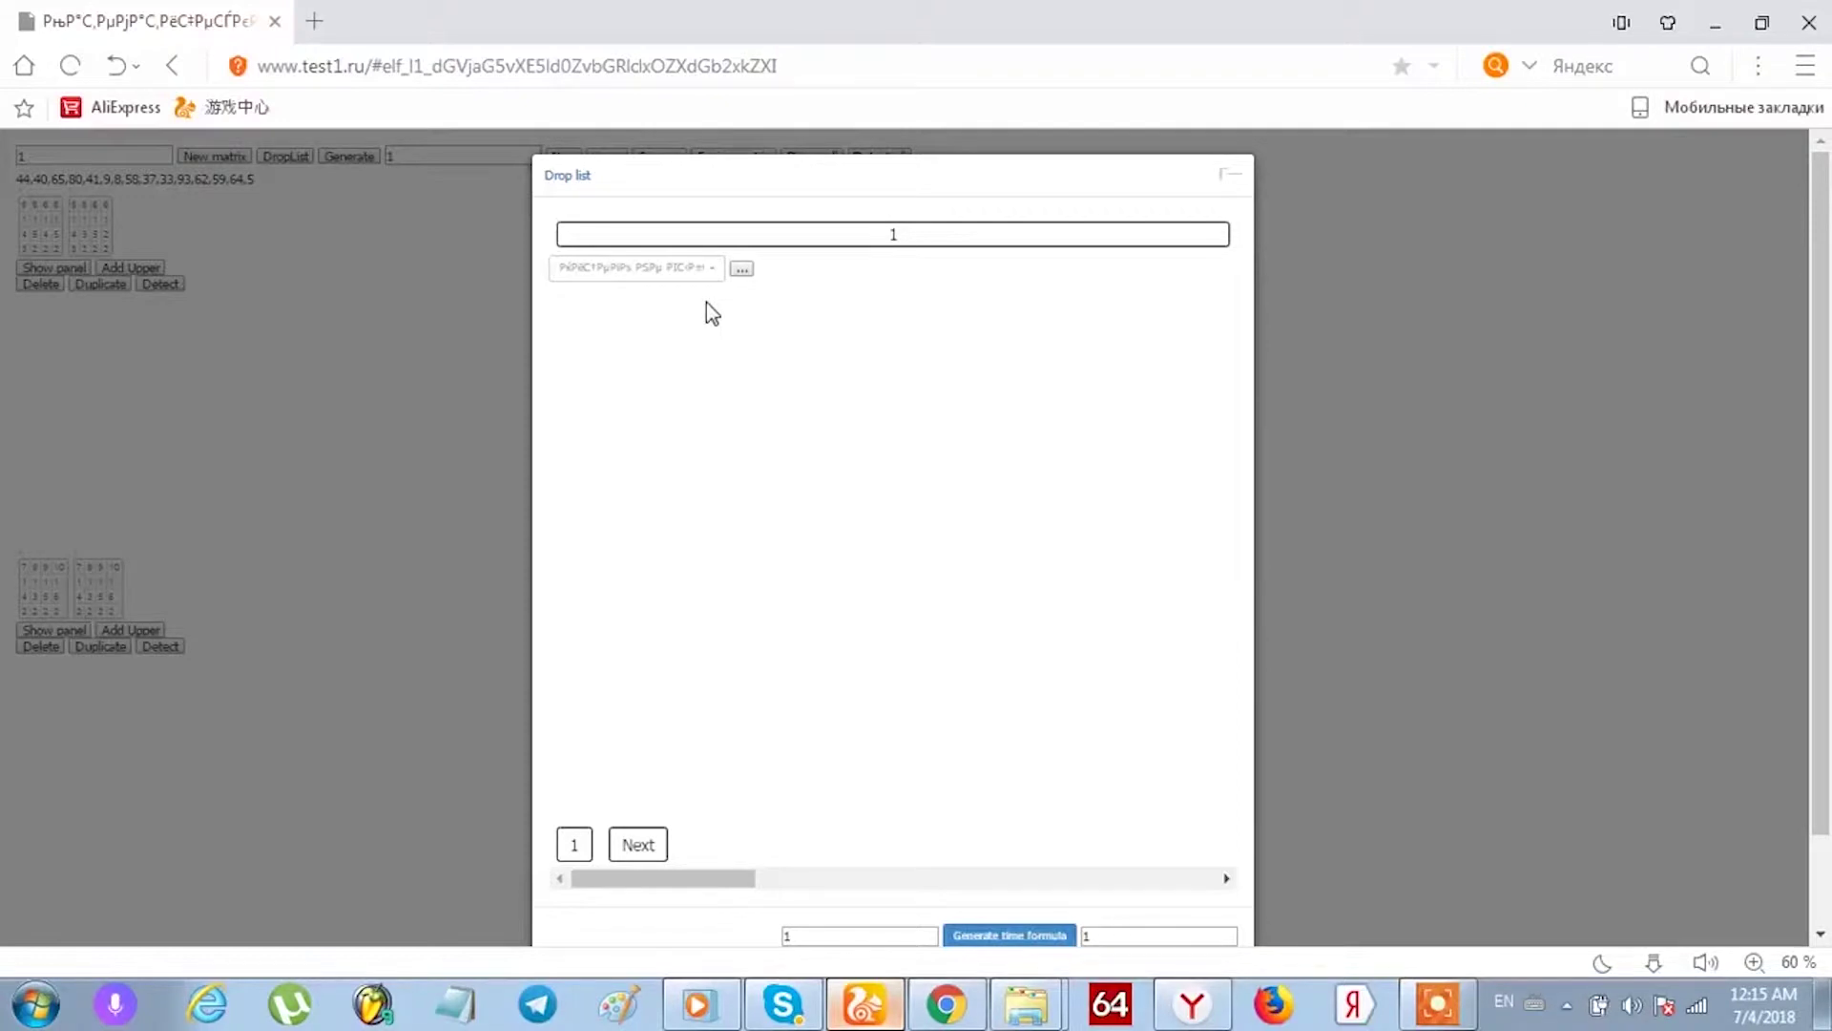
{"action": "left_click", "coordinate": [658, 276]}
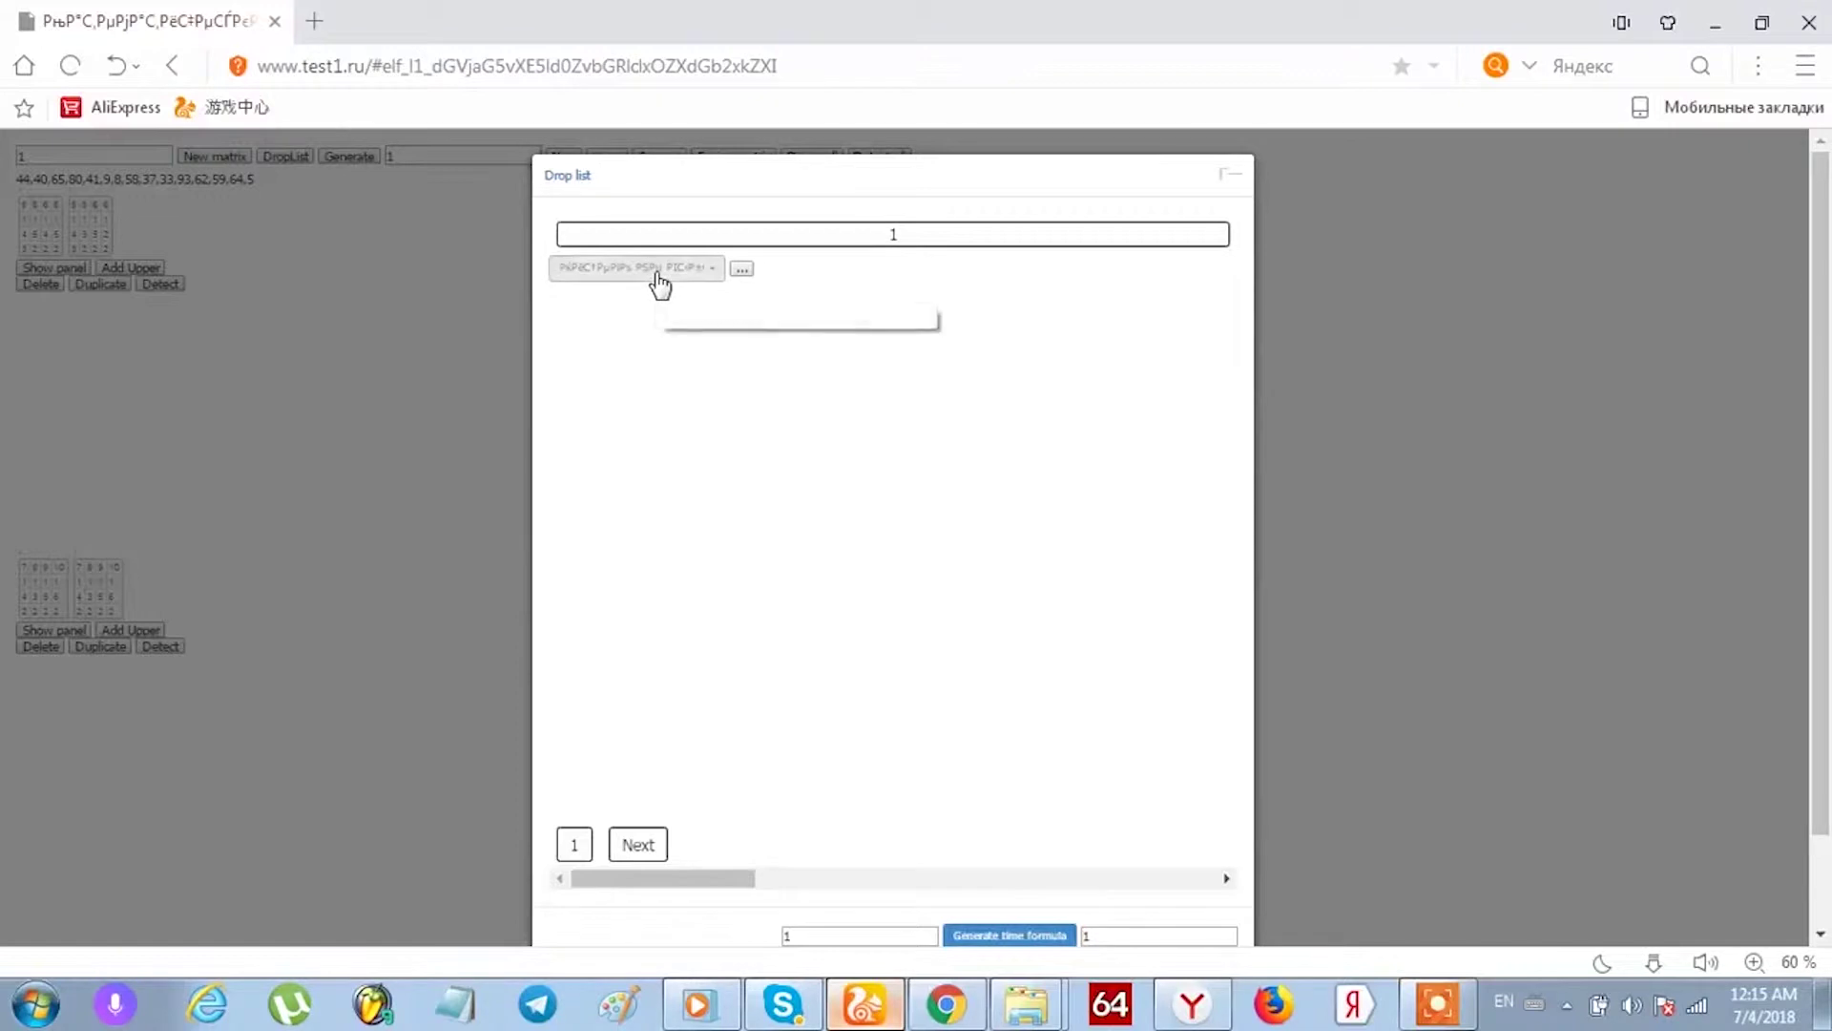
{"action": "left_click", "coordinate": [871, 278]}
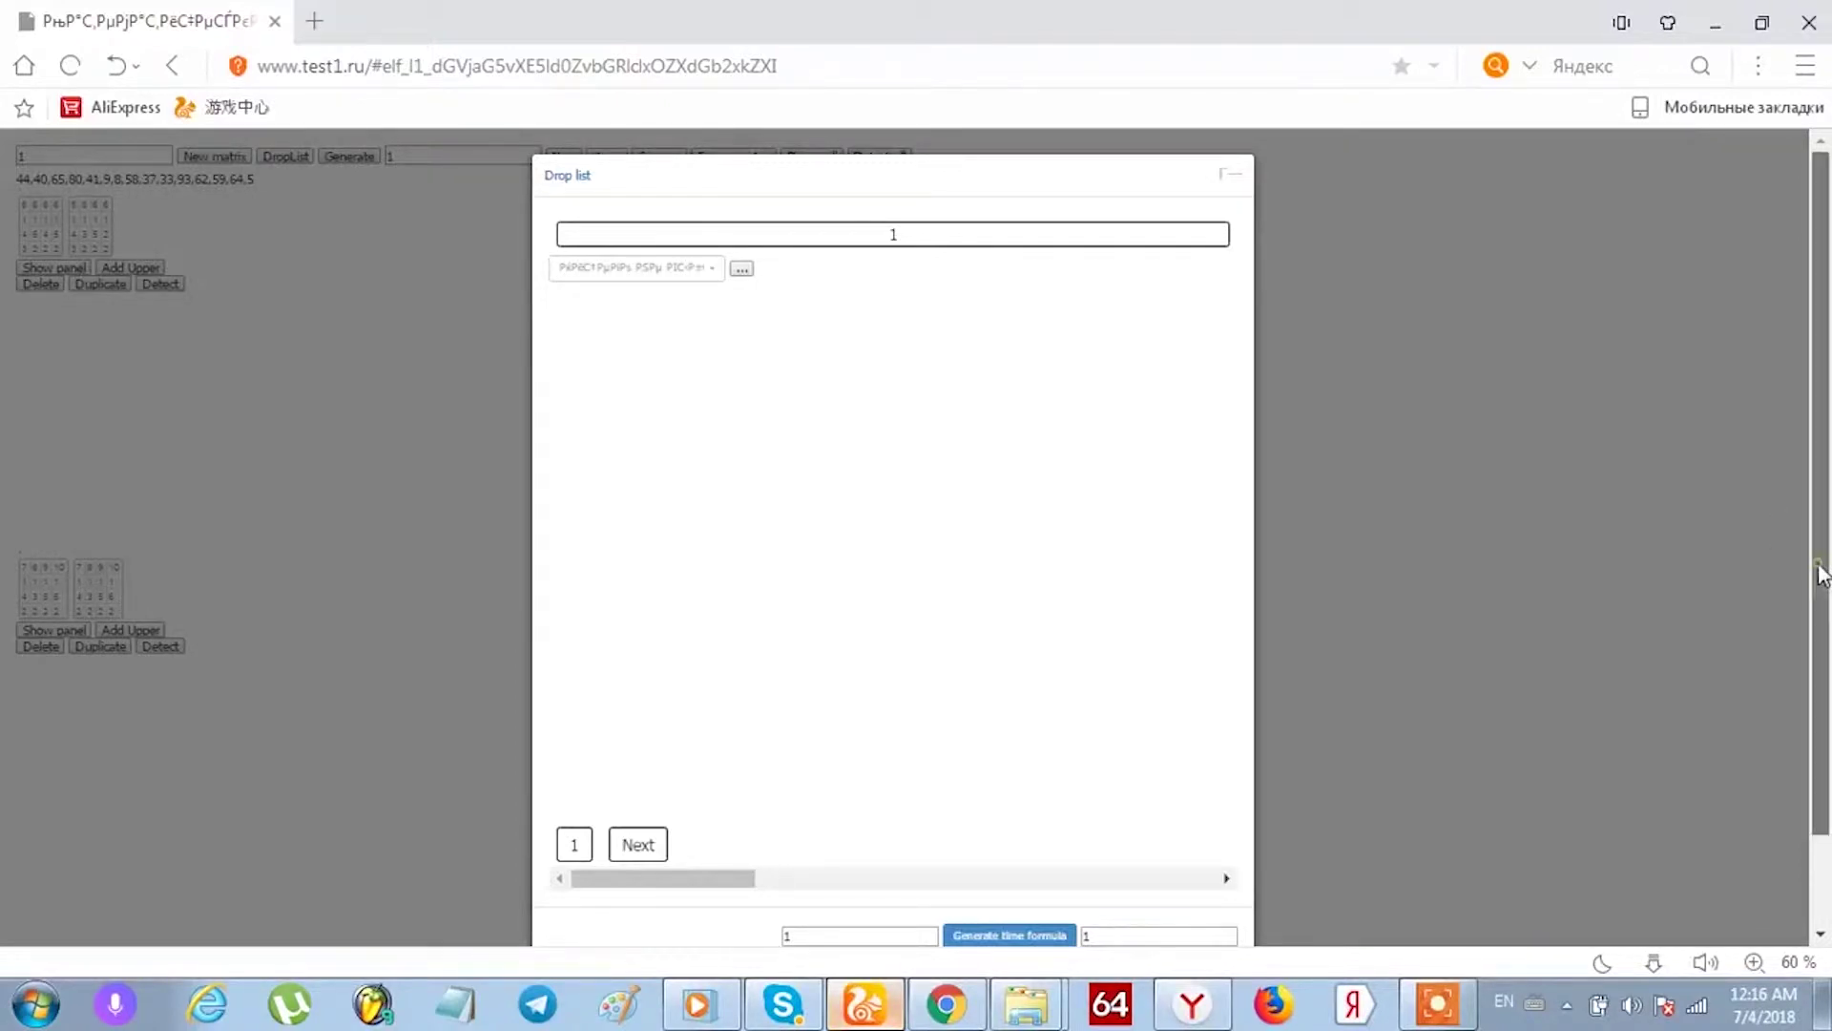
Set the value after Generate time formula in the Drop list dialog to 10.
{"action": "left_click_drag", "start_coordinate": [1823, 573], "coordinate": [1824, 674]}
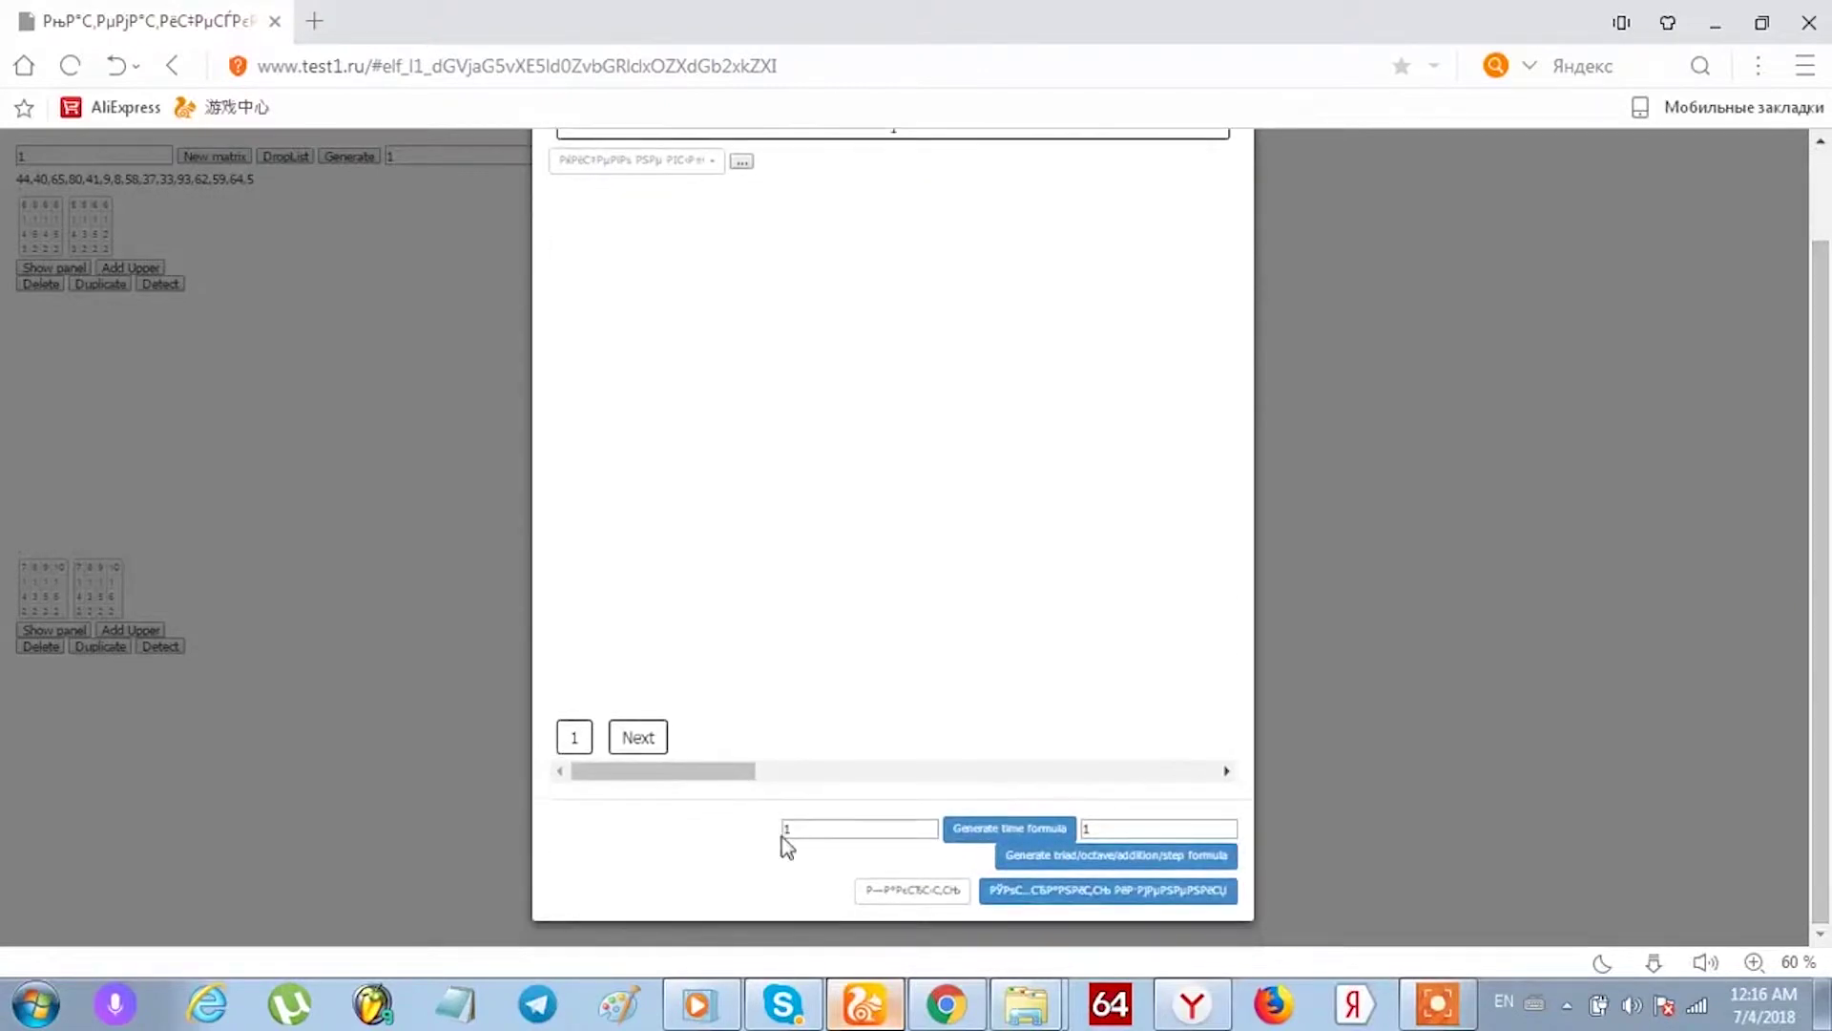
{"action": "left_click", "coordinate": [813, 829]}
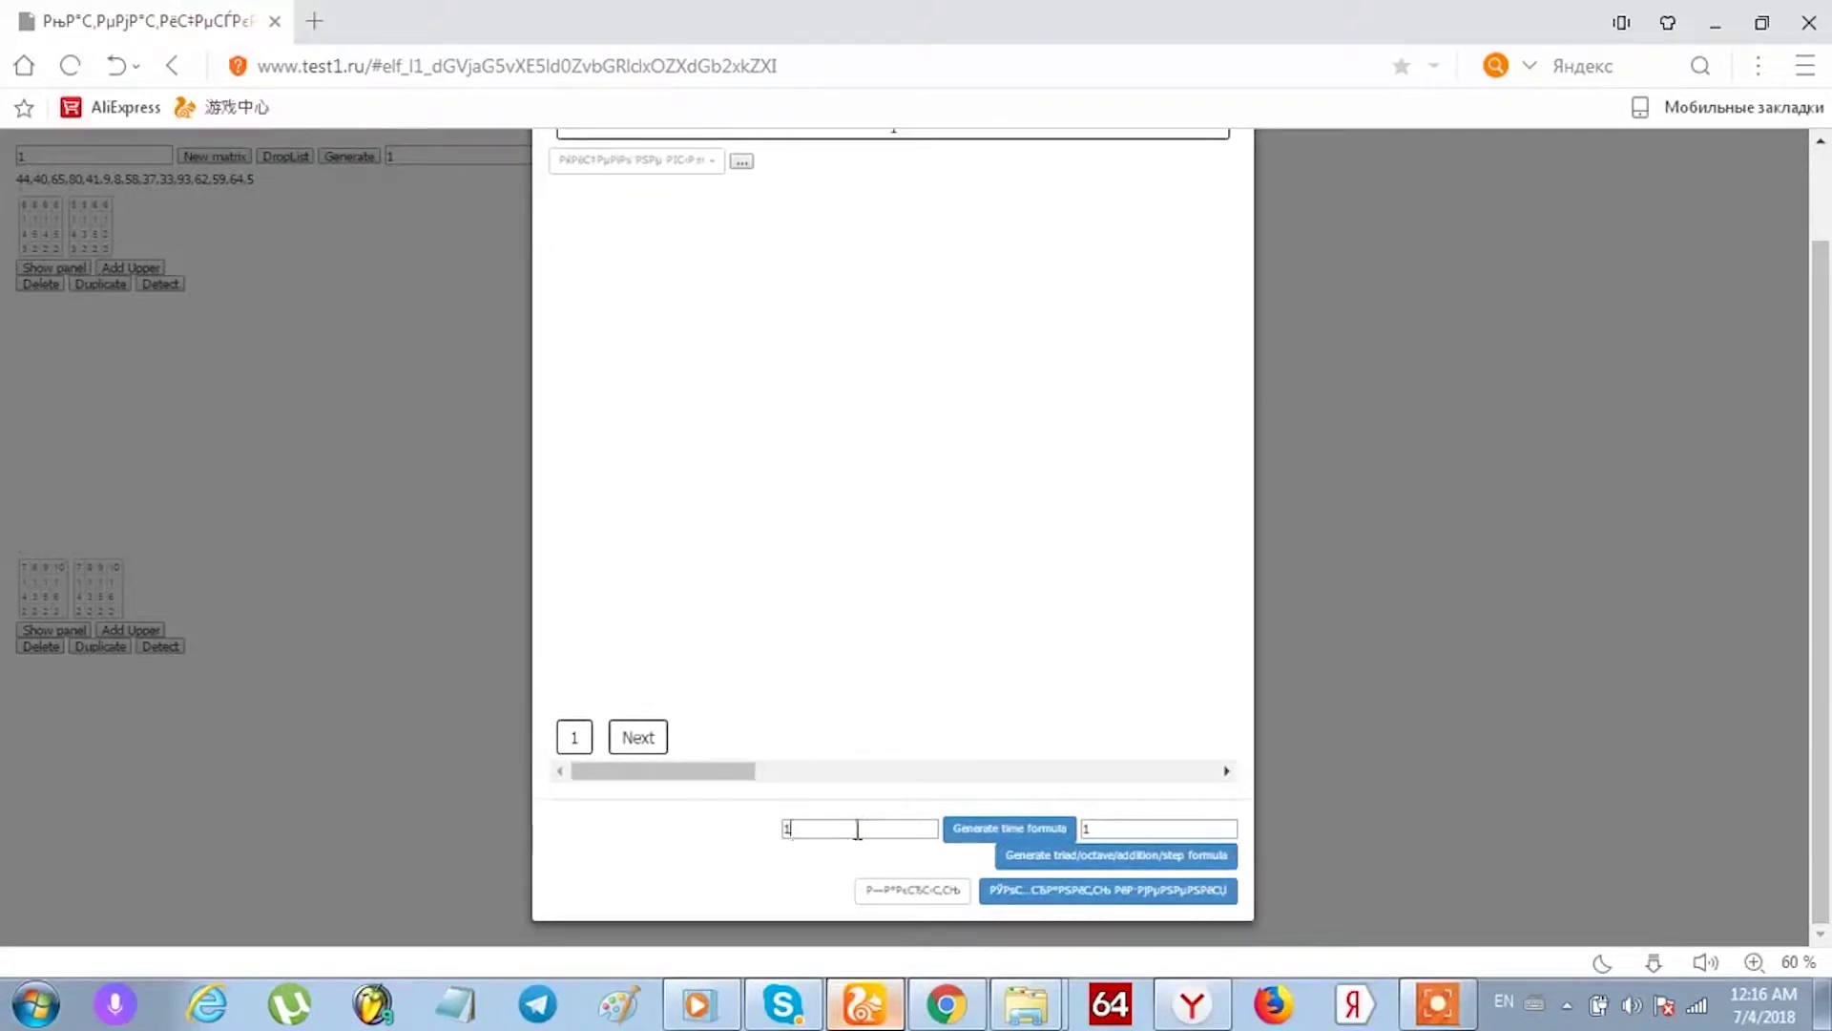
{"action": "left_click", "coordinate": [1116, 828]}
{"action": "type", "text": "0"}
{"action": "left_click", "coordinate": [1448, 1013]}
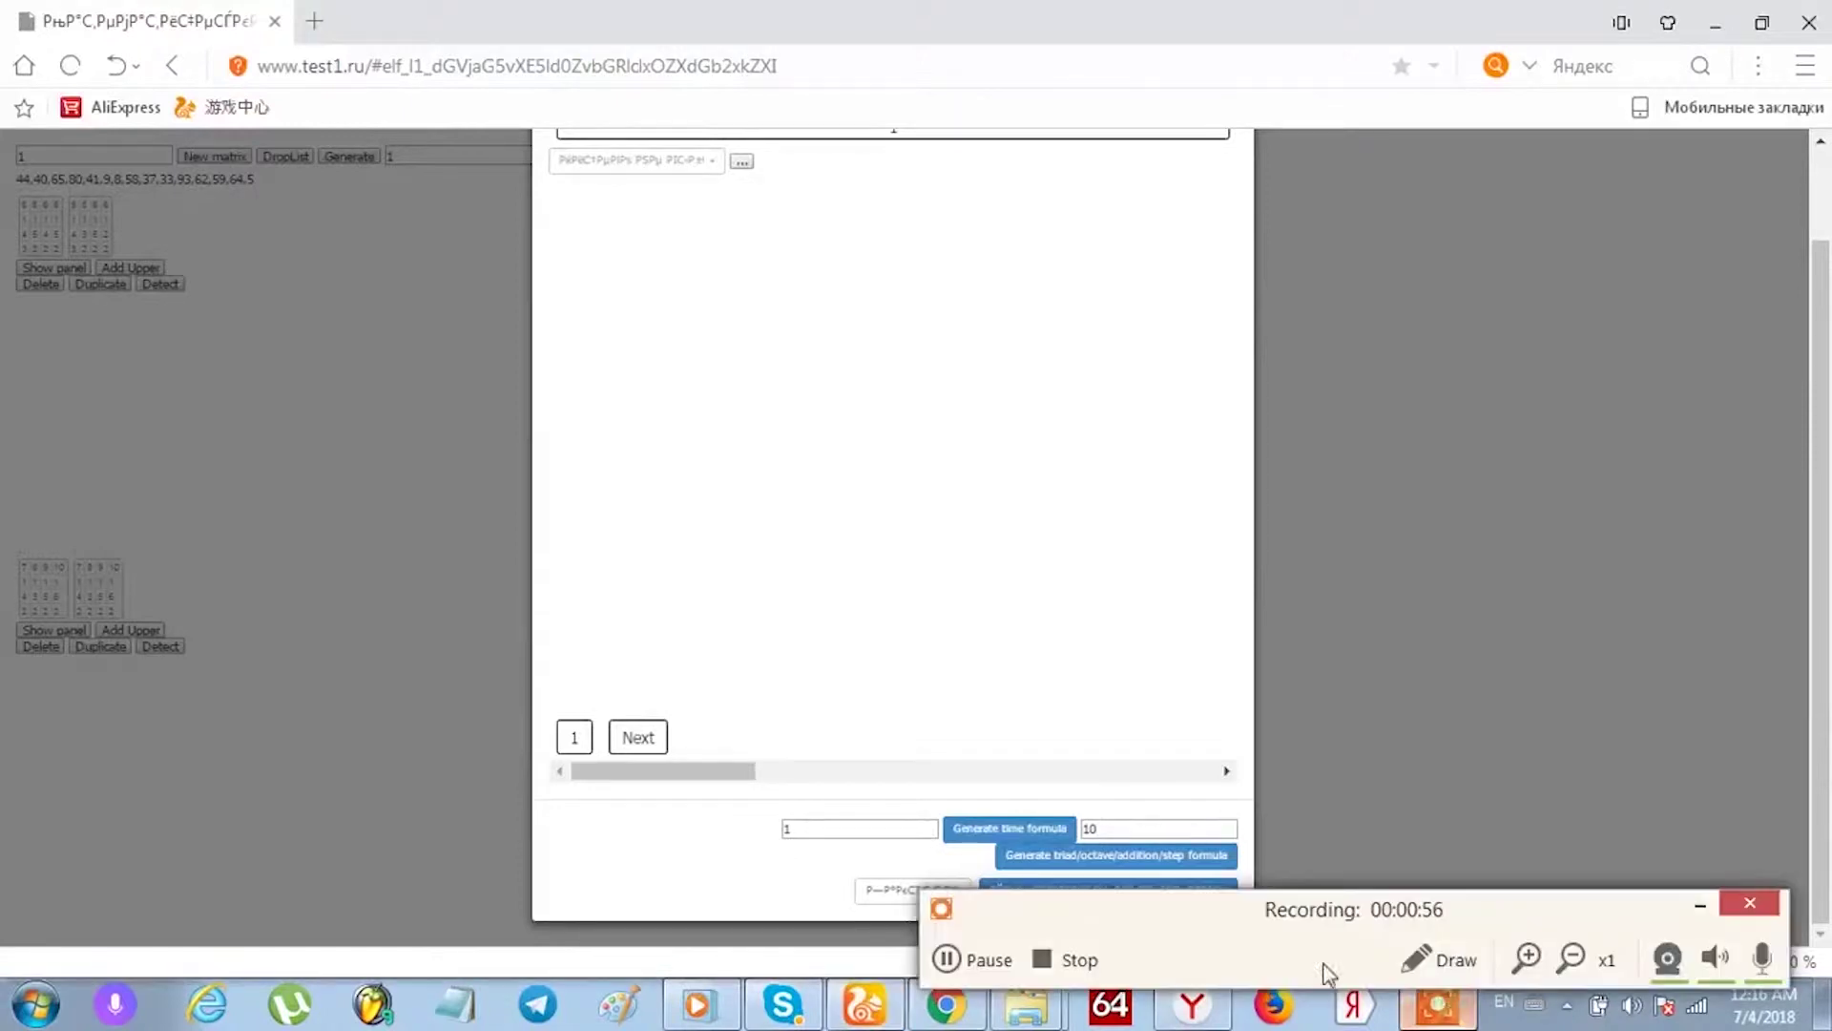
{"action": "left_click", "coordinate": [965, 966]}
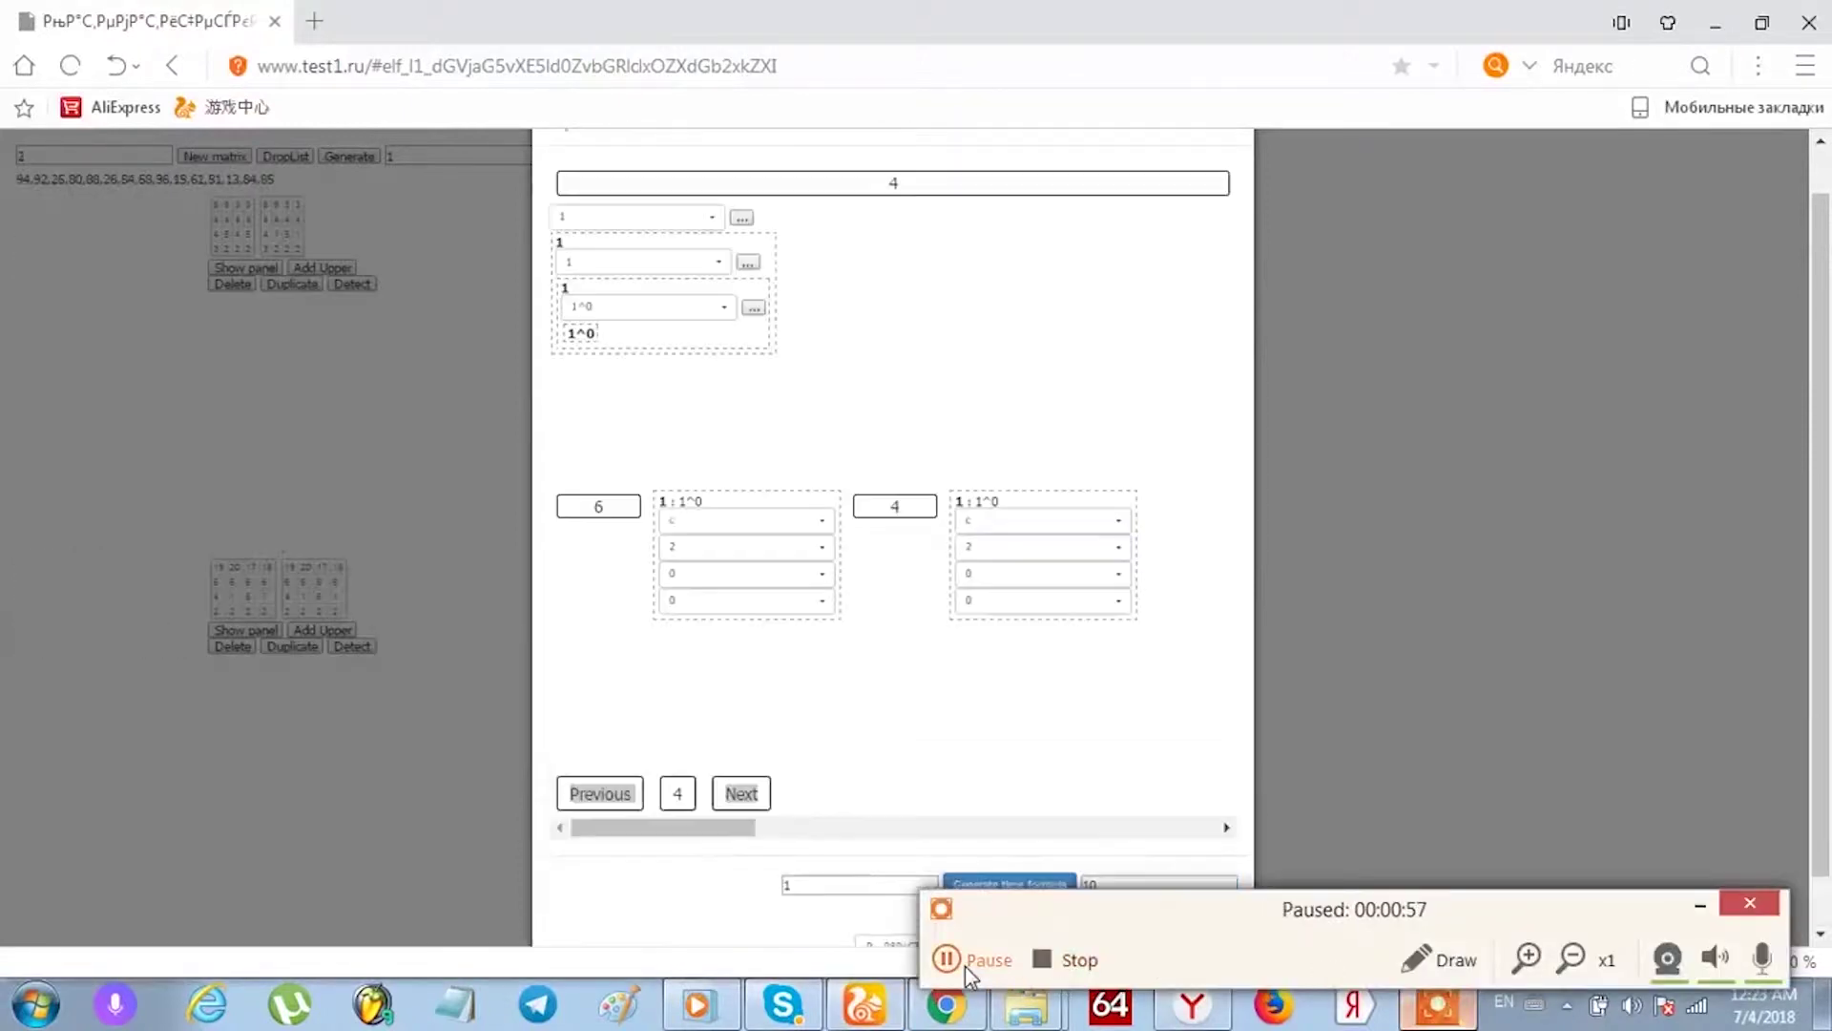
{"action": "left_click", "coordinate": [964, 966]}
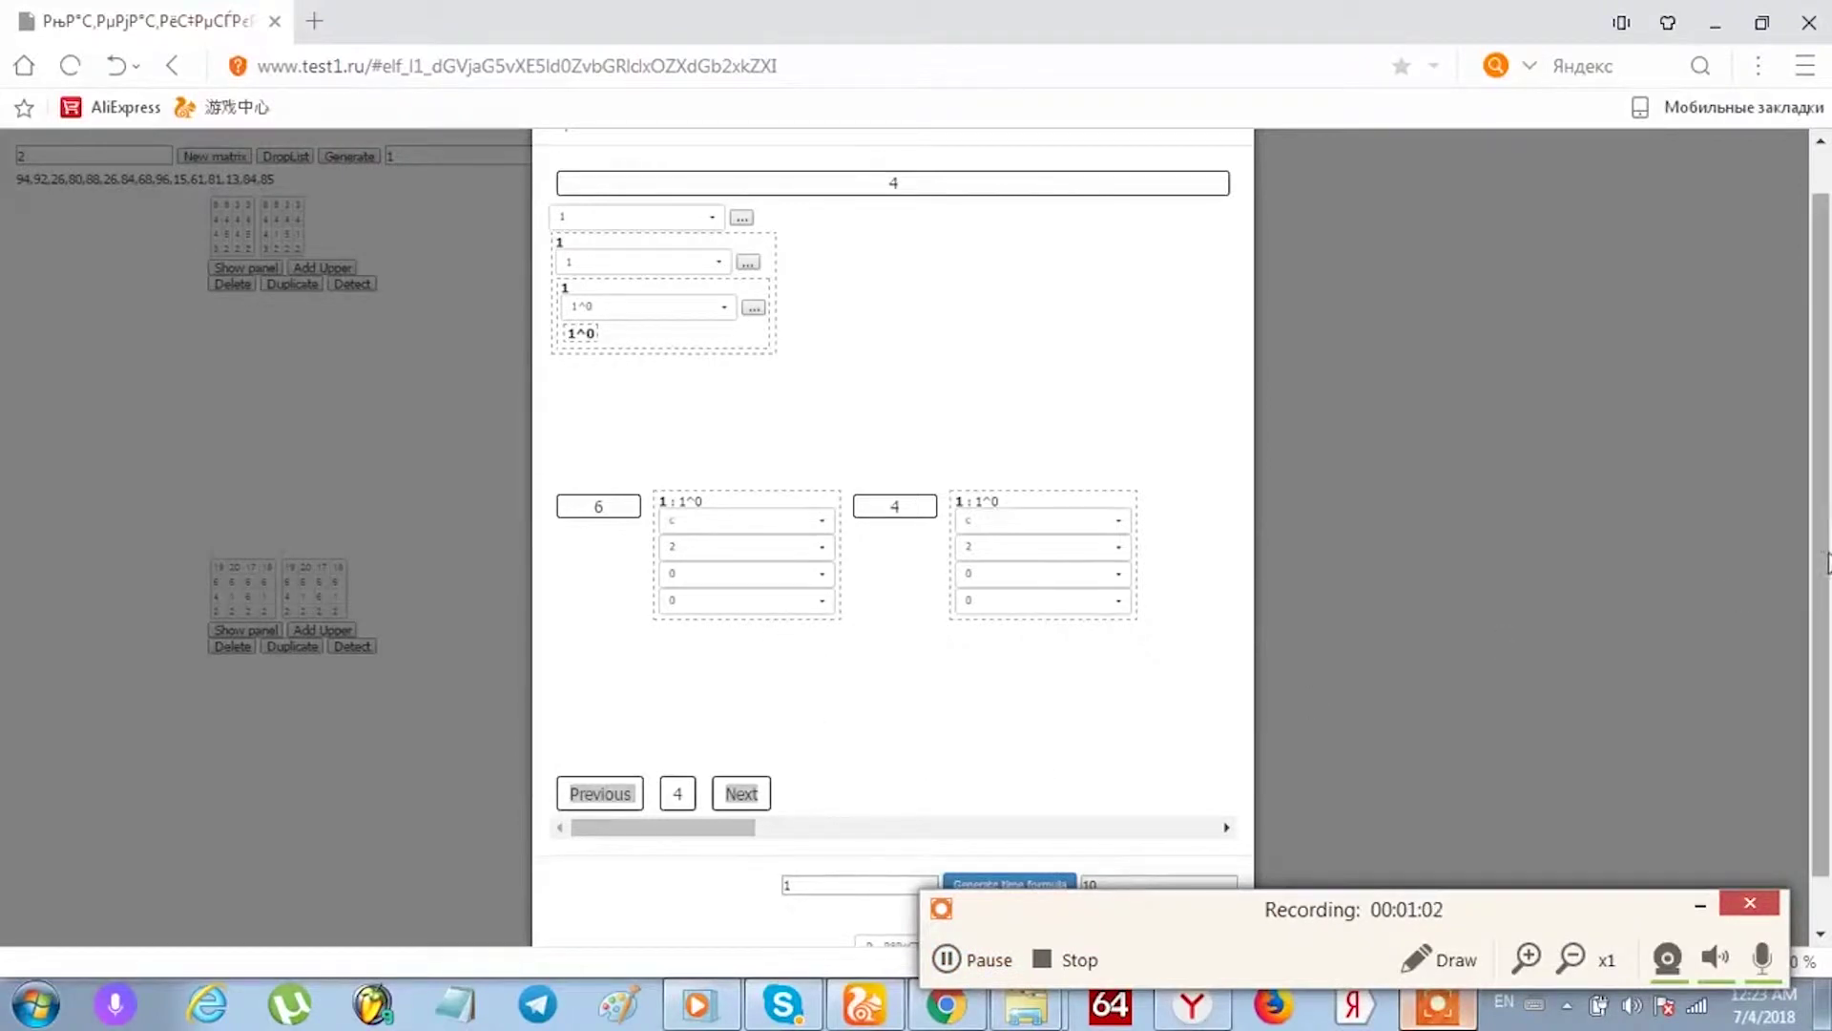
{"action": "left_click_drag", "start_coordinate": [1828, 563], "coordinate": [1827, 601]}
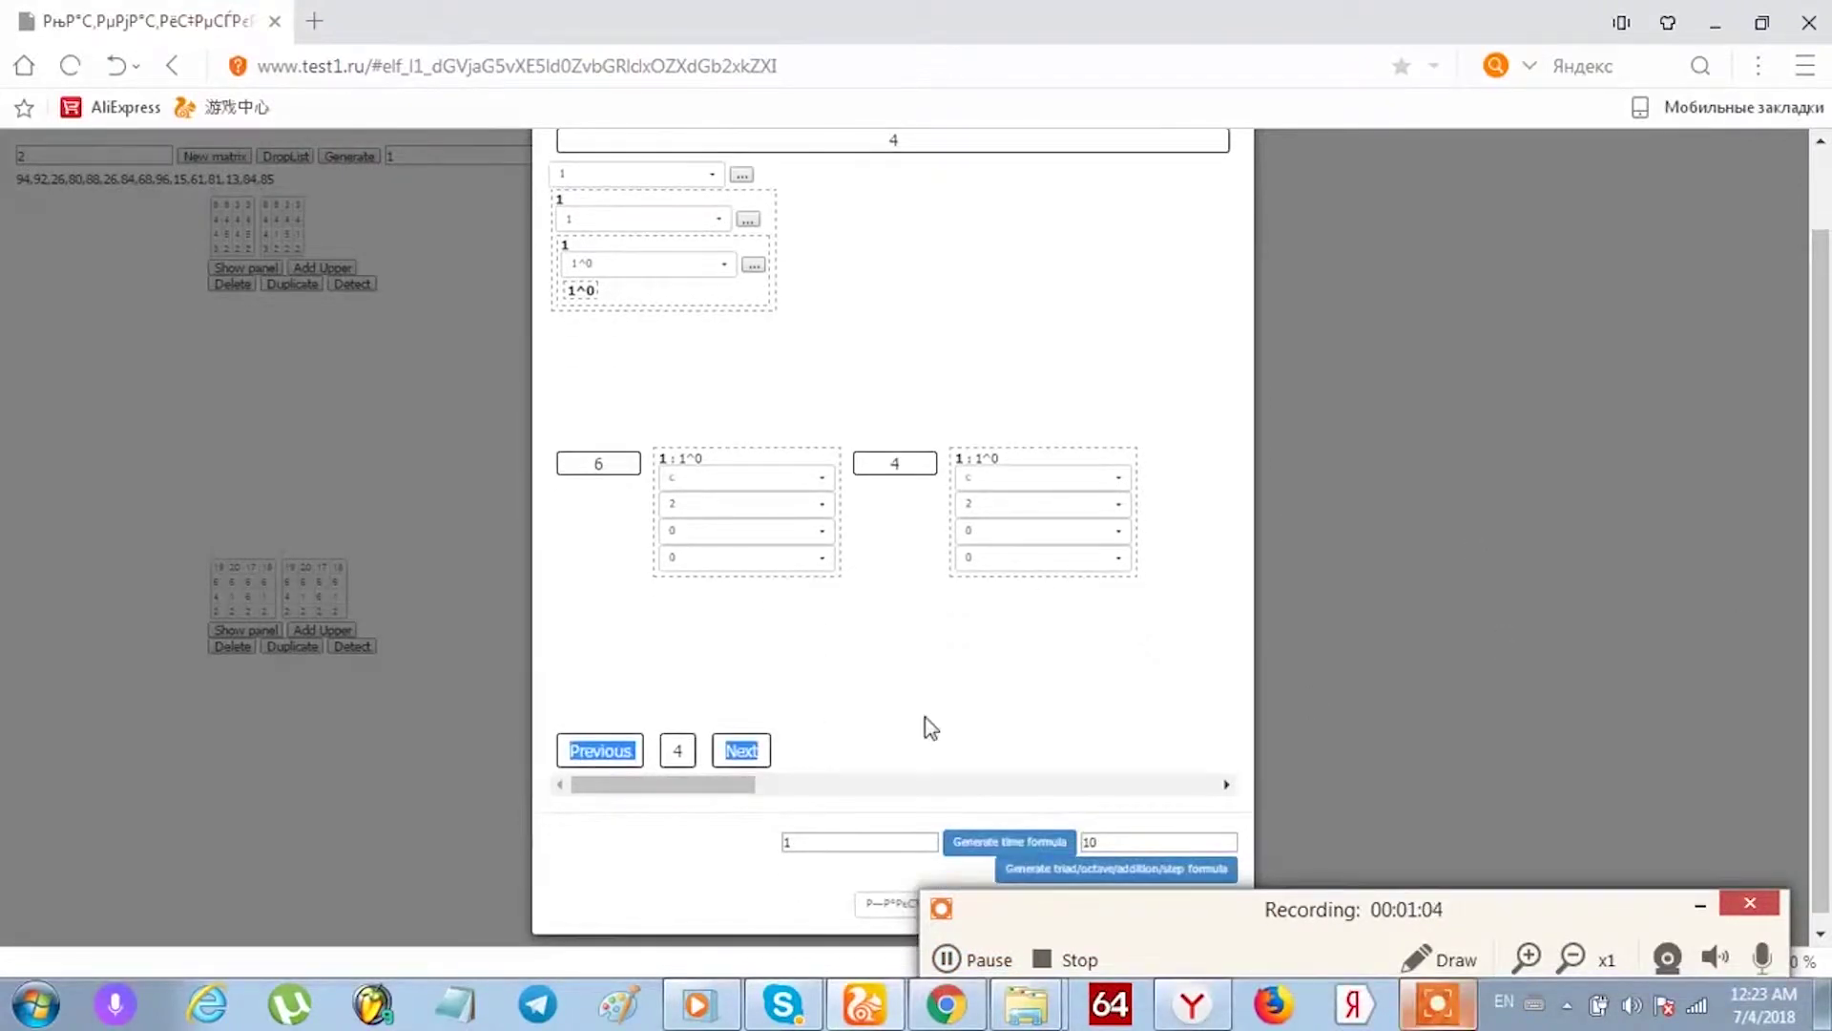
{"action": "left_click", "coordinate": [1110, 836]}
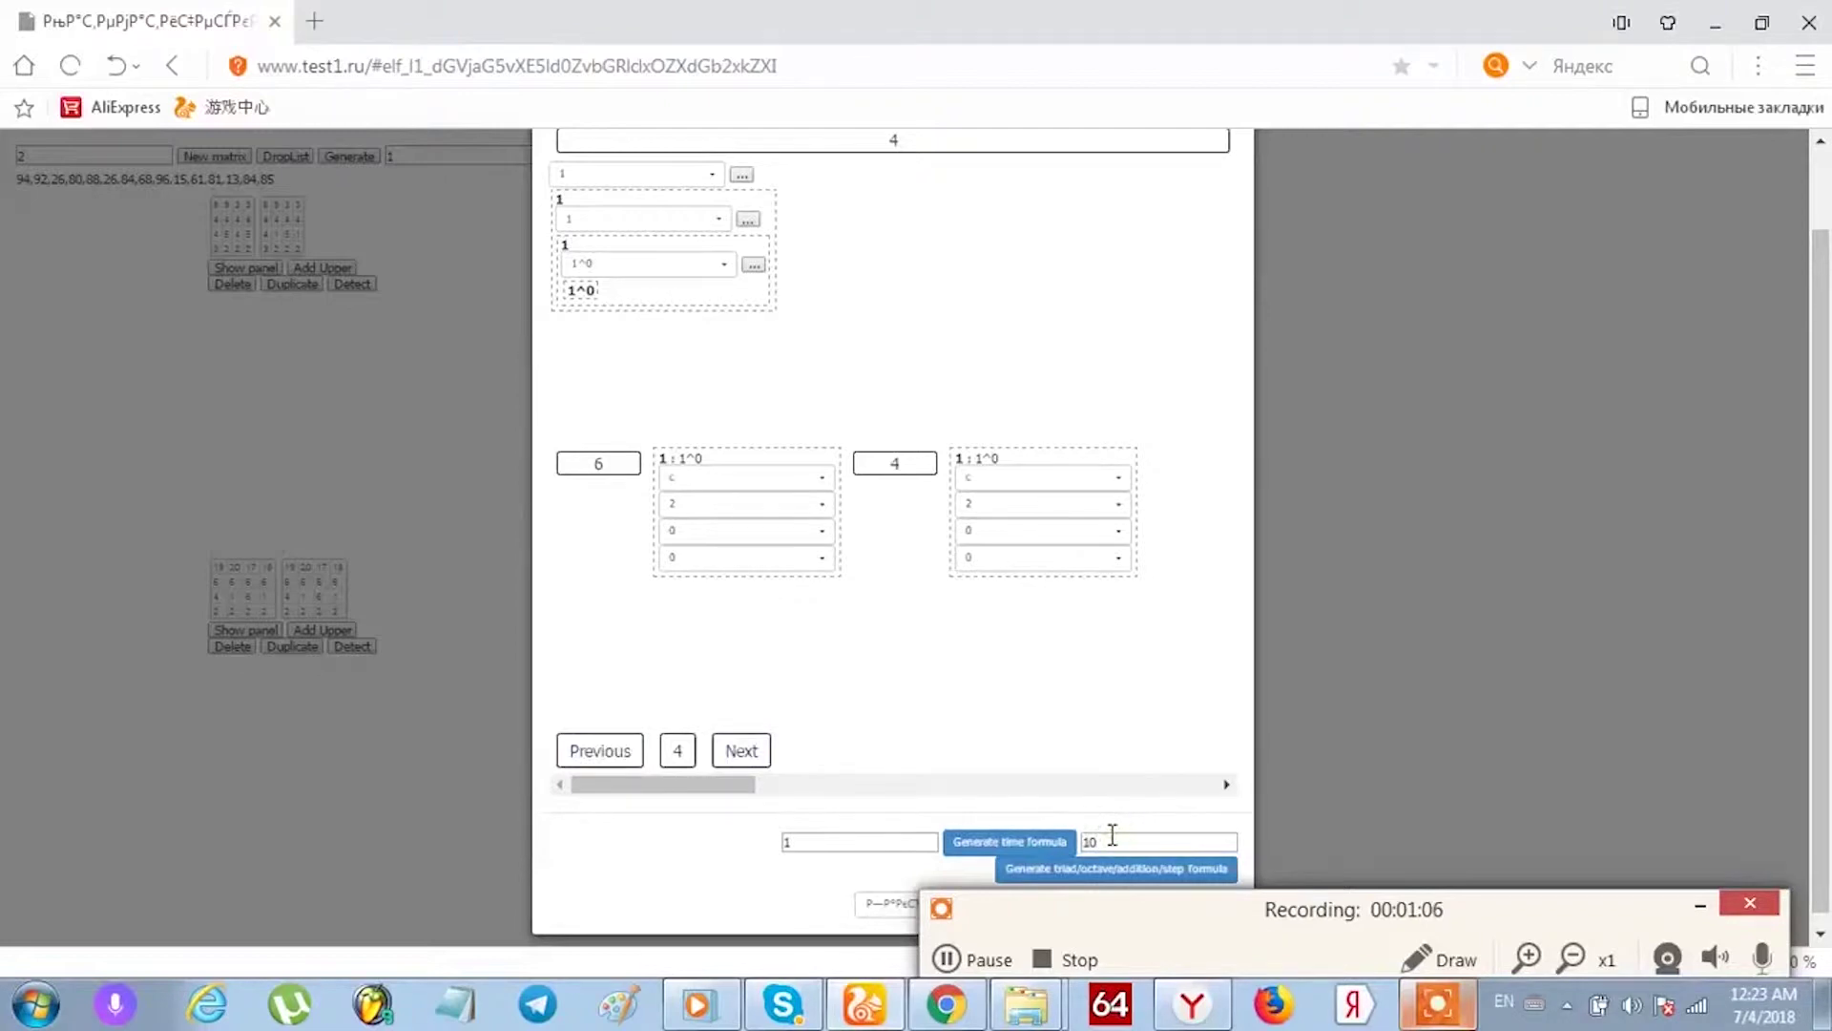
{"action": "type", "text": "00"}
{"action": "type", "text": "0"}
{"action": "type", "text": "0"}
{"action": "key", "text": "BackSpace"}
{"action": "key", "text": "BackSpace"}
{"action": "key", "text": "BackSpace"}
{"action": "key", "text": "BackSpace"}
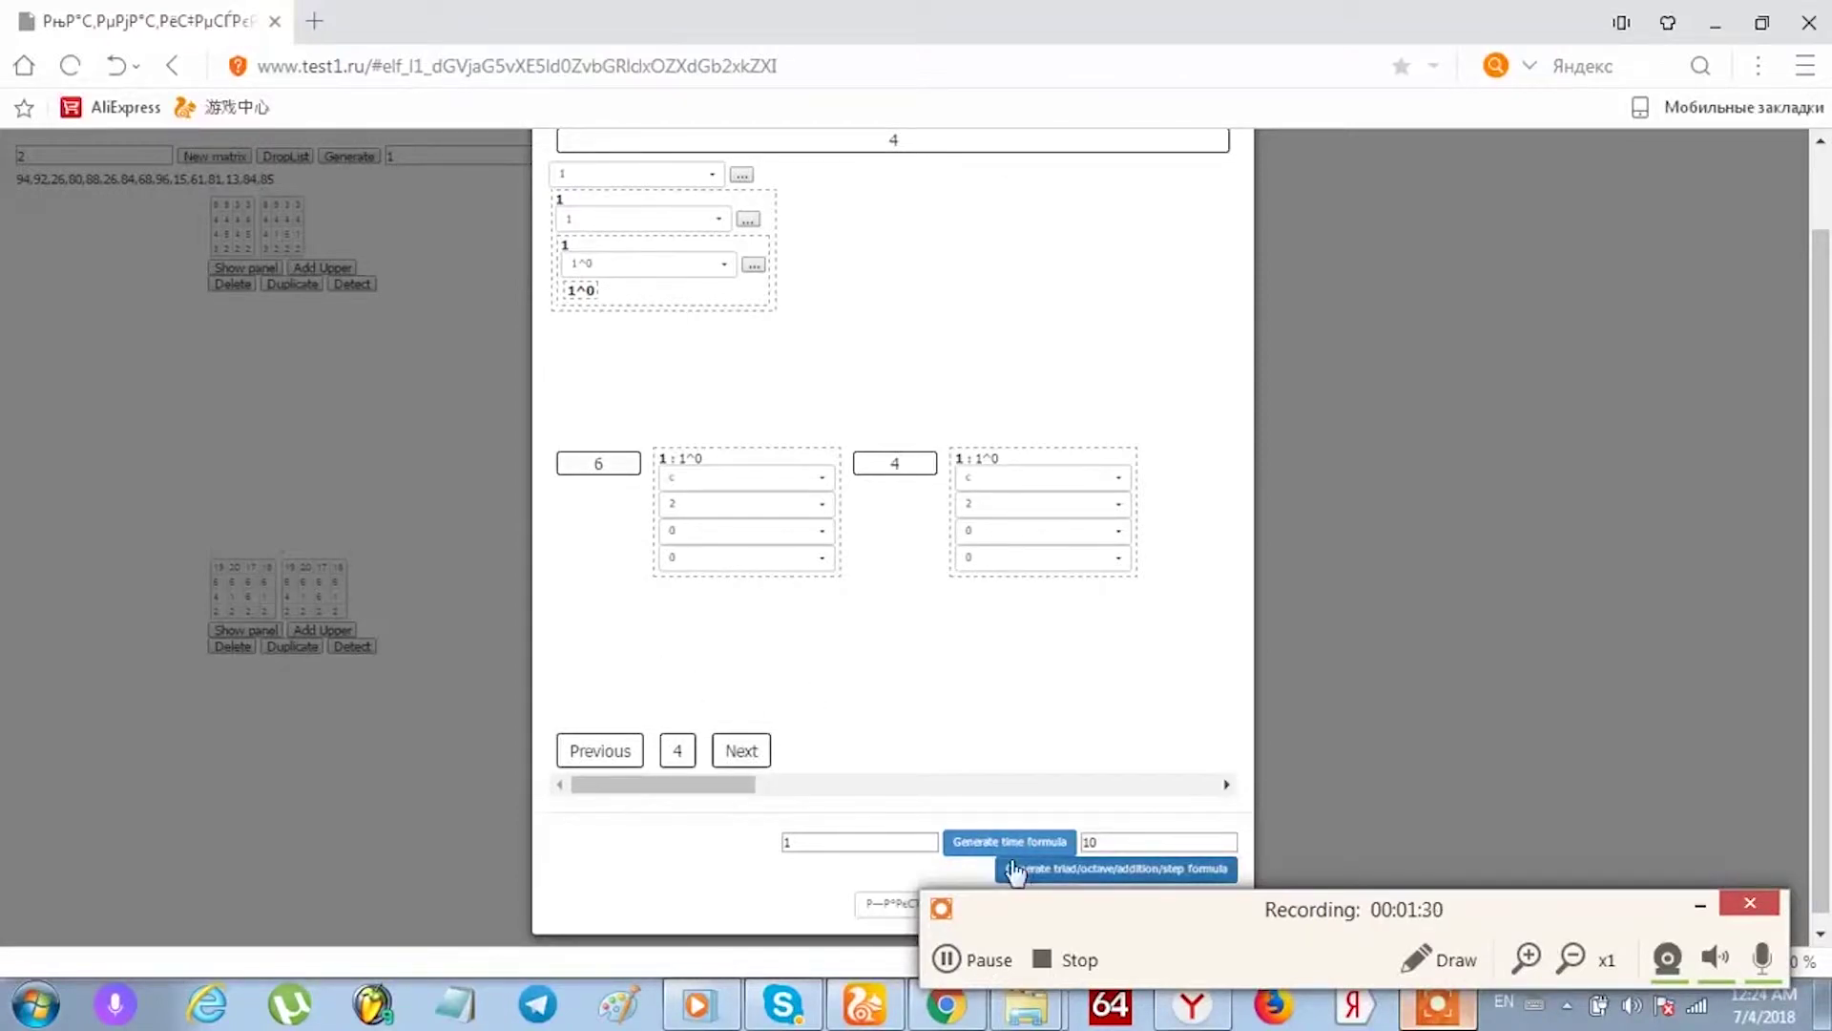
Advance to page 7 of the drop lists and generate the triad/octave/addition/step formula.
{"action": "left_click", "coordinate": [731, 750]}
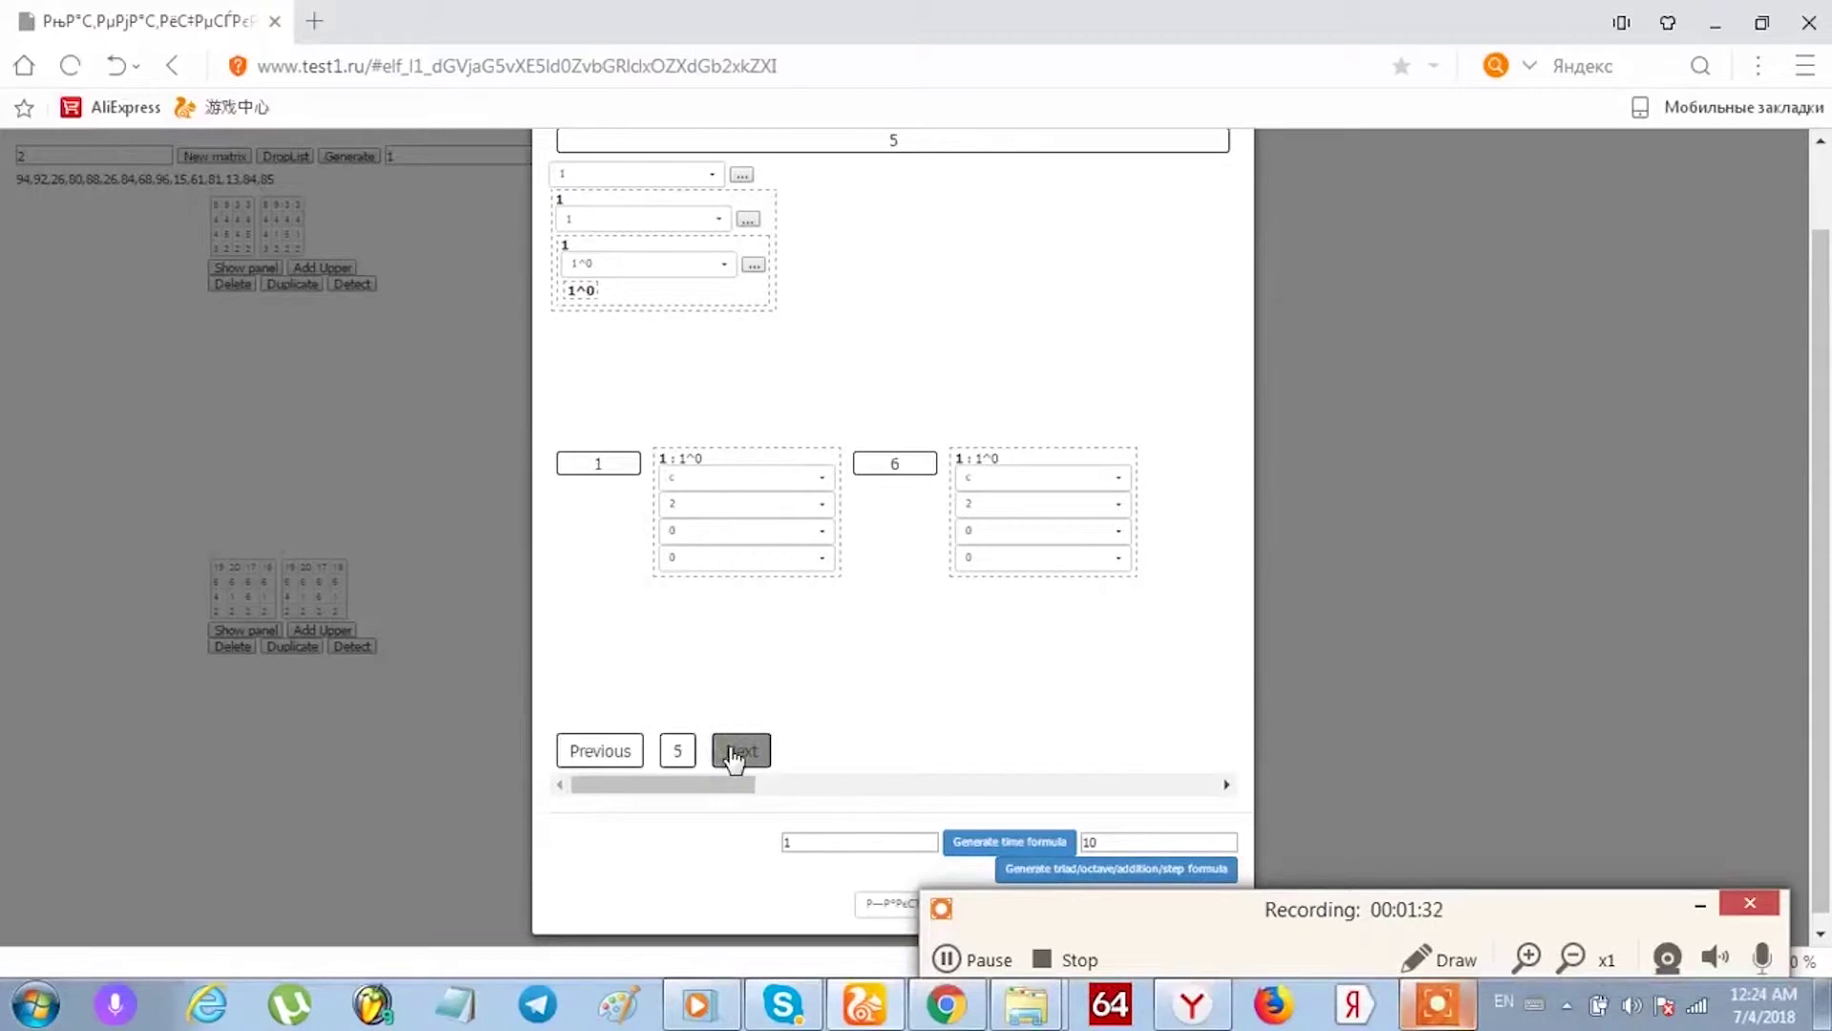
{"action": "left_click", "coordinate": [731, 750]}
{"action": "double_click", "coordinate": [730, 749]}
{"action": "mouse_move", "coordinate": [729, 783]}
{"action": "left_mouse_down"}
{"action": "mouse_move", "coordinate": [786, 784]}
{"action": "mouse_move", "coordinate": [729, 783]}
{"action": "left_mouse_up"}
{"action": "left_click", "coordinate": [1145, 870]}
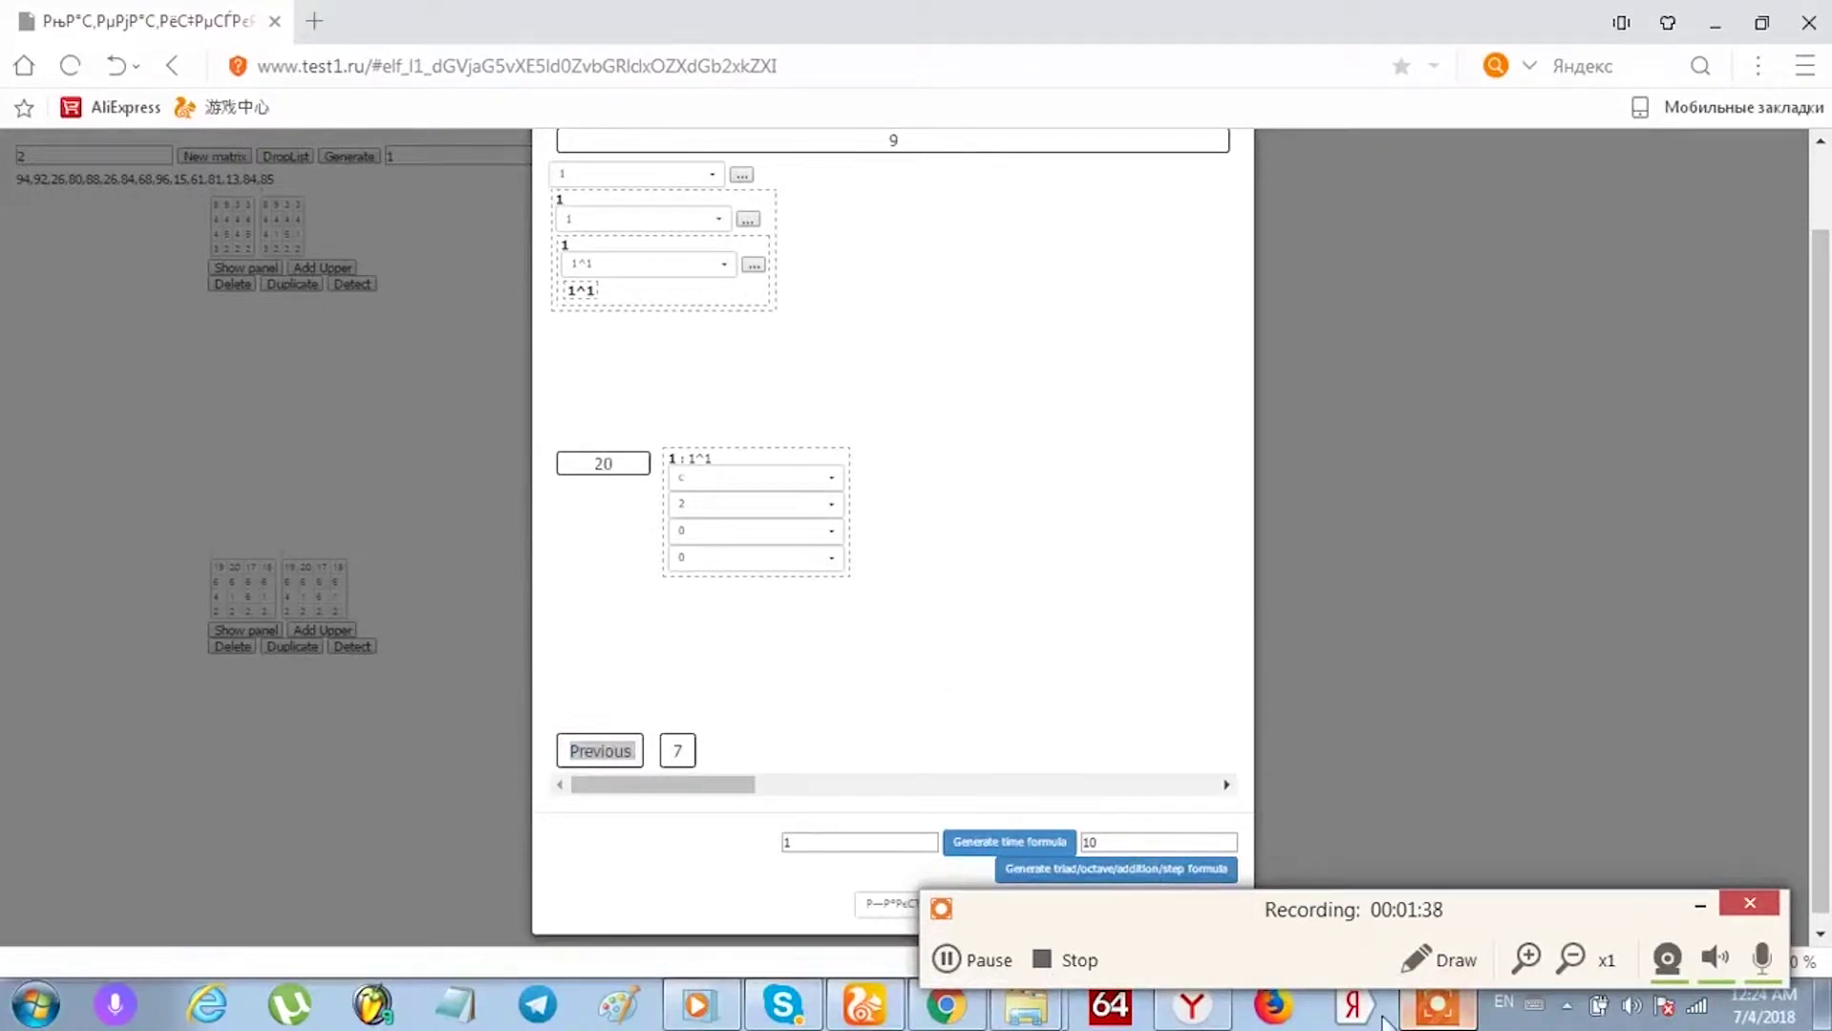
{"action": "left_click", "coordinate": [957, 960]}
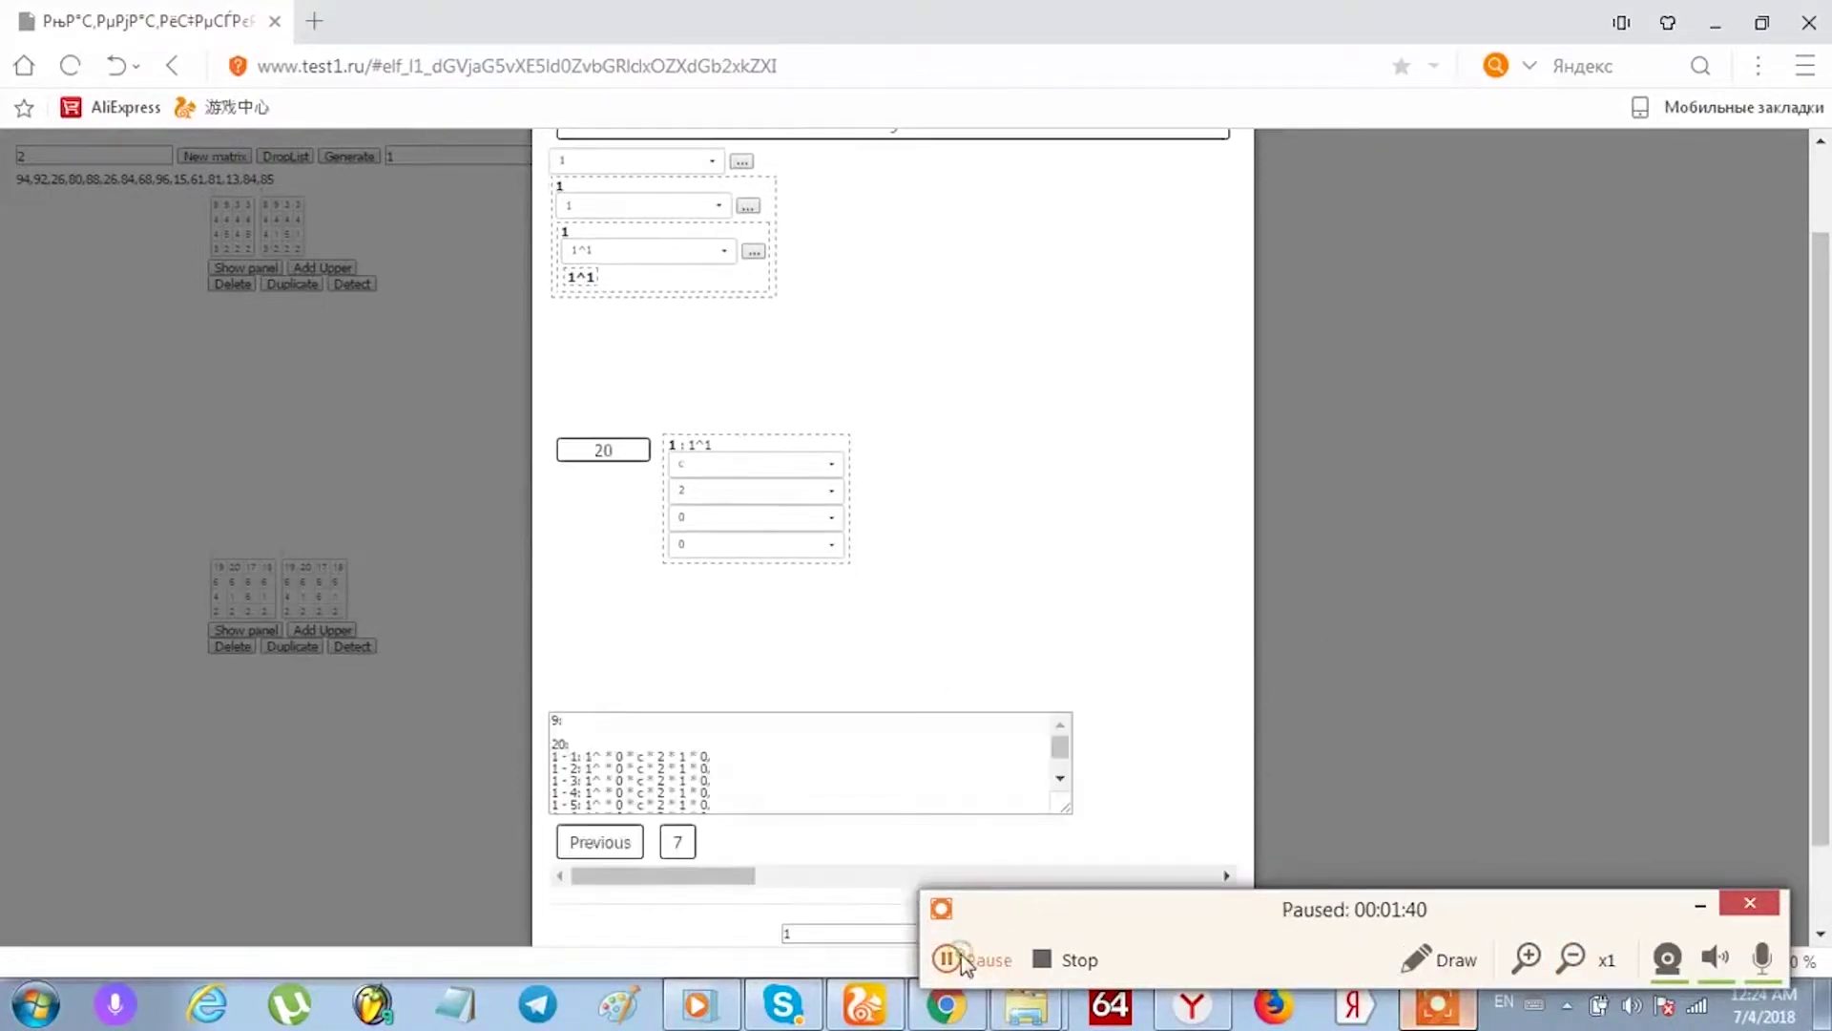
{"action": "left_click", "coordinate": [963, 960]}
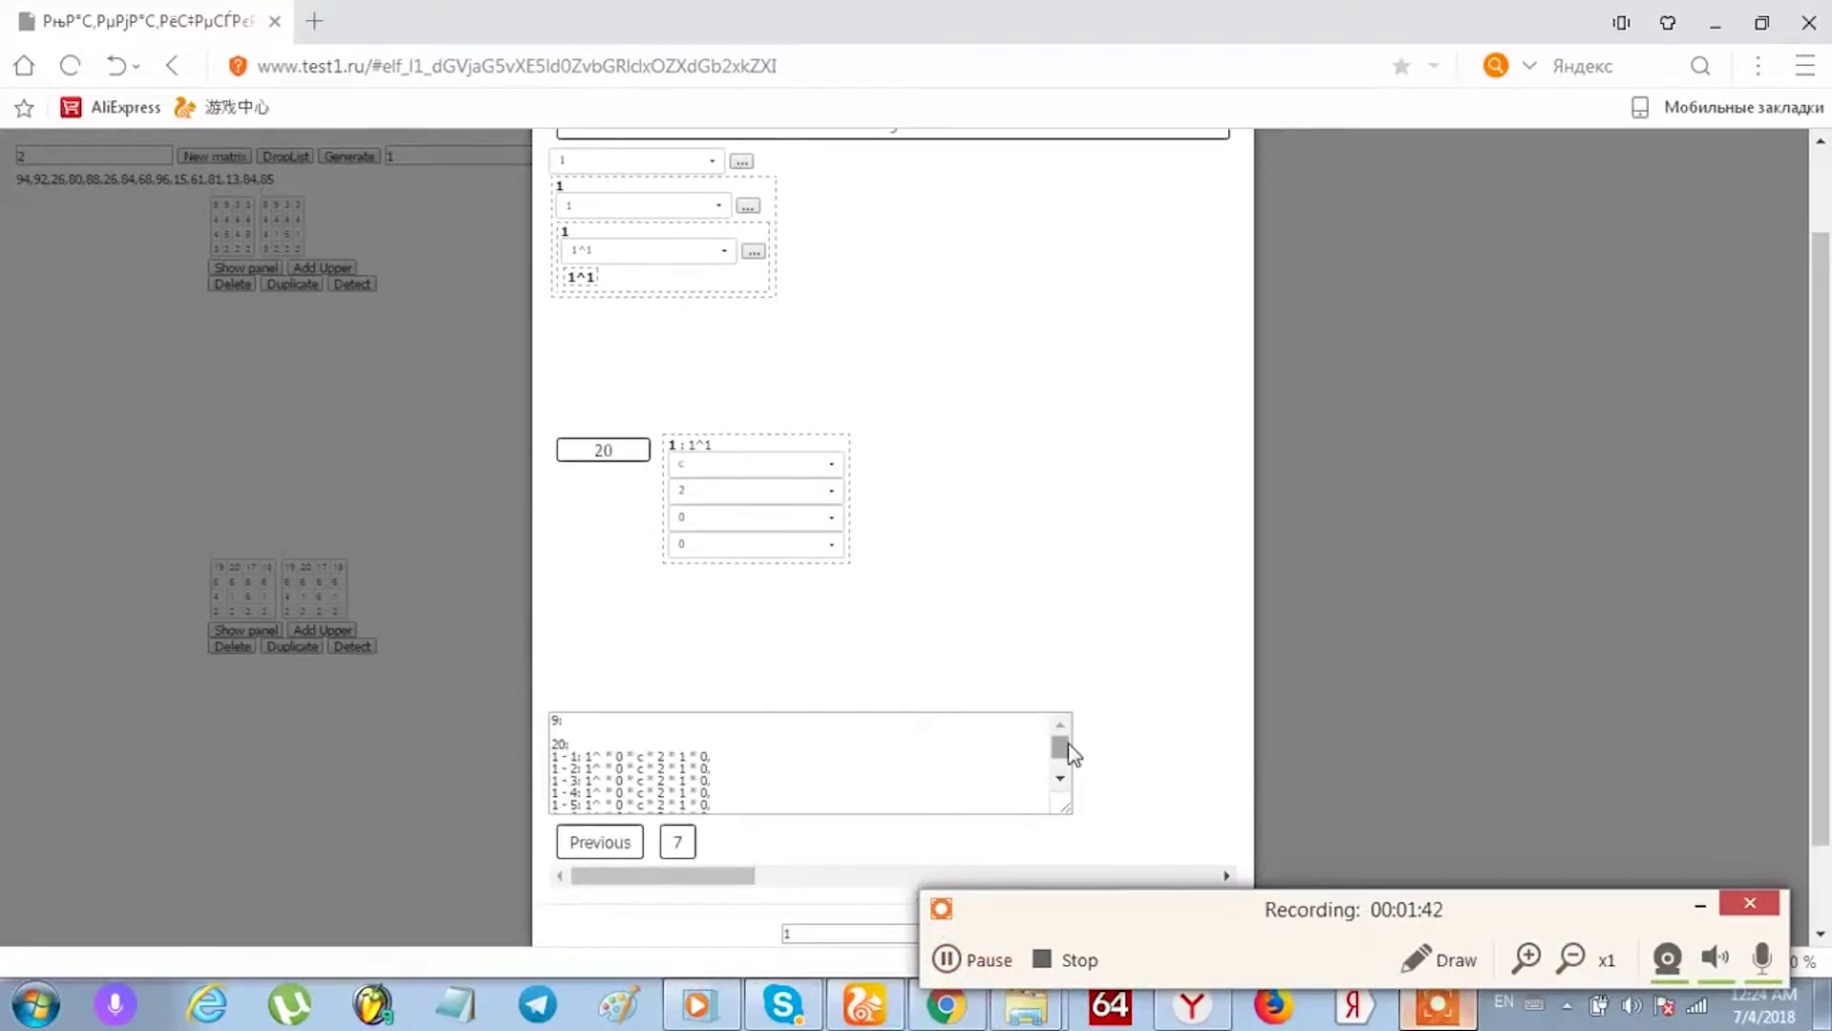
Review the generated formula text on page 7 and back through page 2, and close the Drop list dialog.
{"action": "scroll", "coordinate": [1069, 754], "scroll_direction": "down", "scroll_amount": 3}
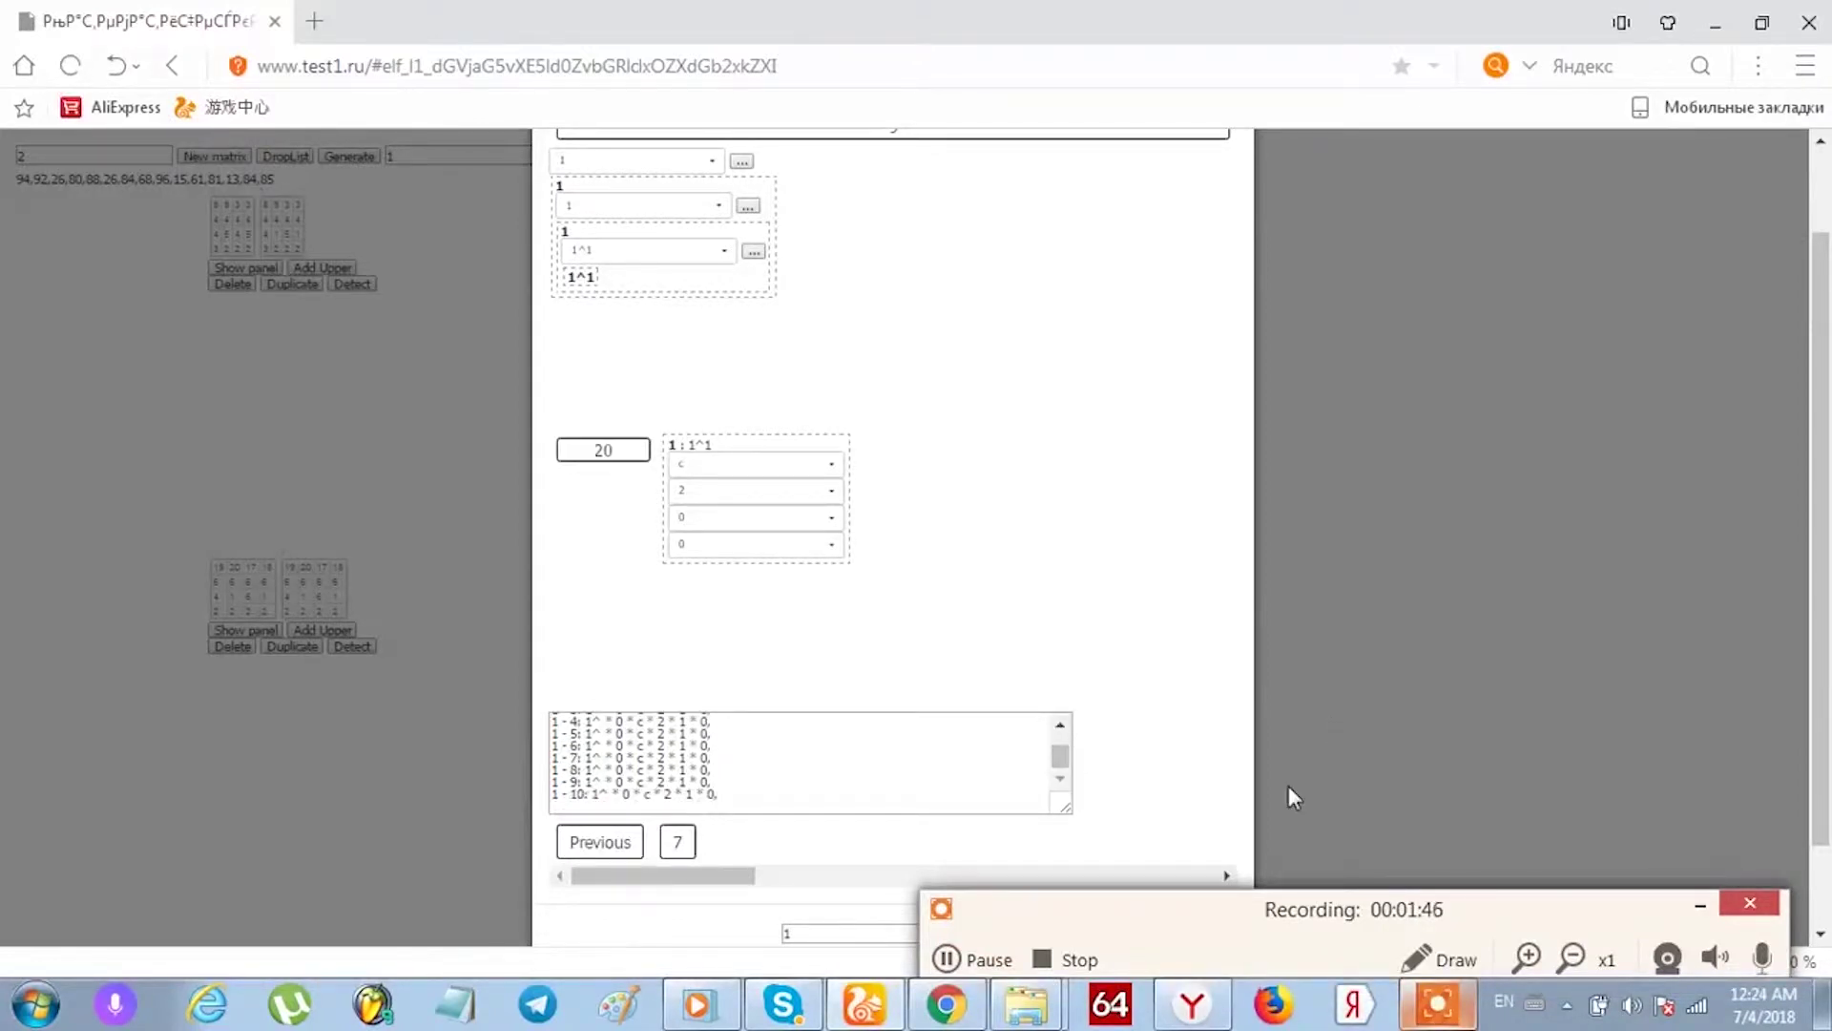
{"action": "left_click_drag", "start_coordinate": [1823, 743], "coordinate": [1823, 797]}
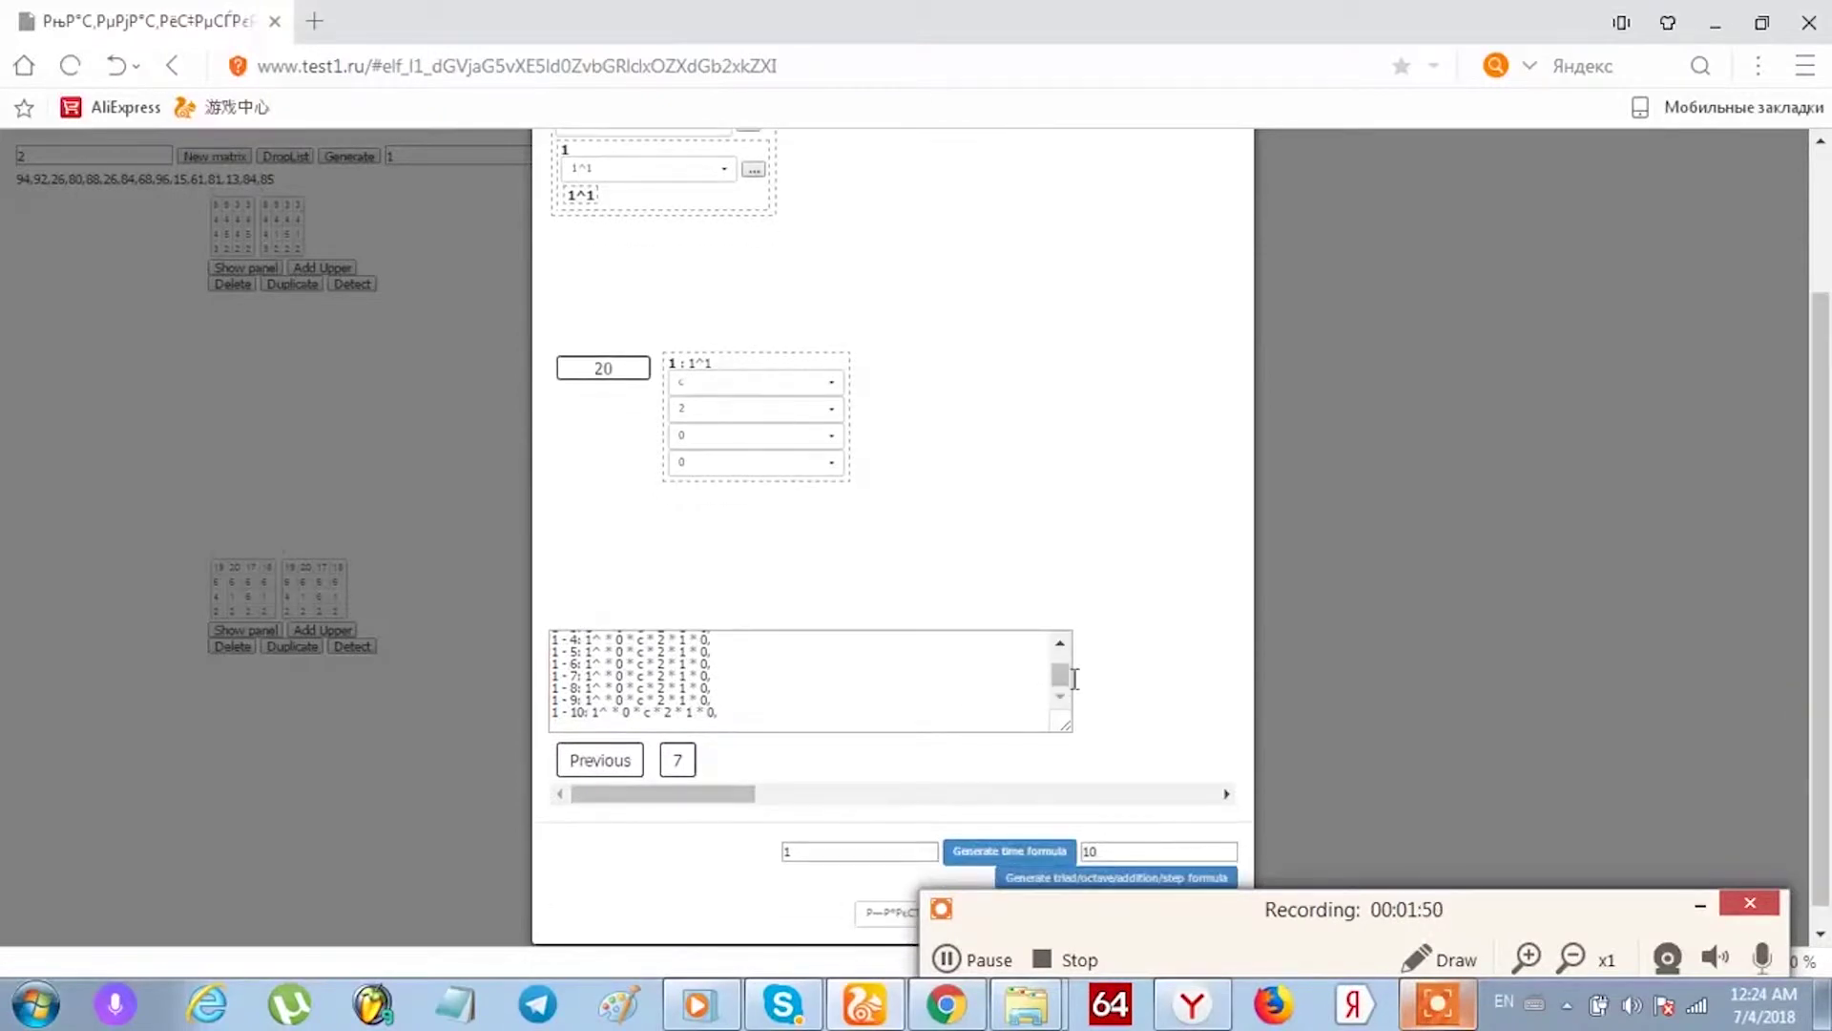
{"action": "left_click_drag", "start_coordinate": [1060, 675], "coordinate": [1056, 655]}
{"action": "left_click", "coordinate": [585, 759]}
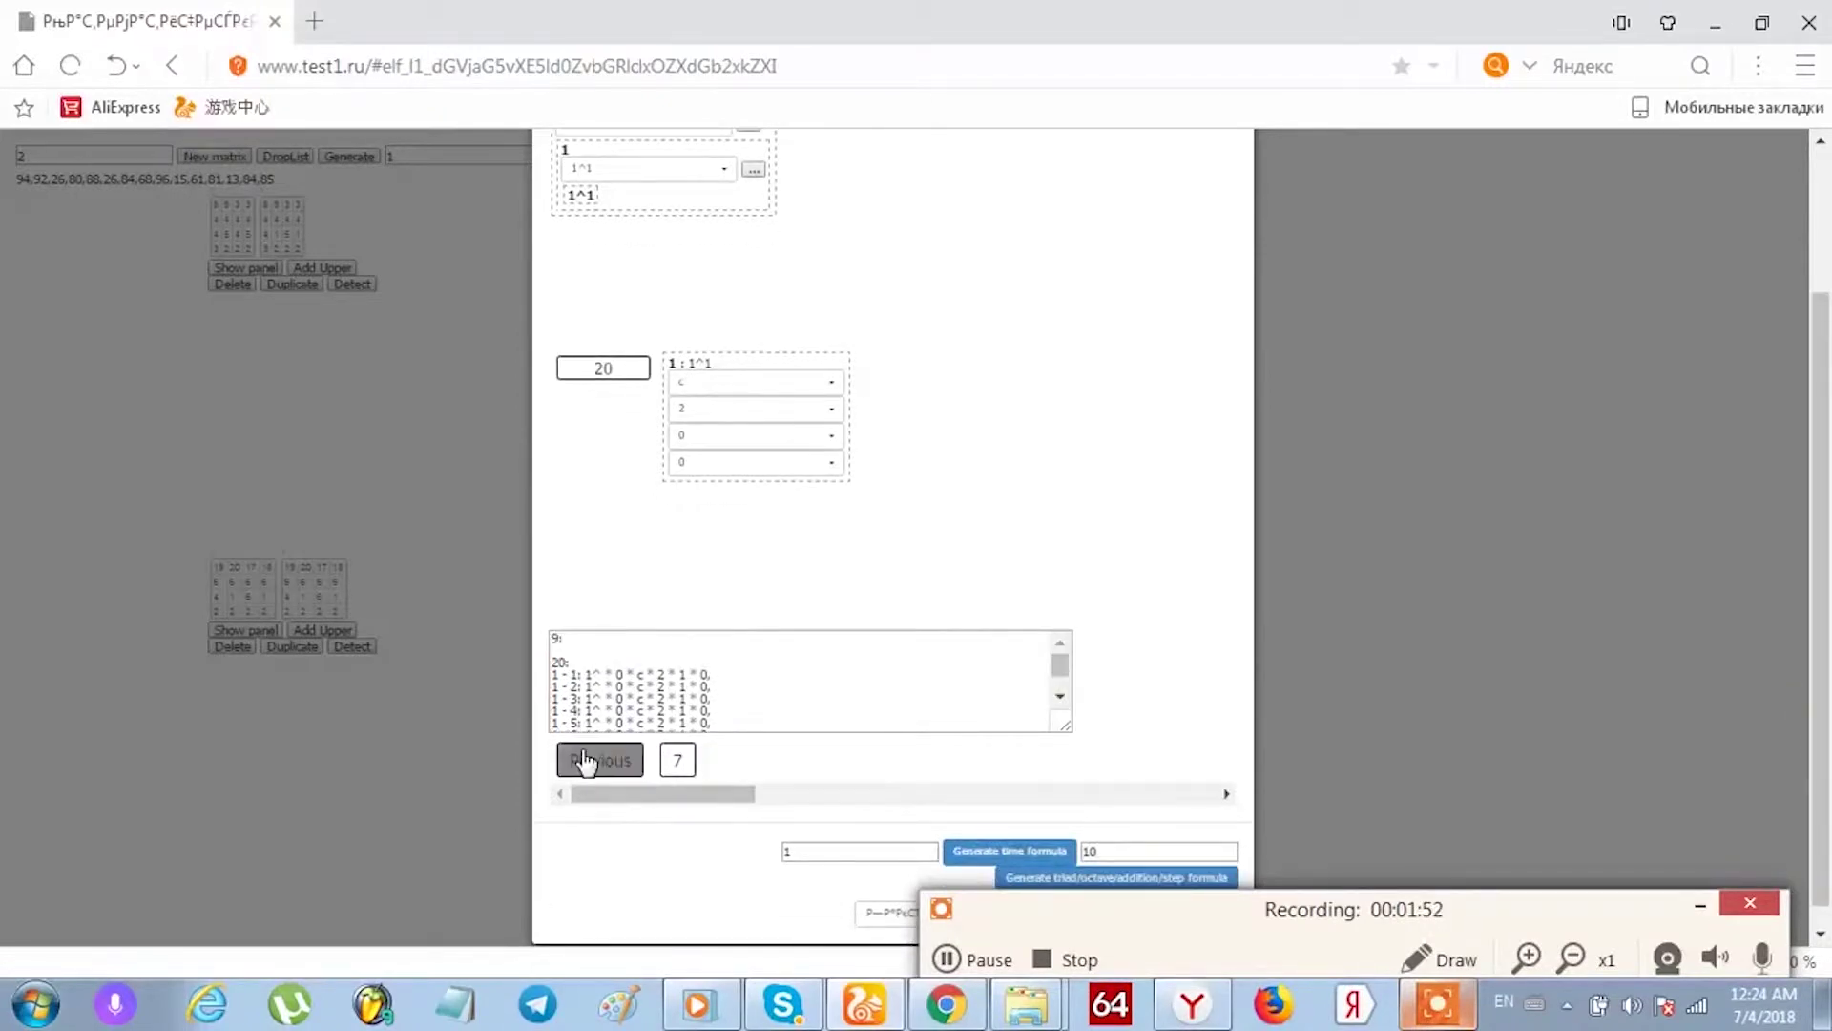
{"action": "left_click", "coordinate": [586, 759]}
{"action": "left_click", "coordinate": [592, 754]}
{"action": "left_click", "coordinate": [601, 750]}
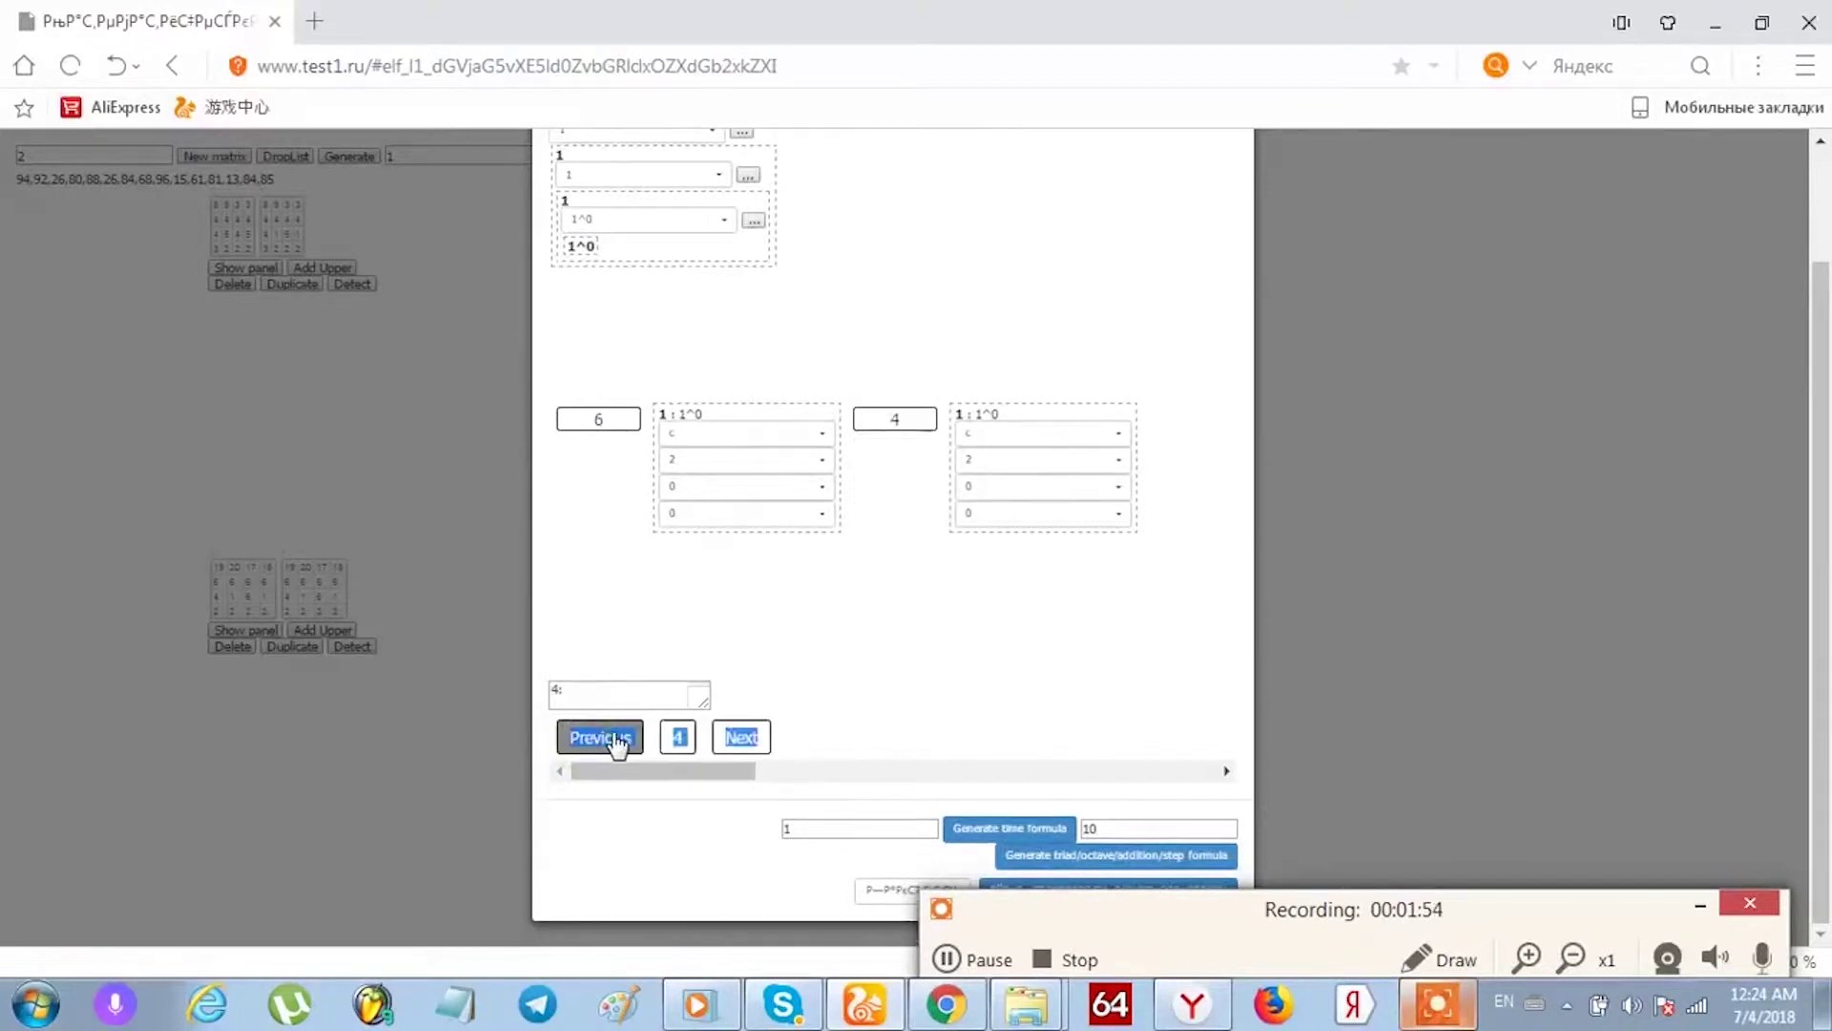
{"action": "double_click", "coordinate": [615, 745]}
{"action": "left_click", "coordinate": [615, 742]}
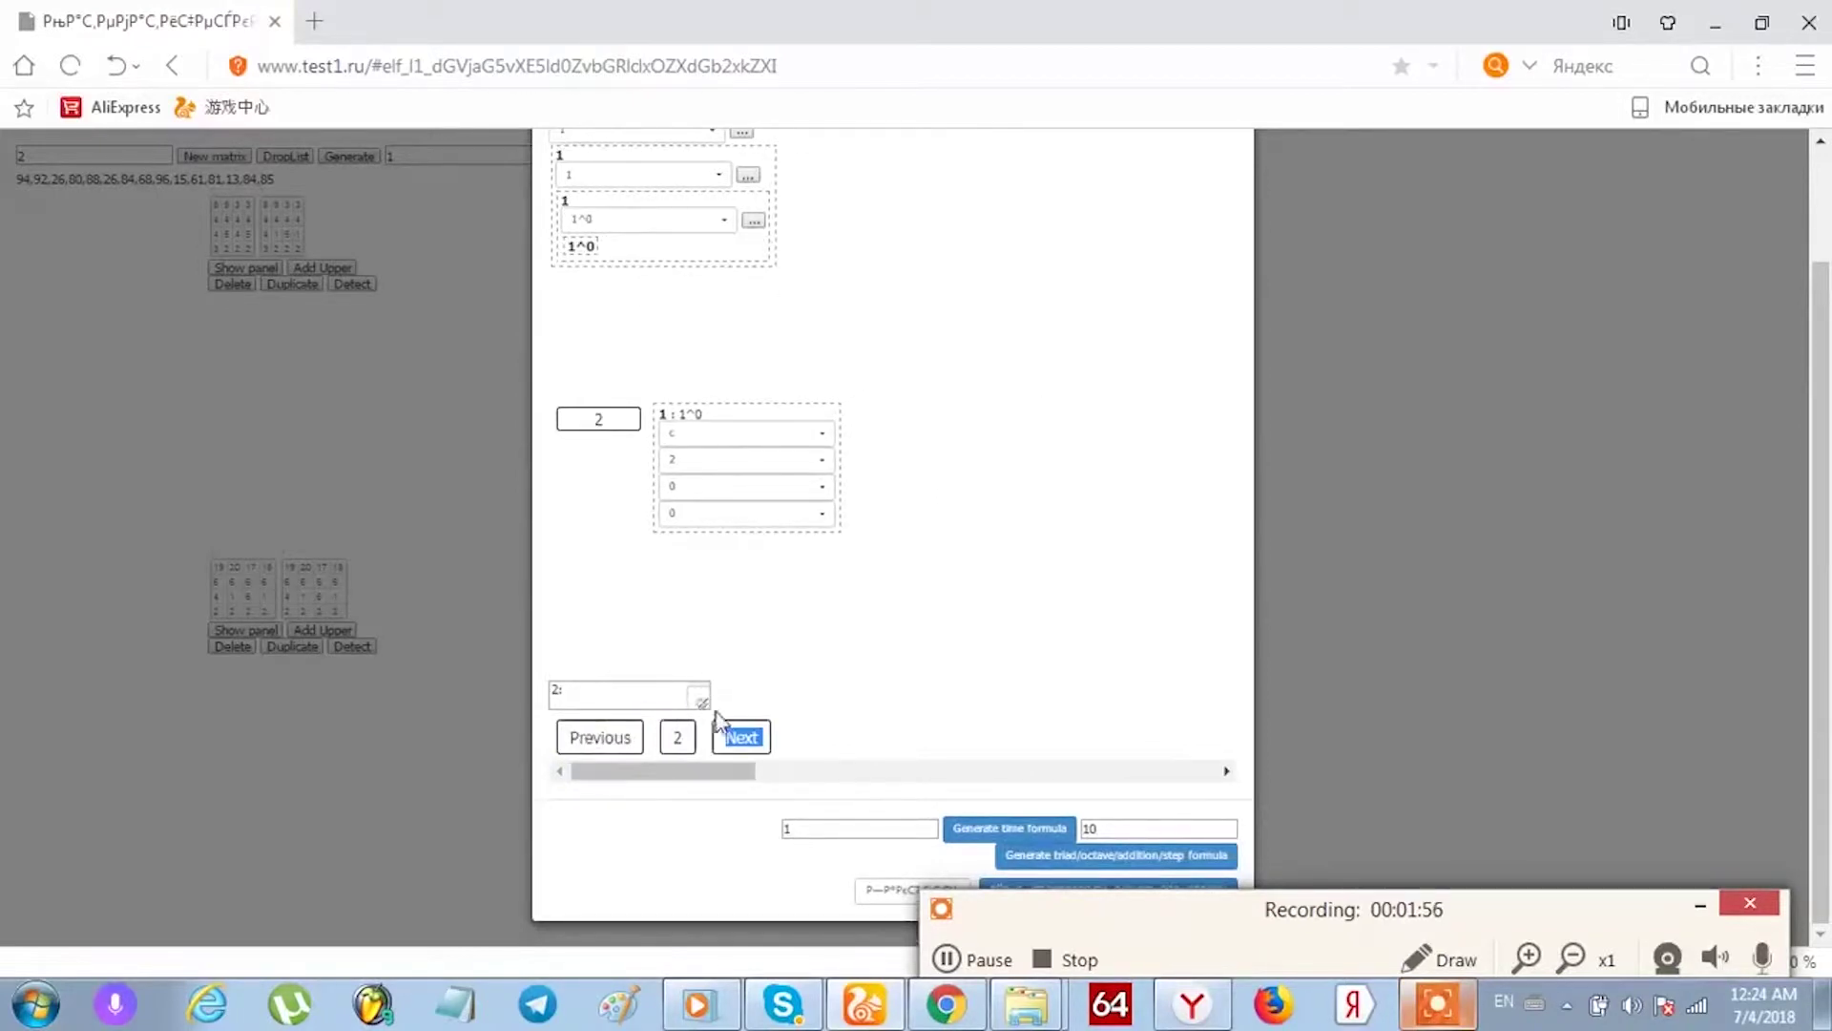
{"action": "left_click_drag", "start_coordinate": [706, 705], "coordinate": [856, 804]}
{"action": "left_click", "coordinate": [1410, 634]}
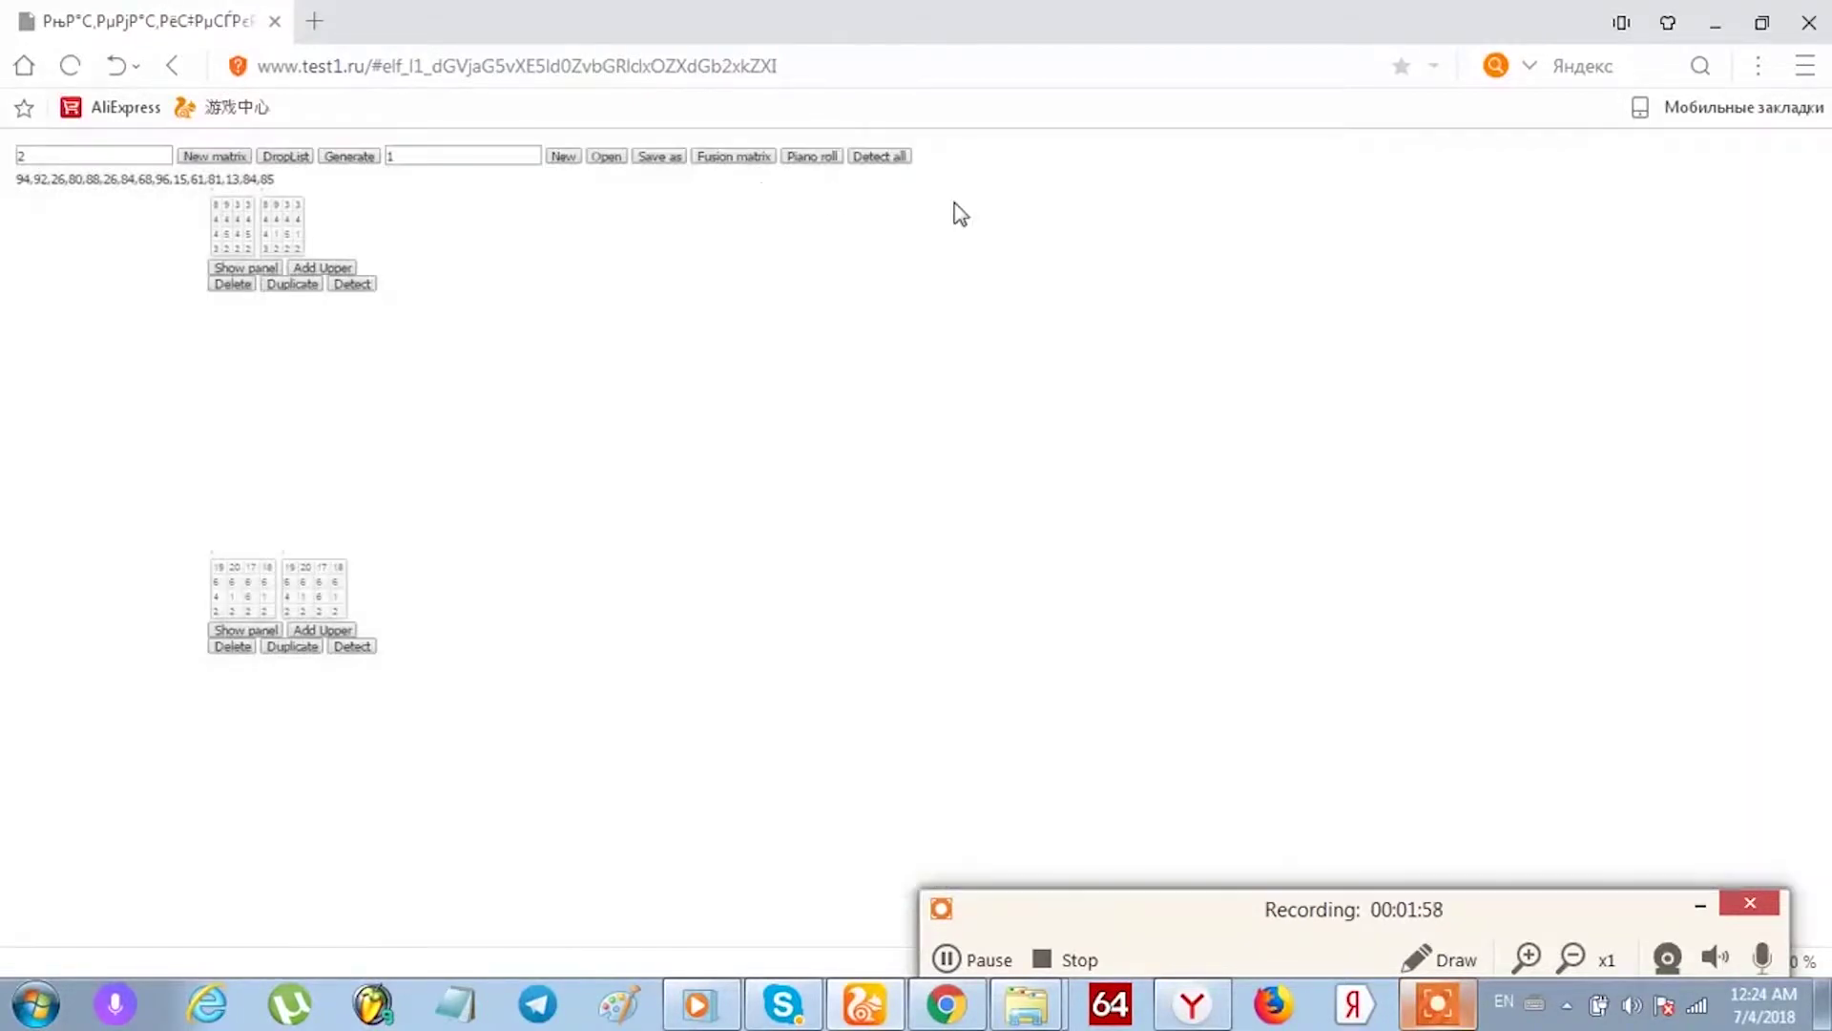
Open the fusion matrix and save it as JSON, entering 10arabic as both the piano roll and MIDI export file name.
{"action": "left_click", "coordinate": [717, 159]}
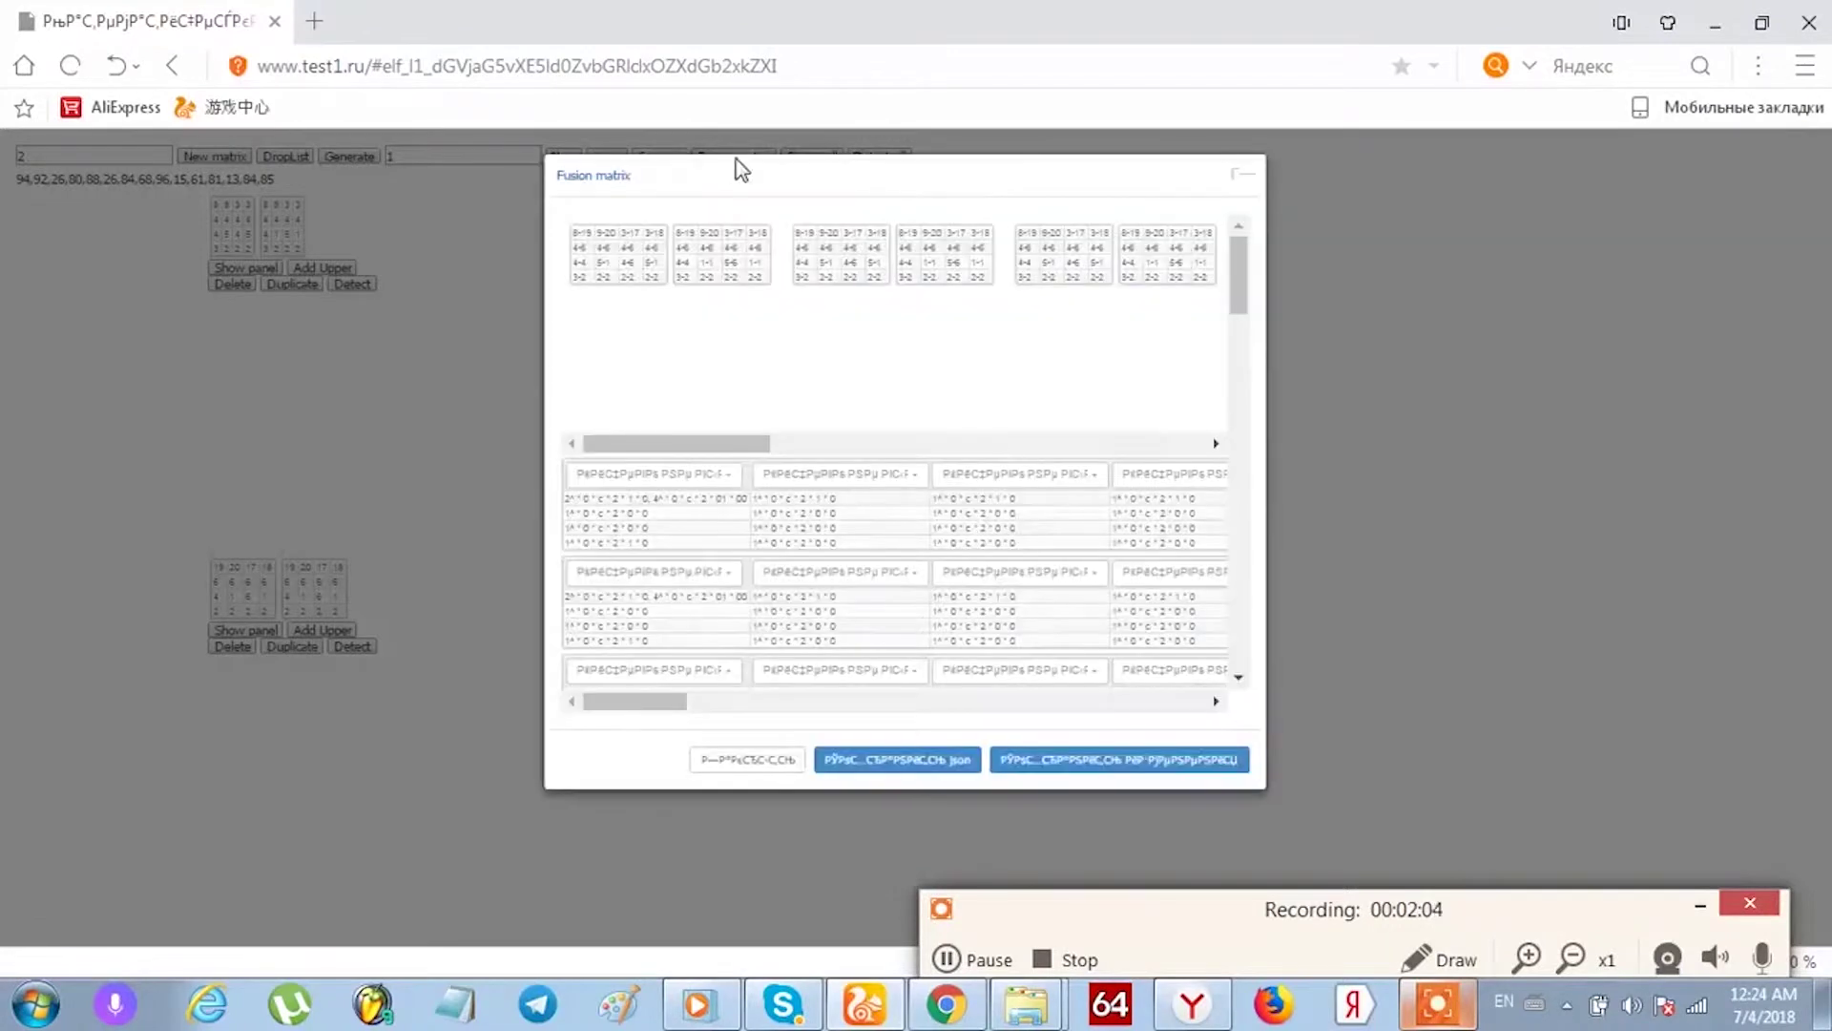
{"action": "left_click", "coordinate": [695, 477]}
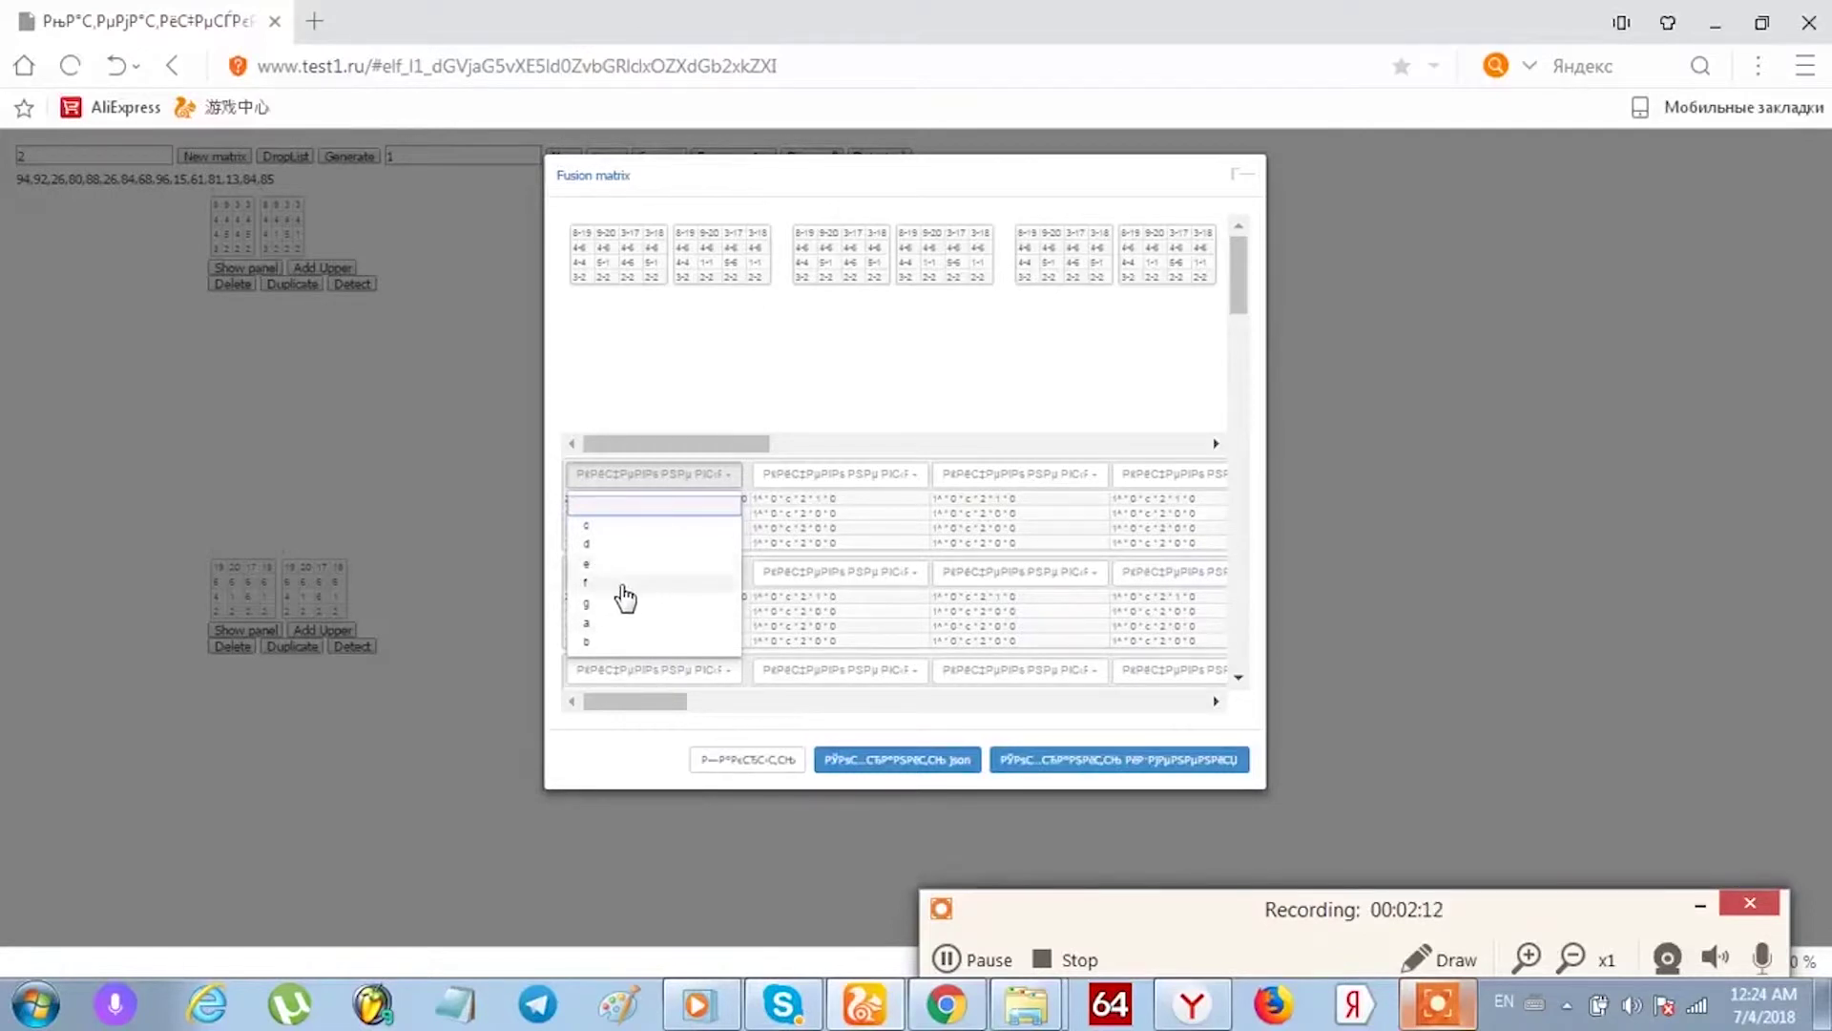
{"action": "left_click", "coordinate": [897, 765]}
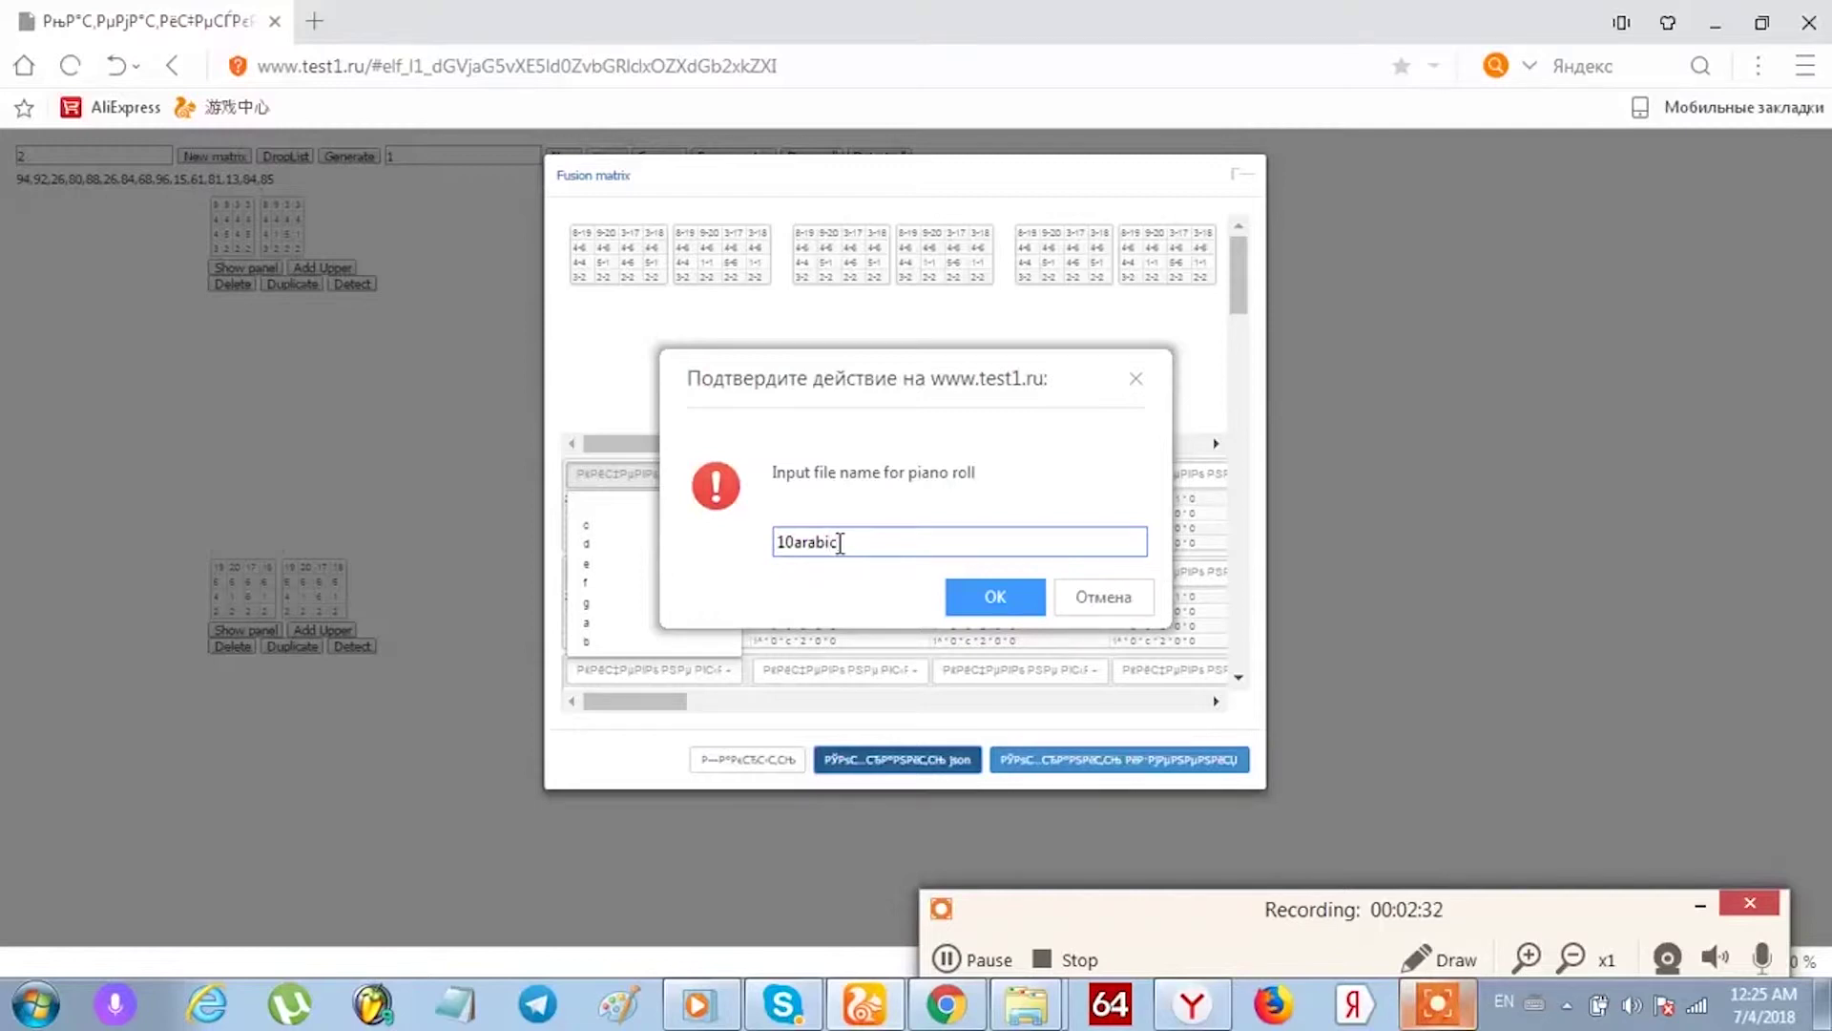
{"action": "left_click_drag", "start_coordinate": [857, 545], "coordinate": [774, 542]}
{"action": "right_click", "coordinate": [785, 543]}
{"action": "left_click", "coordinate": [838, 637]}
{"action": "left_click", "coordinate": [992, 599]}
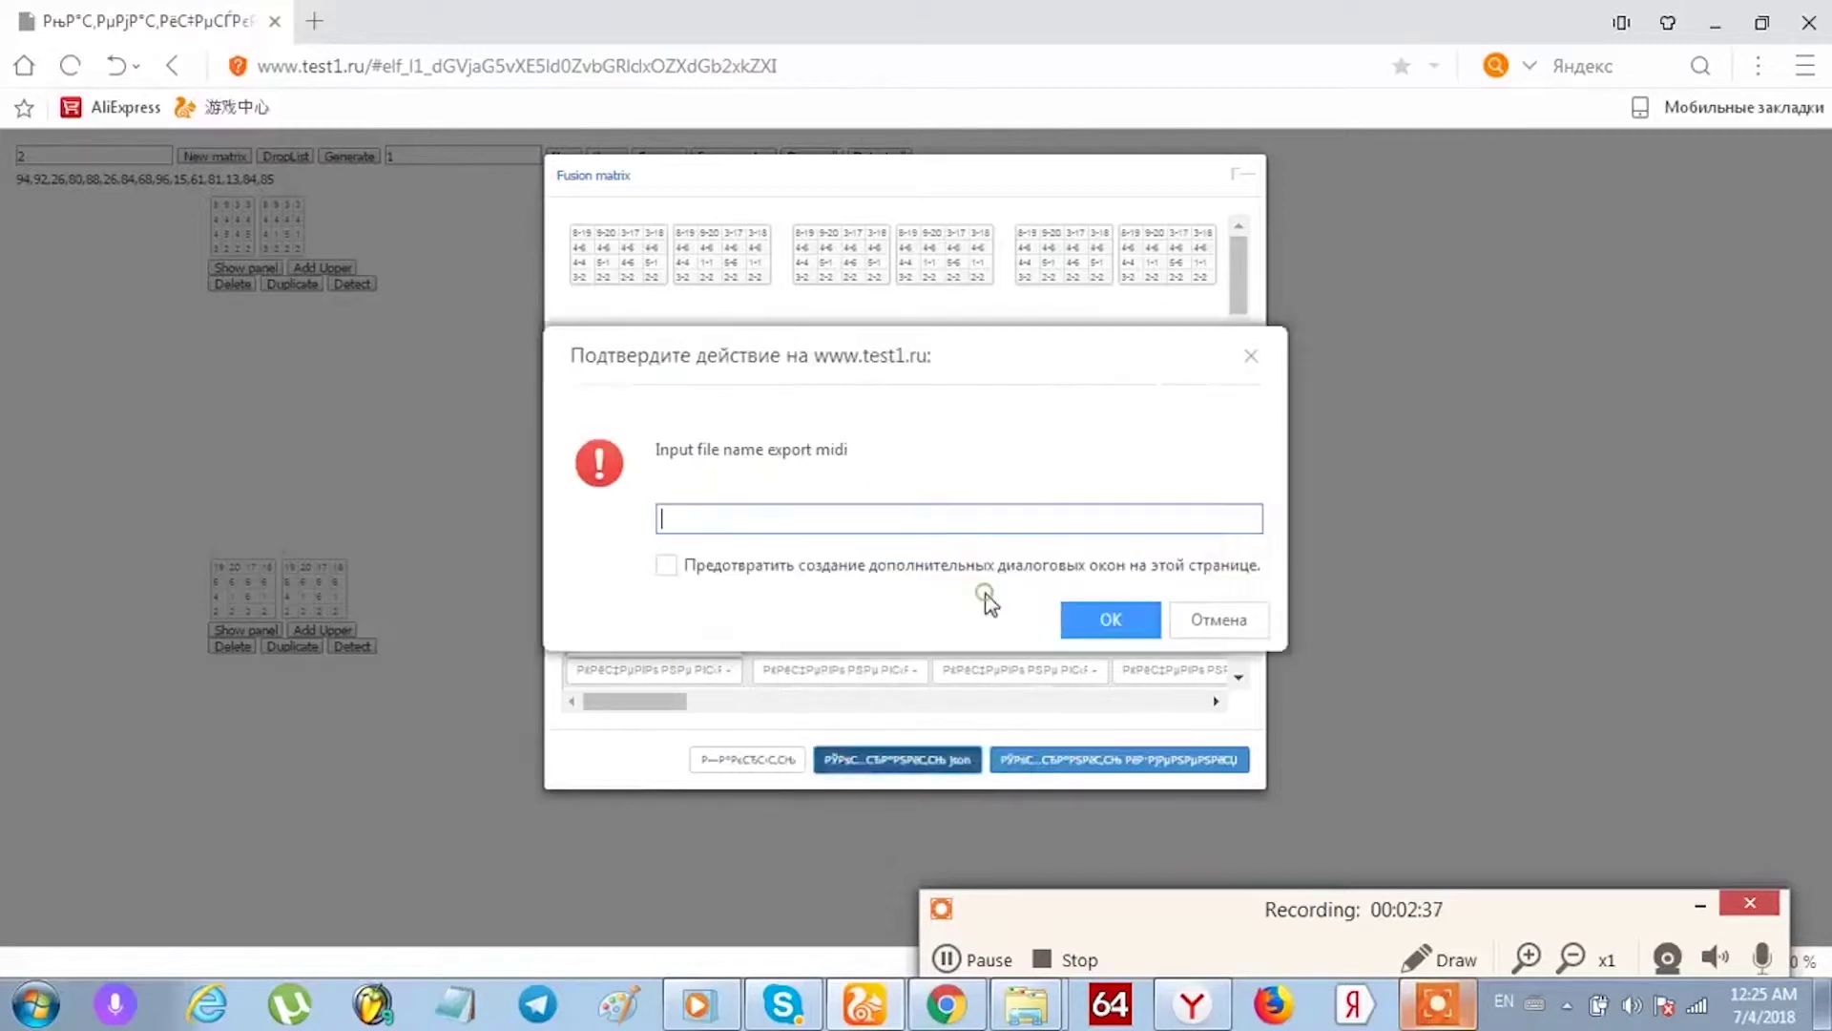
{"action": "right_click", "coordinate": [801, 520]}
{"action": "left_click", "coordinate": [853, 646]}
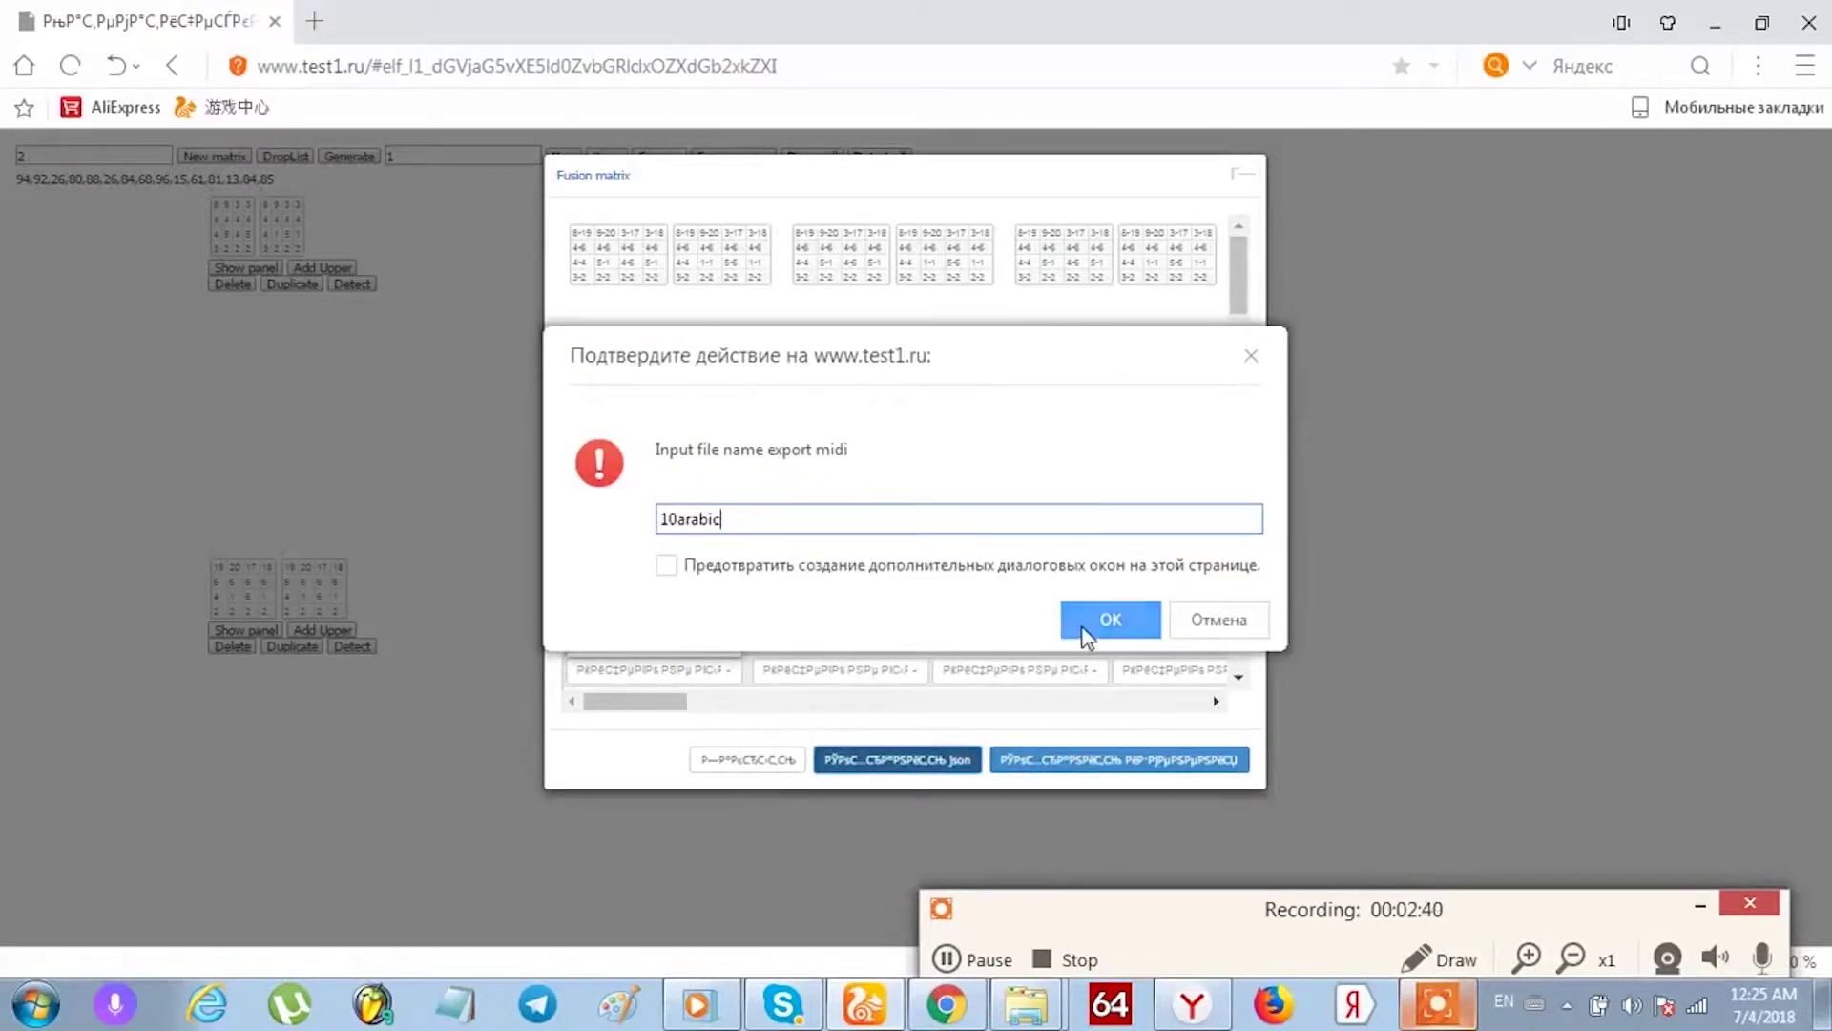
{"action": "left_click", "coordinate": [1026, 1004]}
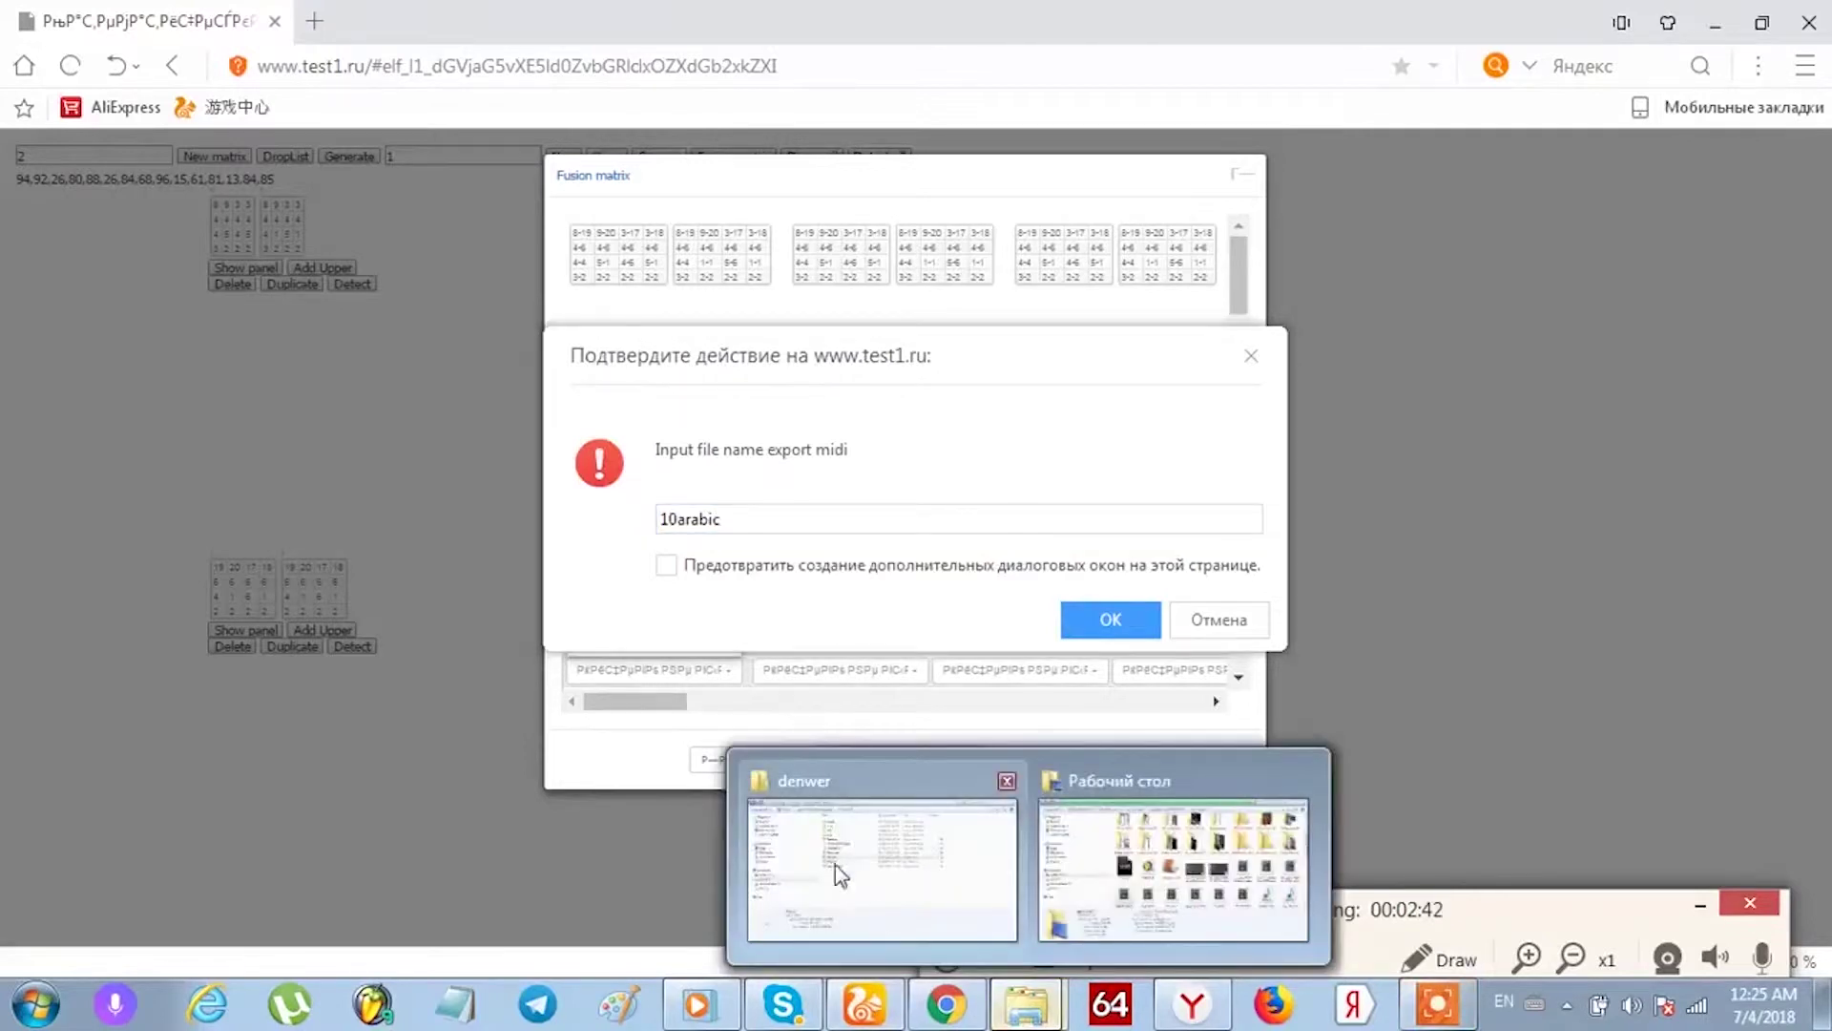
{"action": "left_click", "coordinate": [897, 852]}
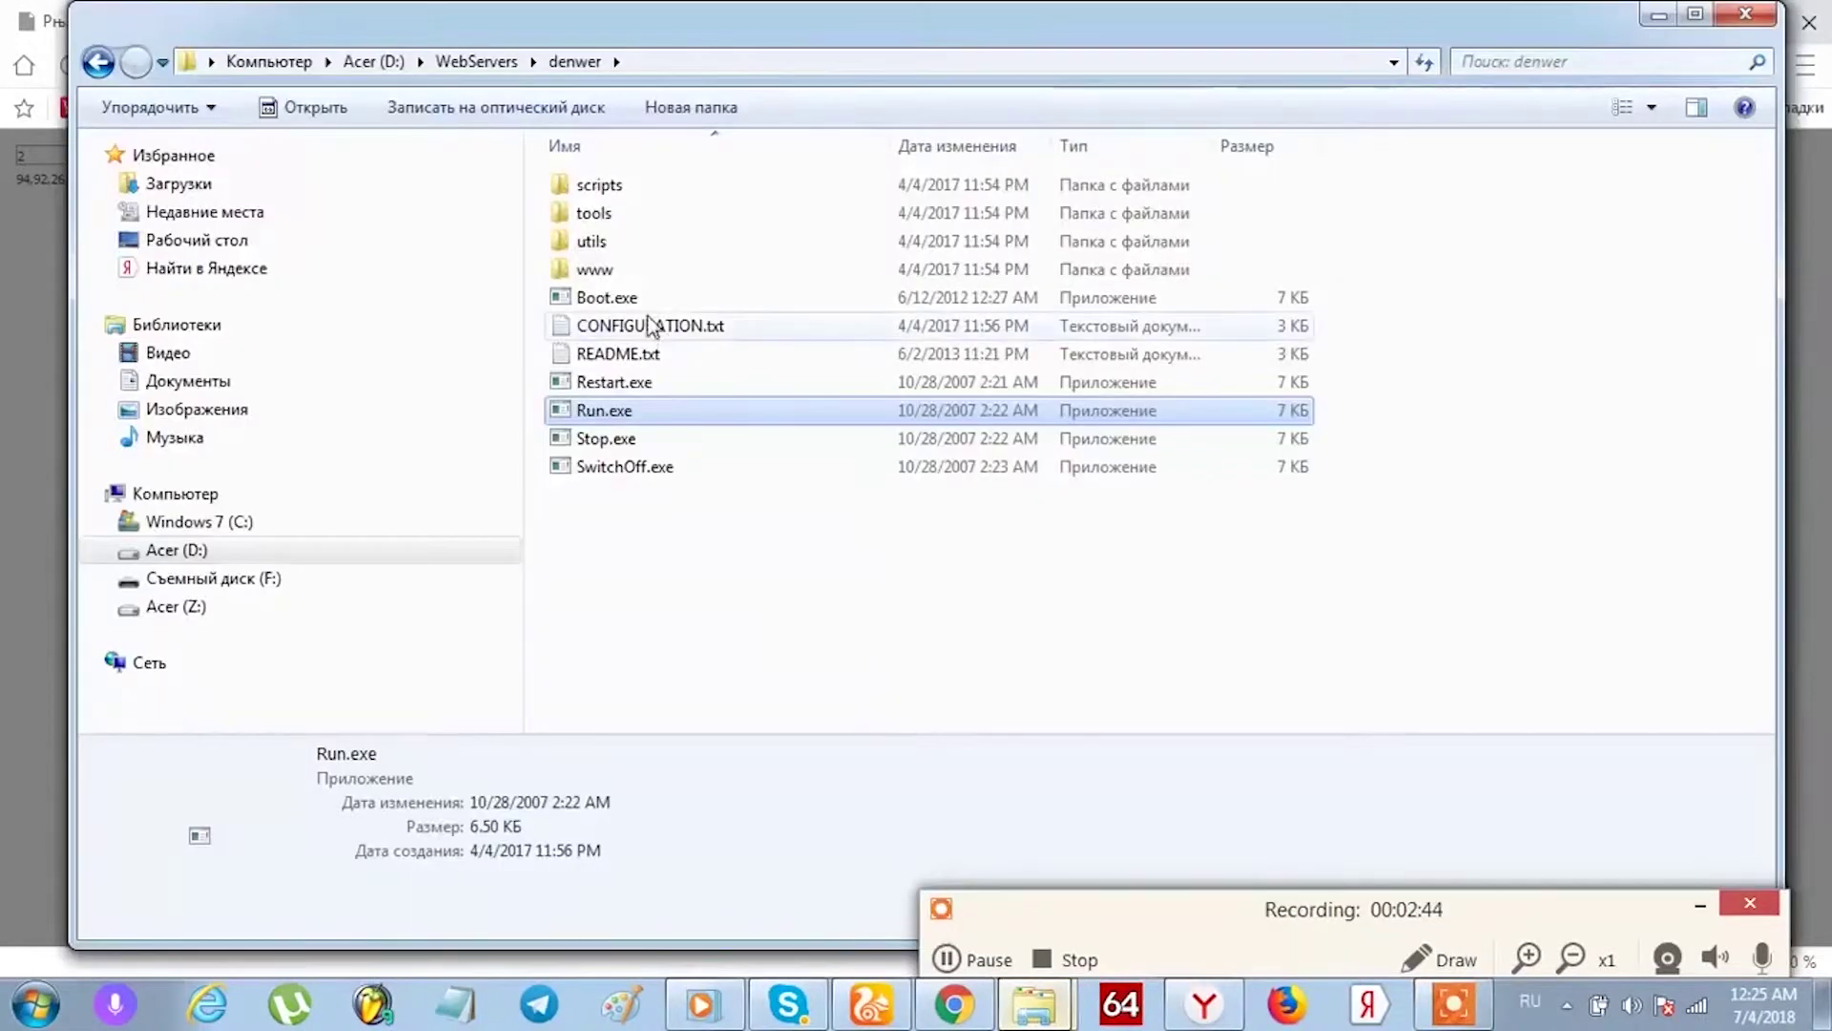
{"action": "left_click", "coordinate": [97, 61]}
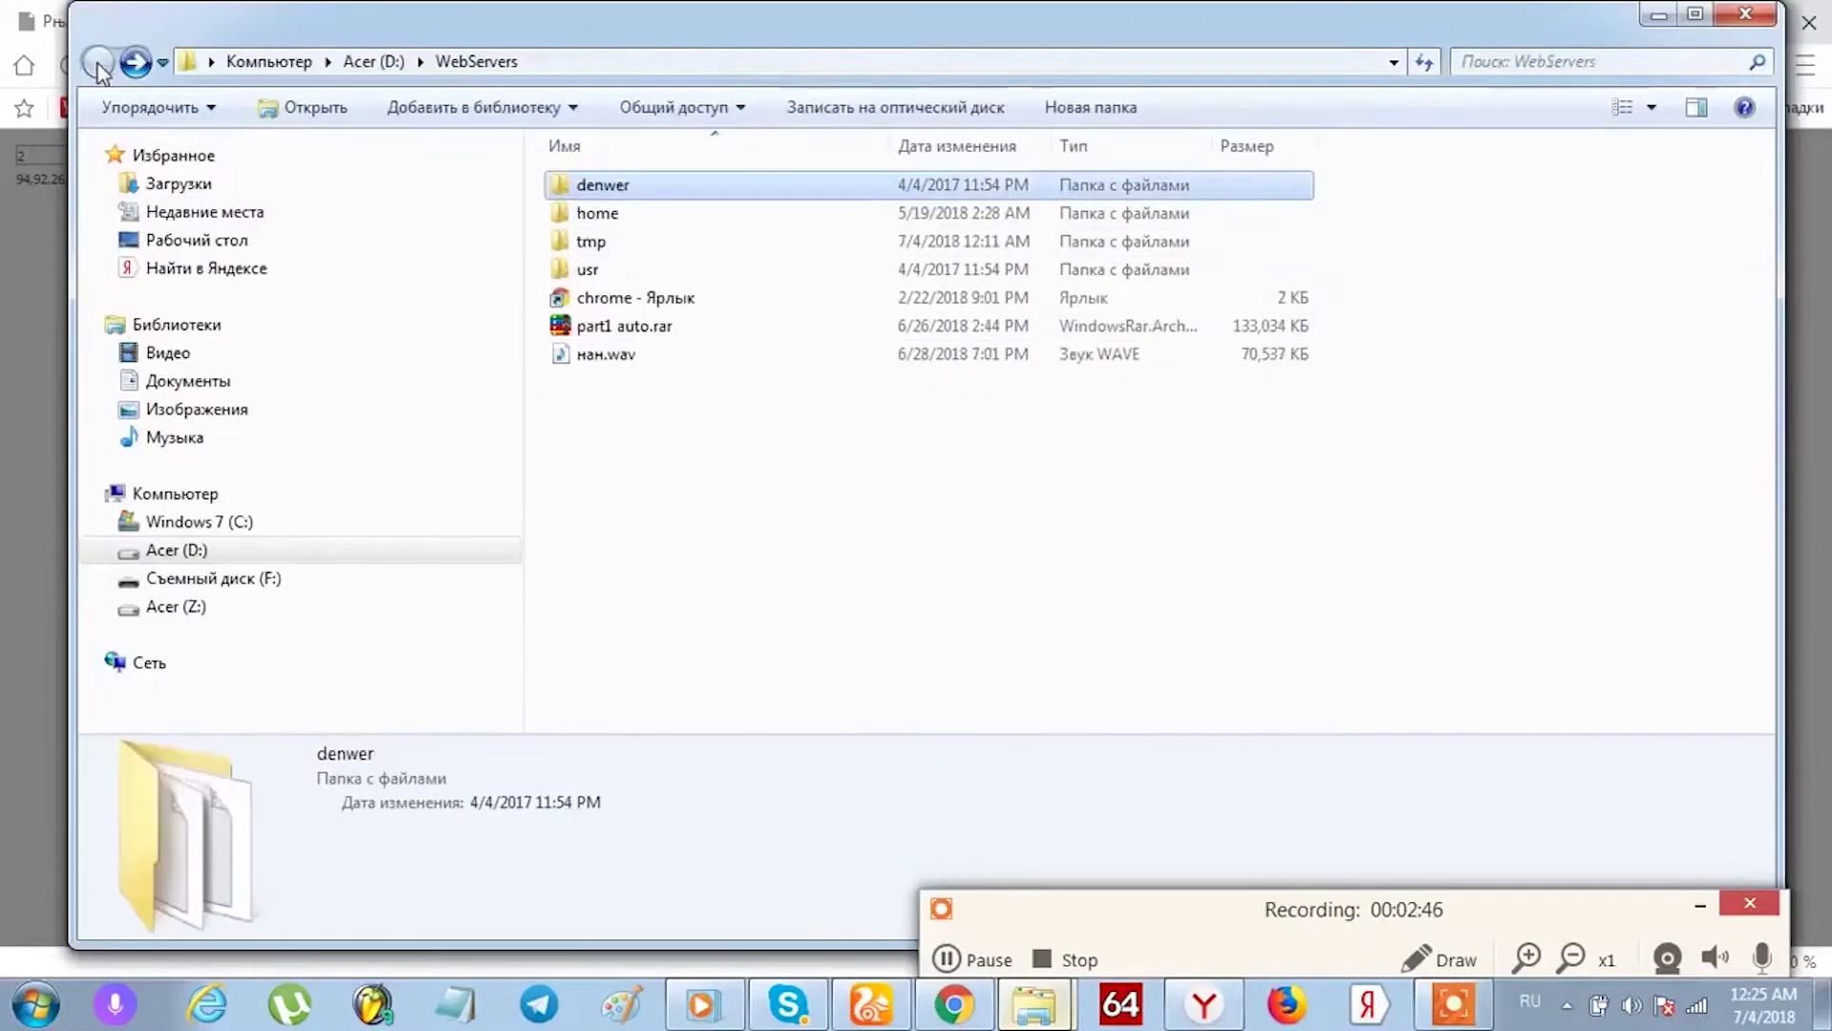
{"action": "left_click", "coordinate": [588, 216]}
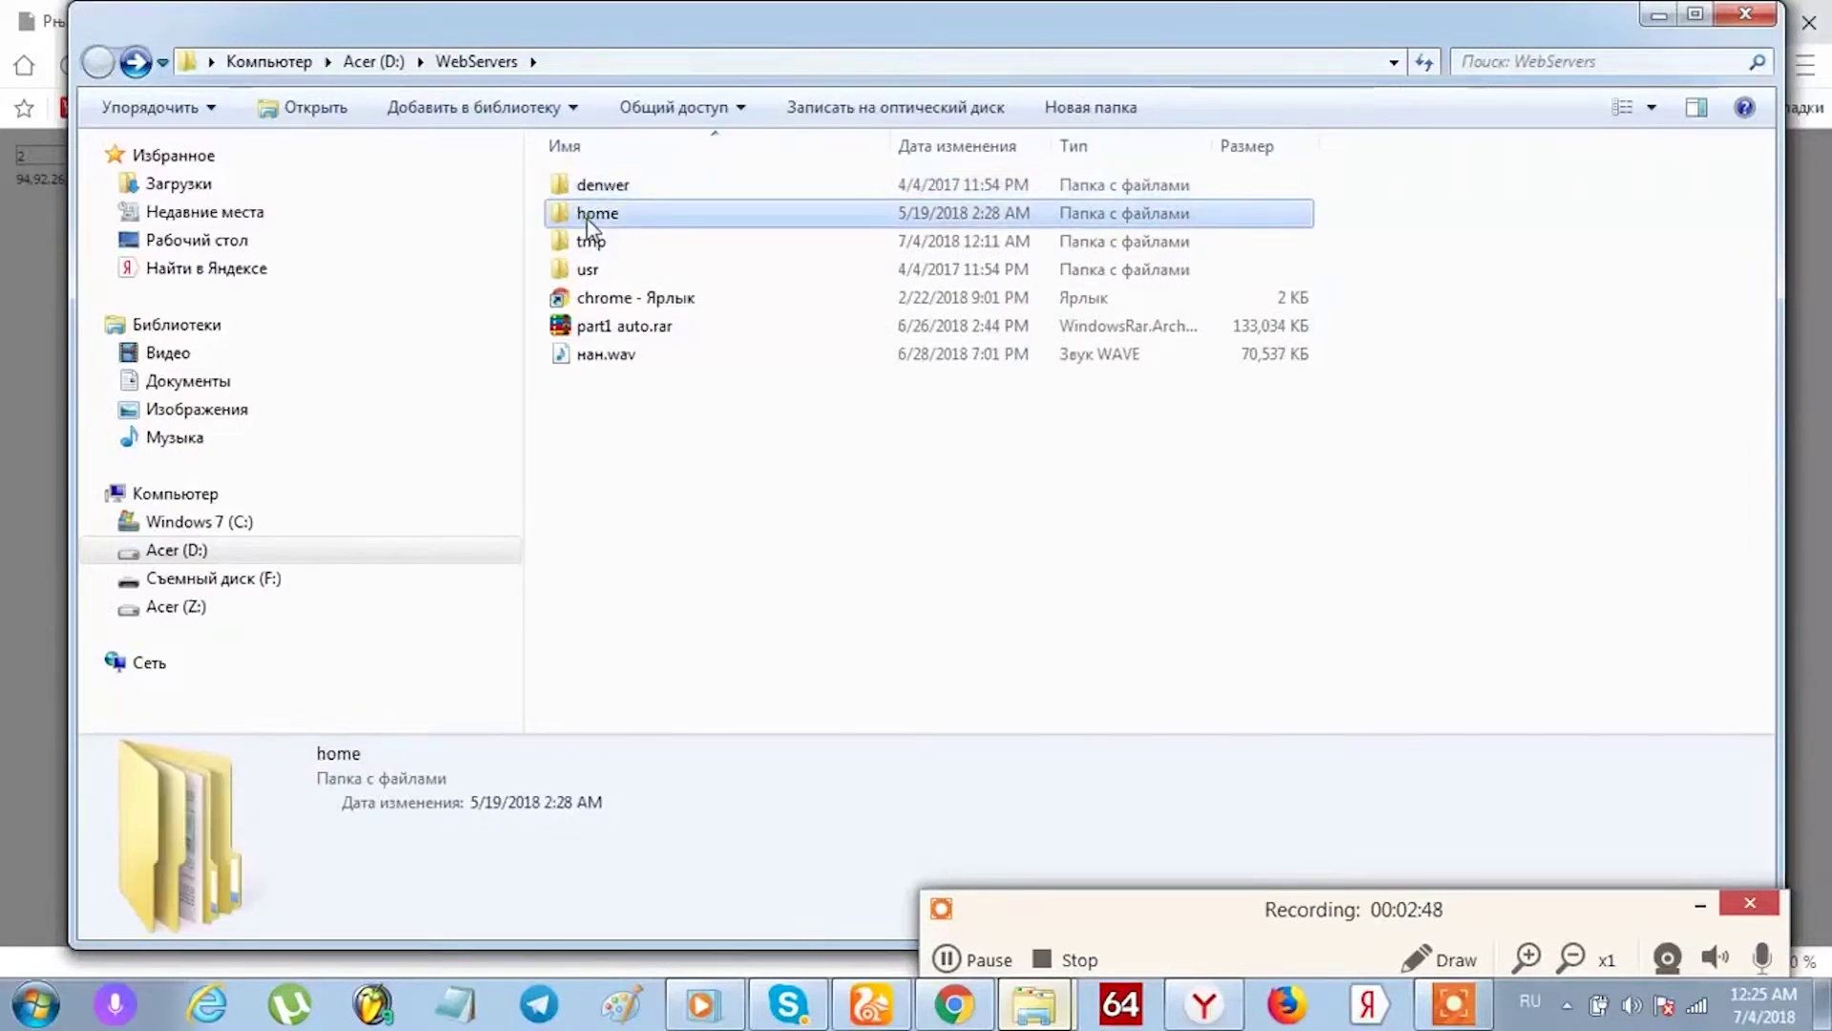
{"action": "double_click", "coordinate": [586, 220]}
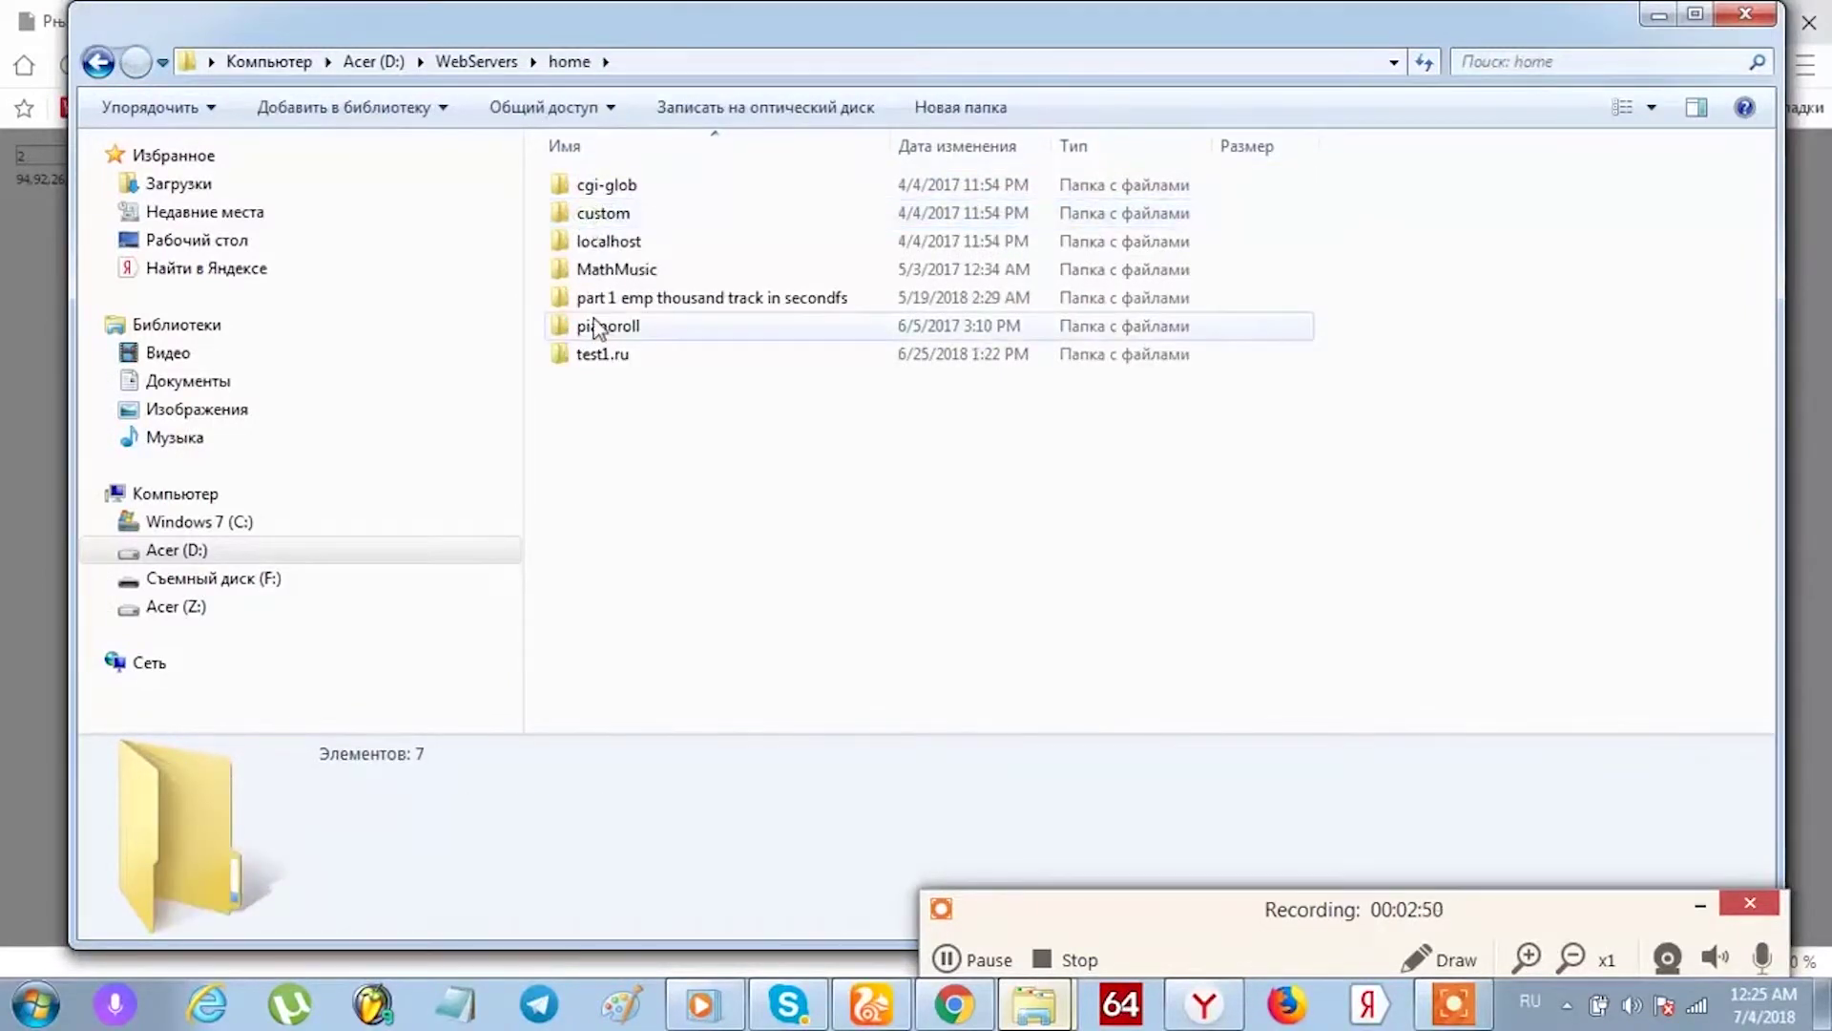
{"action": "left_click", "coordinate": [106, 49]}
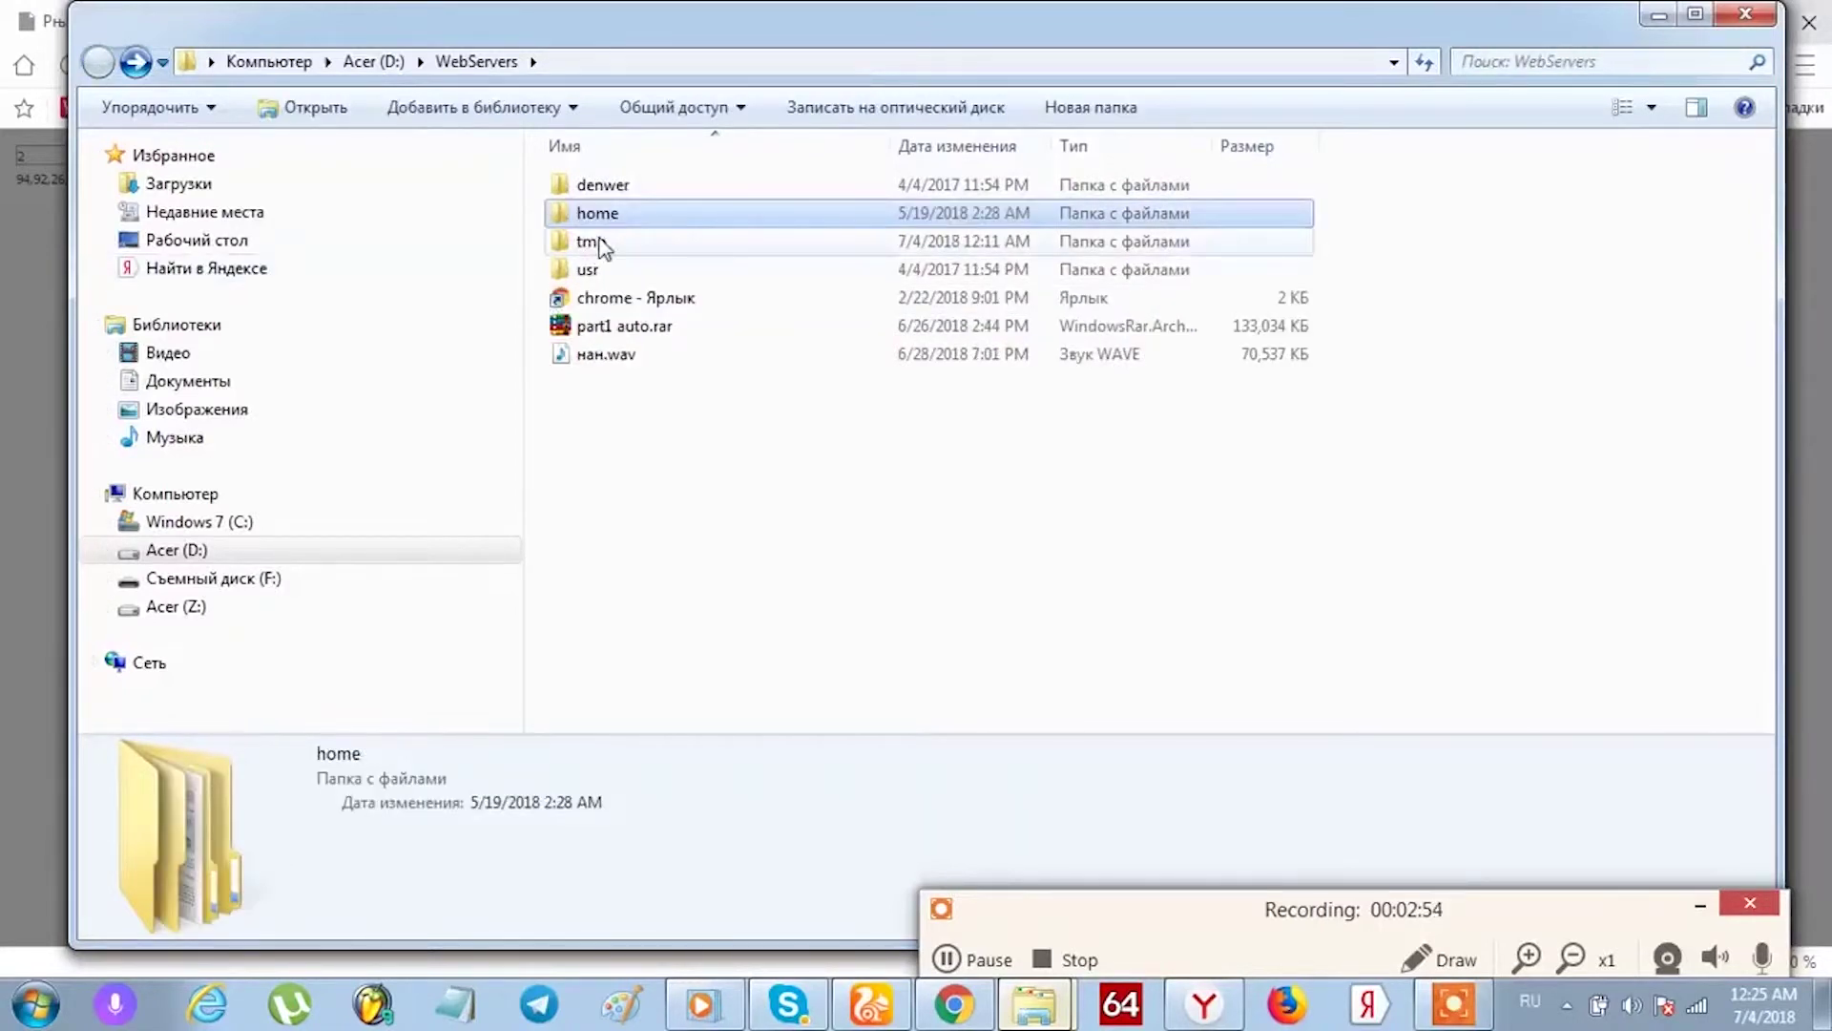
{"action": "double_click", "coordinate": [591, 216]}
{"action": "double_click", "coordinate": [601, 355]}
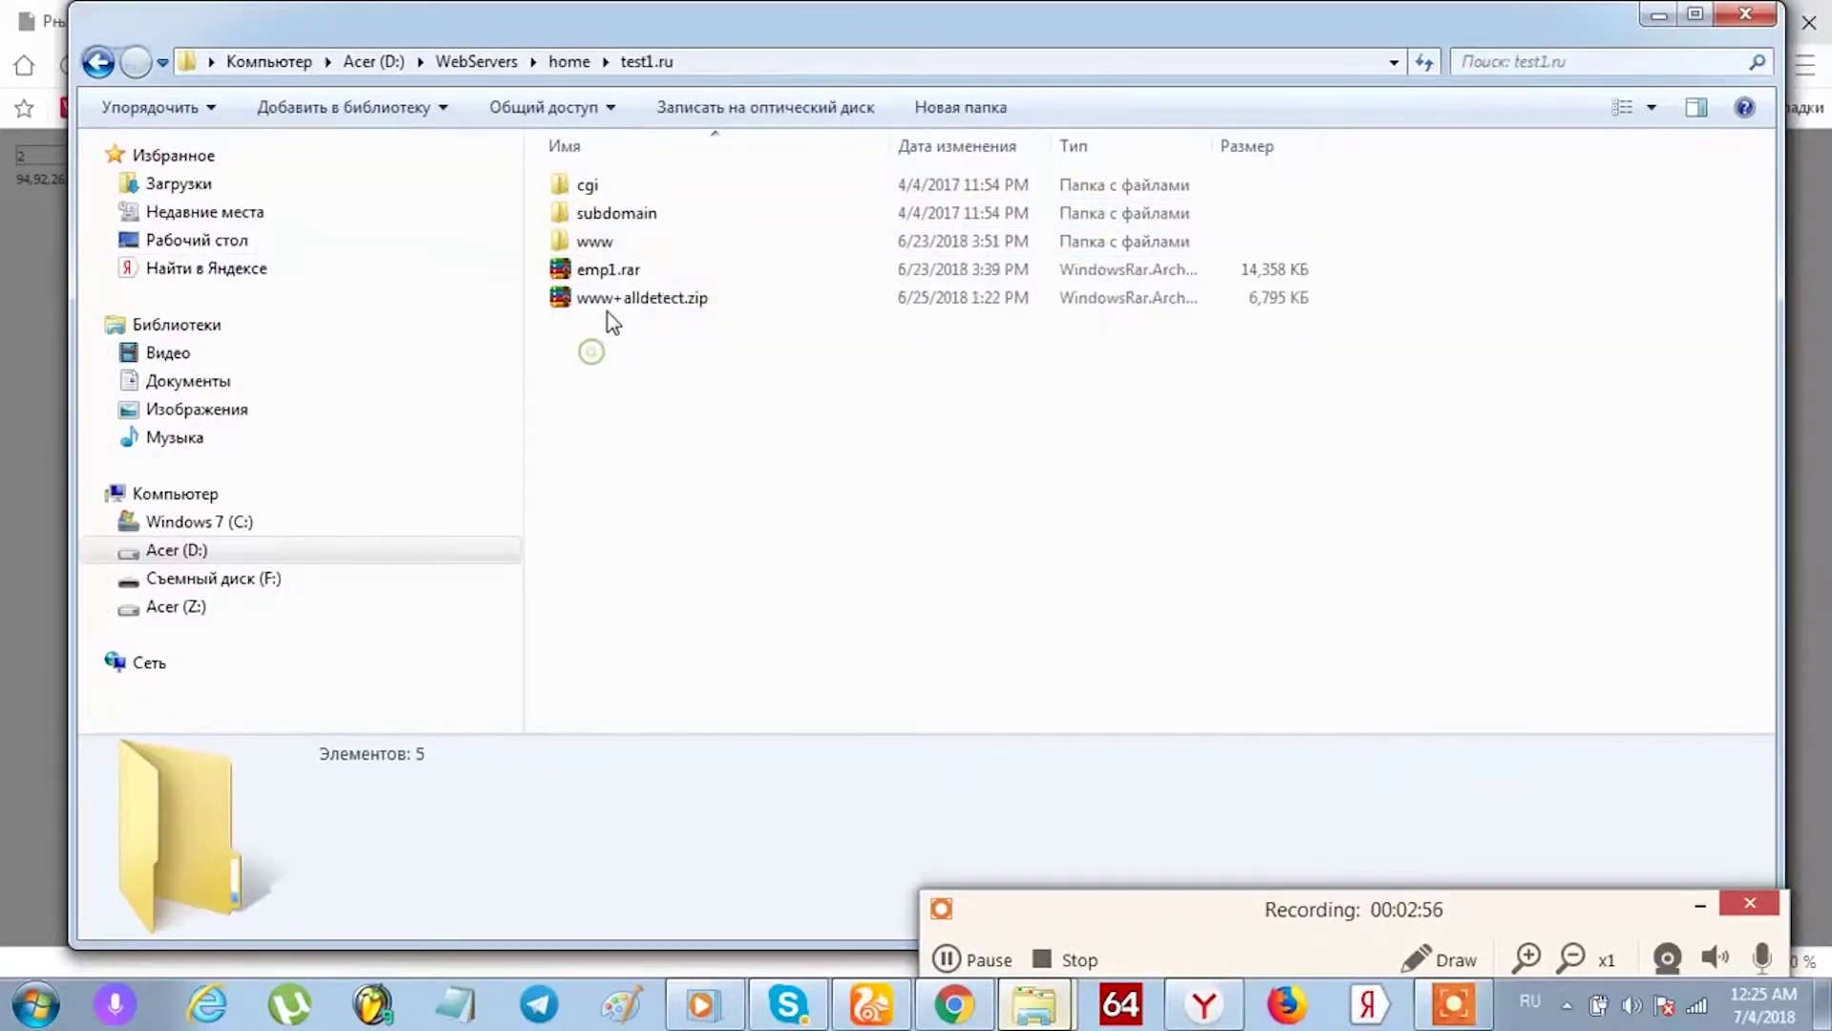
{"action": "double_click", "coordinate": [592, 242]}
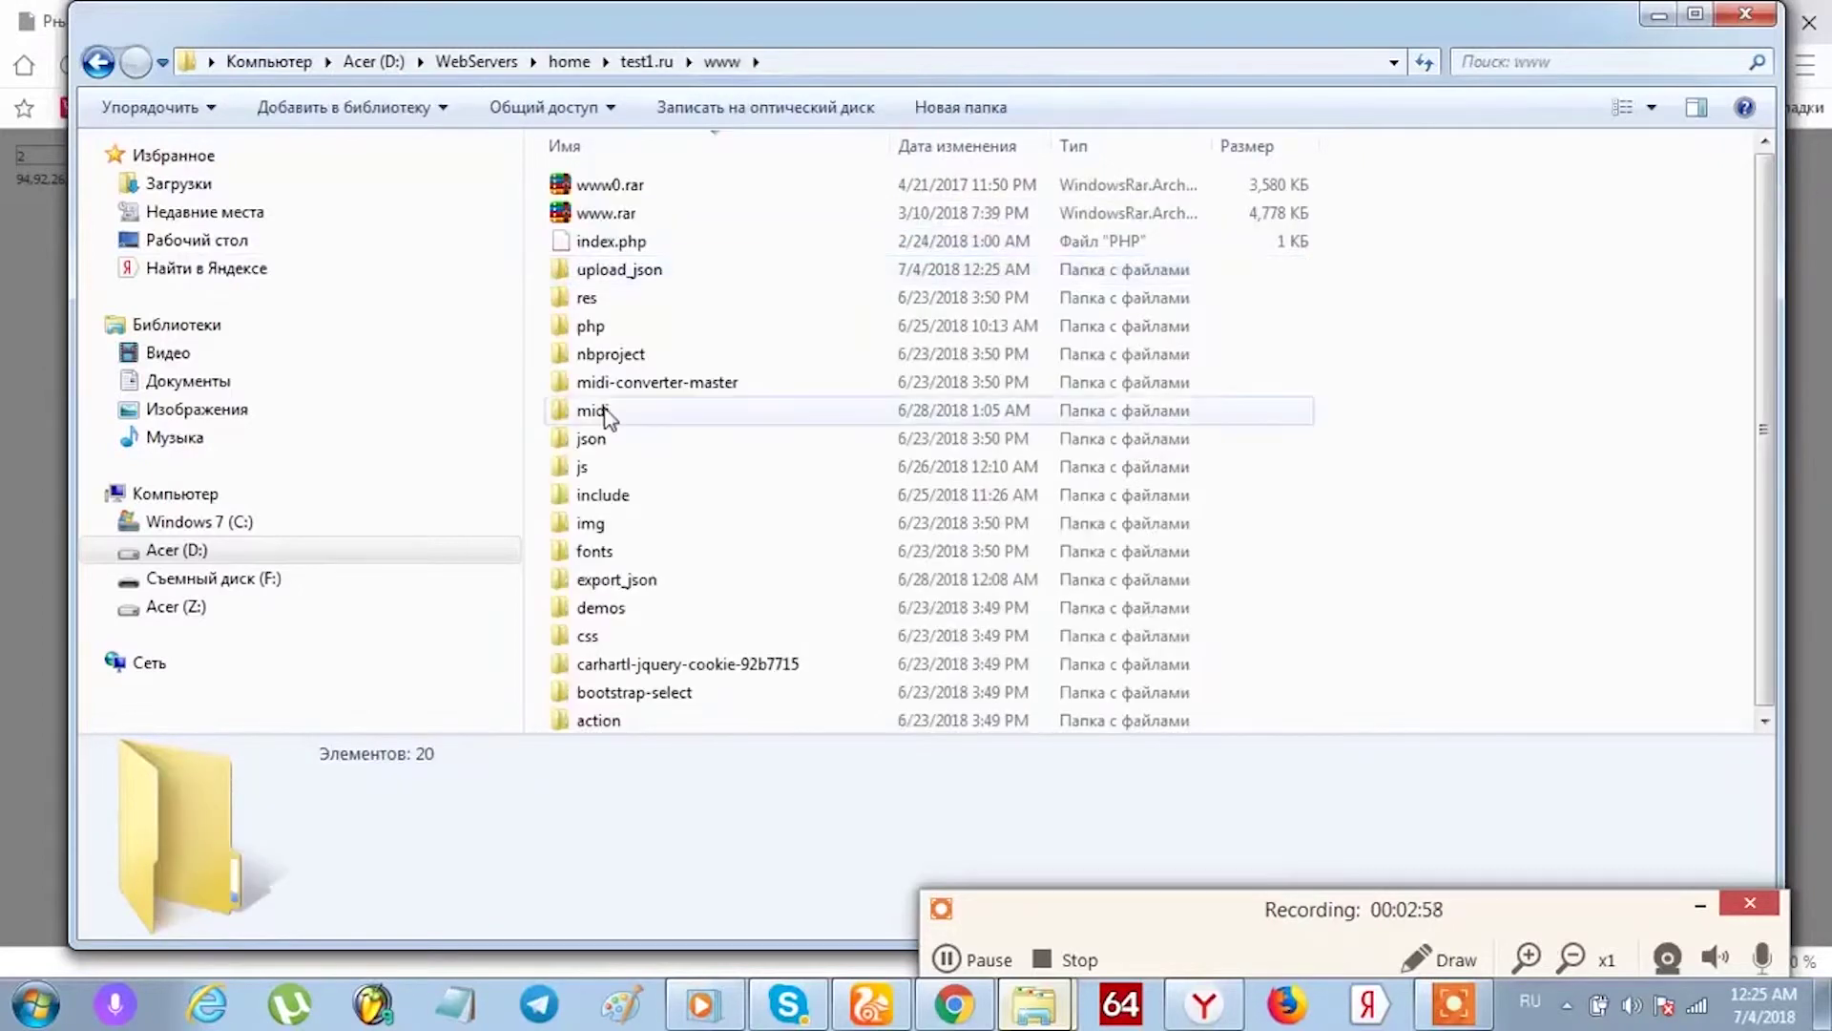
{"action": "double_click", "coordinate": [606, 413]}
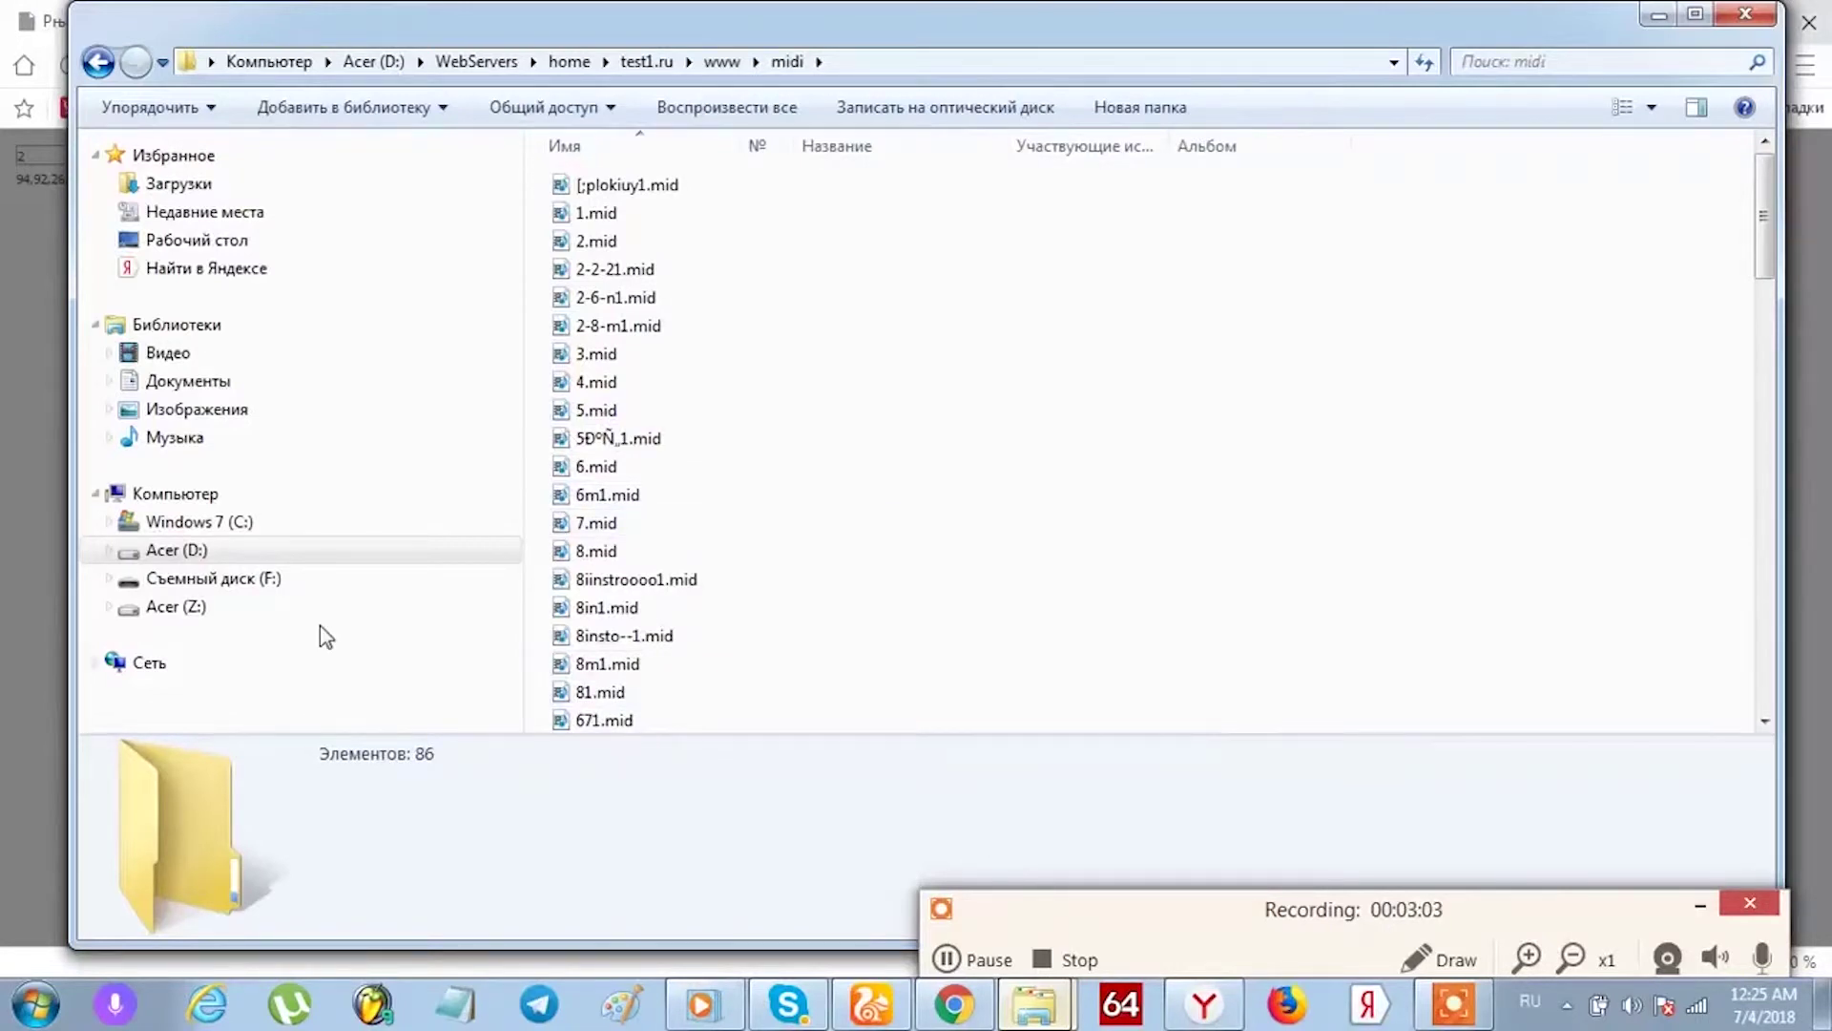
Return to the music generator page, confirm 10arabic as the MIDI export file name, and acknowledge the save and conversion messages.
{"action": "left_click", "coordinate": [32, 535]}
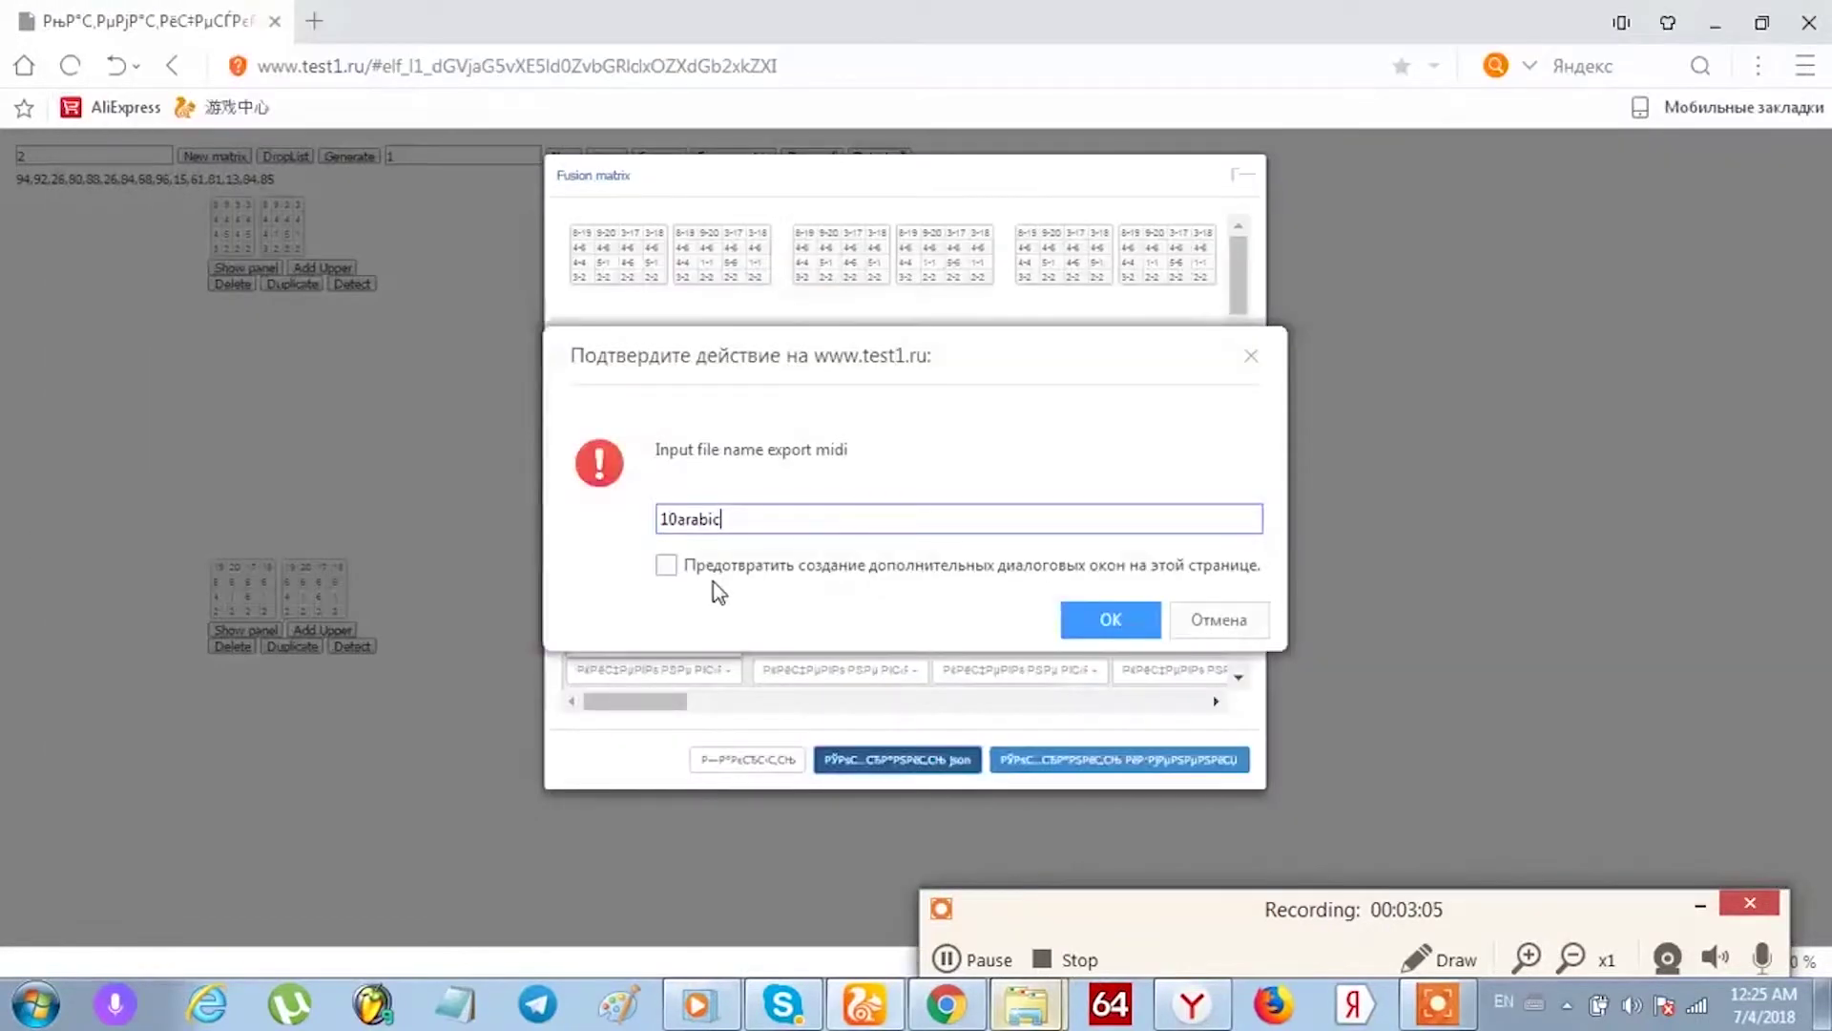
{"action": "left_click", "coordinate": [1112, 620]}
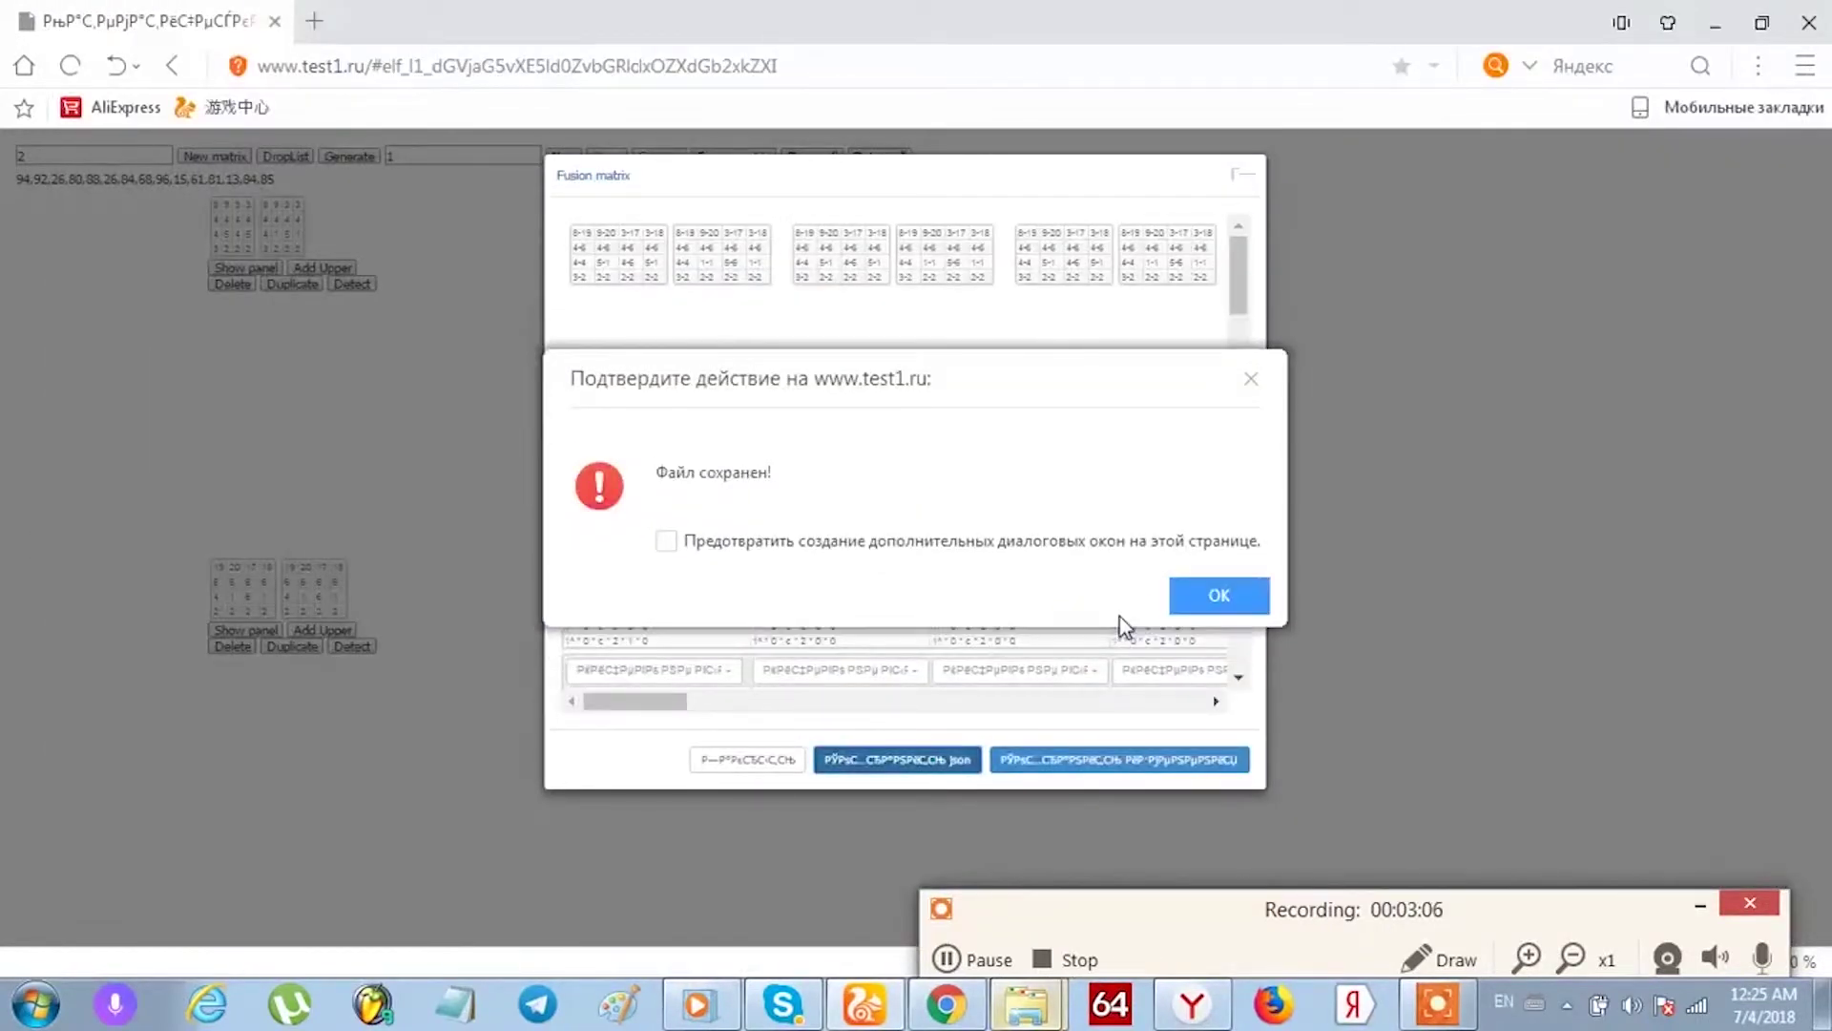
{"action": "left_click", "coordinate": [1218, 597]}
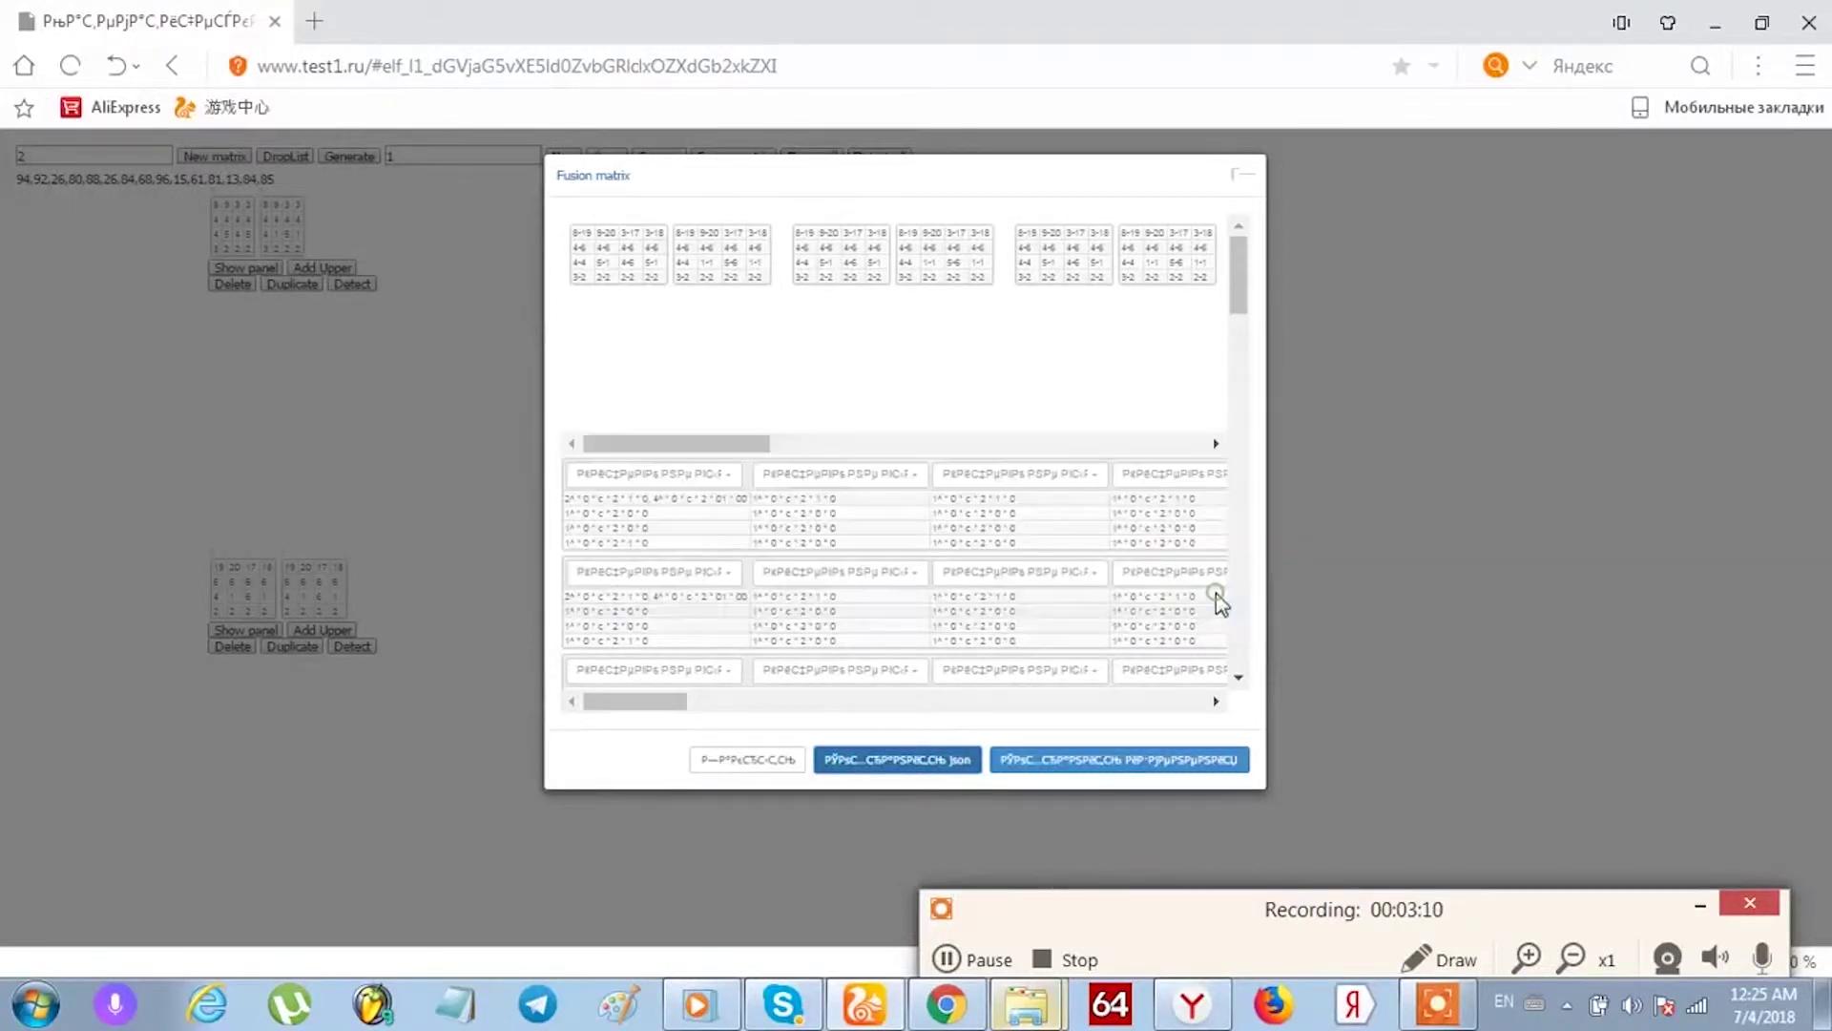
{"action": "left_click", "coordinate": [1218, 598]}
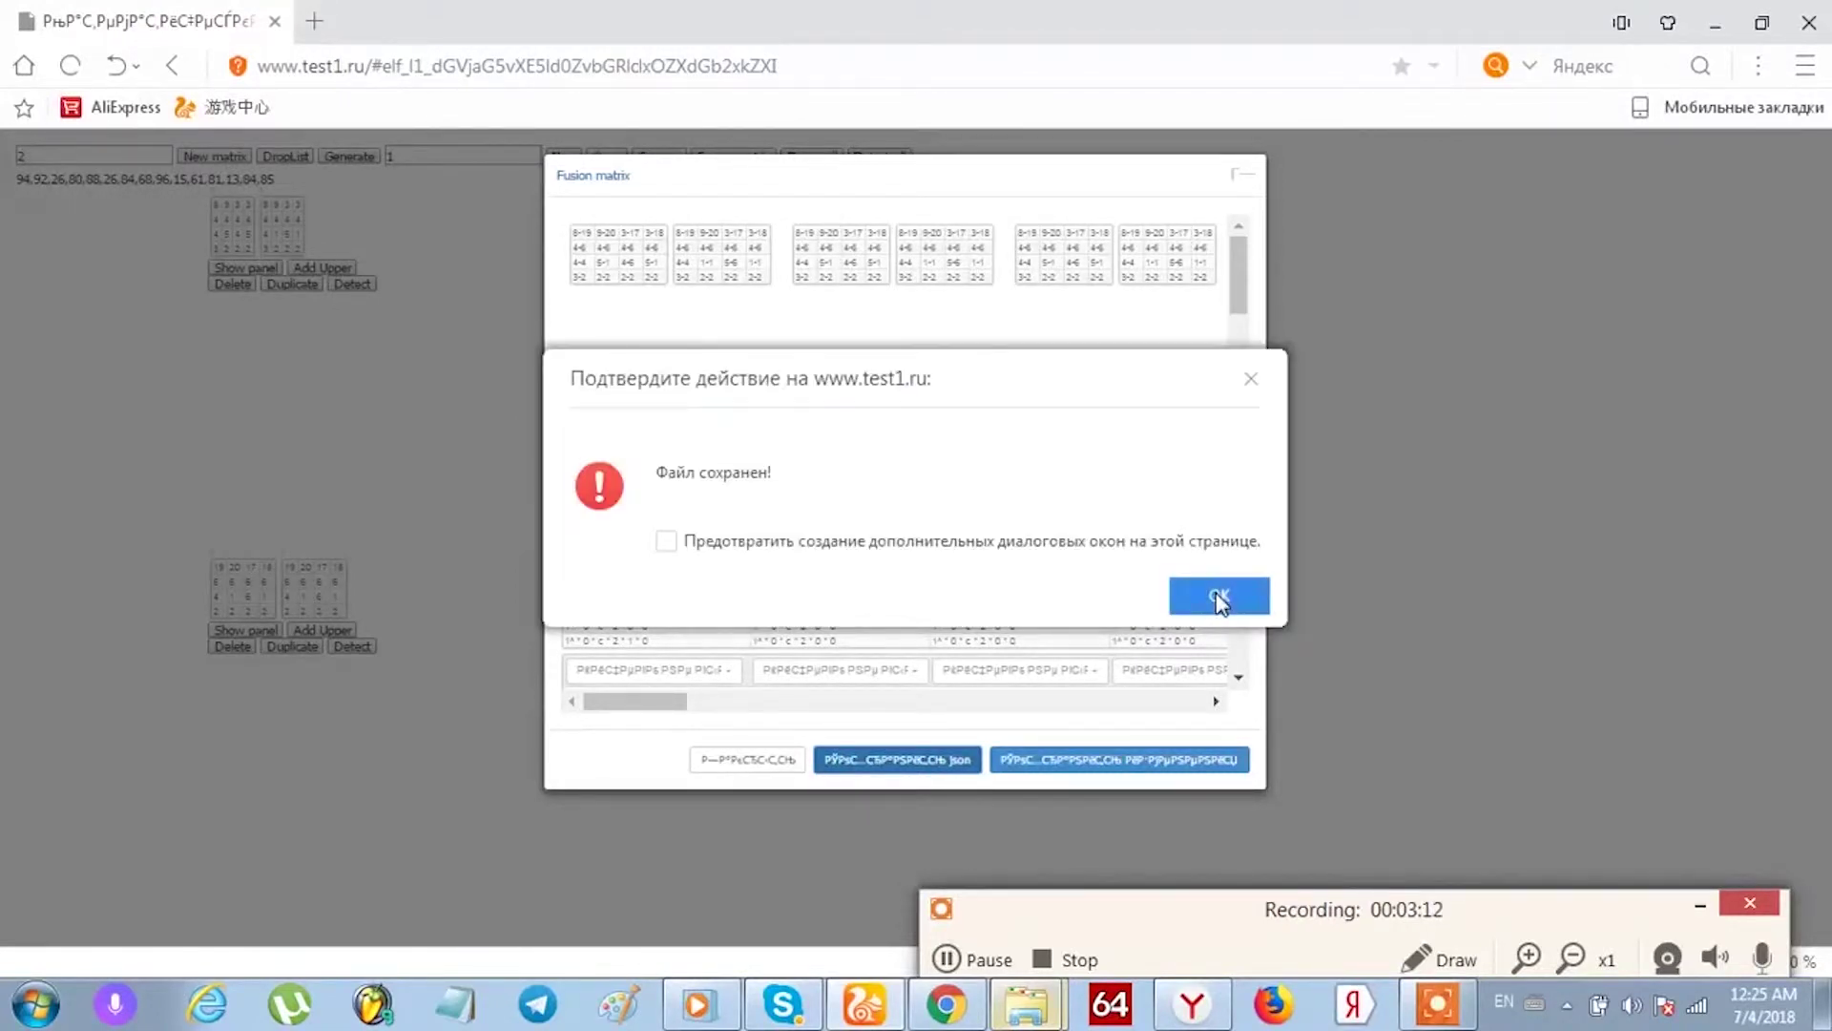
{"action": "left_click", "coordinate": [1219, 597]}
{"action": "left_click", "coordinate": [1219, 597]}
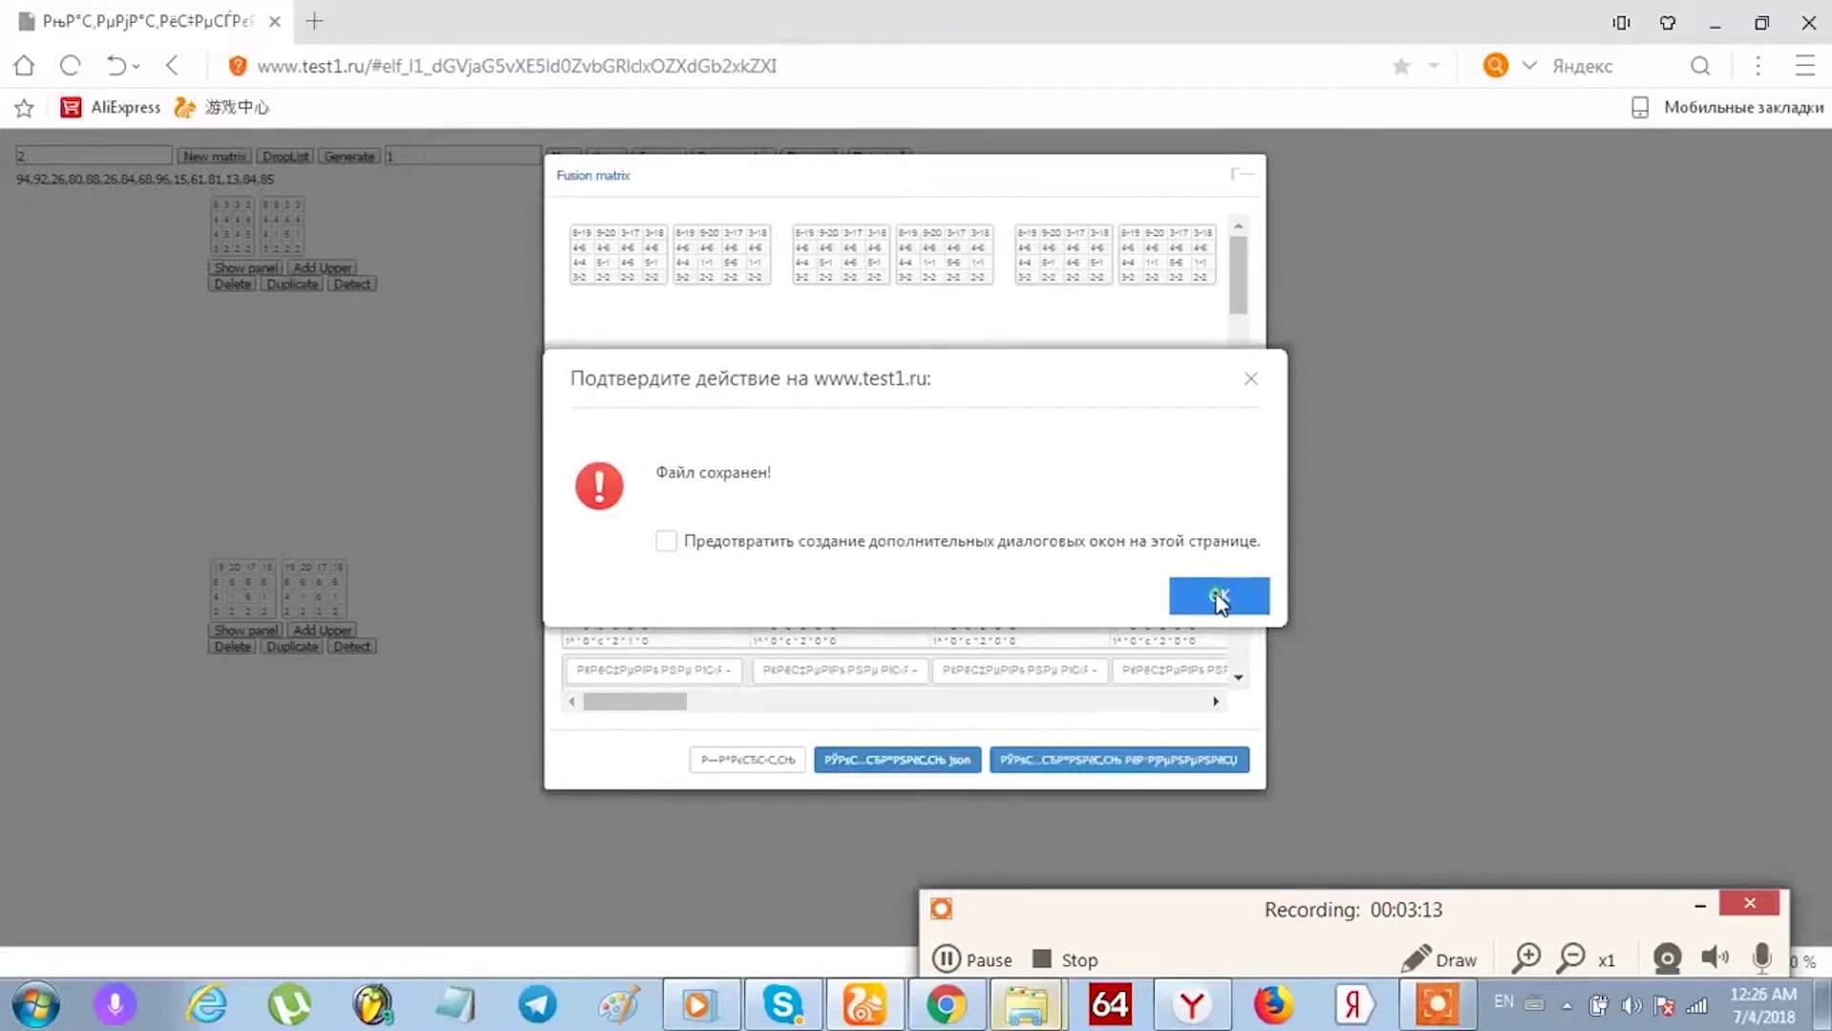
{"action": "left_click", "coordinate": [1219, 597]}
{"action": "left_click", "coordinate": [1219, 597]}
{"action": "left_click", "coordinate": [1219, 597]}
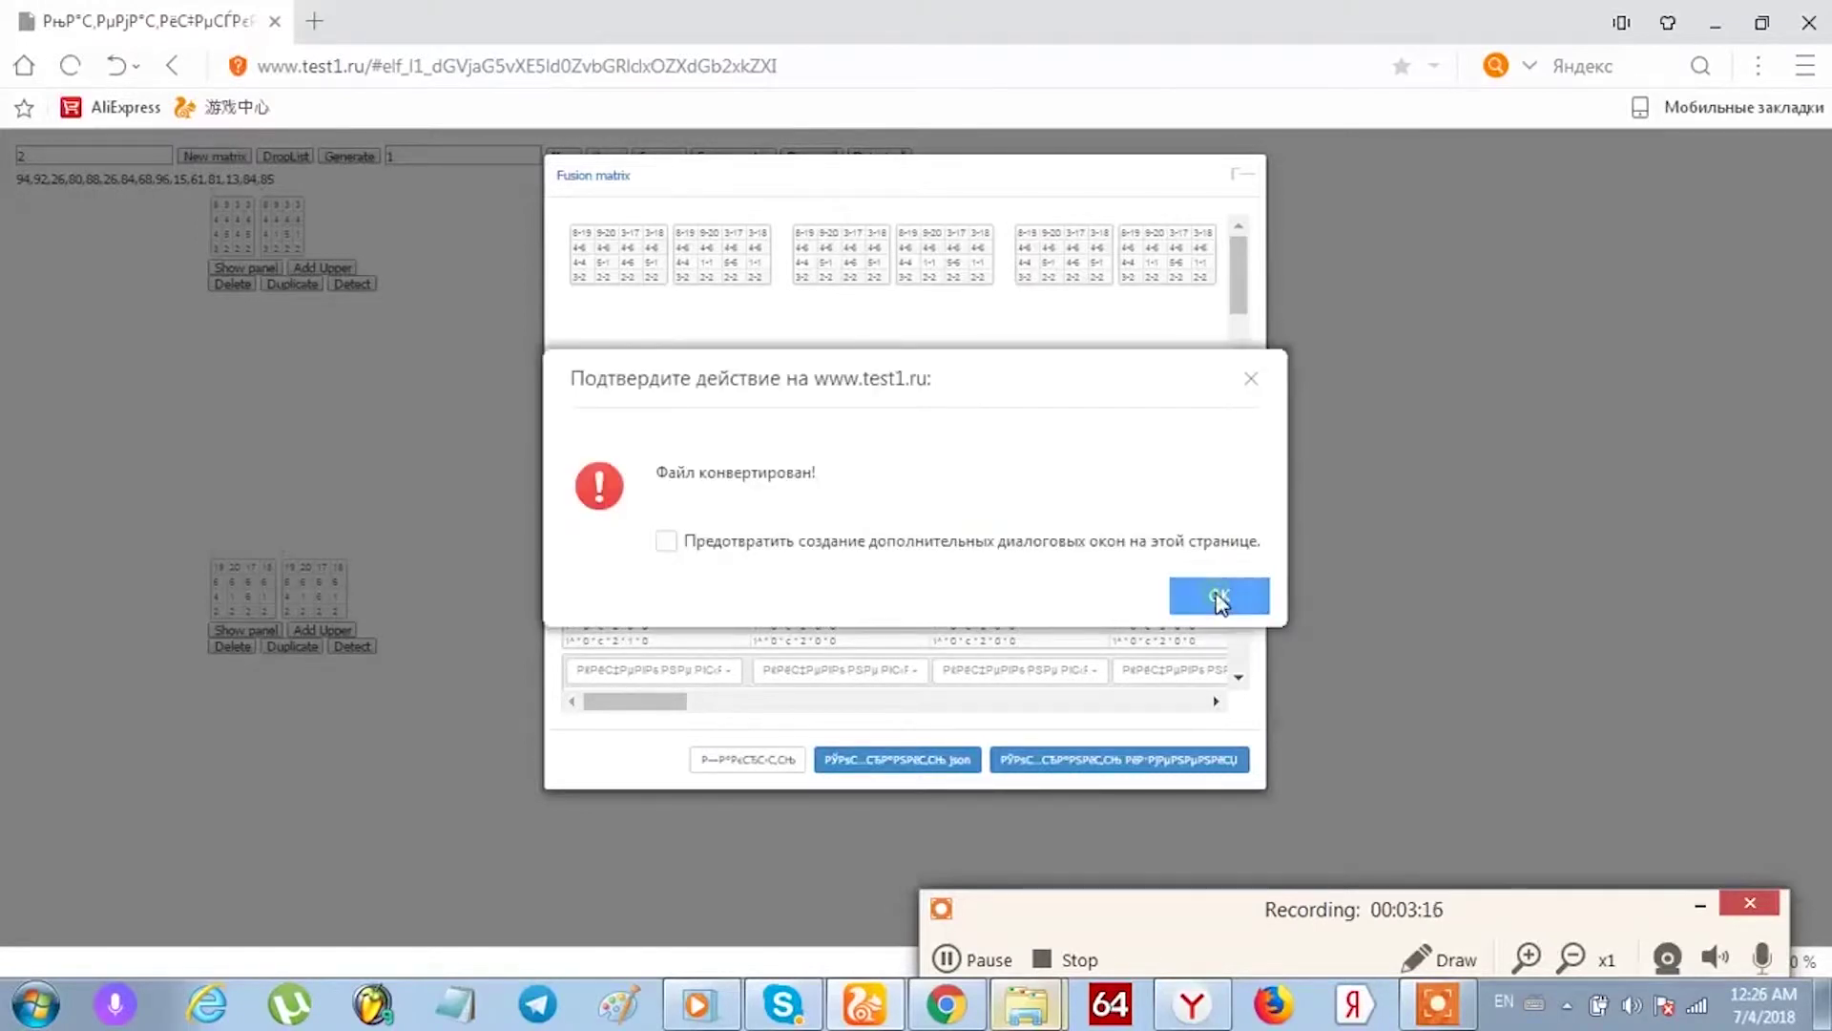
{"action": "left_click", "coordinate": [1219, 597]}
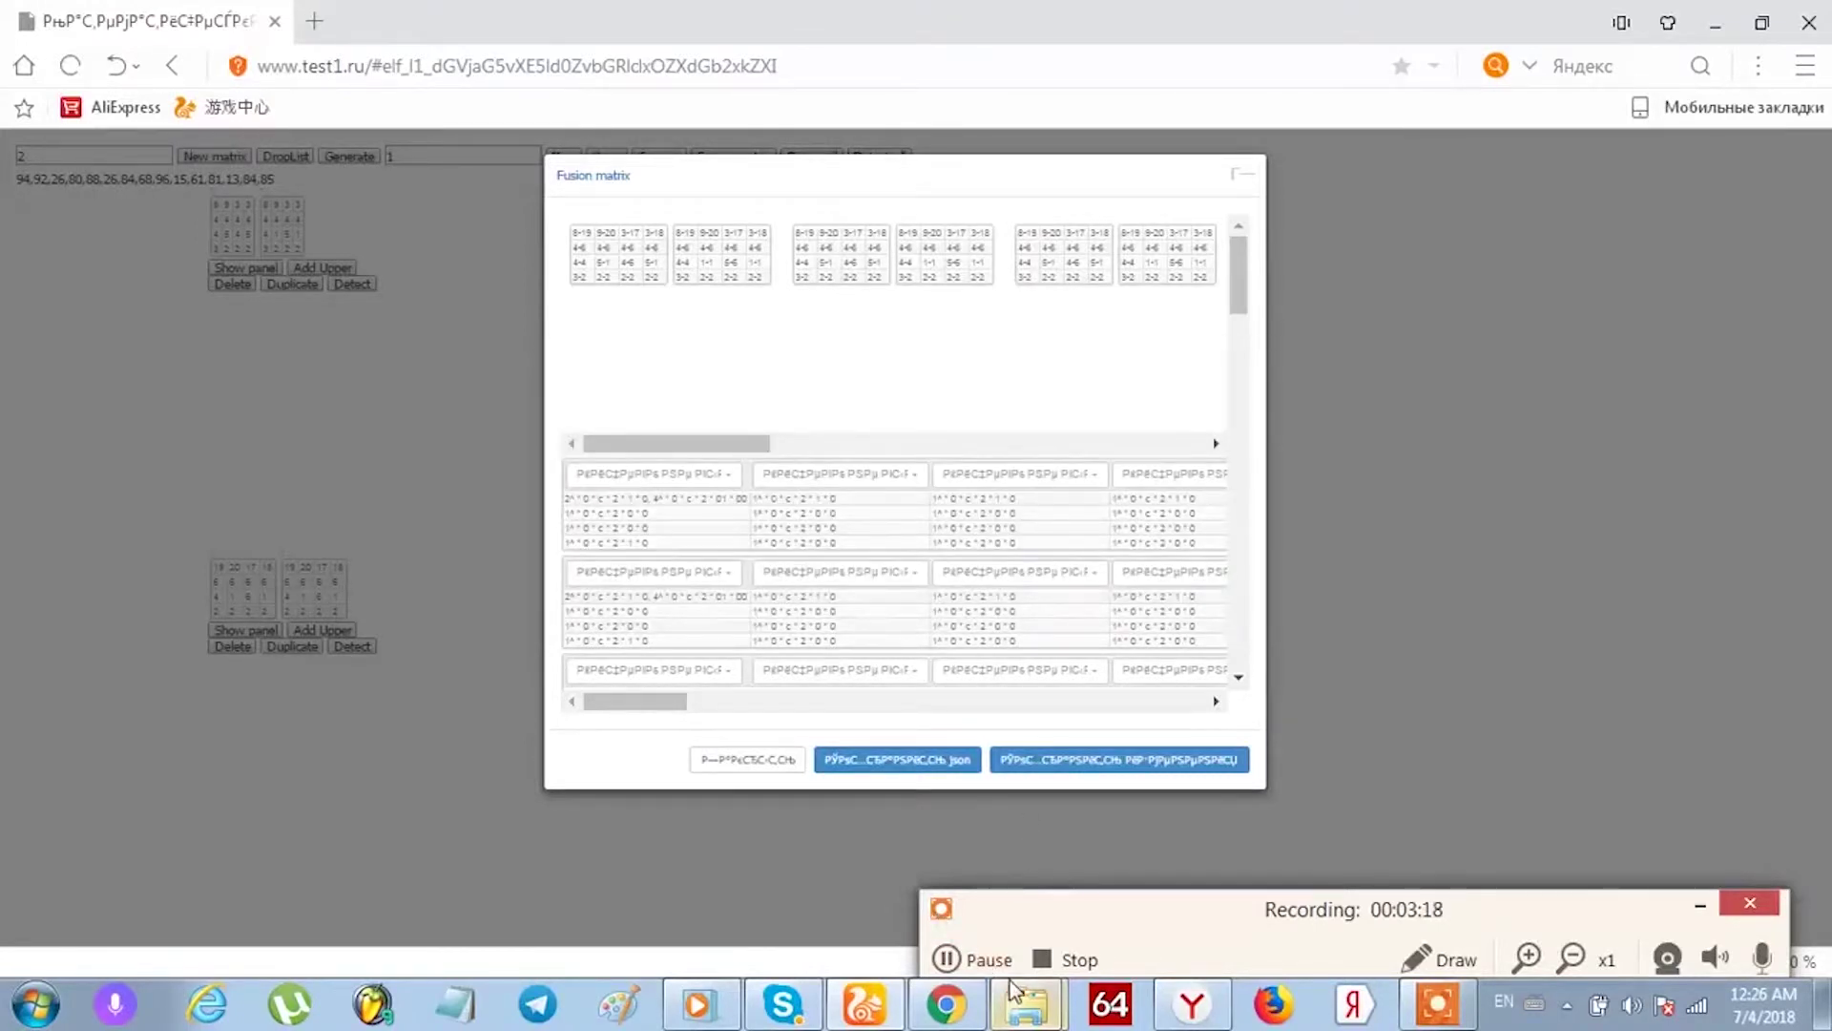
Return to the midi folder in the file manager and view the properties of 10arabic1.mid beside the exported files.
{"action": "mouse_move", "coordinate": [1017, 1004]}
{"action": "left_click", "coordinate": [854, 873]}
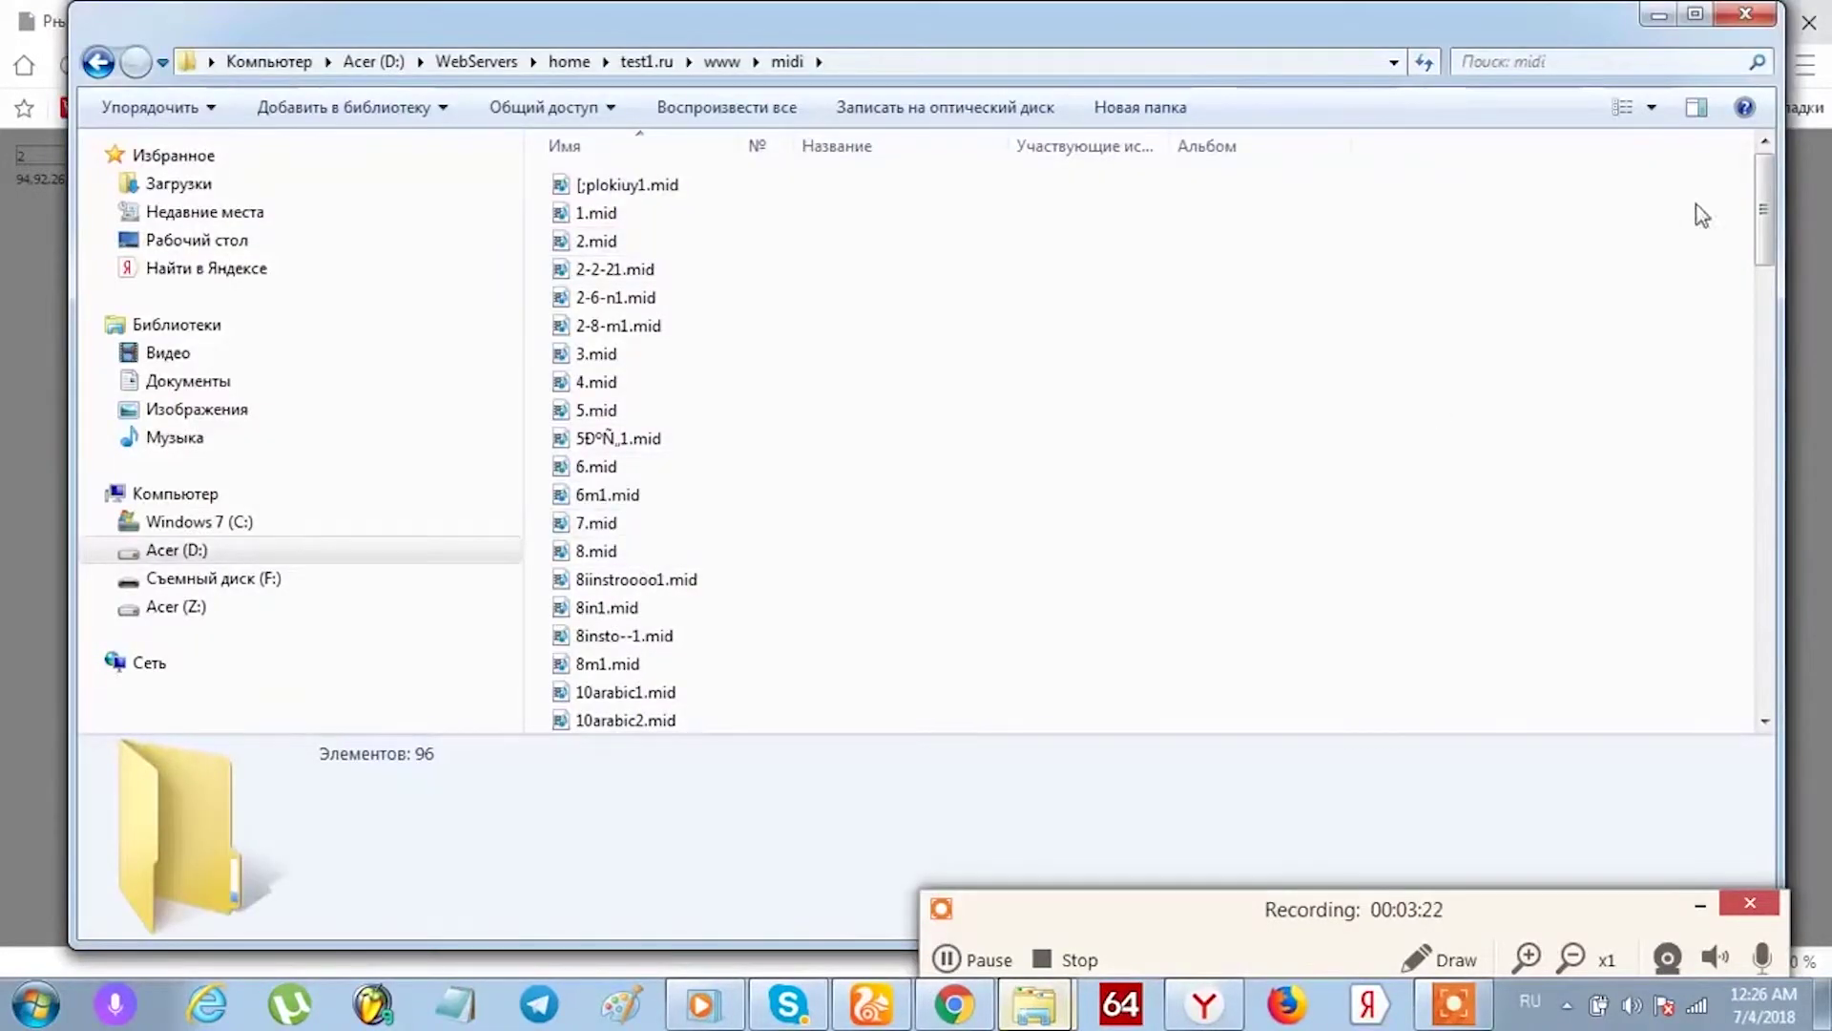
{"action": "left_click_drag", "start_coordinate": [1771, 229], "coordinate": [1744, 318]}
{"action": "left_click", "coordinate": [656, 284]}
{"action": "right_click", "coordinate": [654, 286]}
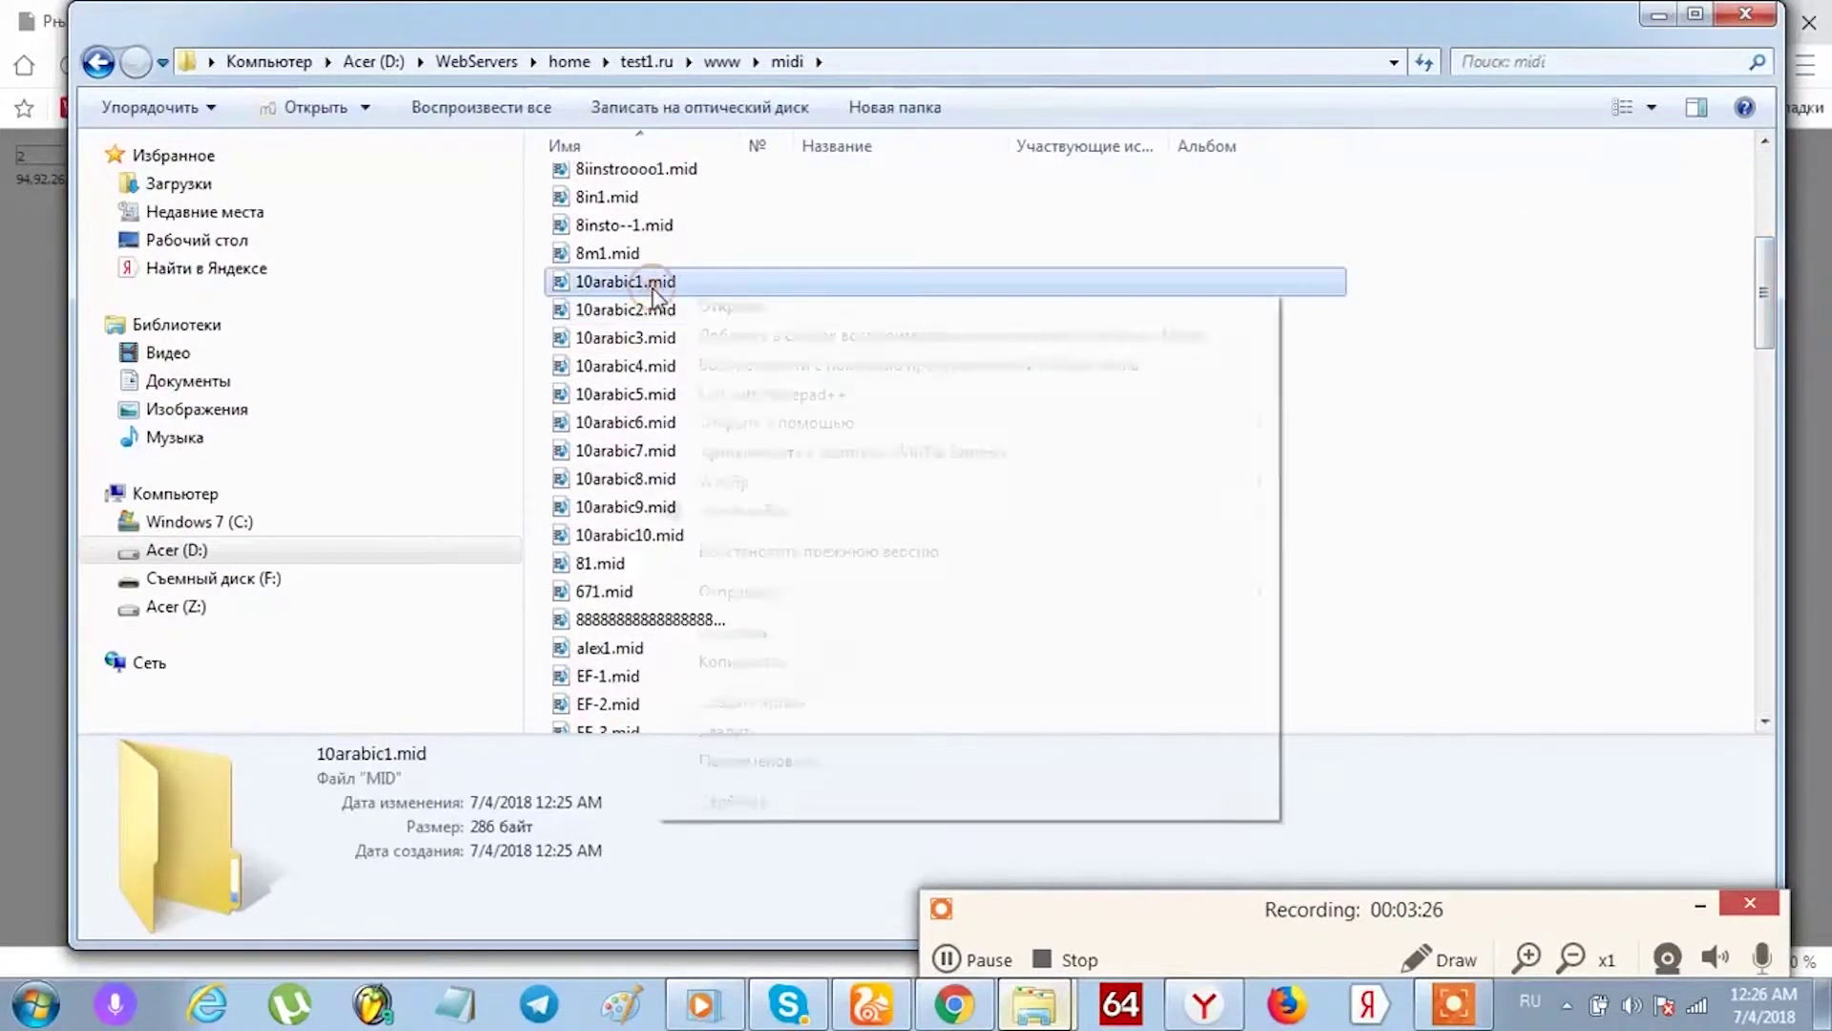
{"action": "left_click", "coordinate": [760, 800]}
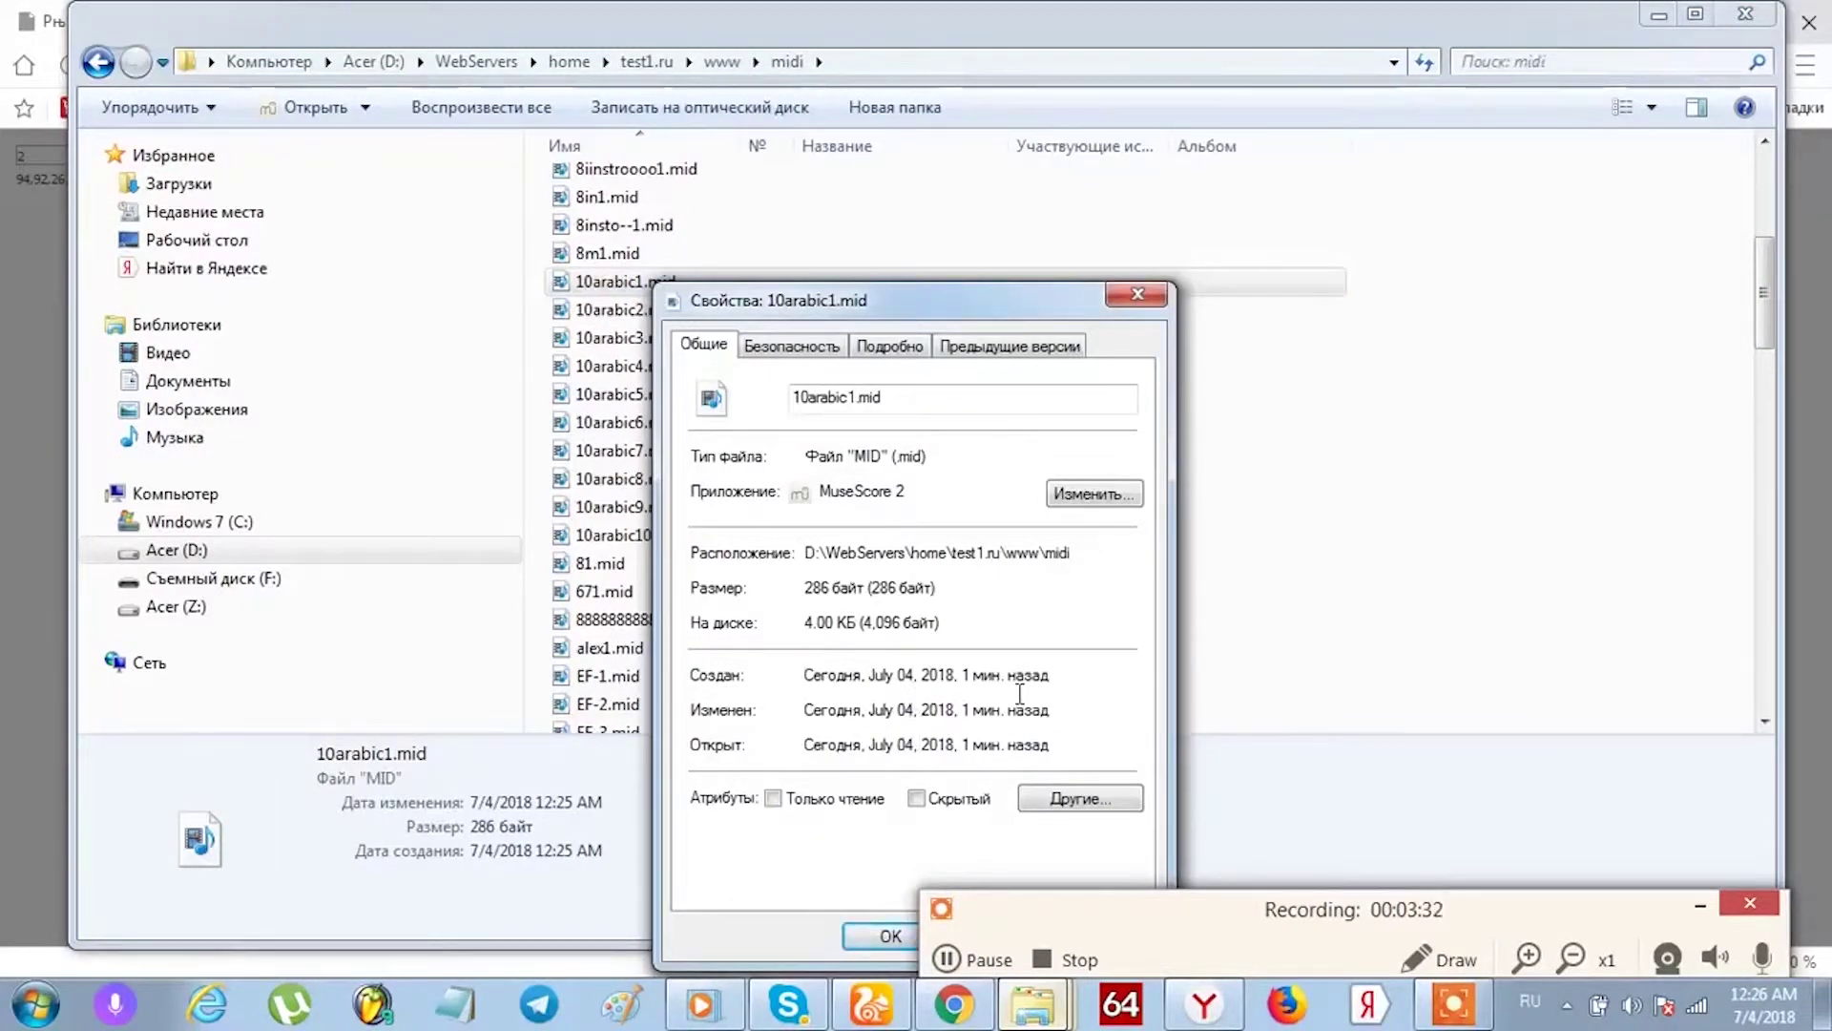
{"action": "left_click_drag", "start_coordinate": [810, 291], "coordinate": [1101, 261]}
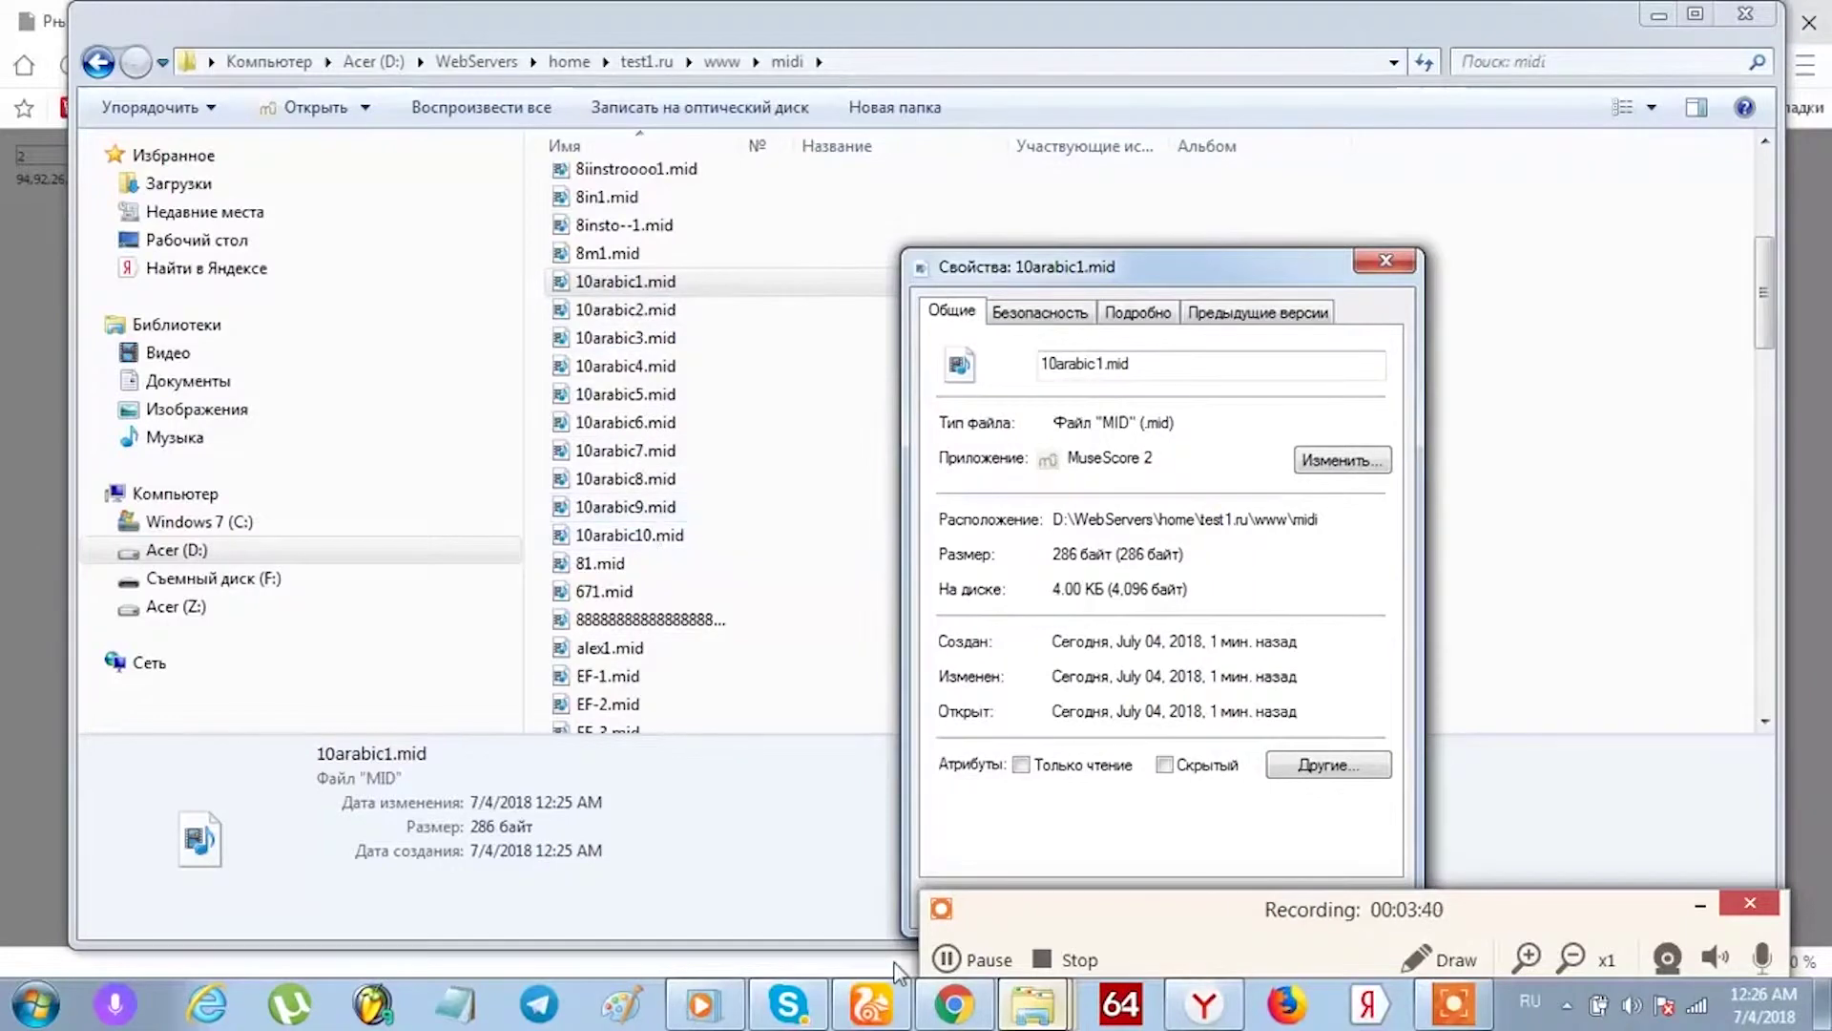
Return to the music generator page, close the Fusion matrix dialog and open the piano roll.
{"action": "left_click", "coordinate": [950, 1018]}
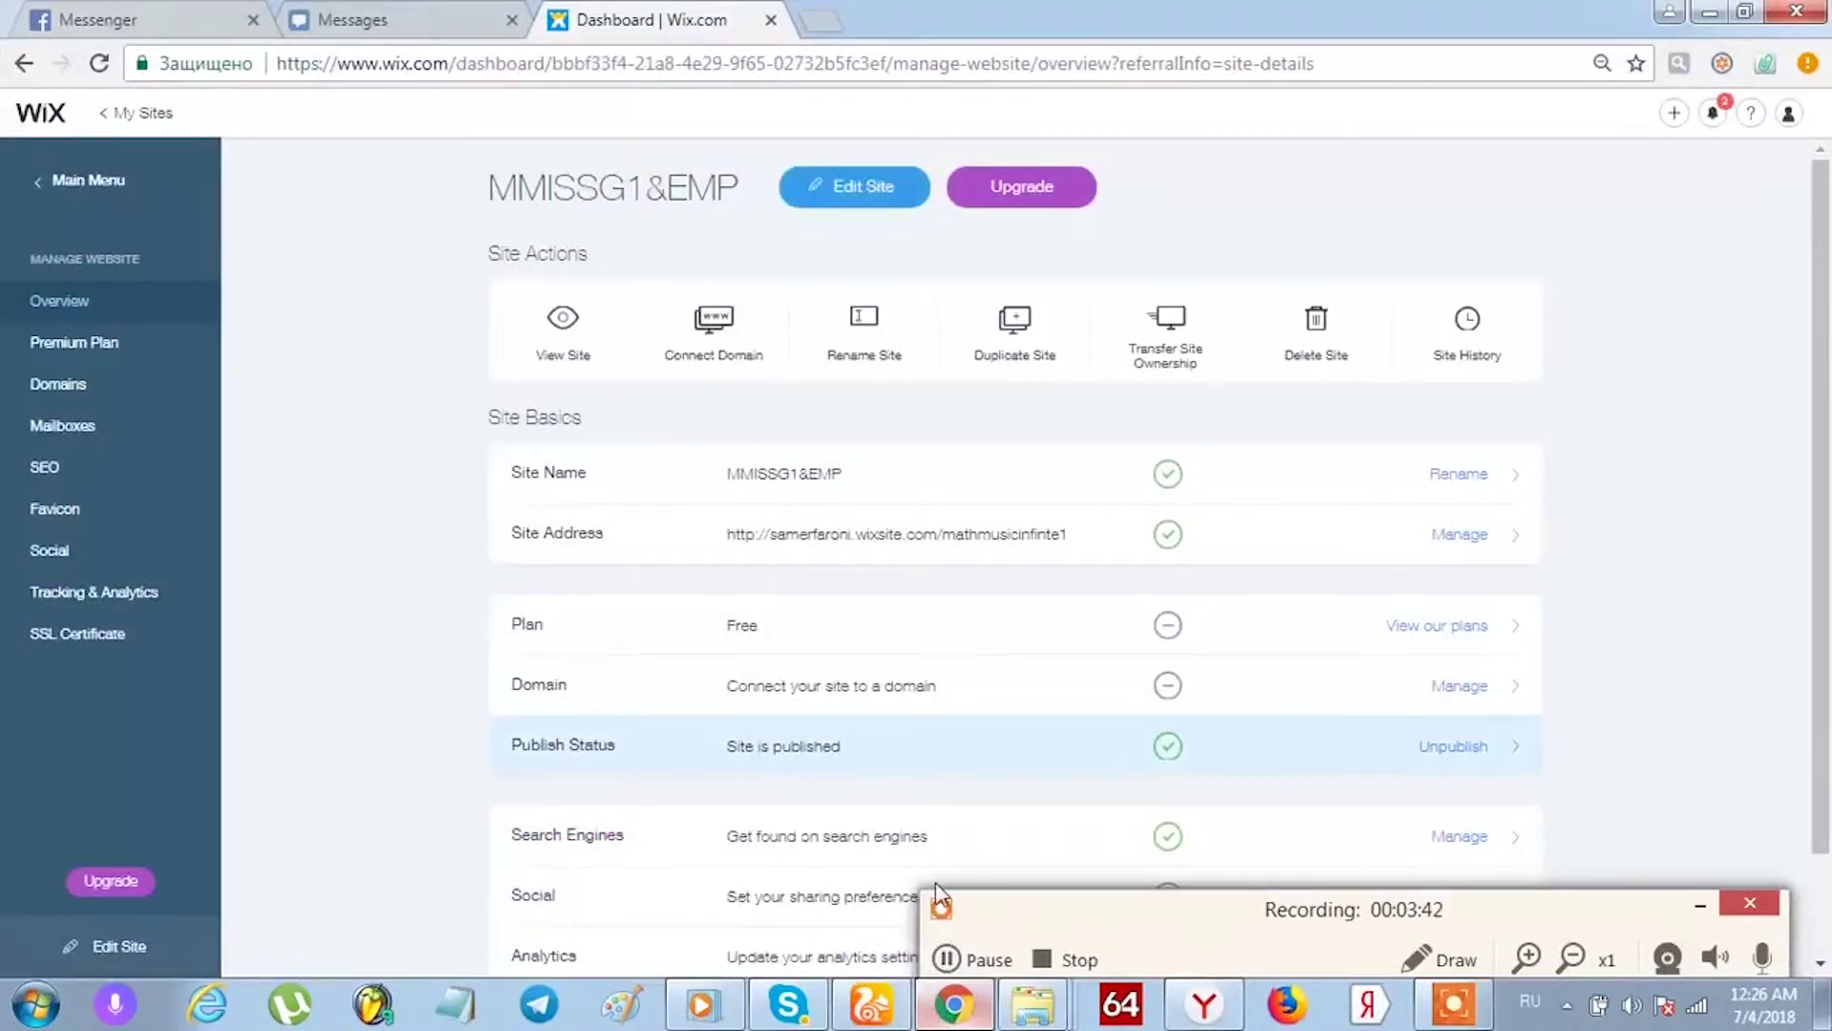
{"action": "key", "text": "alt+Tab"}
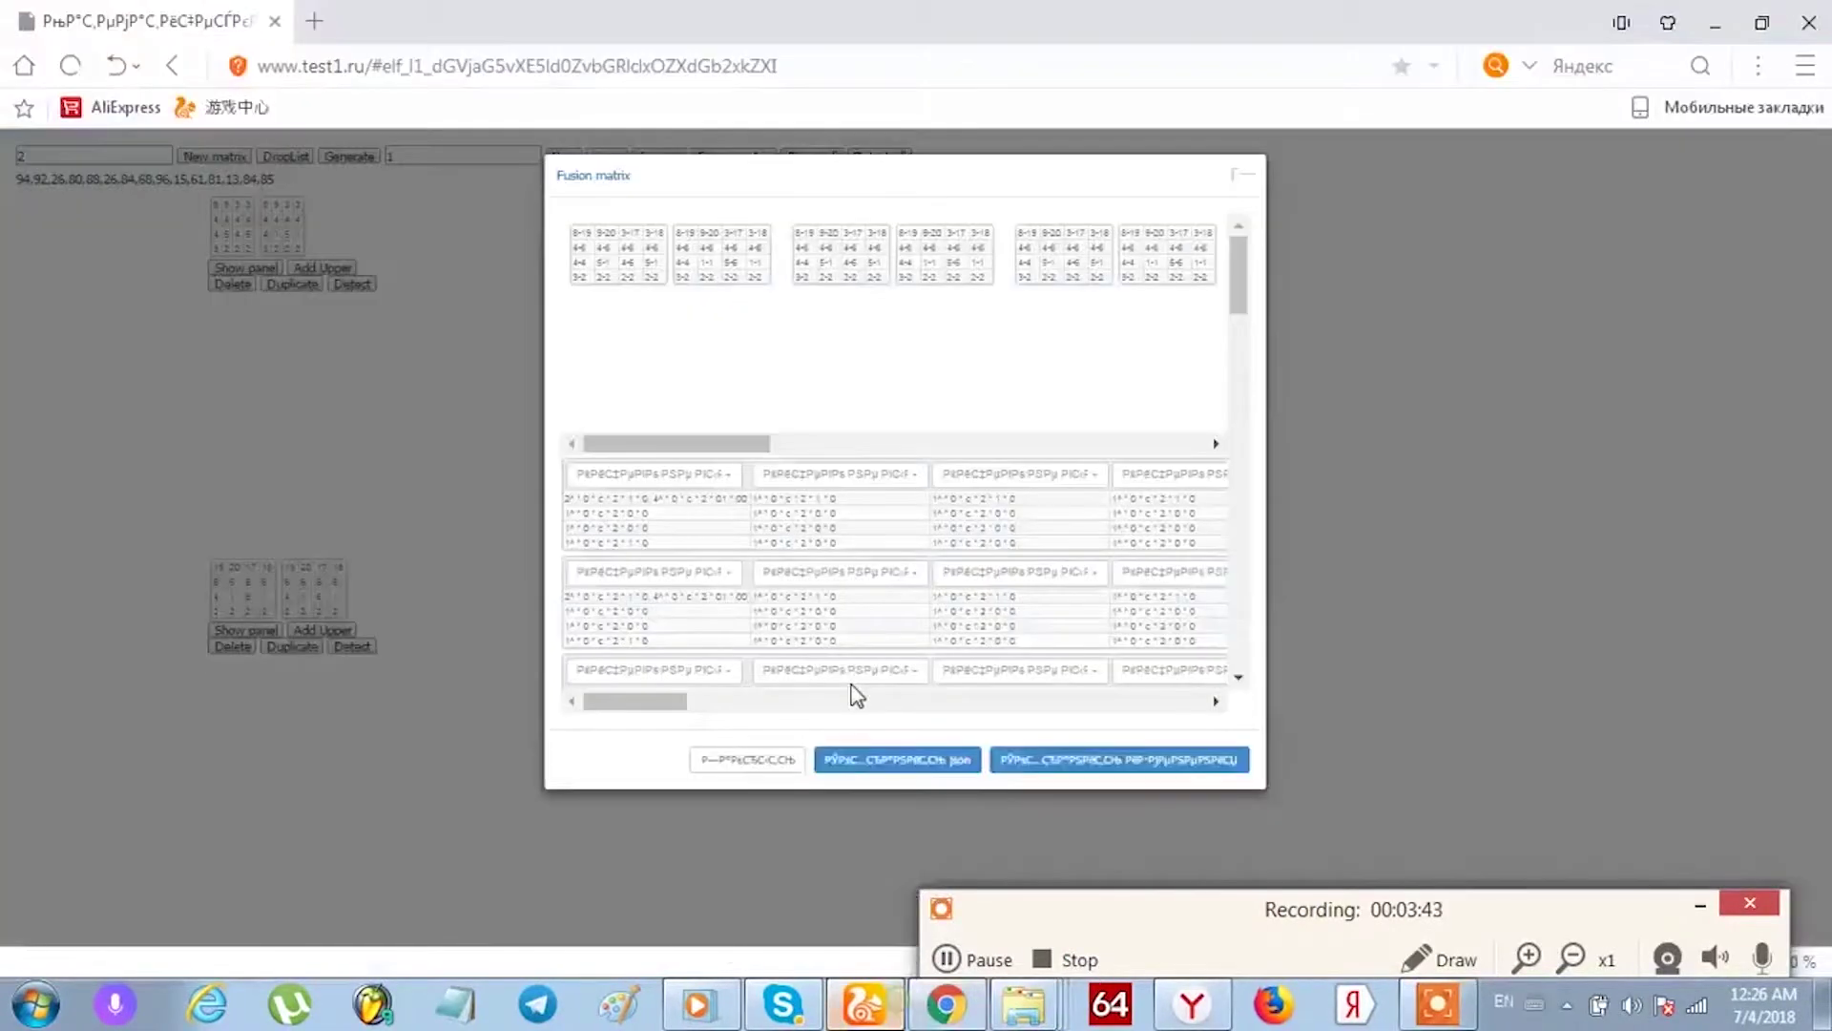
{"action": "left_click", "coordinate": [1350, 463]}
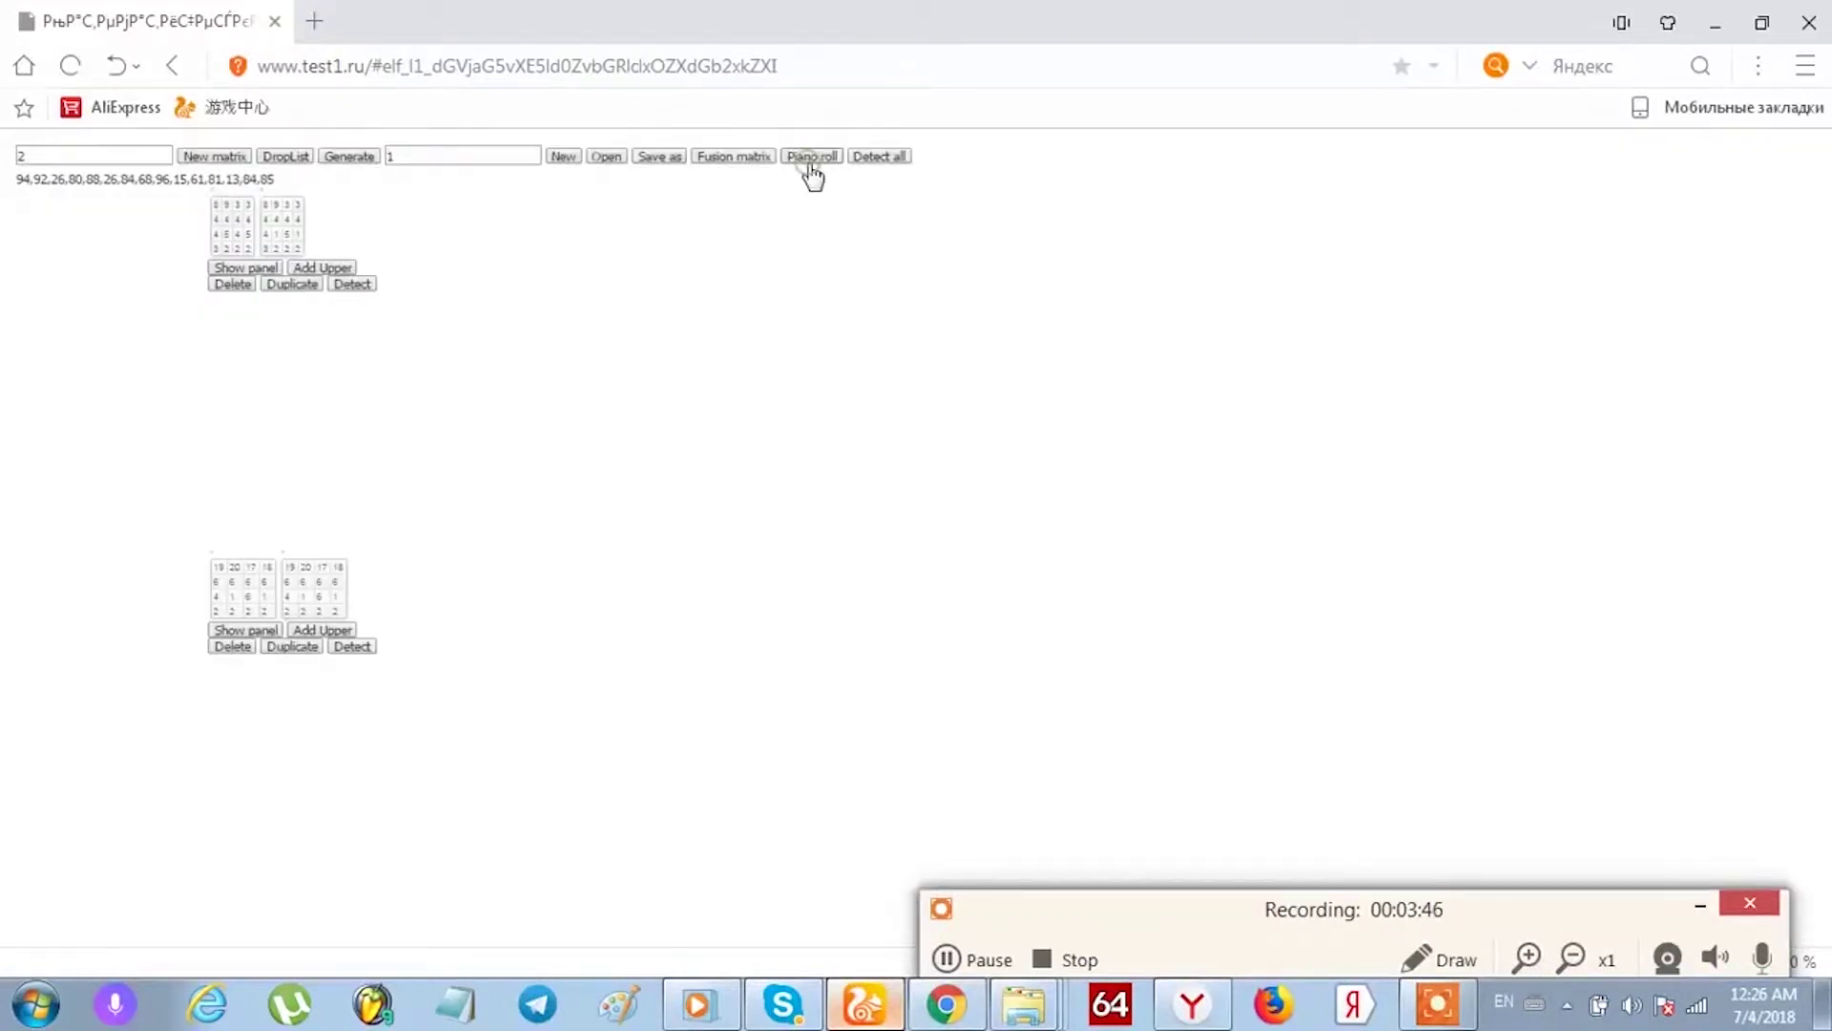
{"action": "left_click", "coordinate": [812, 157]}
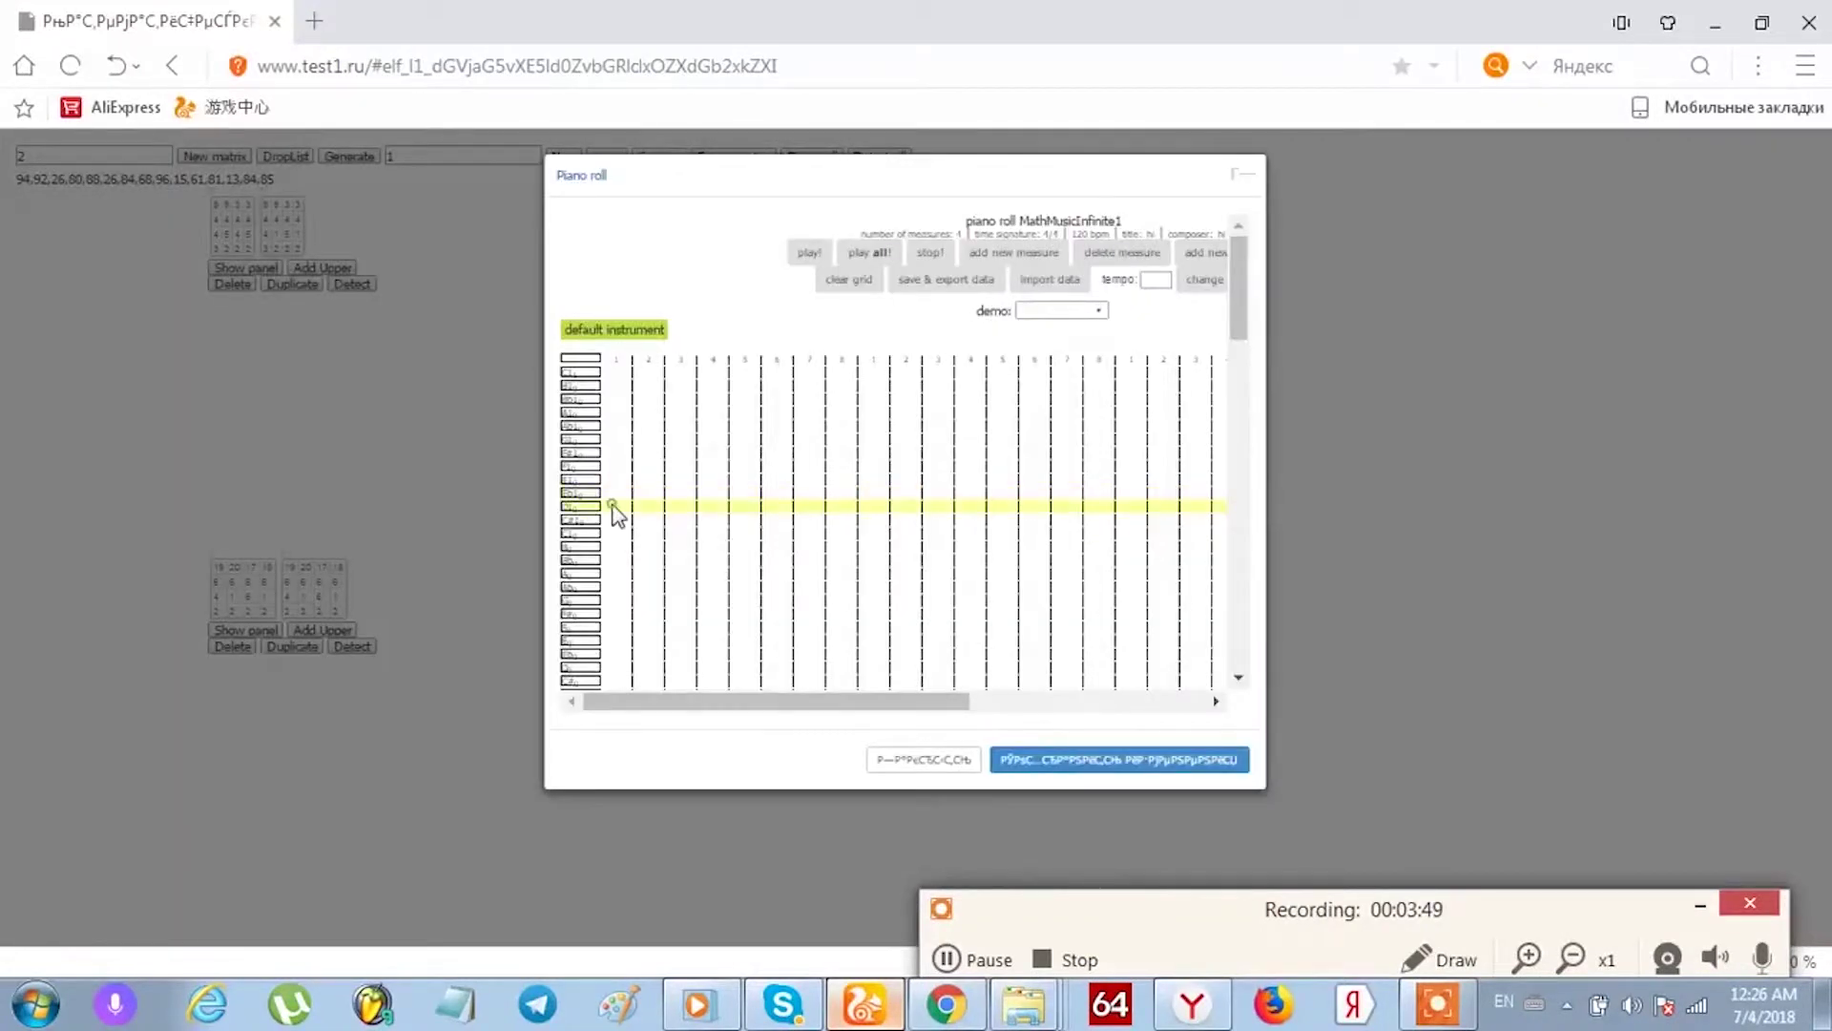
Place a note in the first column of the piano roll and open the Subdivide dialog.
{"action": "left_click", "coordinate": [614, 510]}
{"action": "right_click", "coordinate": [639, 523]}
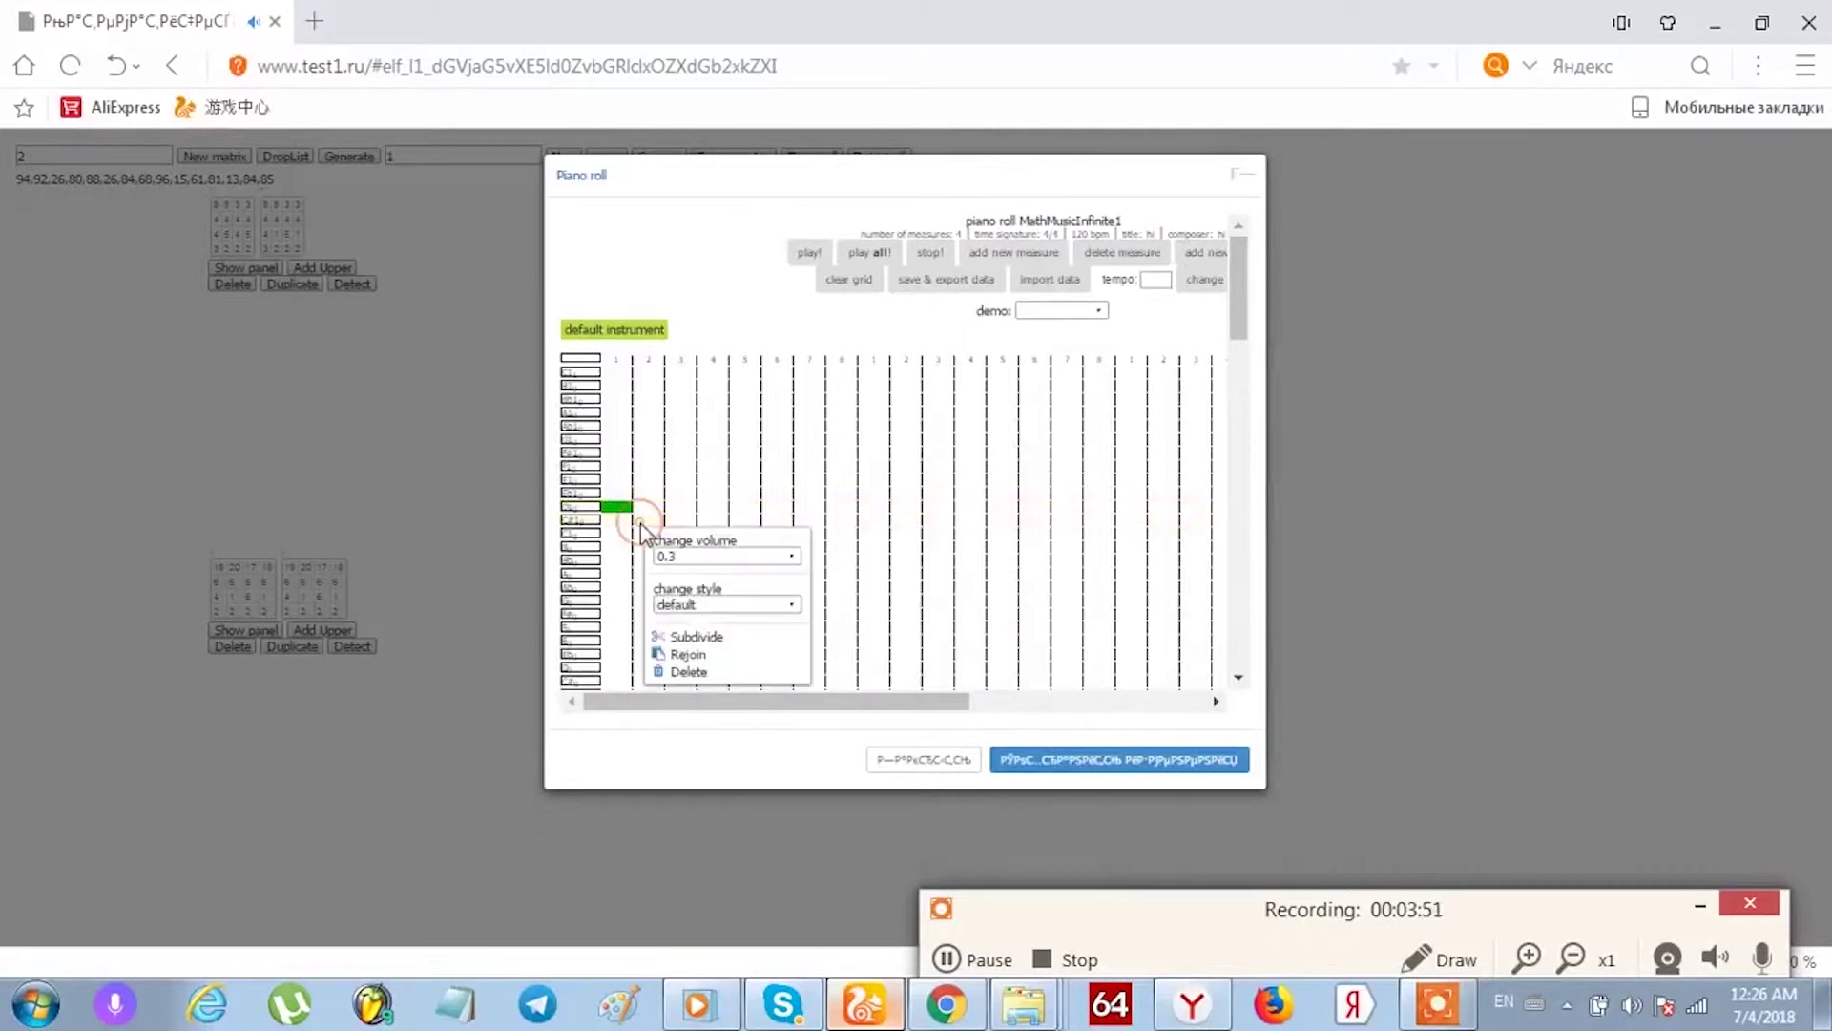
{"action": "left_click", "coordinate": [702, 637]}
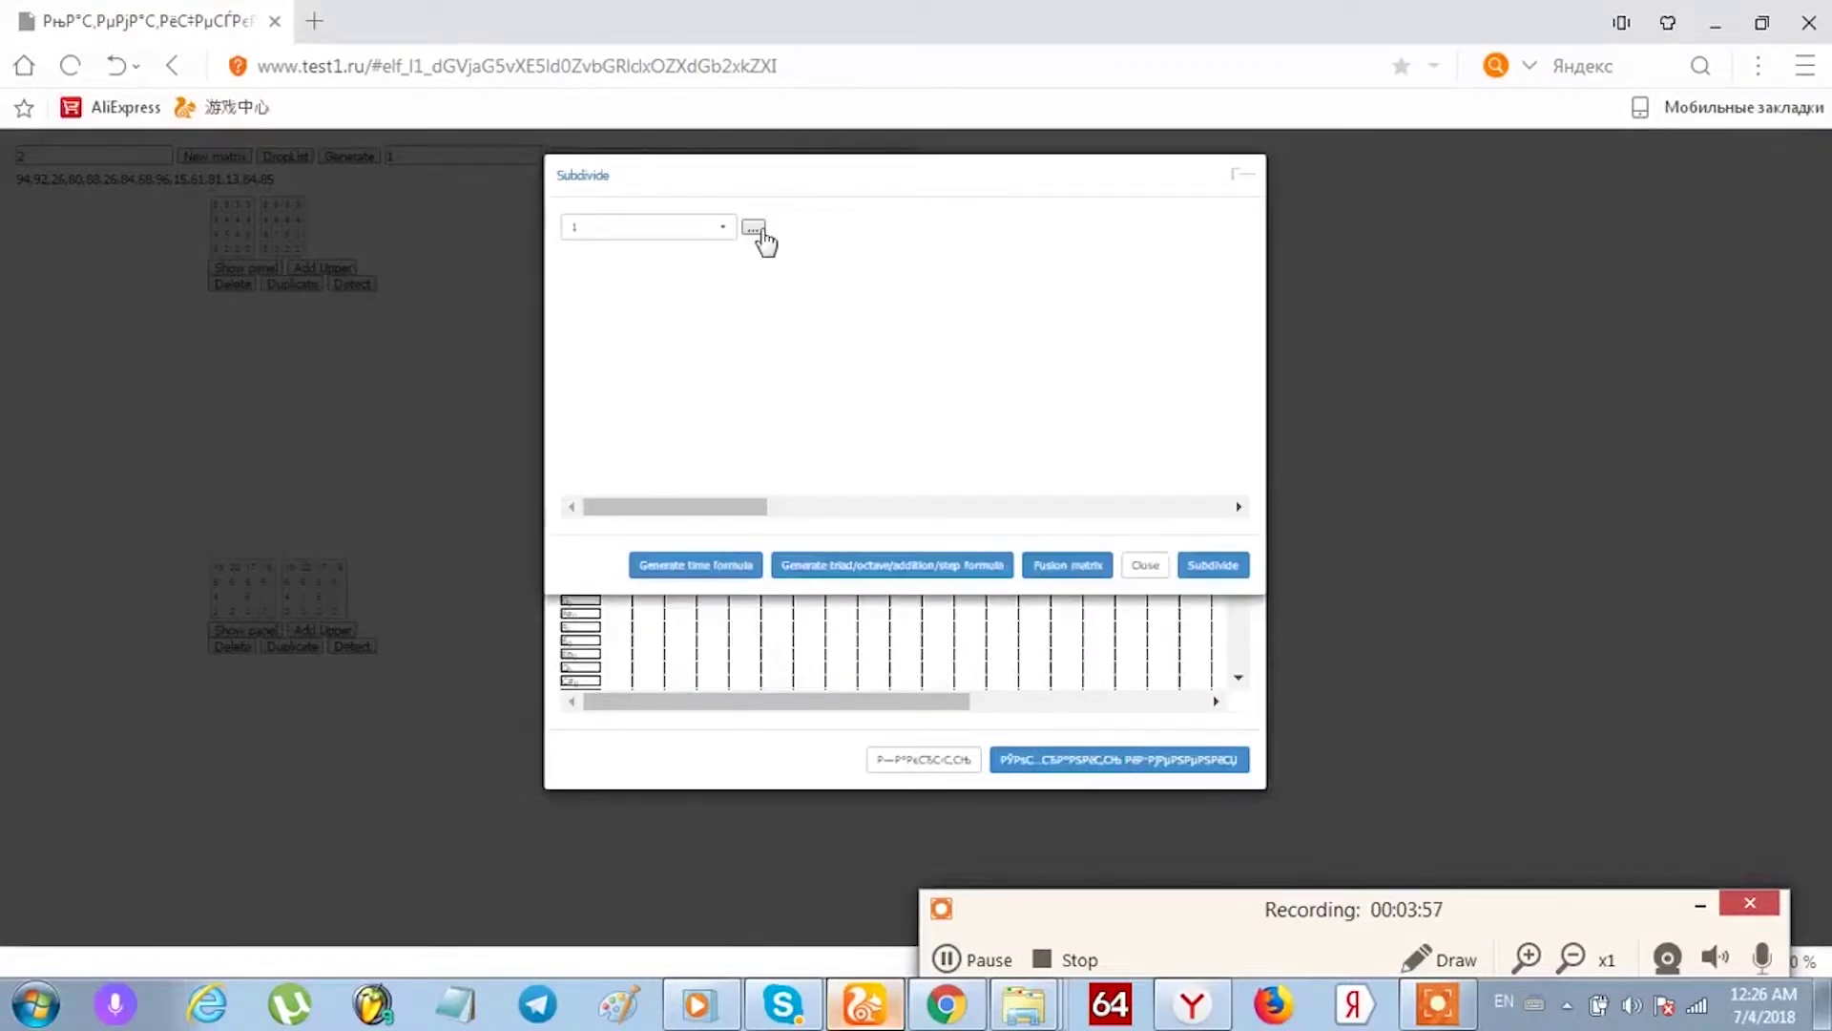
Expand the subdivision through levels 1 and 1 down to 1^1.
{"action": "left_click", "coordinate": [753, 227]}
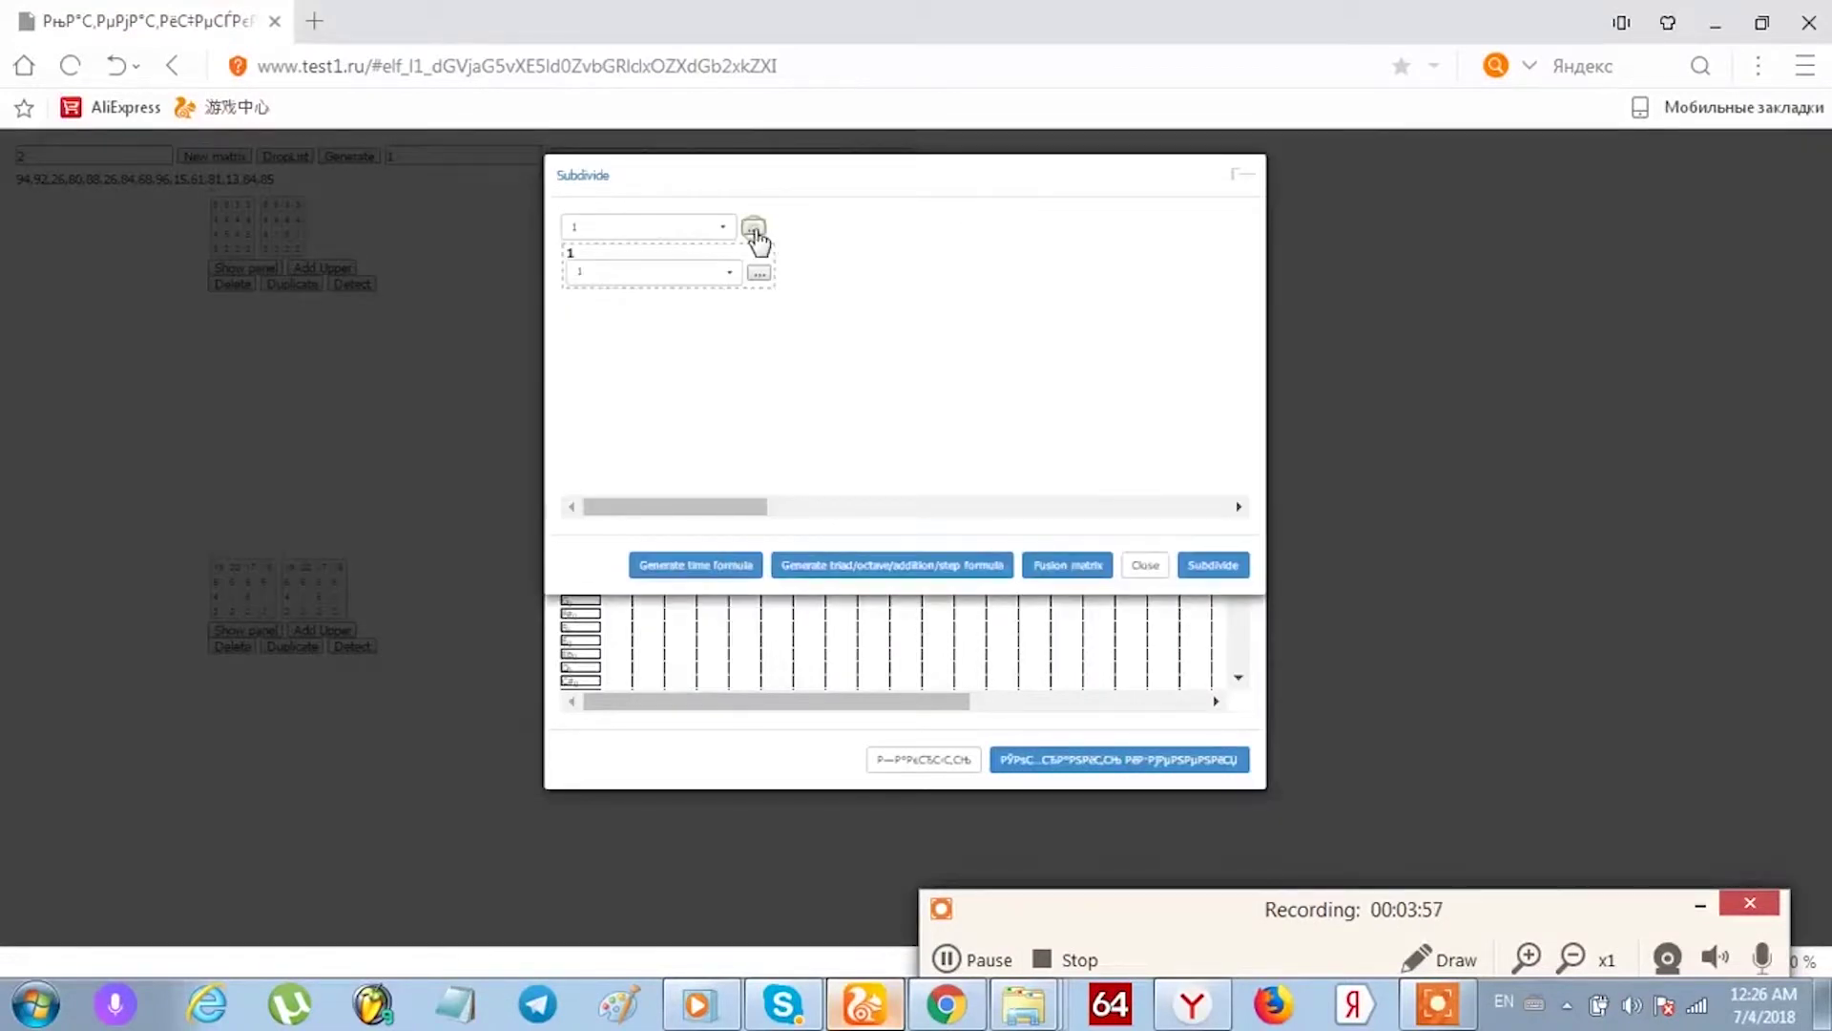
{"action": "left_click", "coordinate": [653, 278]}
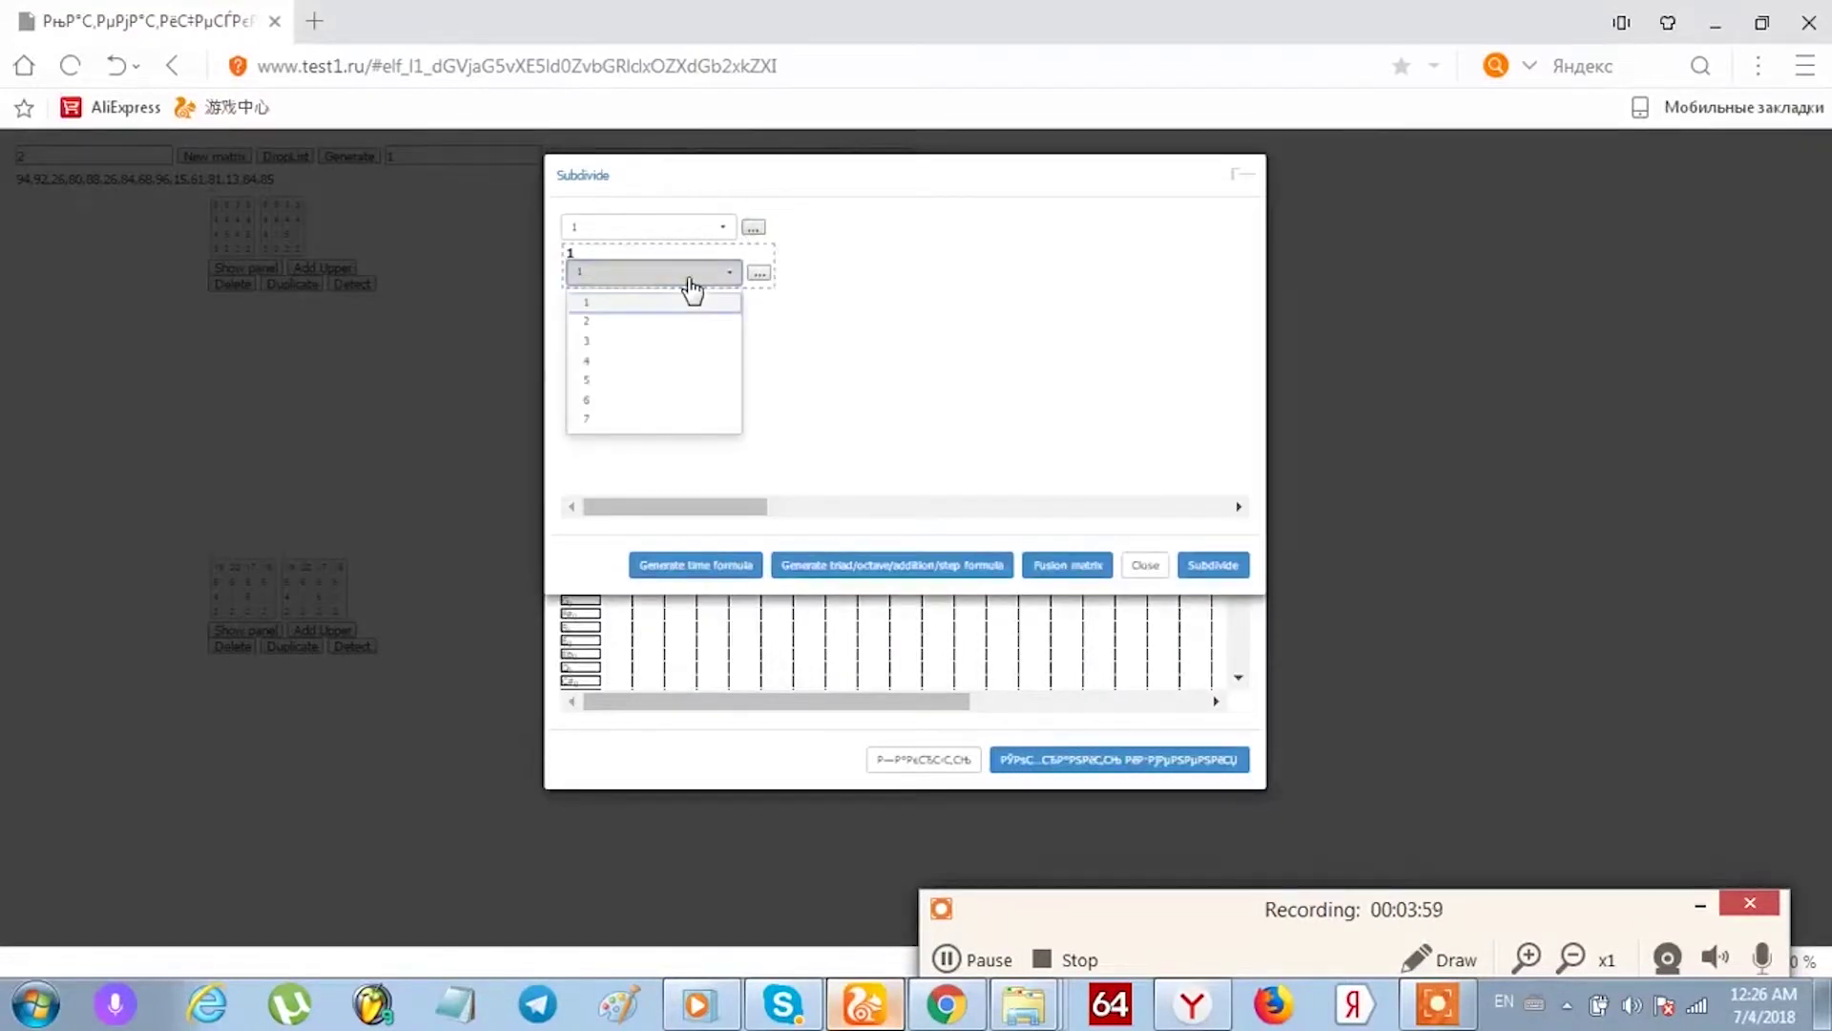
{"action": "left_click", "coordinate": [759, 273]}
{"action": "left_click", "coordinate": [680, 317]}
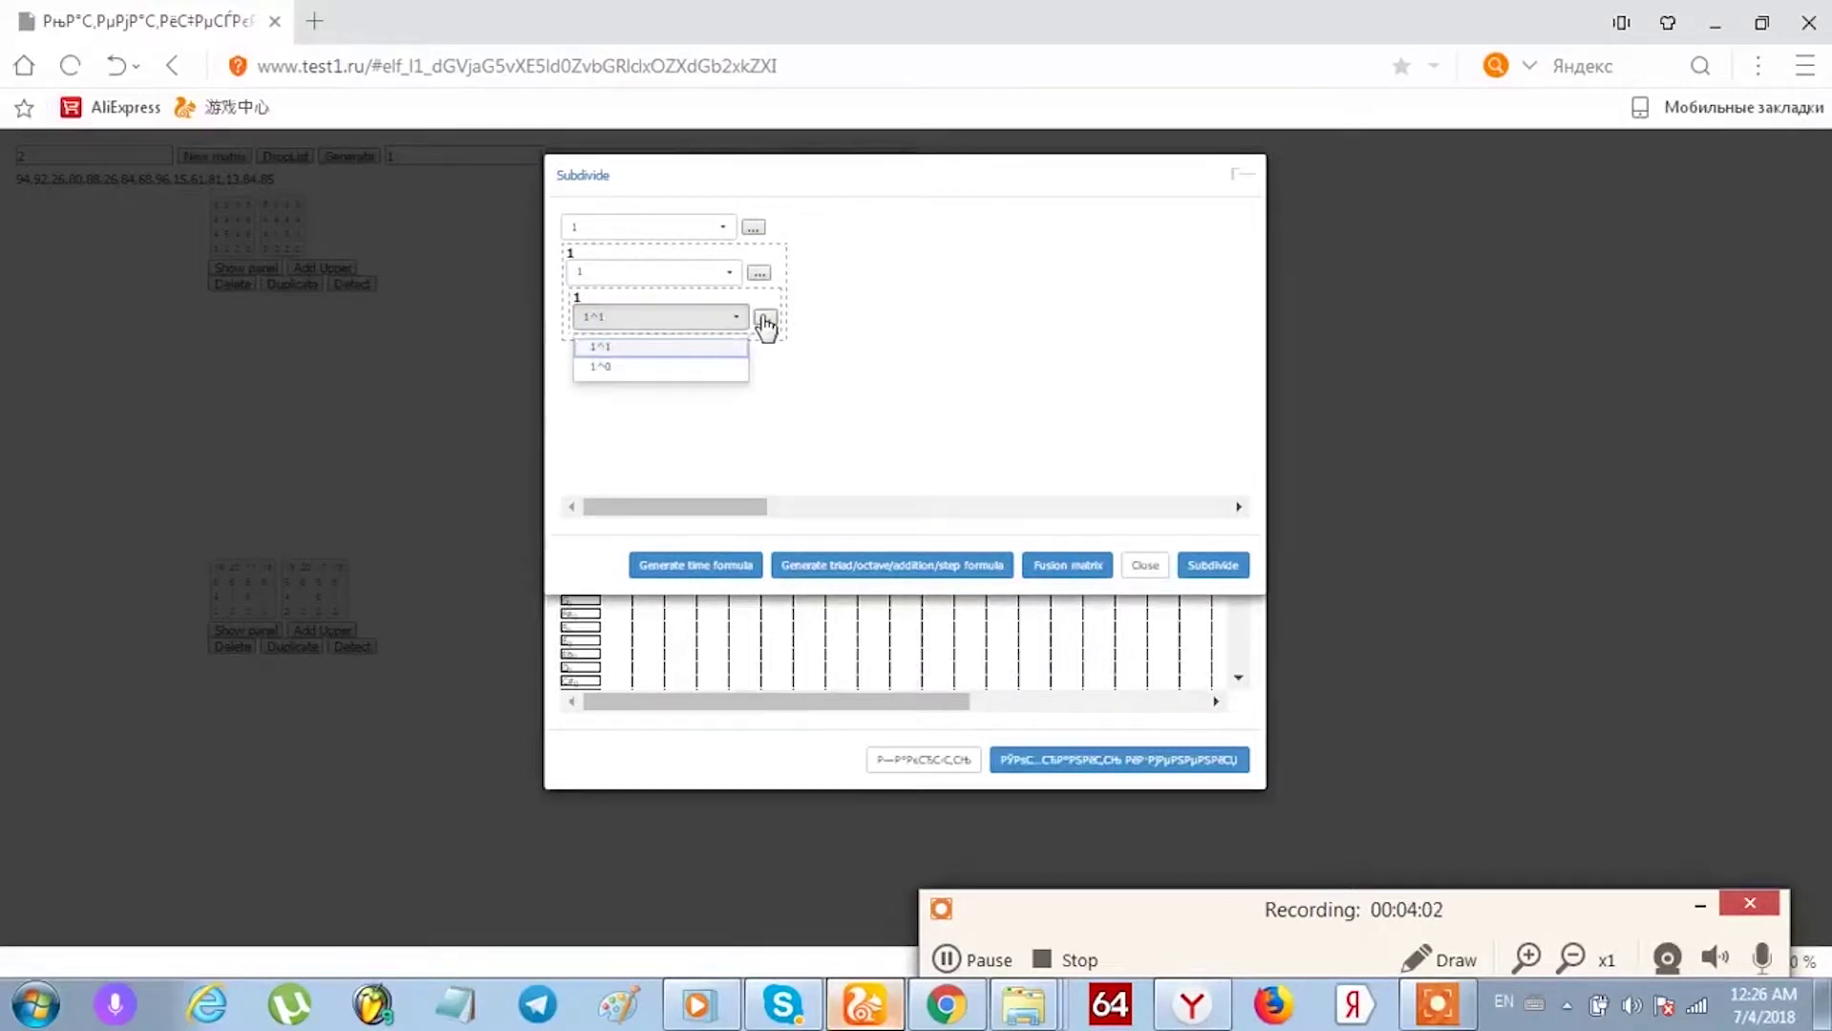
{"action": "left_click", "coordinate": [764, 320]}
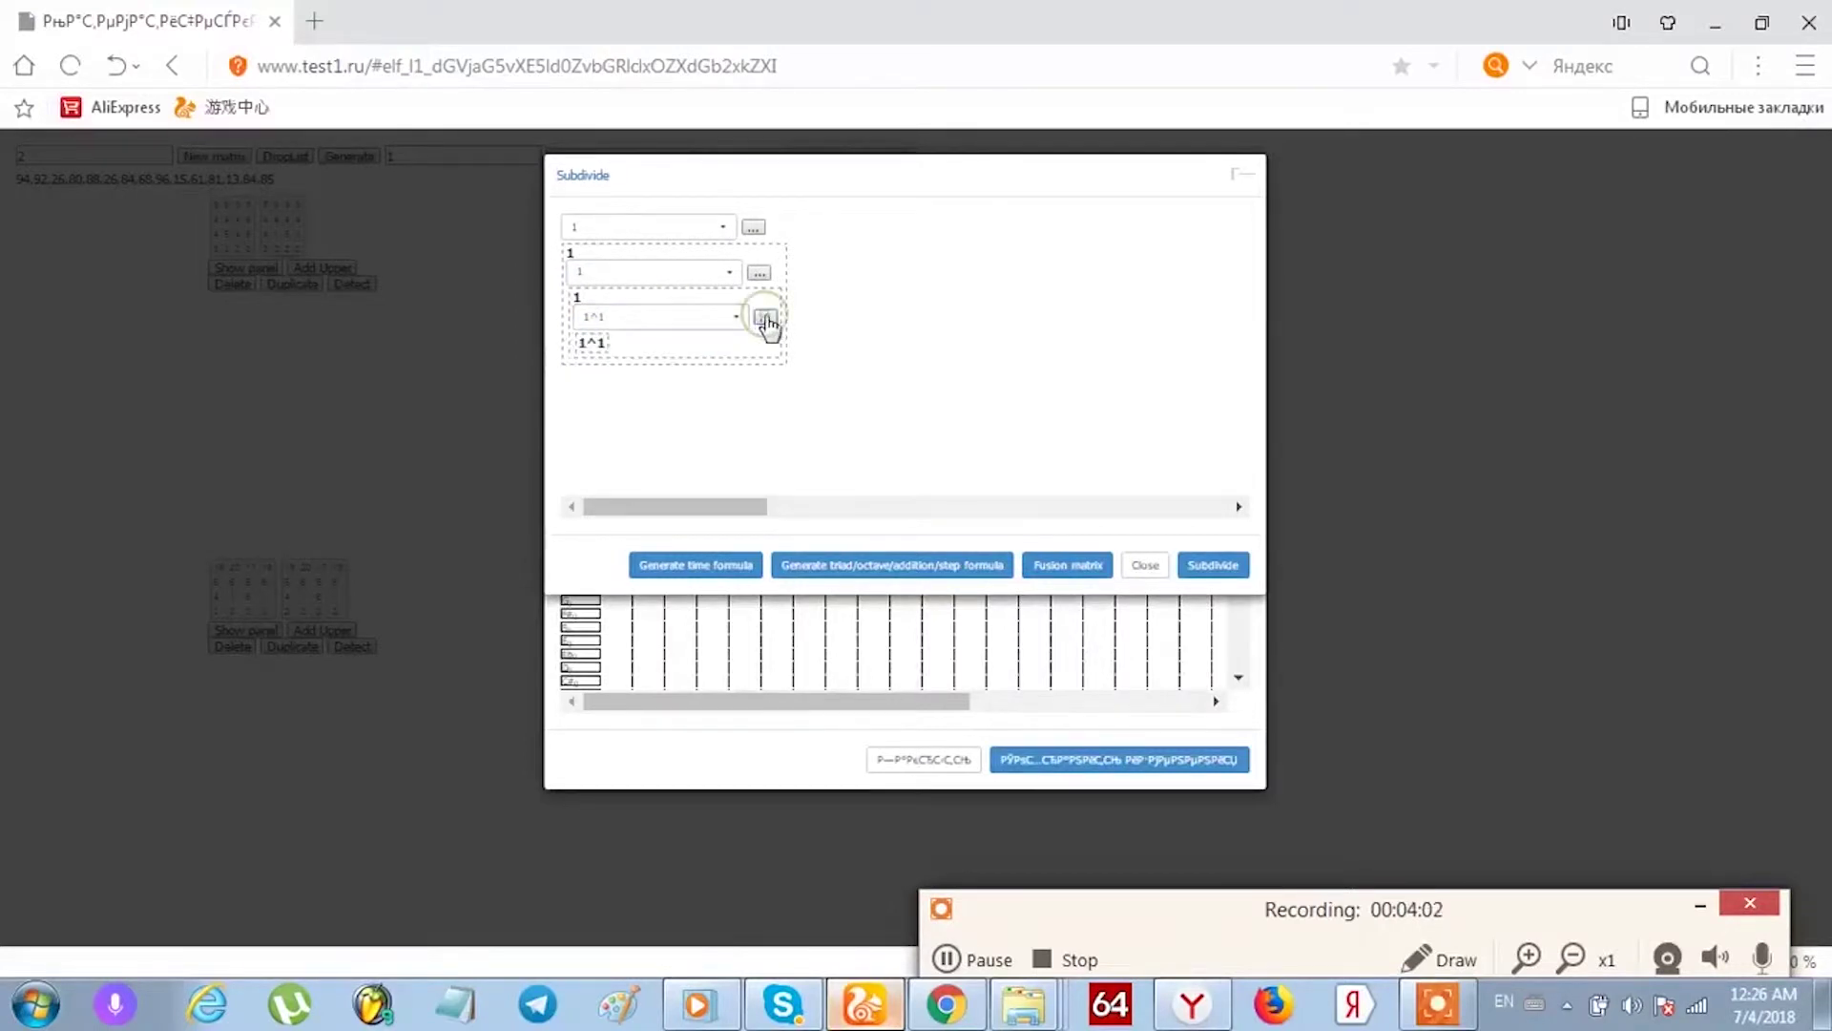
Generate the time formula and fusion matrix for the 1^1 subdivision, and apply Subdivide.
{"action": "left_click", "coordinate": [719, 573]}
{"action": "left_click", "coordinate": [1069, 563]}
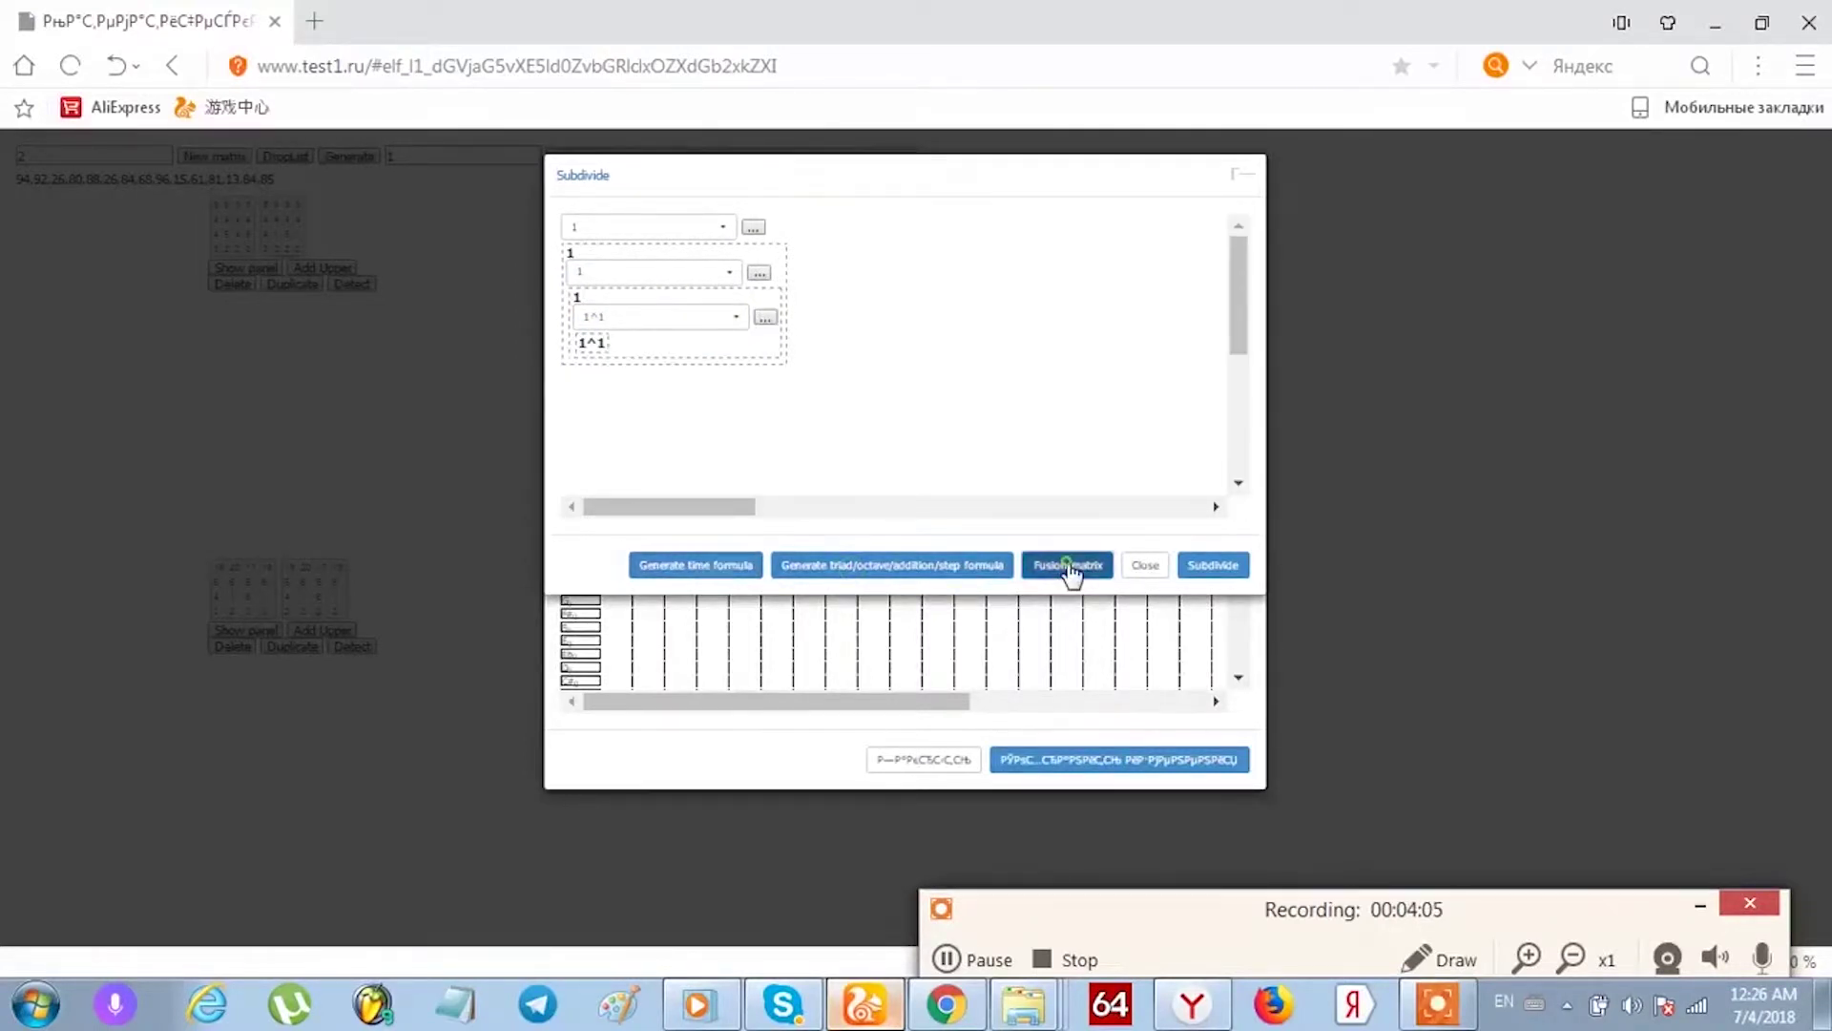
{"action": "left_click", "coordinate": [1207, 567]}
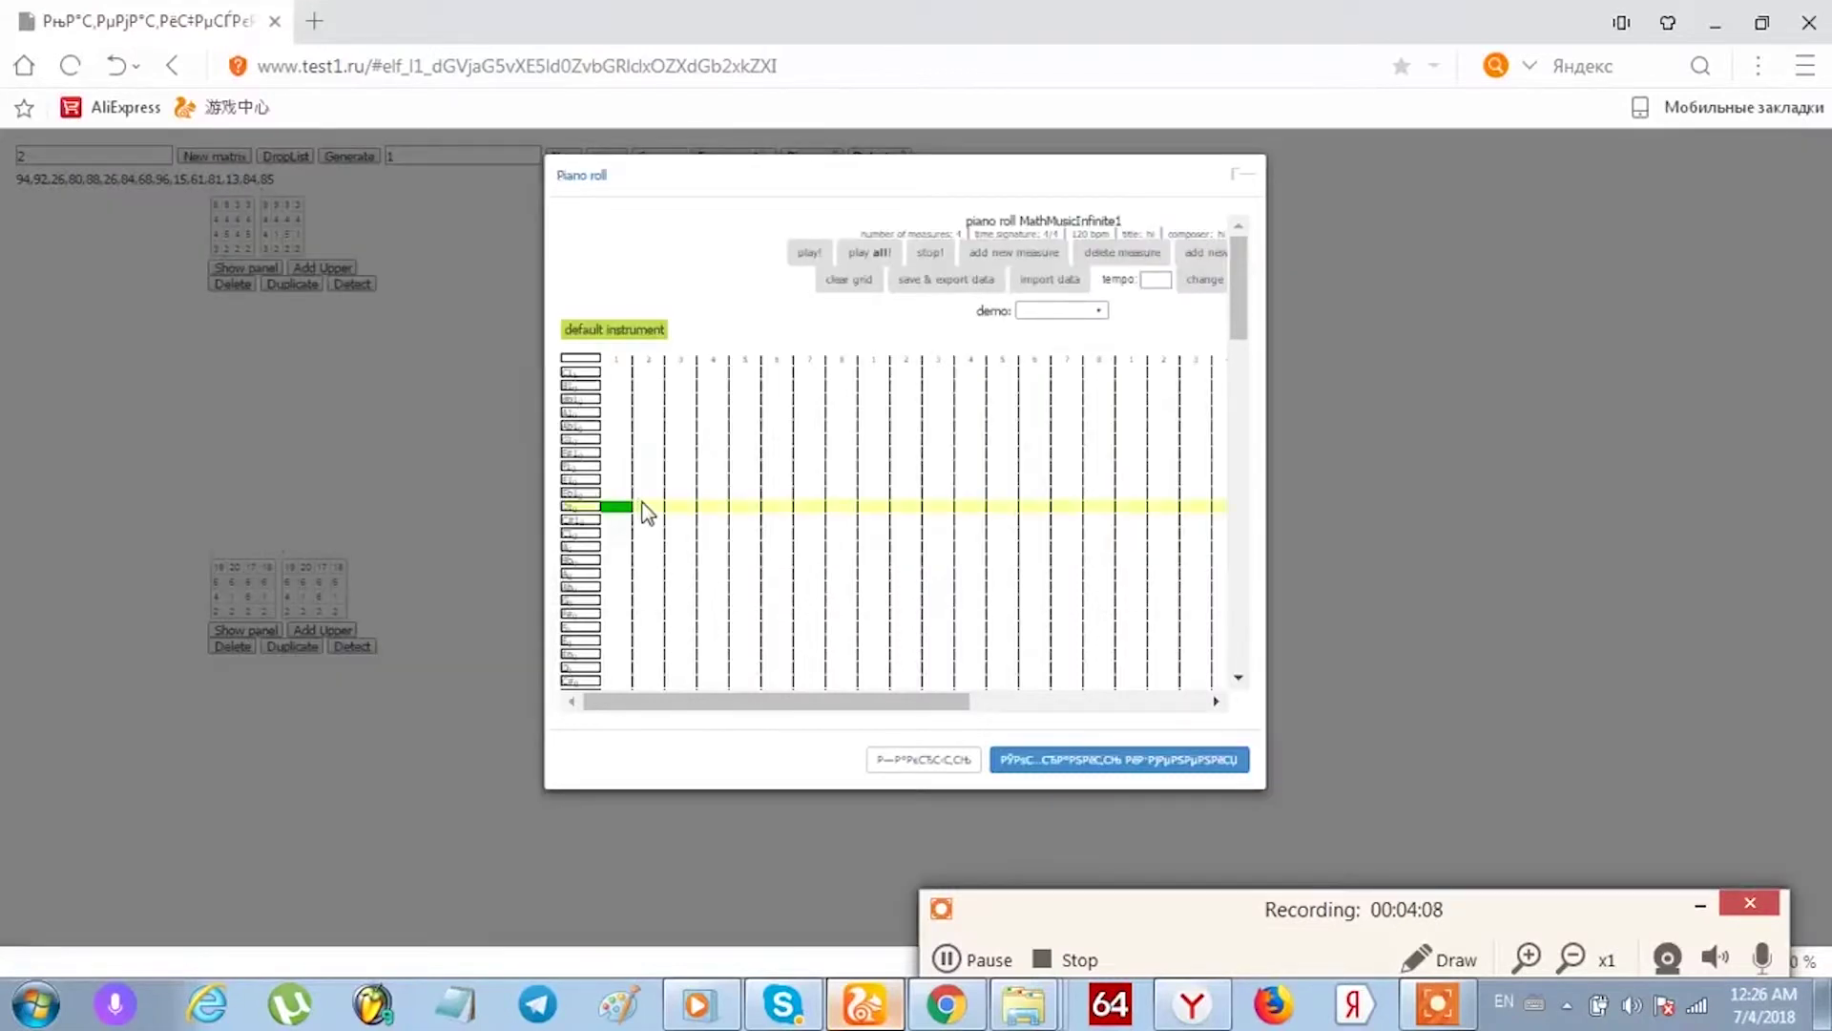
Add notes in columns 3 and 4 of the piano roll, on the same row as the first note.
{"action": "right_click", "coordinate": [642, 503]}
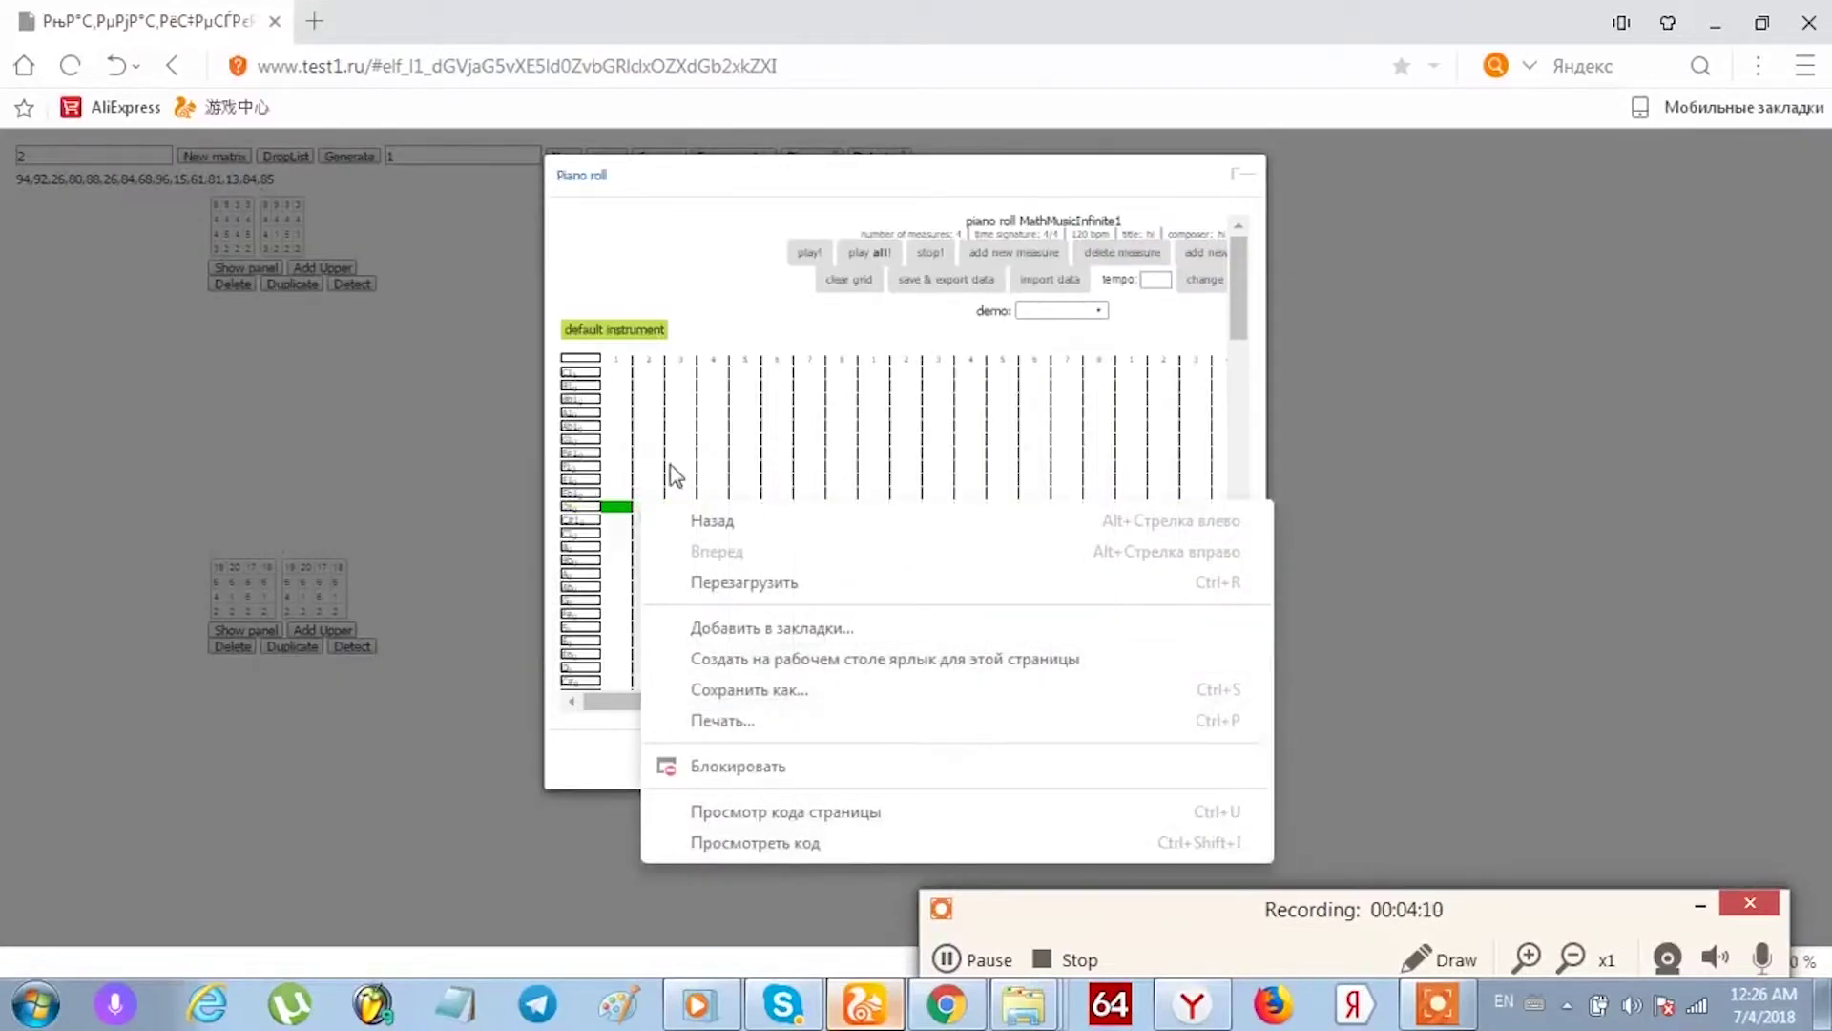
{"action": "right_click", "coordinate": [656, 470]}
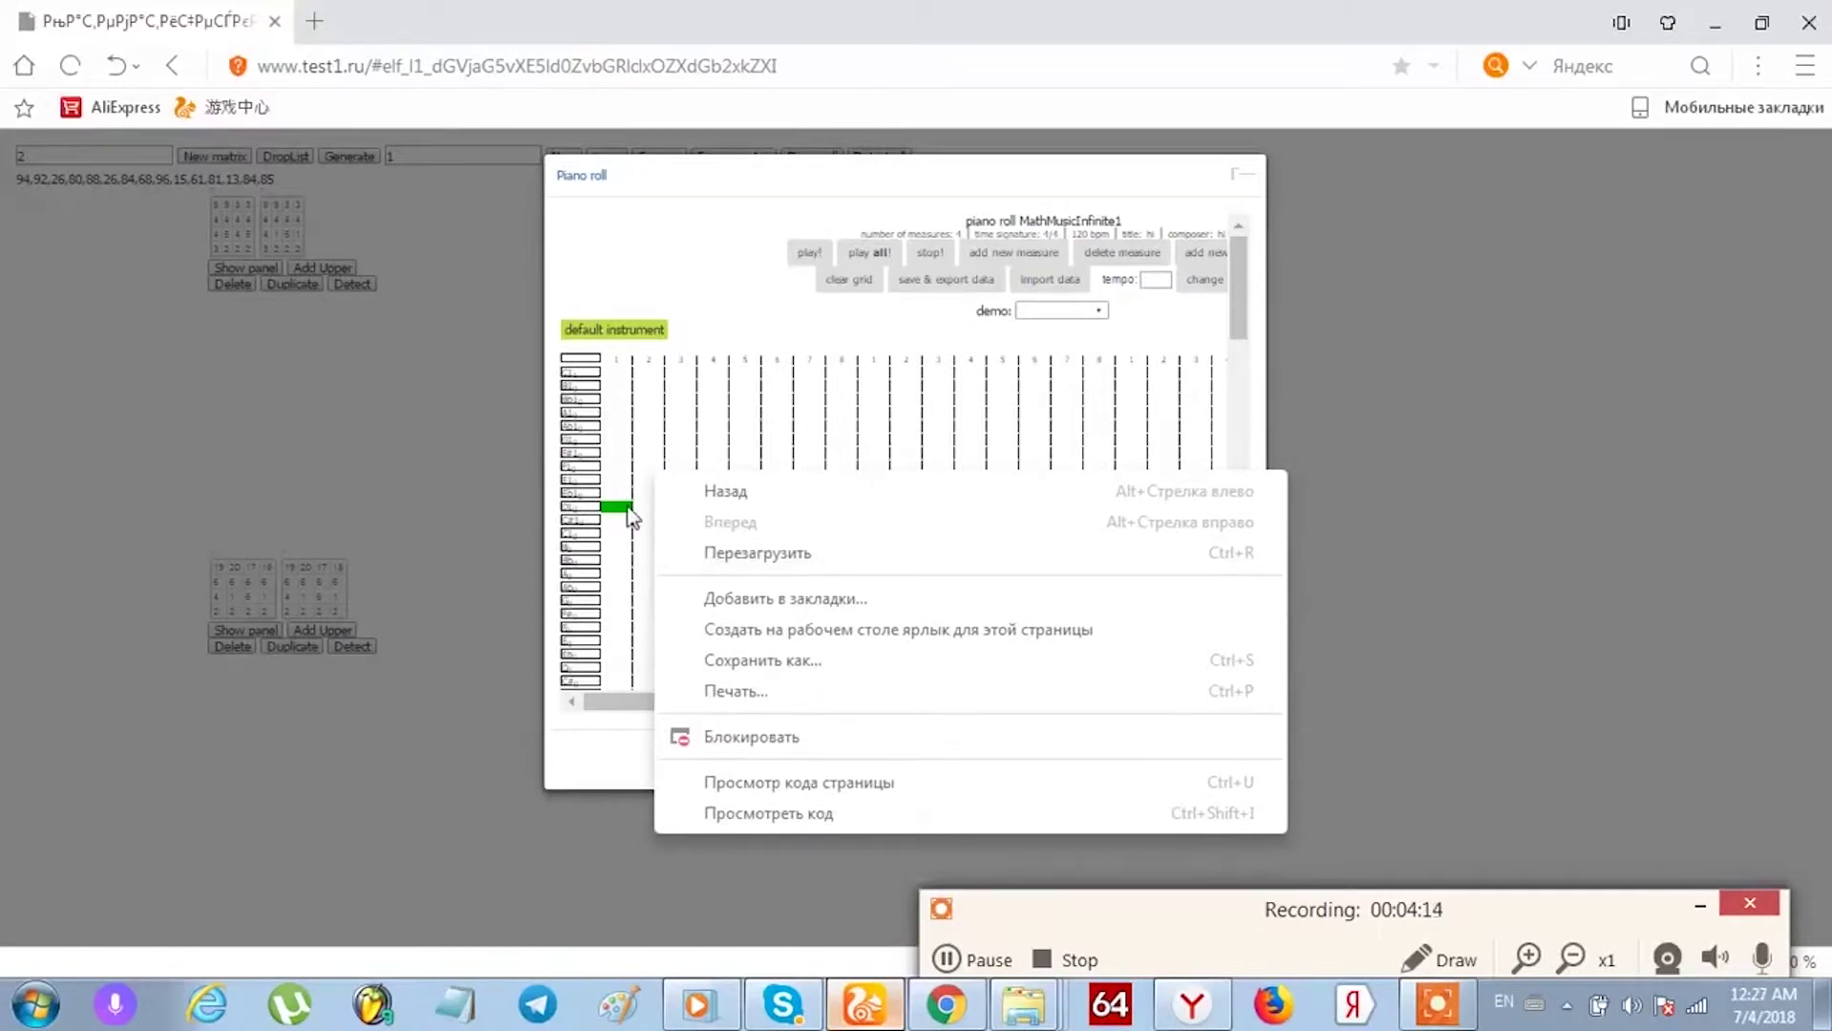
{"action": "left_click", "coordinate": [630, 515]}
{"action": "left_click_drag", "start_coordinate": [671, 507], "coordinate": [712, 507]}
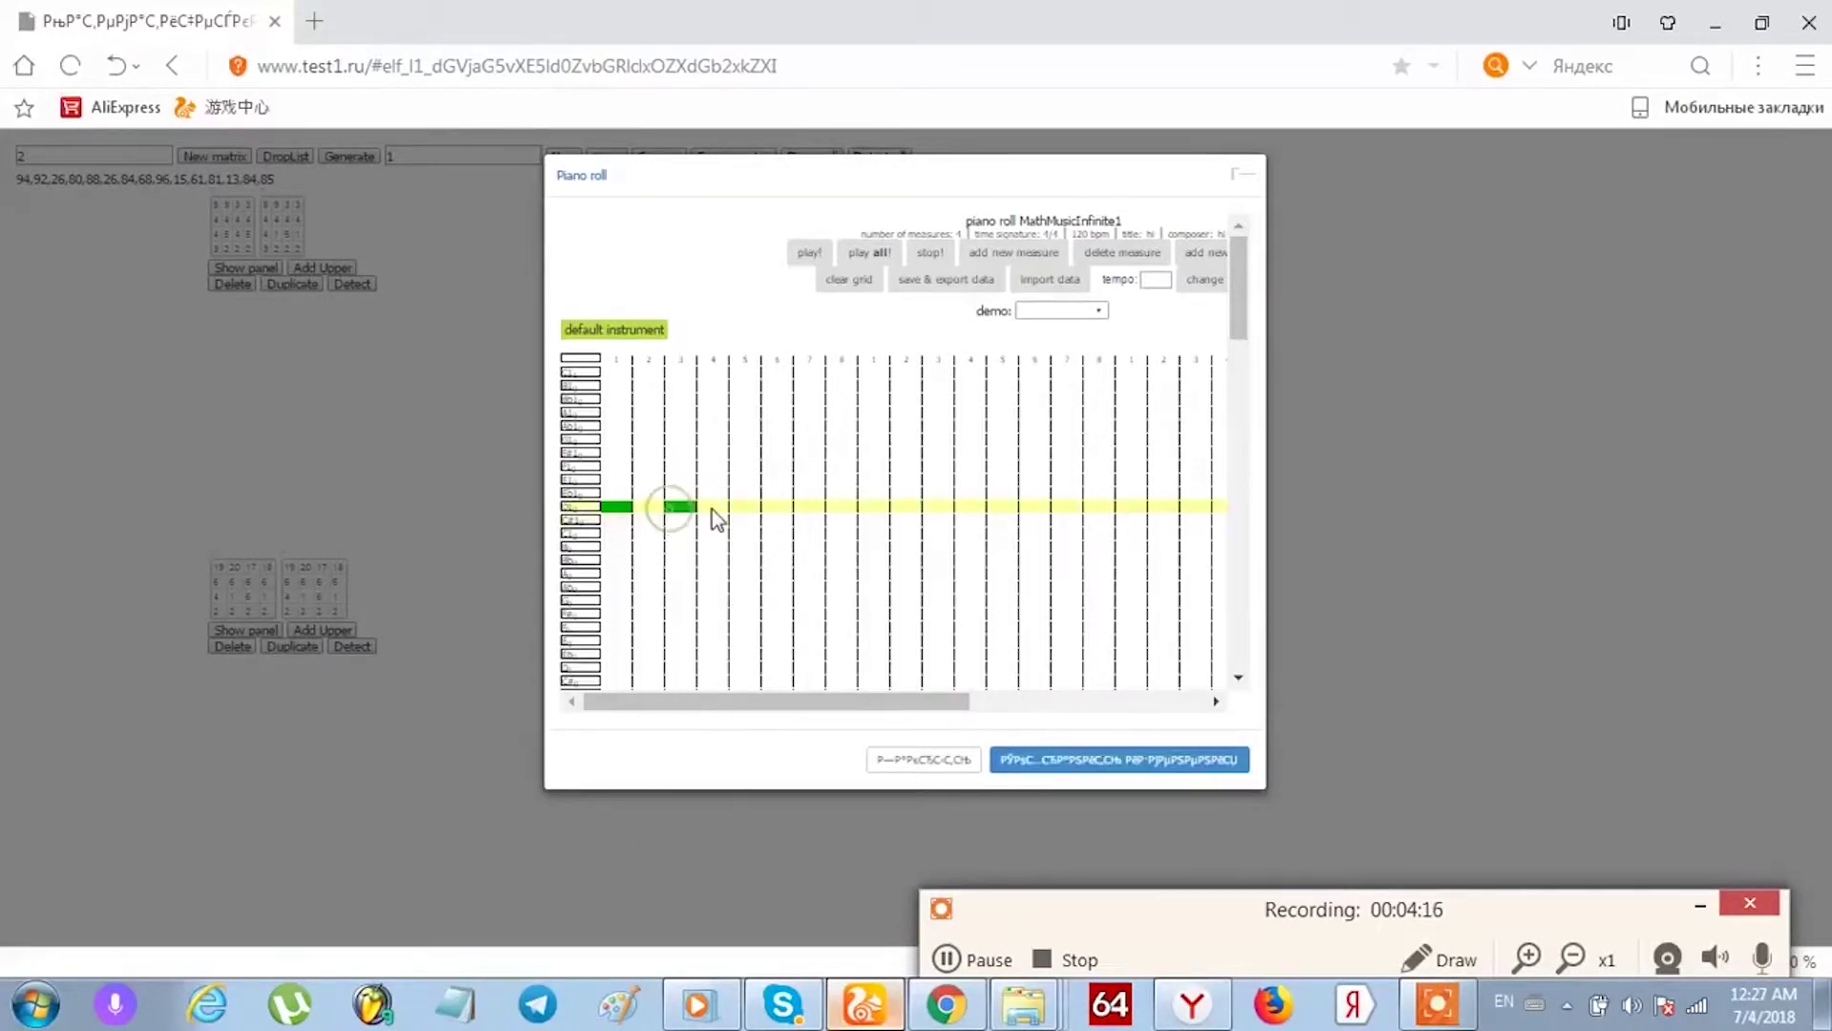
Open the Subdivide dialog again, keep the first level at 1, expand it and set the second level to 2.
{"action": "right_click", "coordinate": [655, 512]}
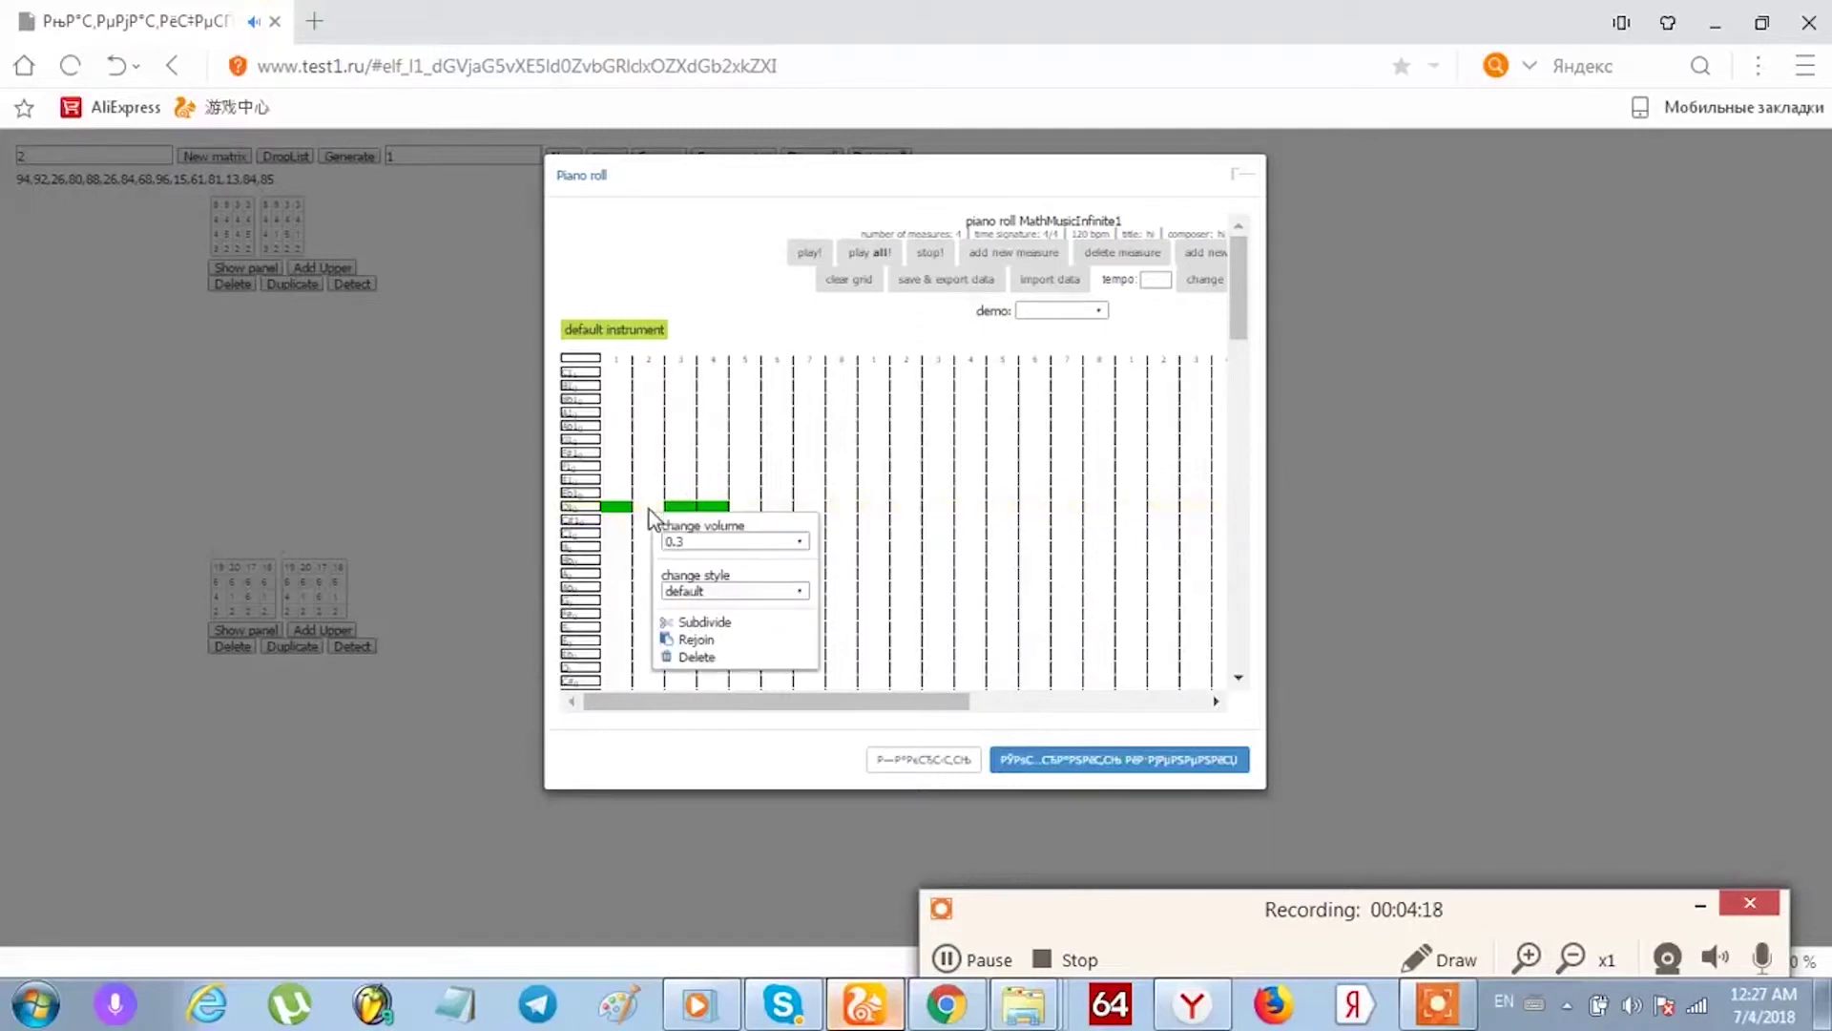
{"action": "left_click", "coordinate": [692, 621]}
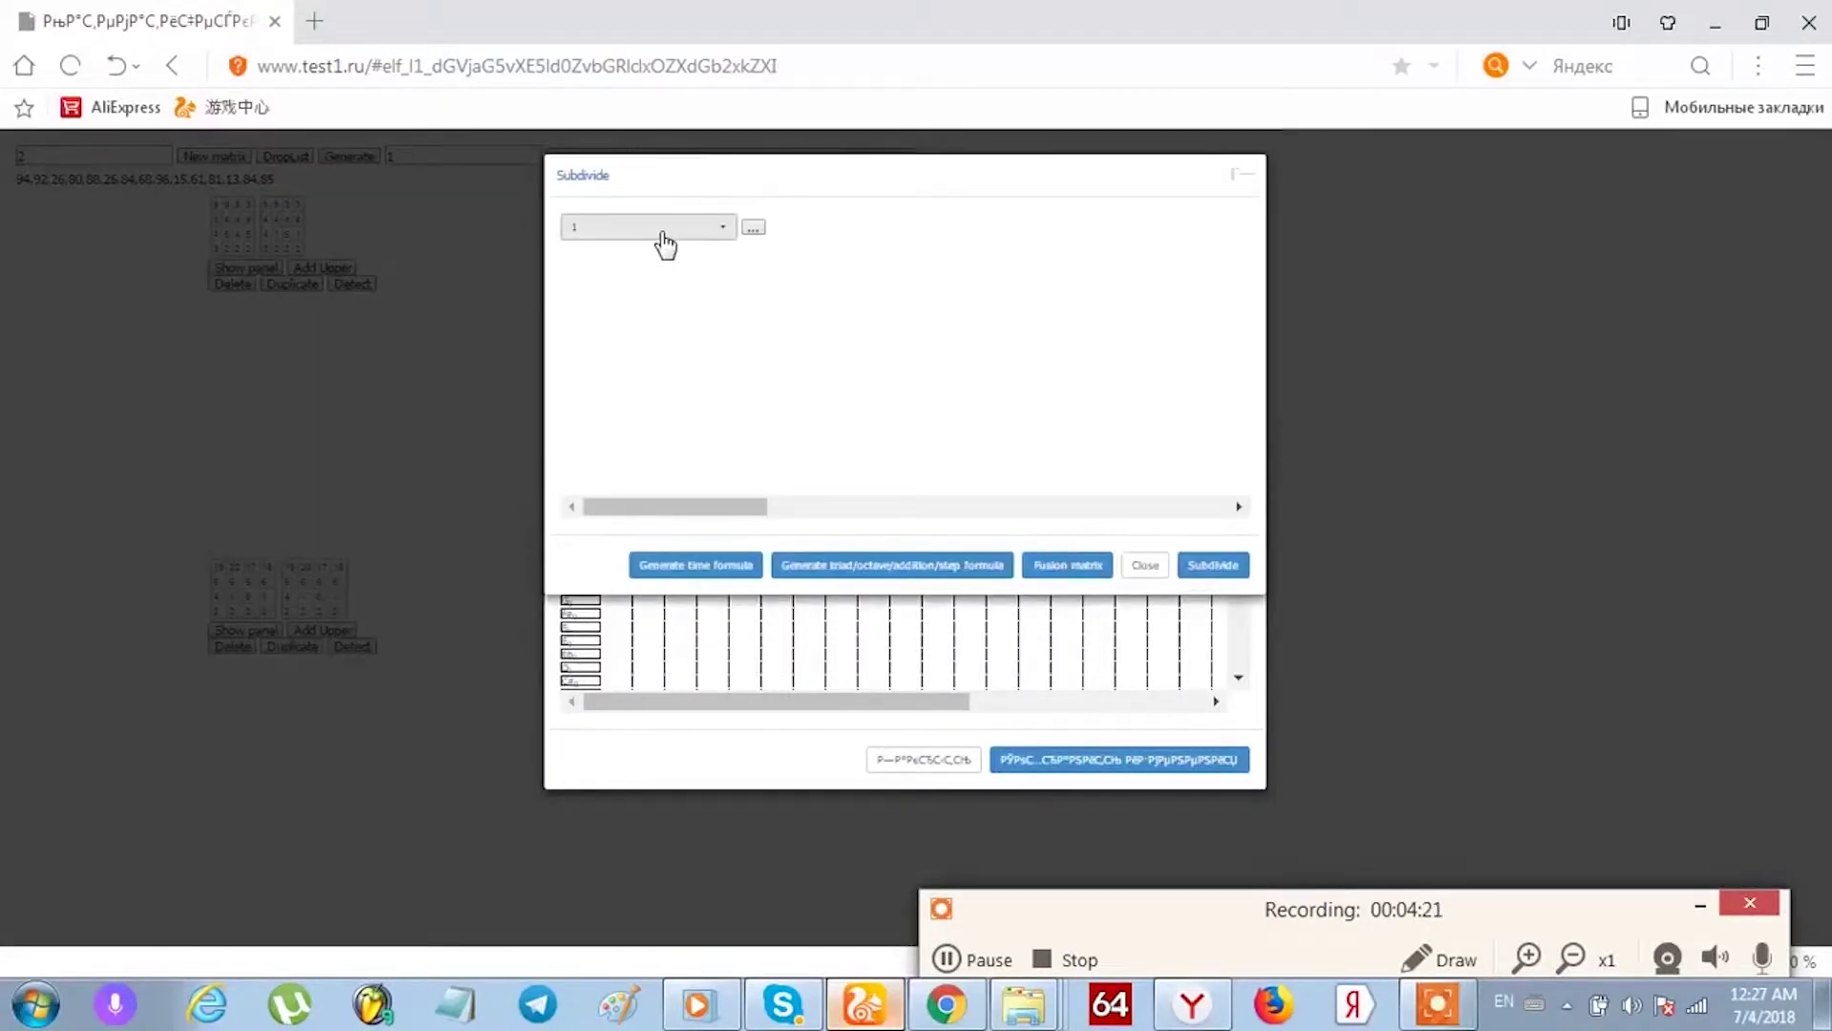
{"action": "left_click", "coordinate": [662, 235]}
{"action": "left_click", "coordinate": [634, 277]}
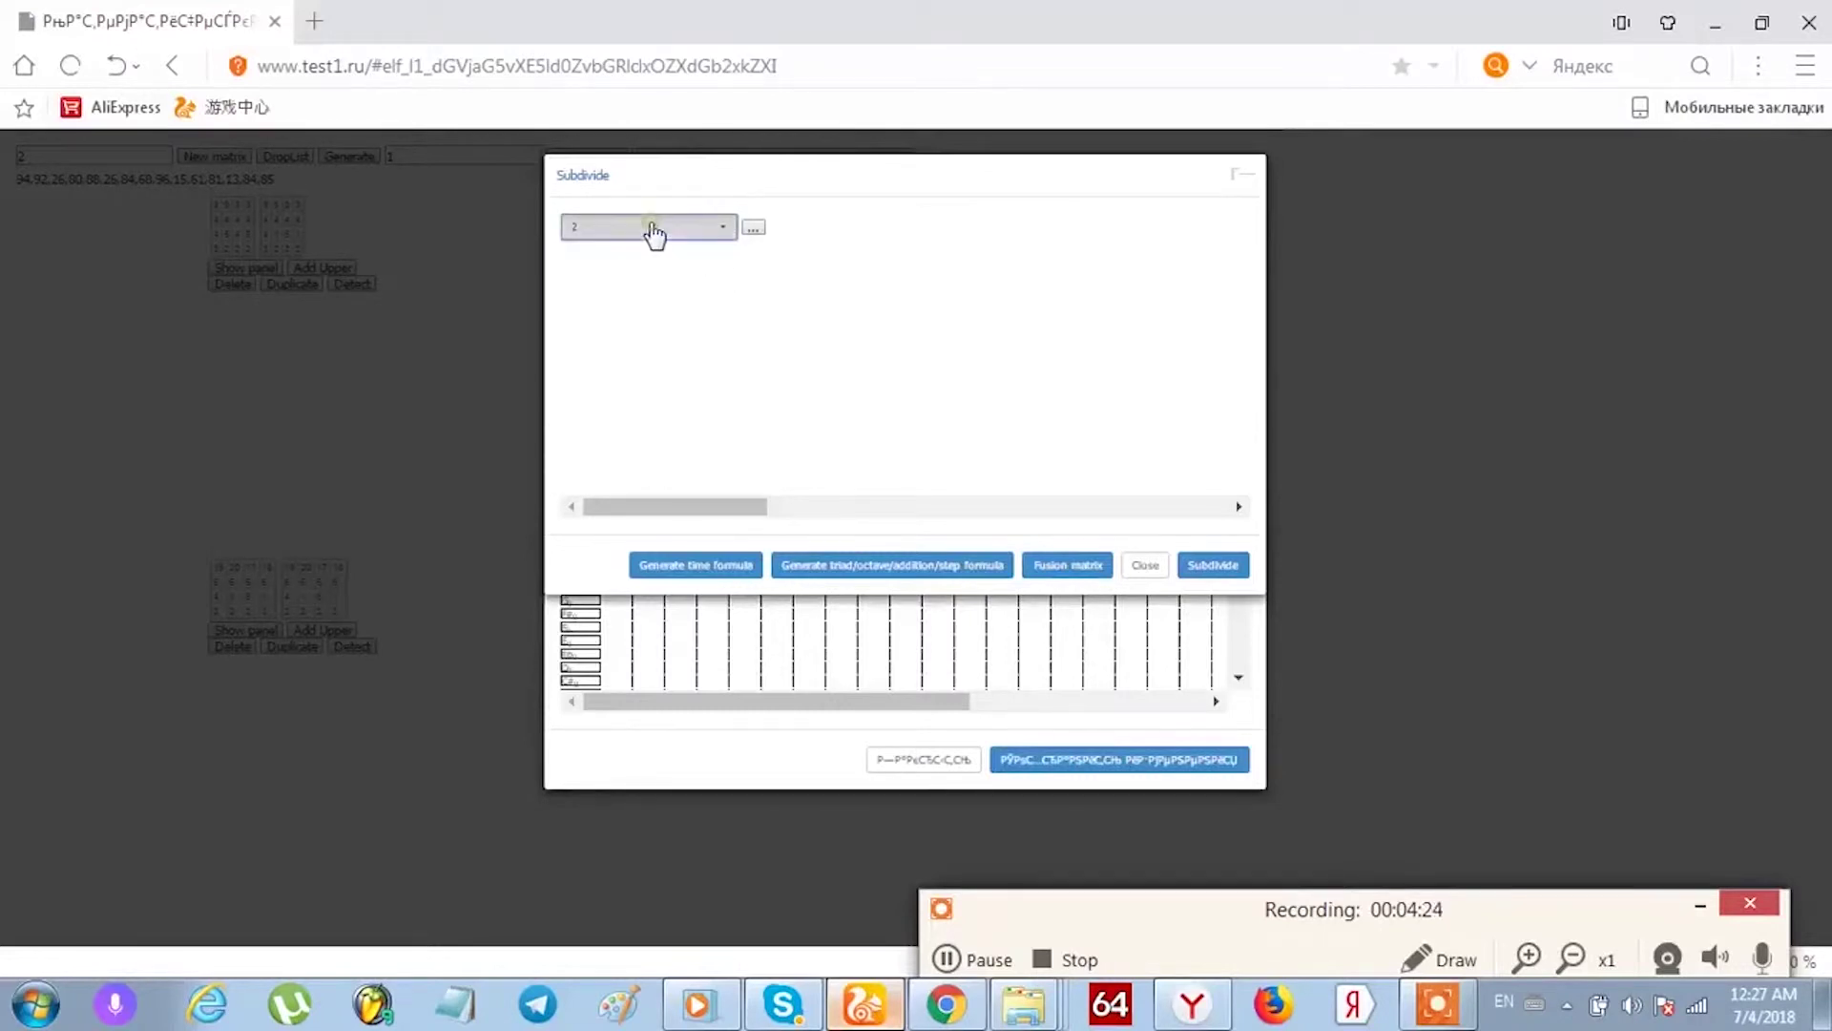
{"action": "left_click", "coordinate": [652, 229]}
{"action": "left_click", "coordinate": [633, 260]}
{"action": "left_click", "coordinate": [754, 228]}
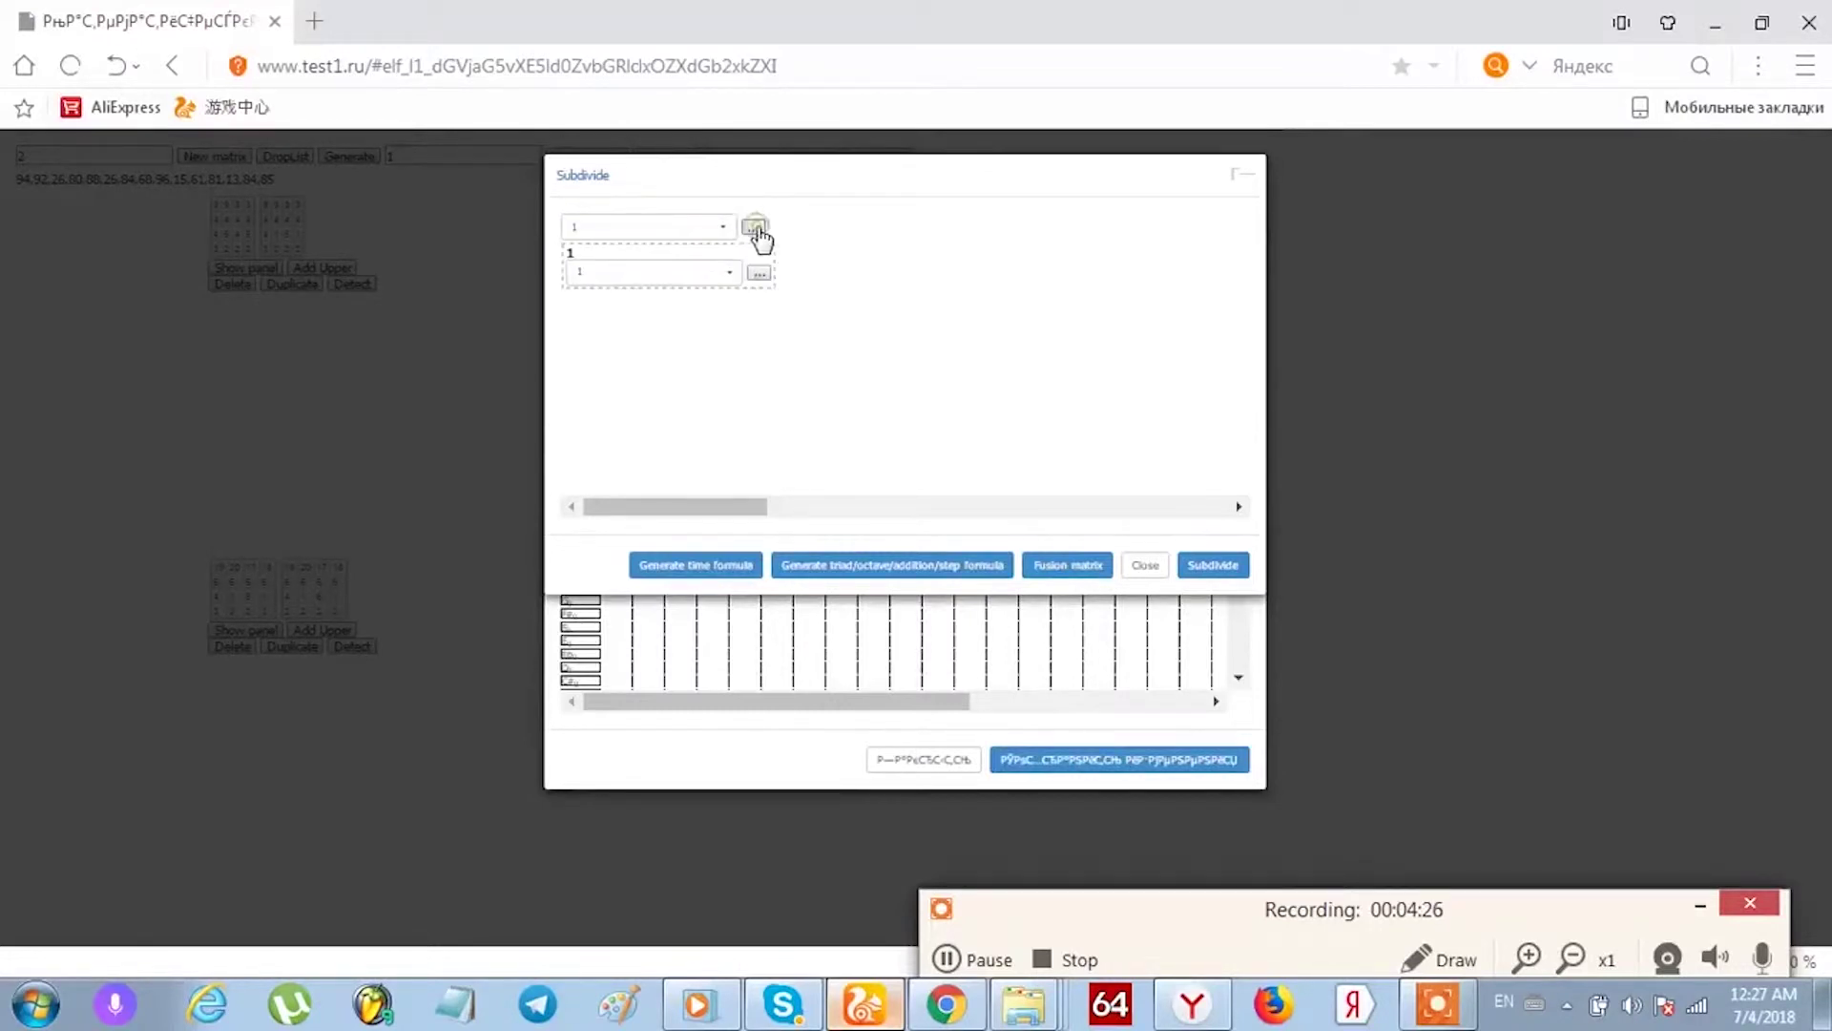
{"action": "left_click", "coordinate": [651, 274]}
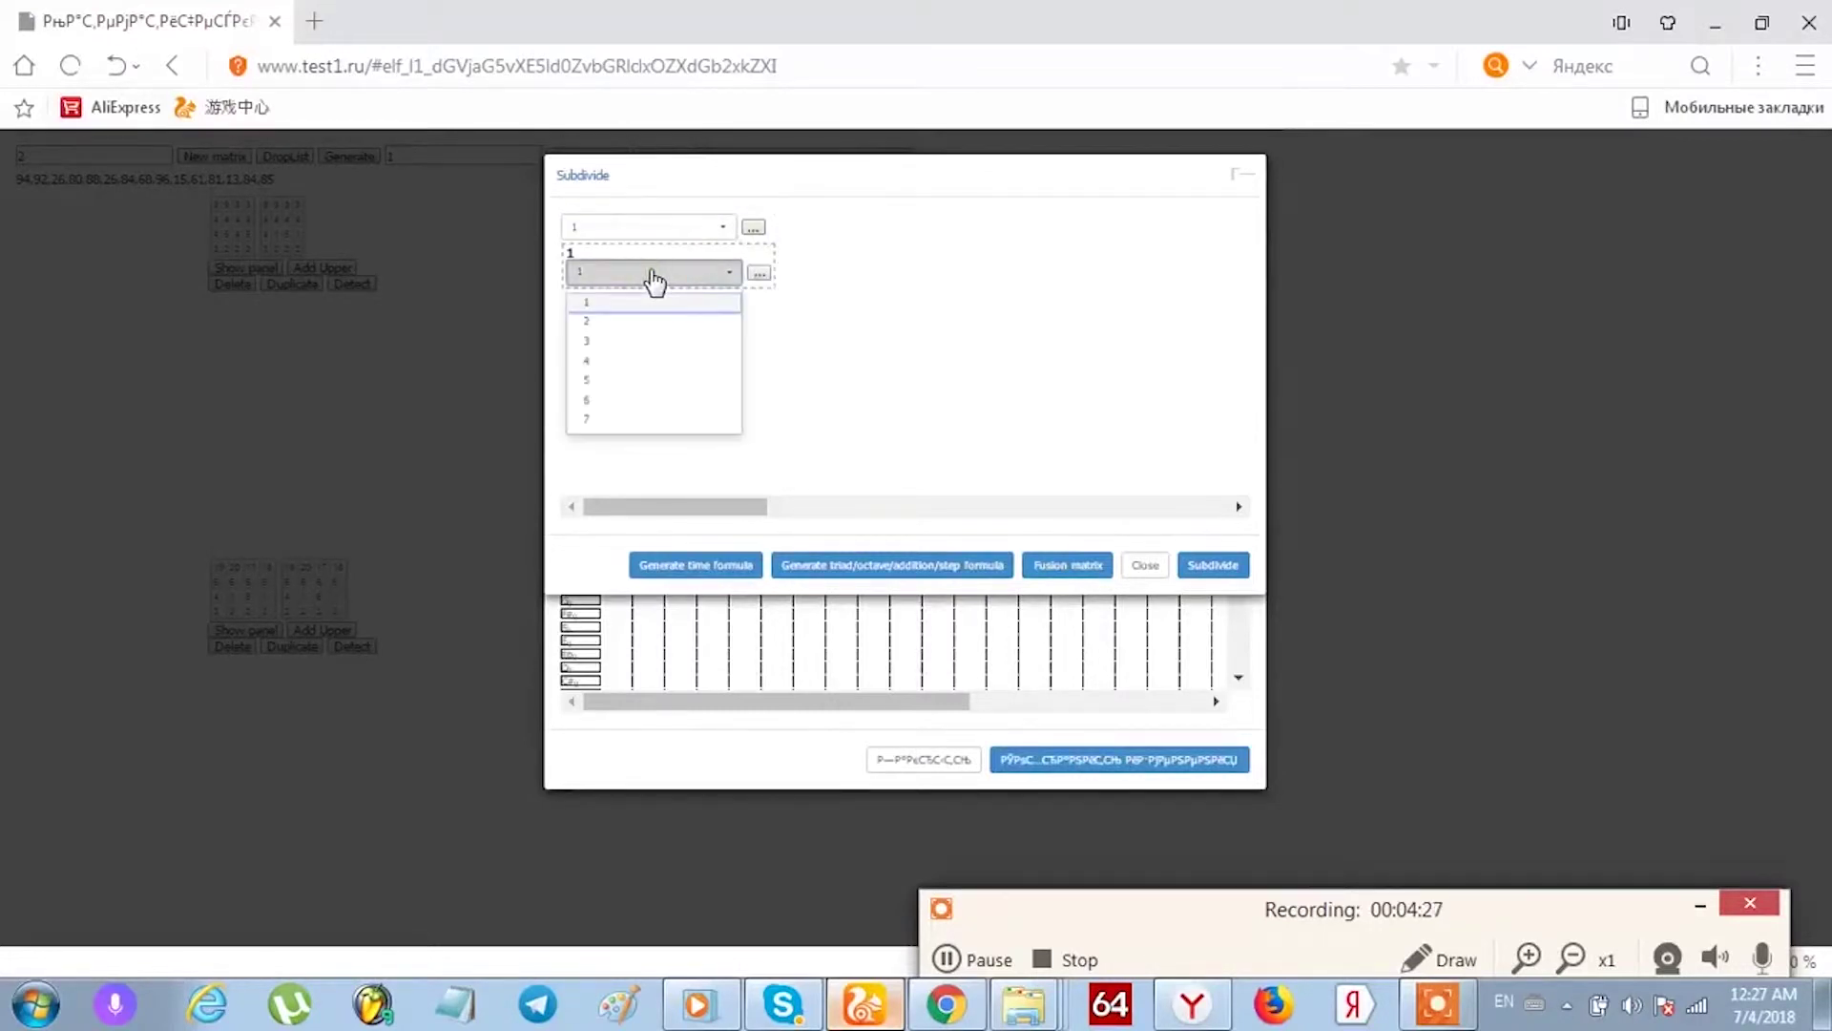
{"action": "left_click", "coordinate": [601, 322]}
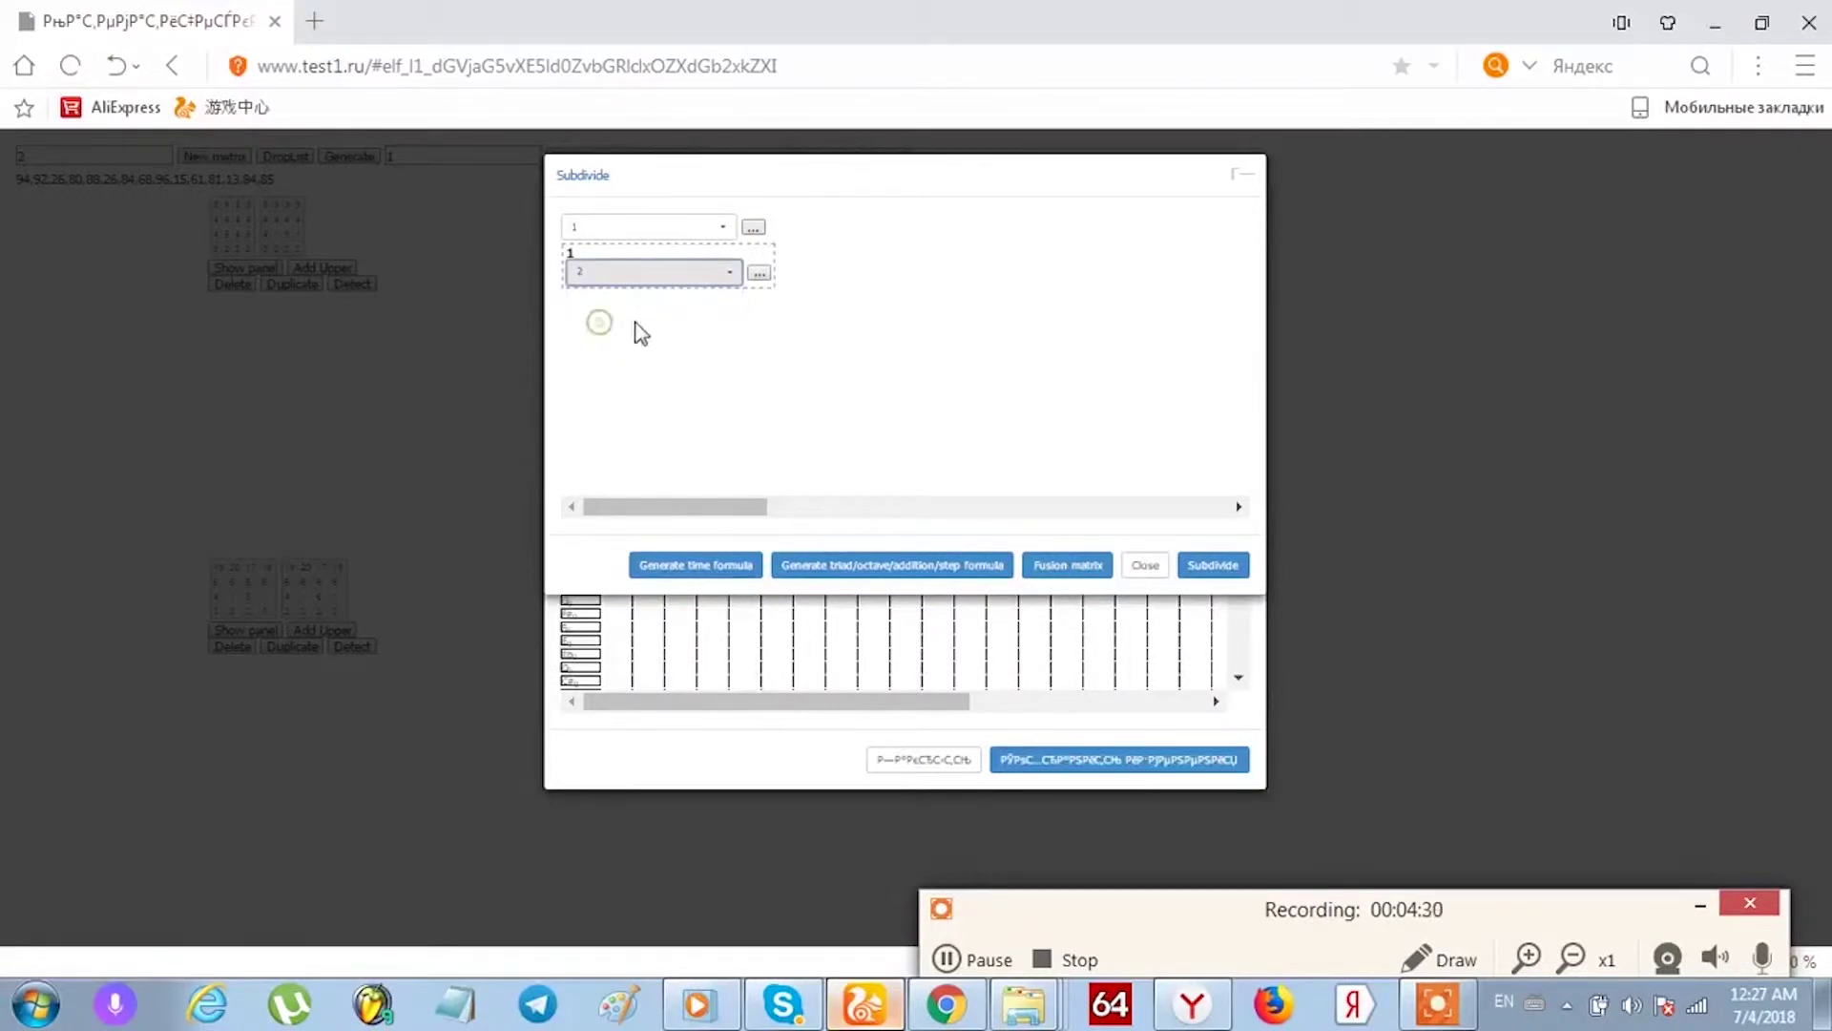
Expand the second level 2, set both of its sublevels to 2^1 and expand the second sublevel.
{"action": "left_click", "coordinate": [758, 274]}
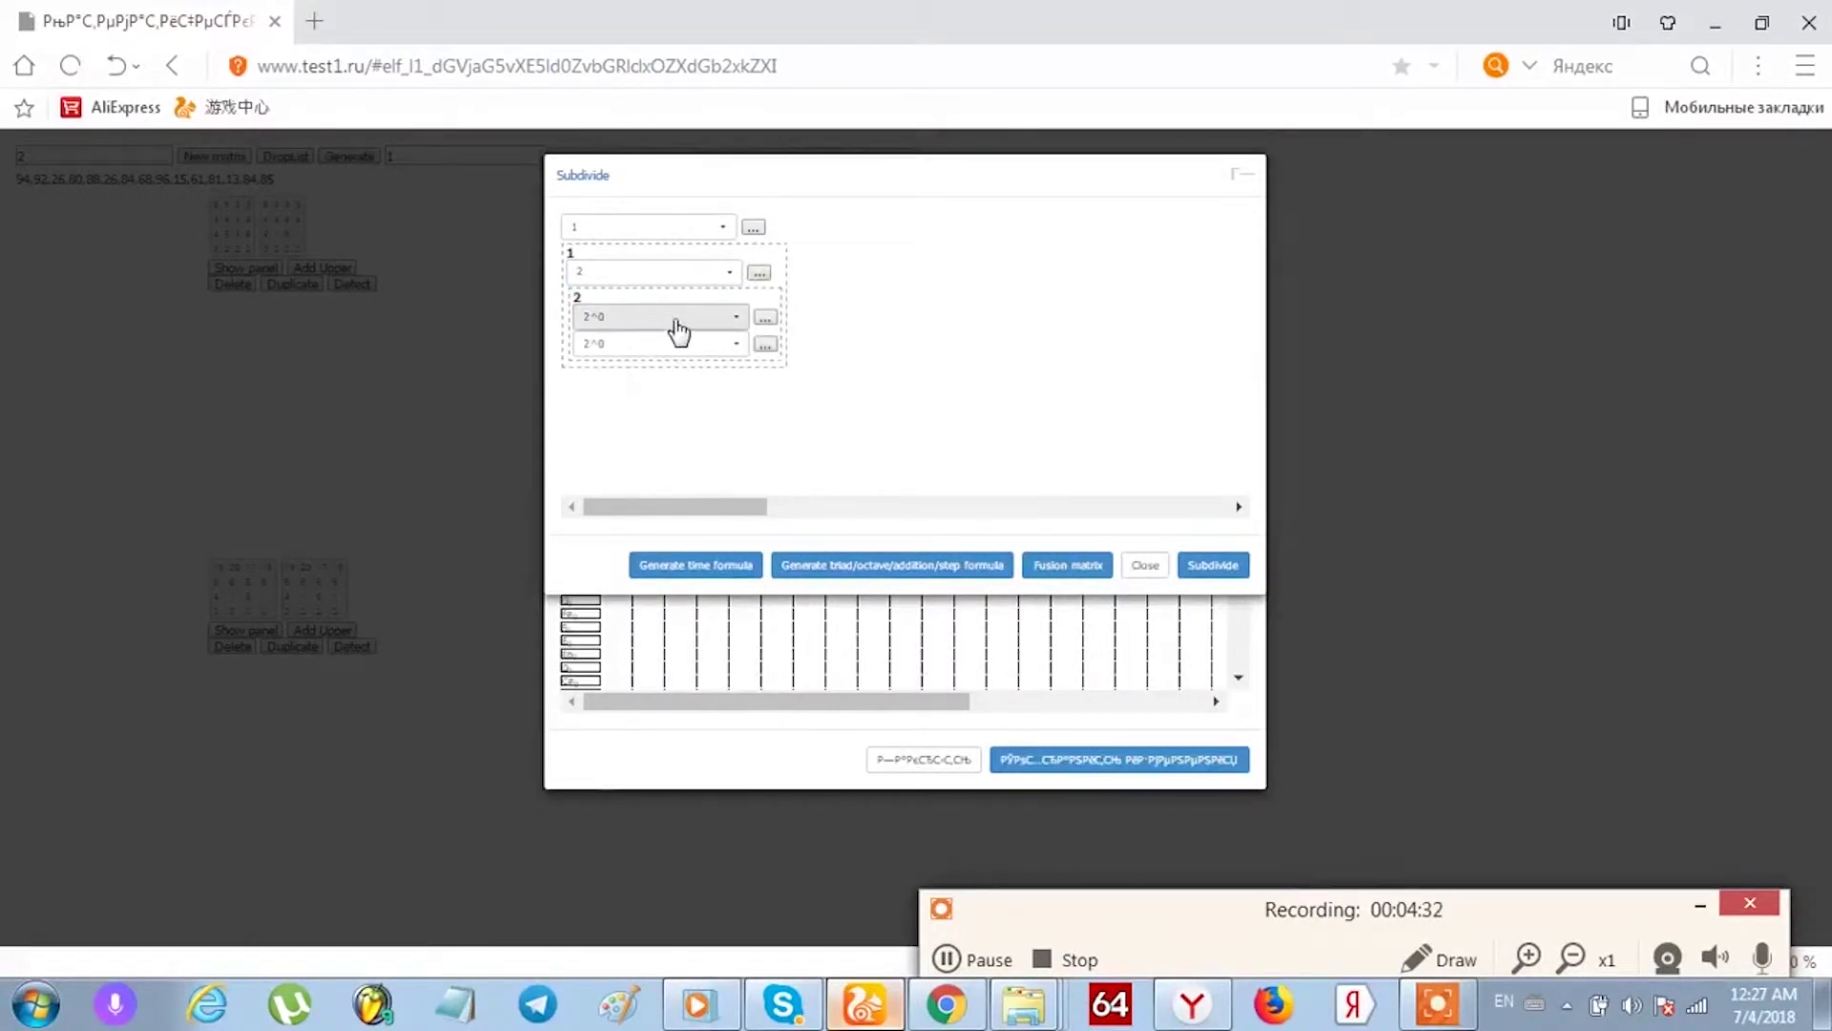
{"action": "left_click", "coordinate": [675, 321]}
{"action": "left_click", "coordinate": [612, 381]}
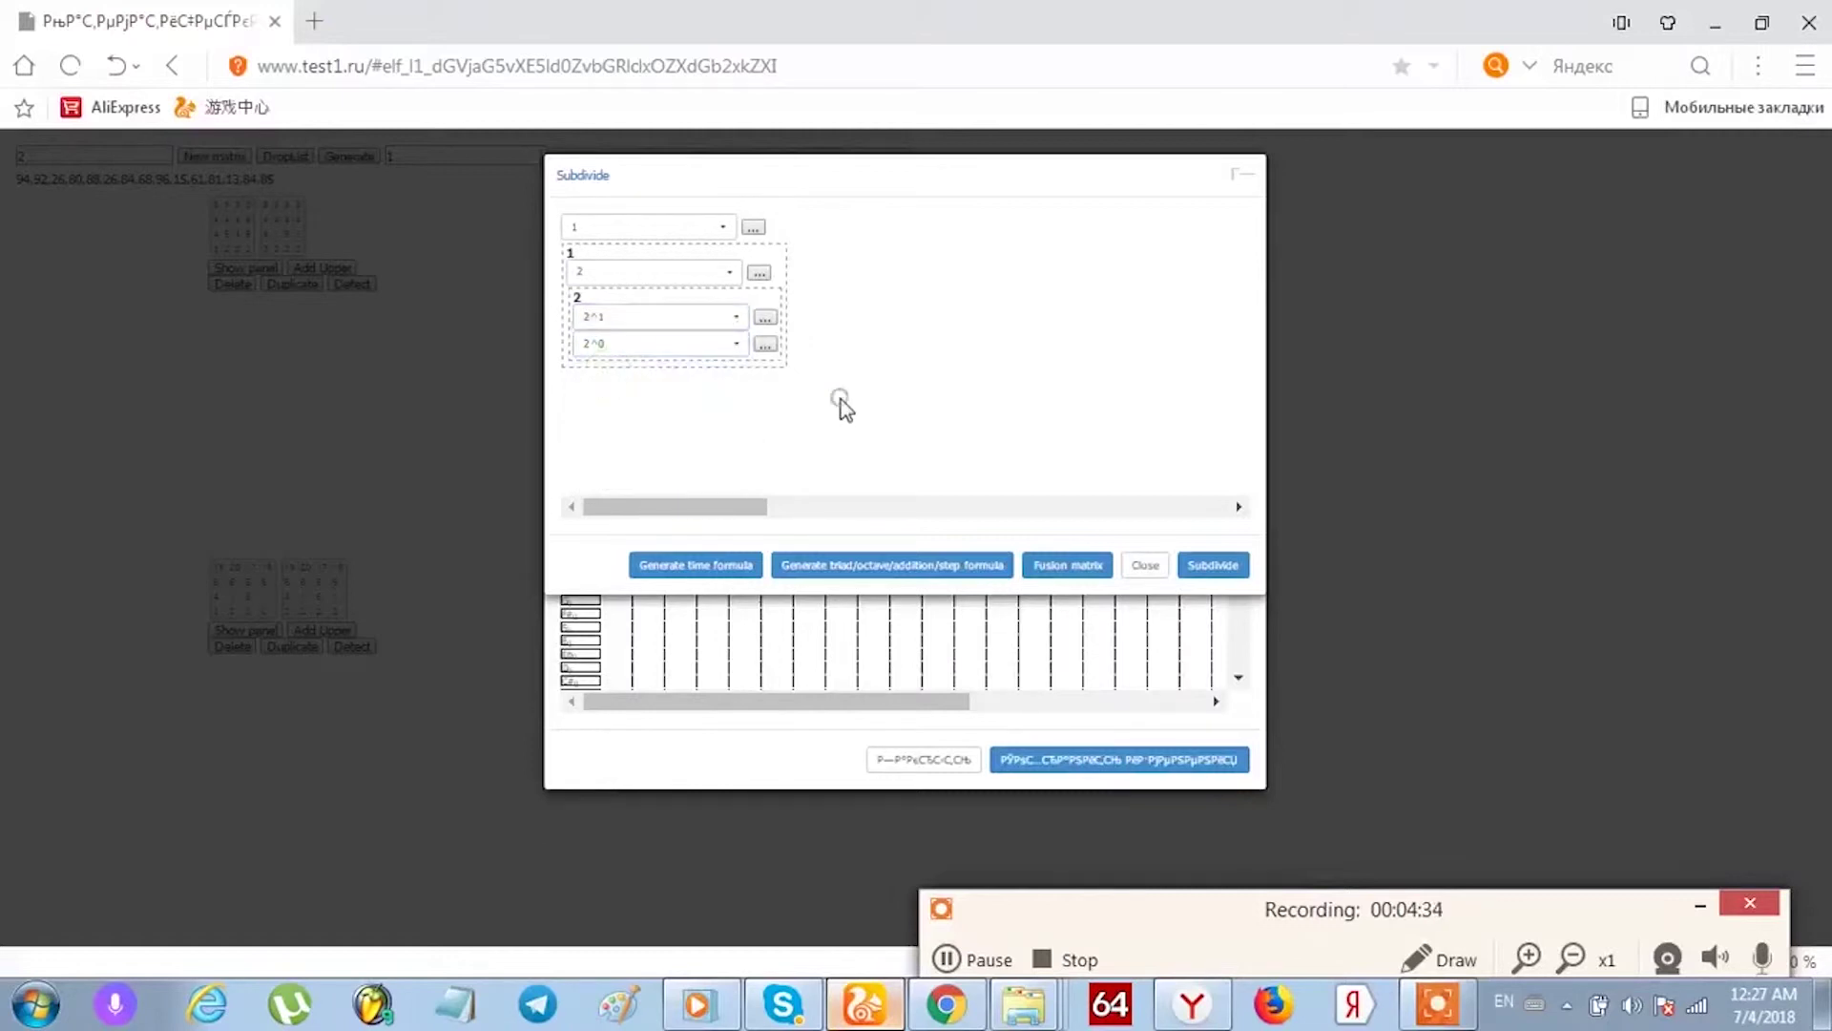
{"action": "left_click", "coordinate": [628, 346]}
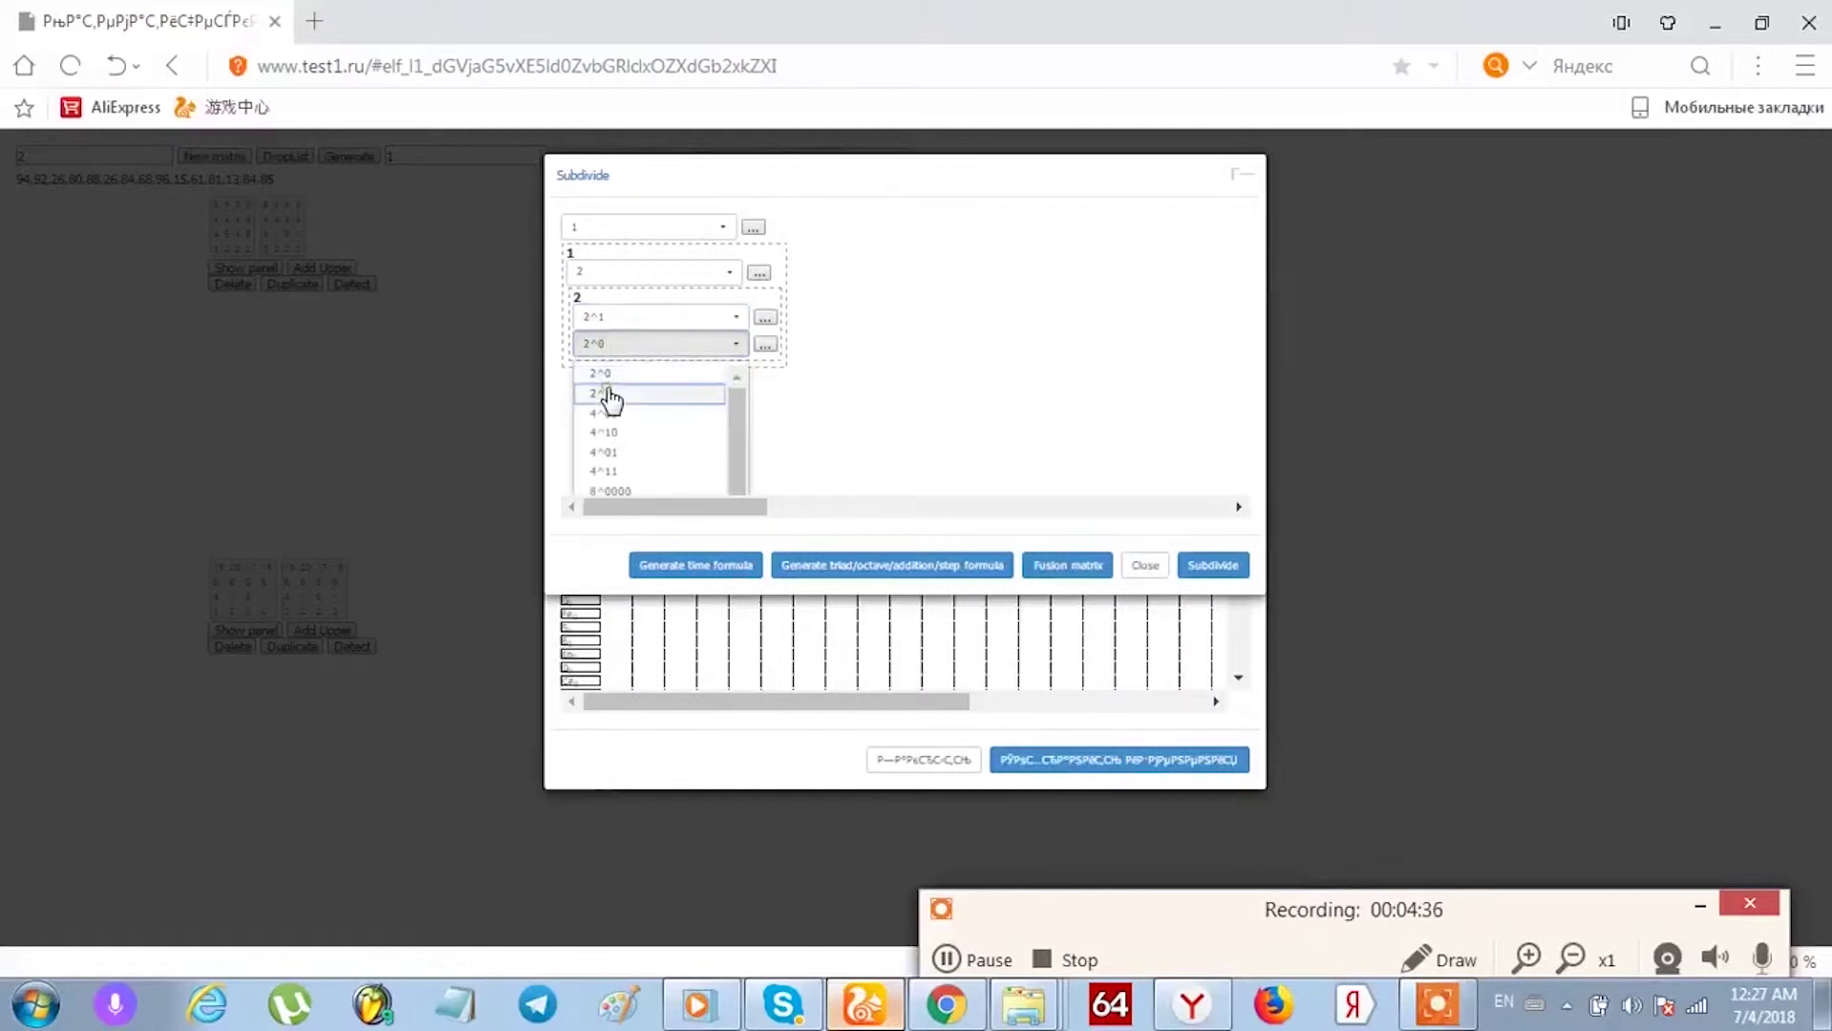
{"action": "left_click", "coordinate": [606, 393]}
{"action": "left_click", "coordinate": [765, 344]}
{"action": "left_click", "coordinate": [765, 344]}
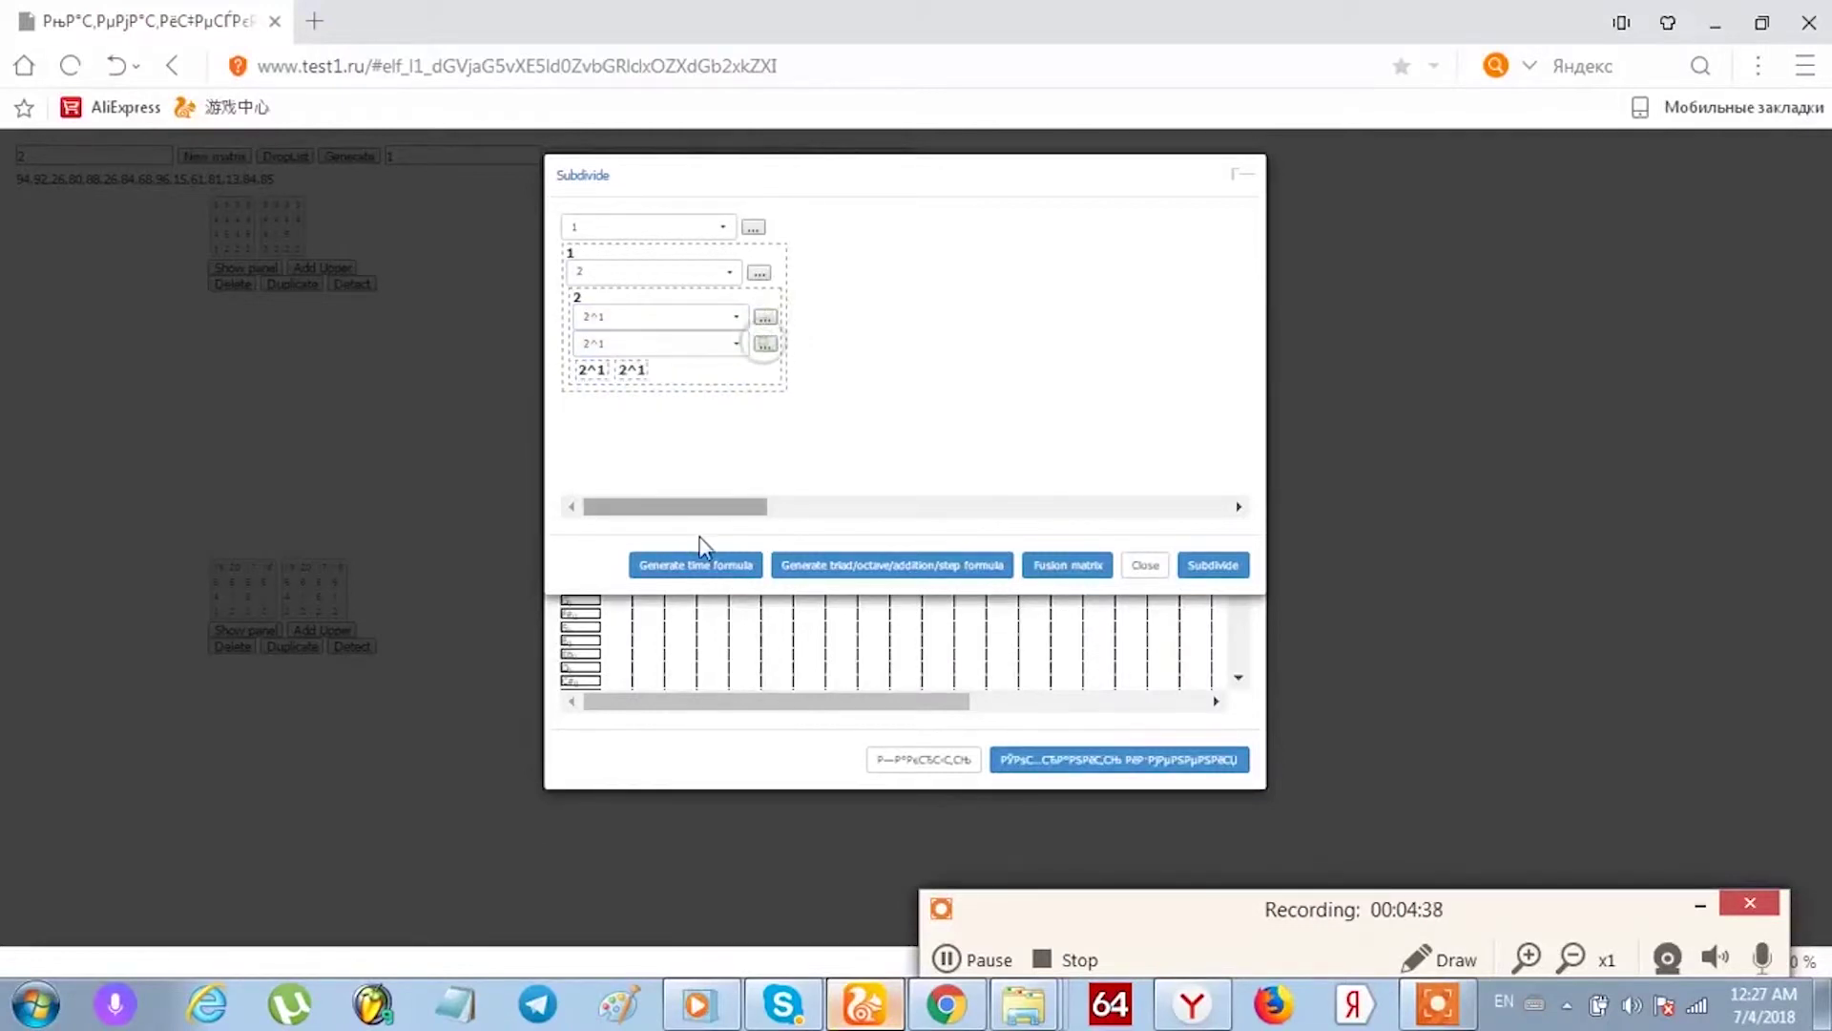
Generate the fusion matrix, apply Subdivide, and add a note in the second half of split column 2 on the existing note row.
{"action": "left_click", "coordinate": [1078, 567]}
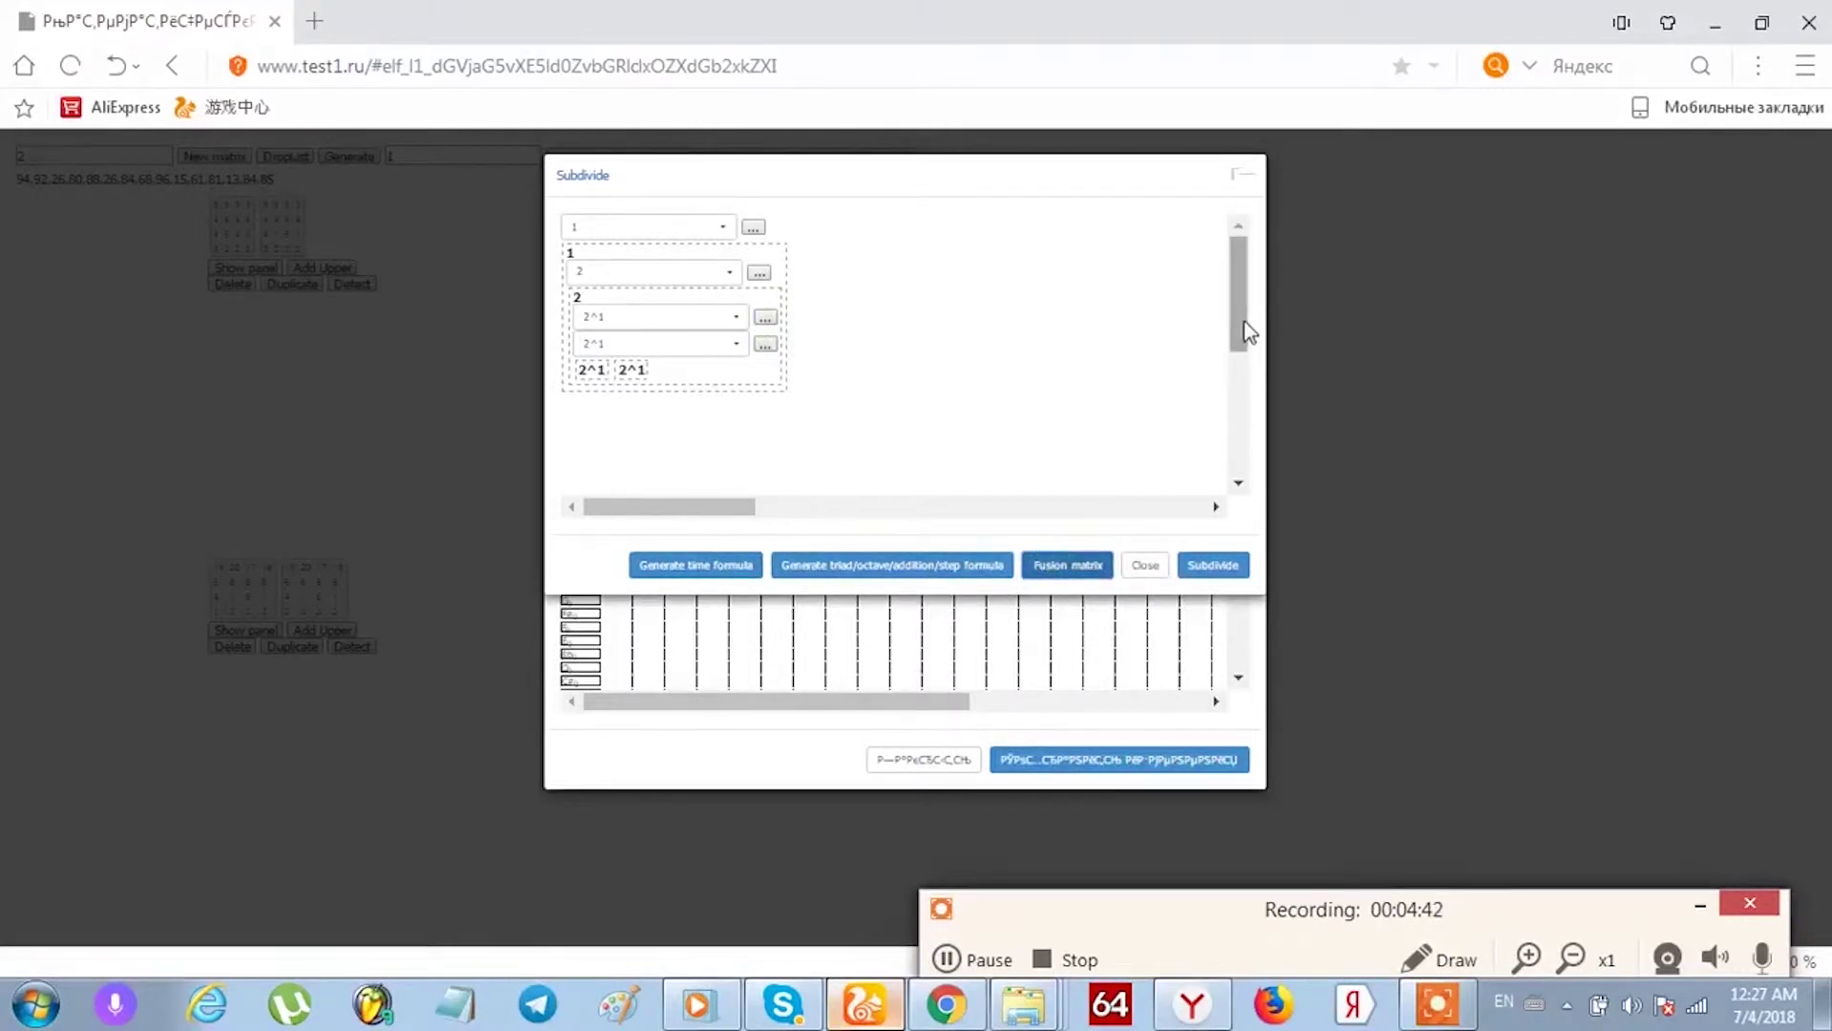
{"action": "left_click_drag", "start_coordinate": [1239, 343], "coordinate": [1245, 461]}
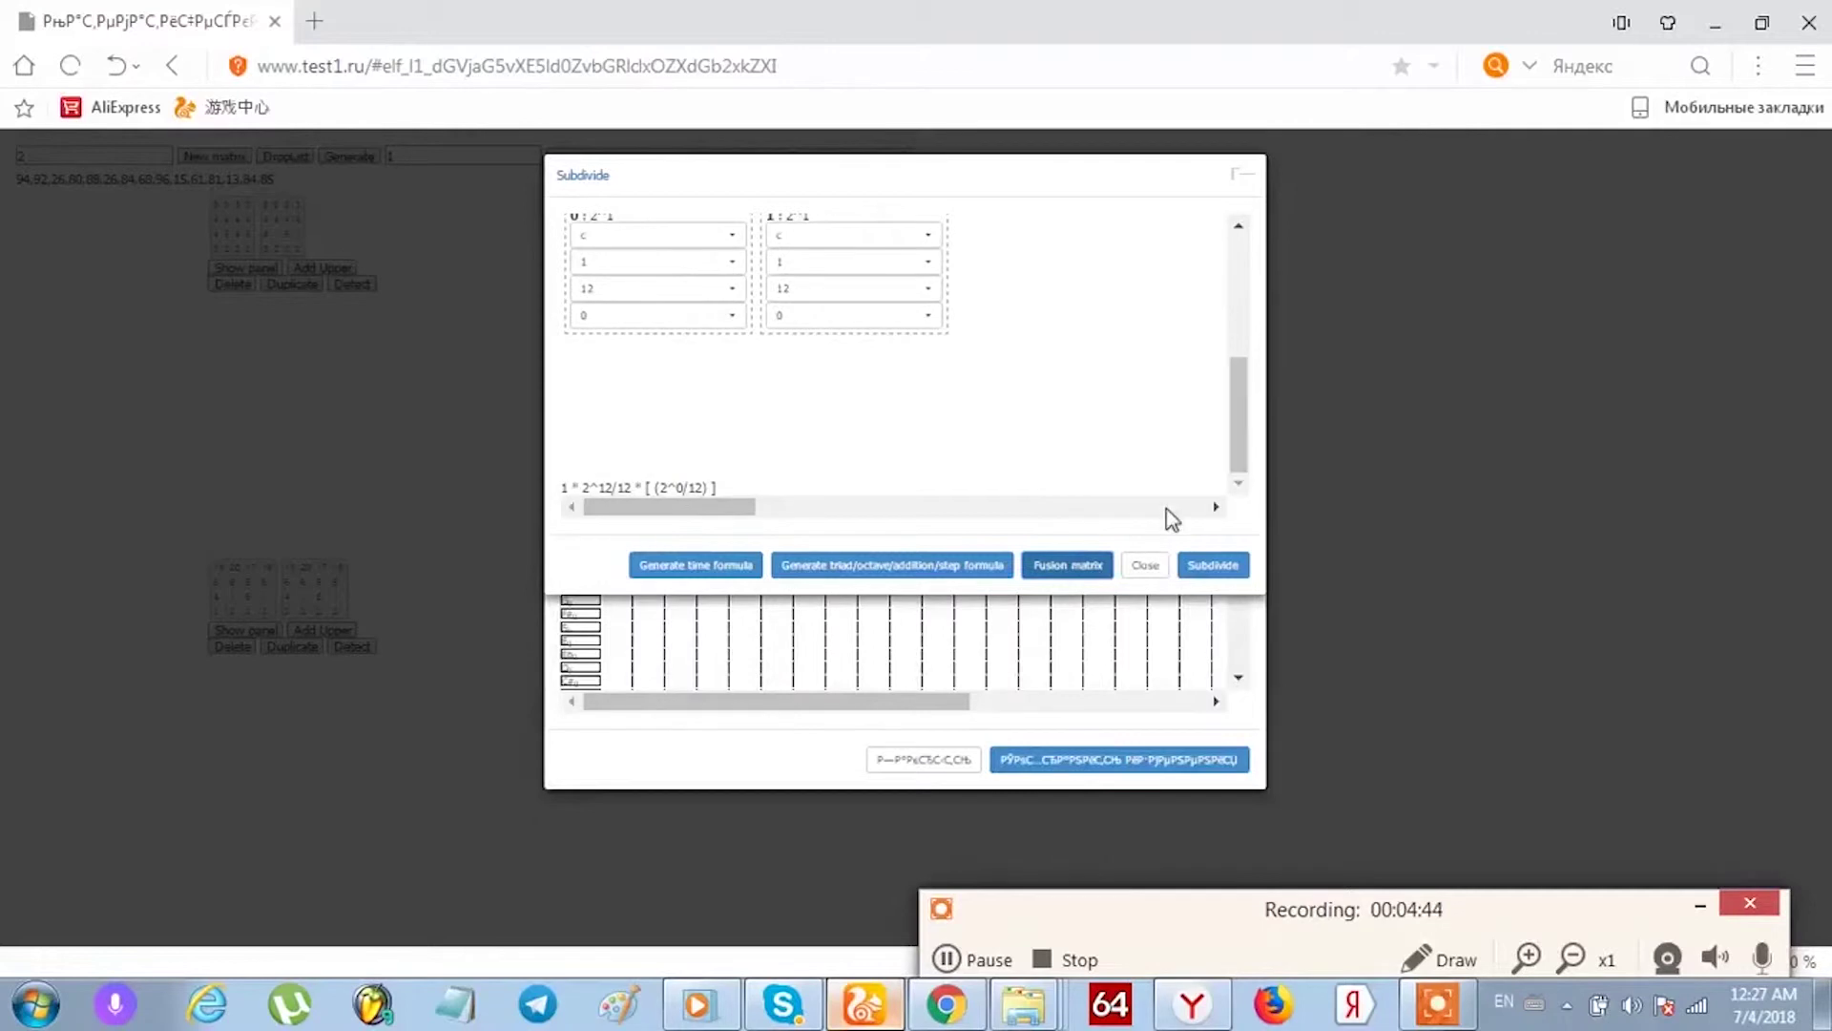
{"action": "left_click", "coordinate": [1213, 563]}
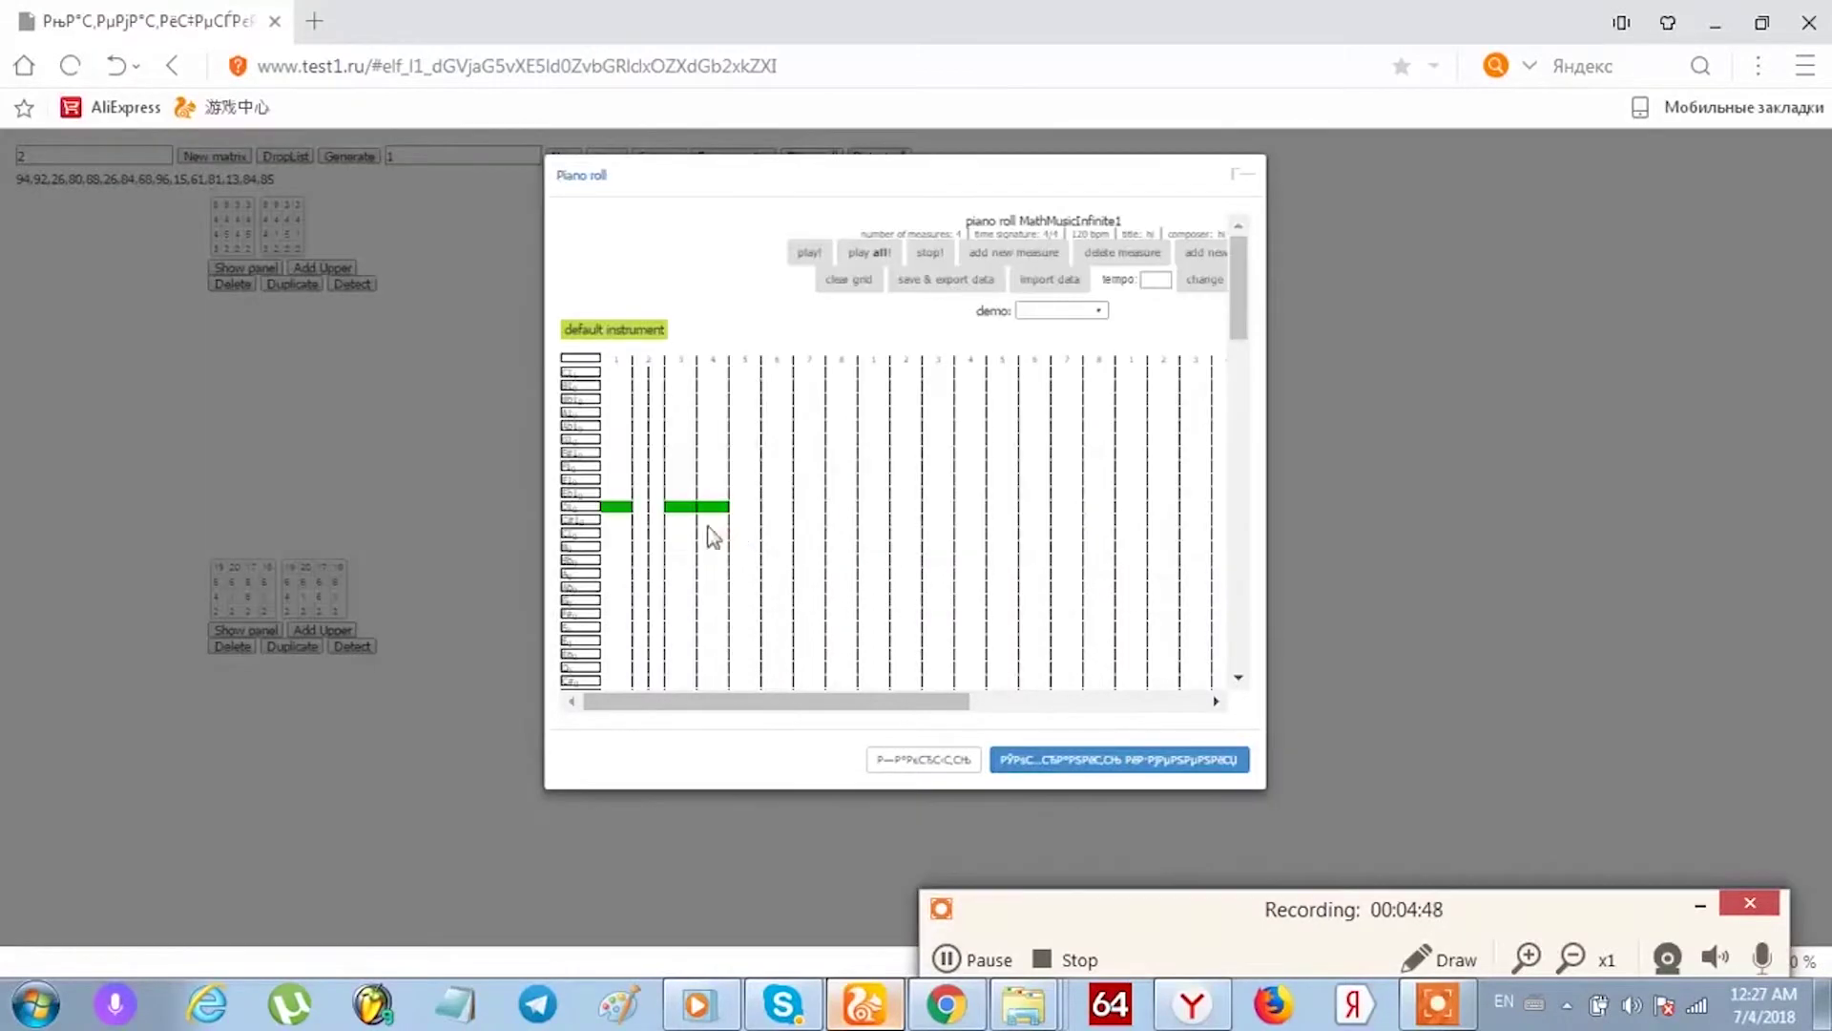
{"action": "left_click", "coordinate": [655, 505]}
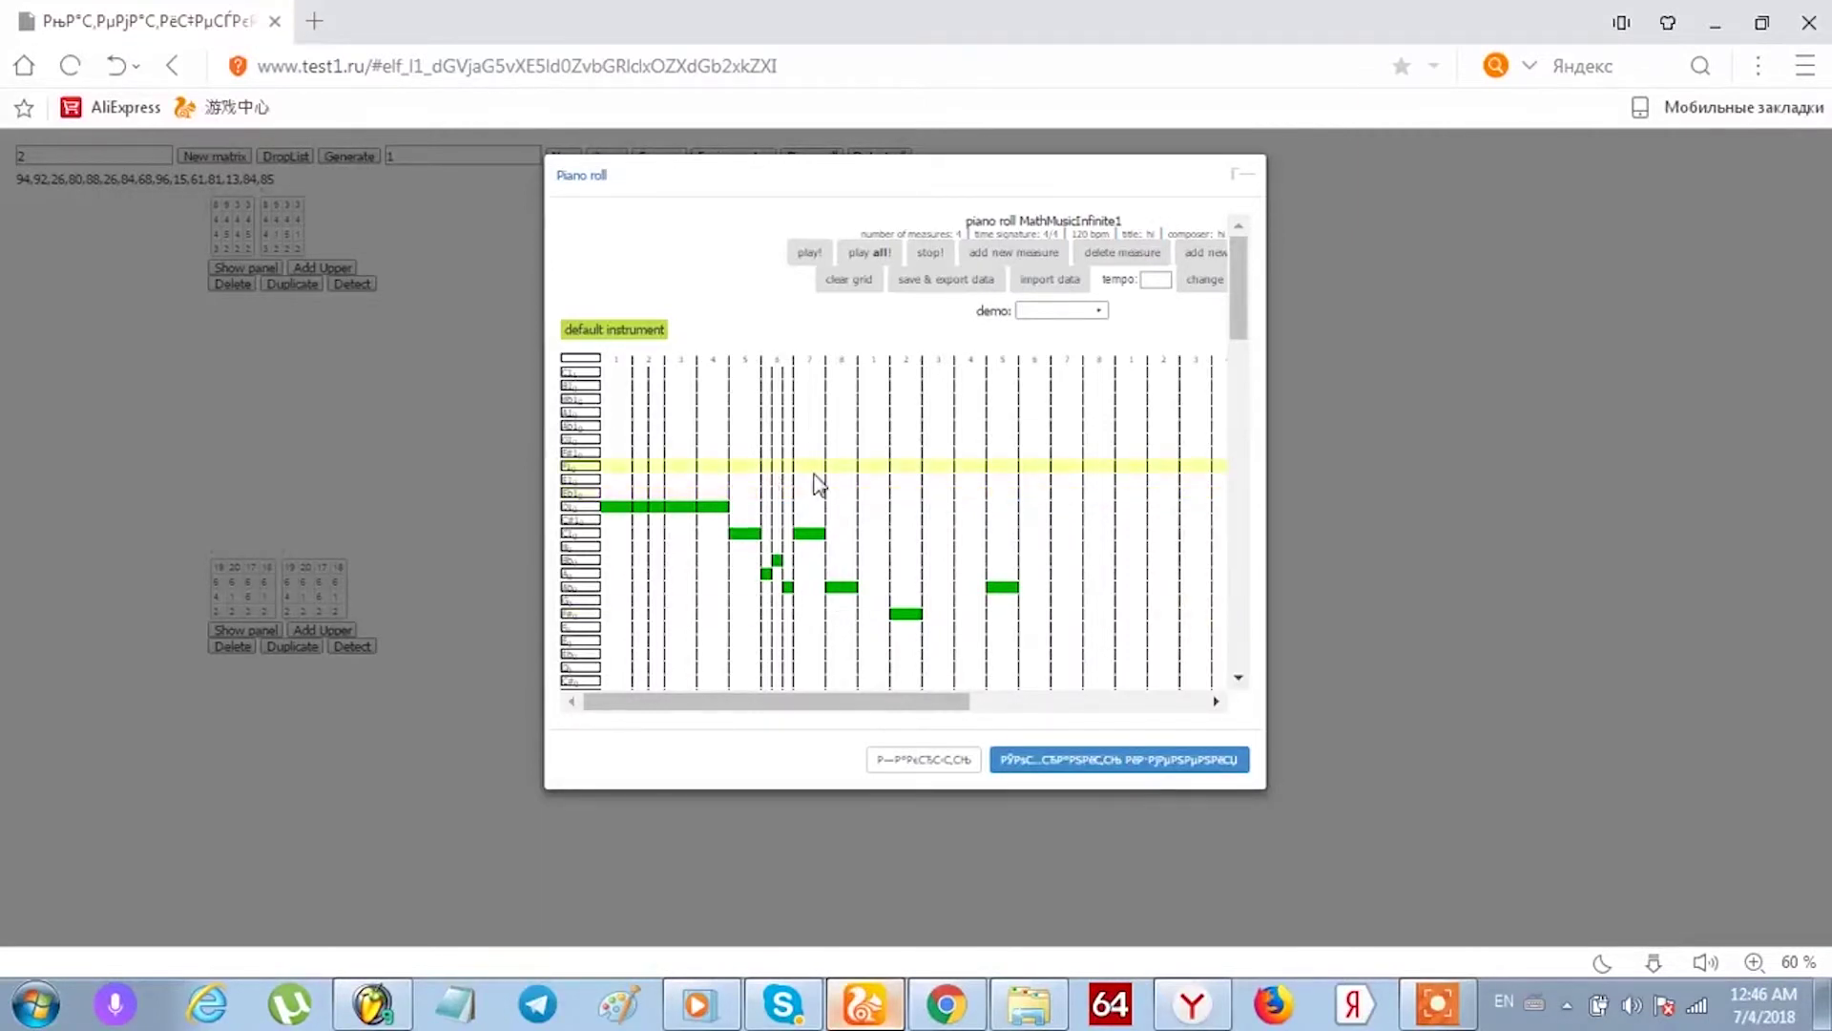
Import 10arabic1.mid from the test1.ru midi folder into FL Studio as a new project with all tracks.
{"action": "left_click", "coordinate": [861, 565]}
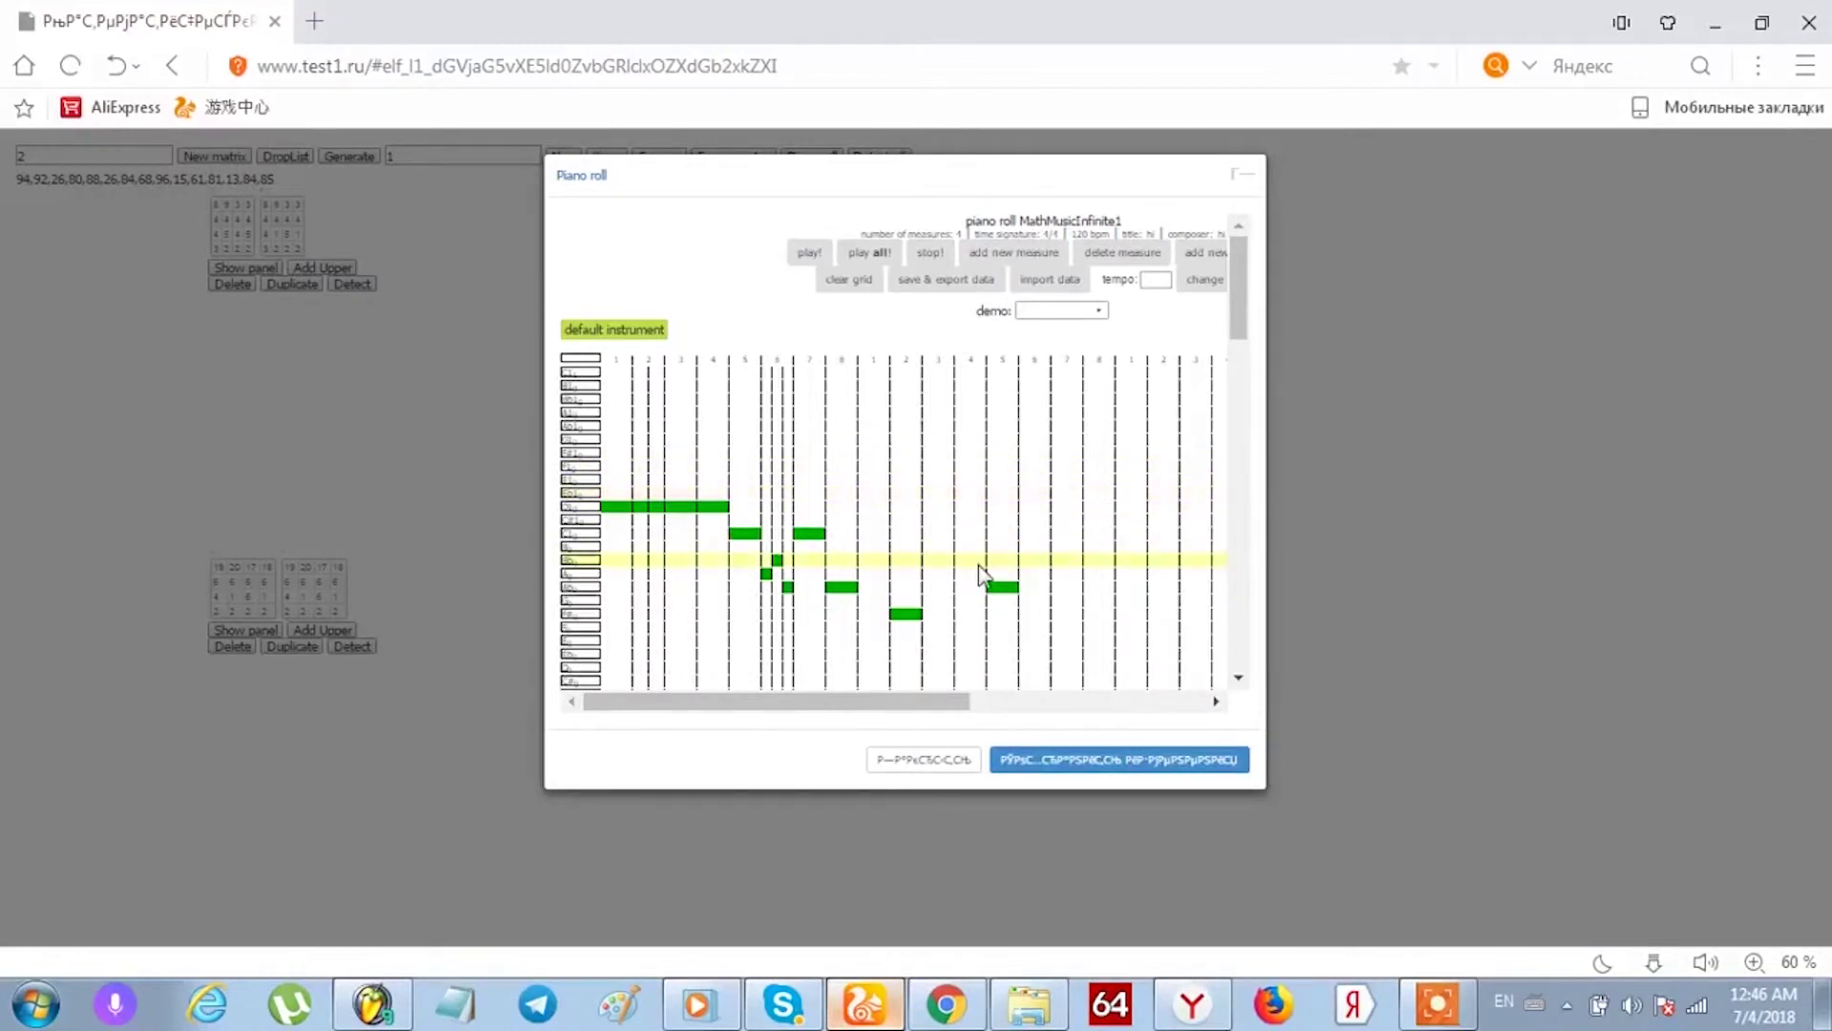
{"action": "left_click", "coordinate": [1033, 1004]}
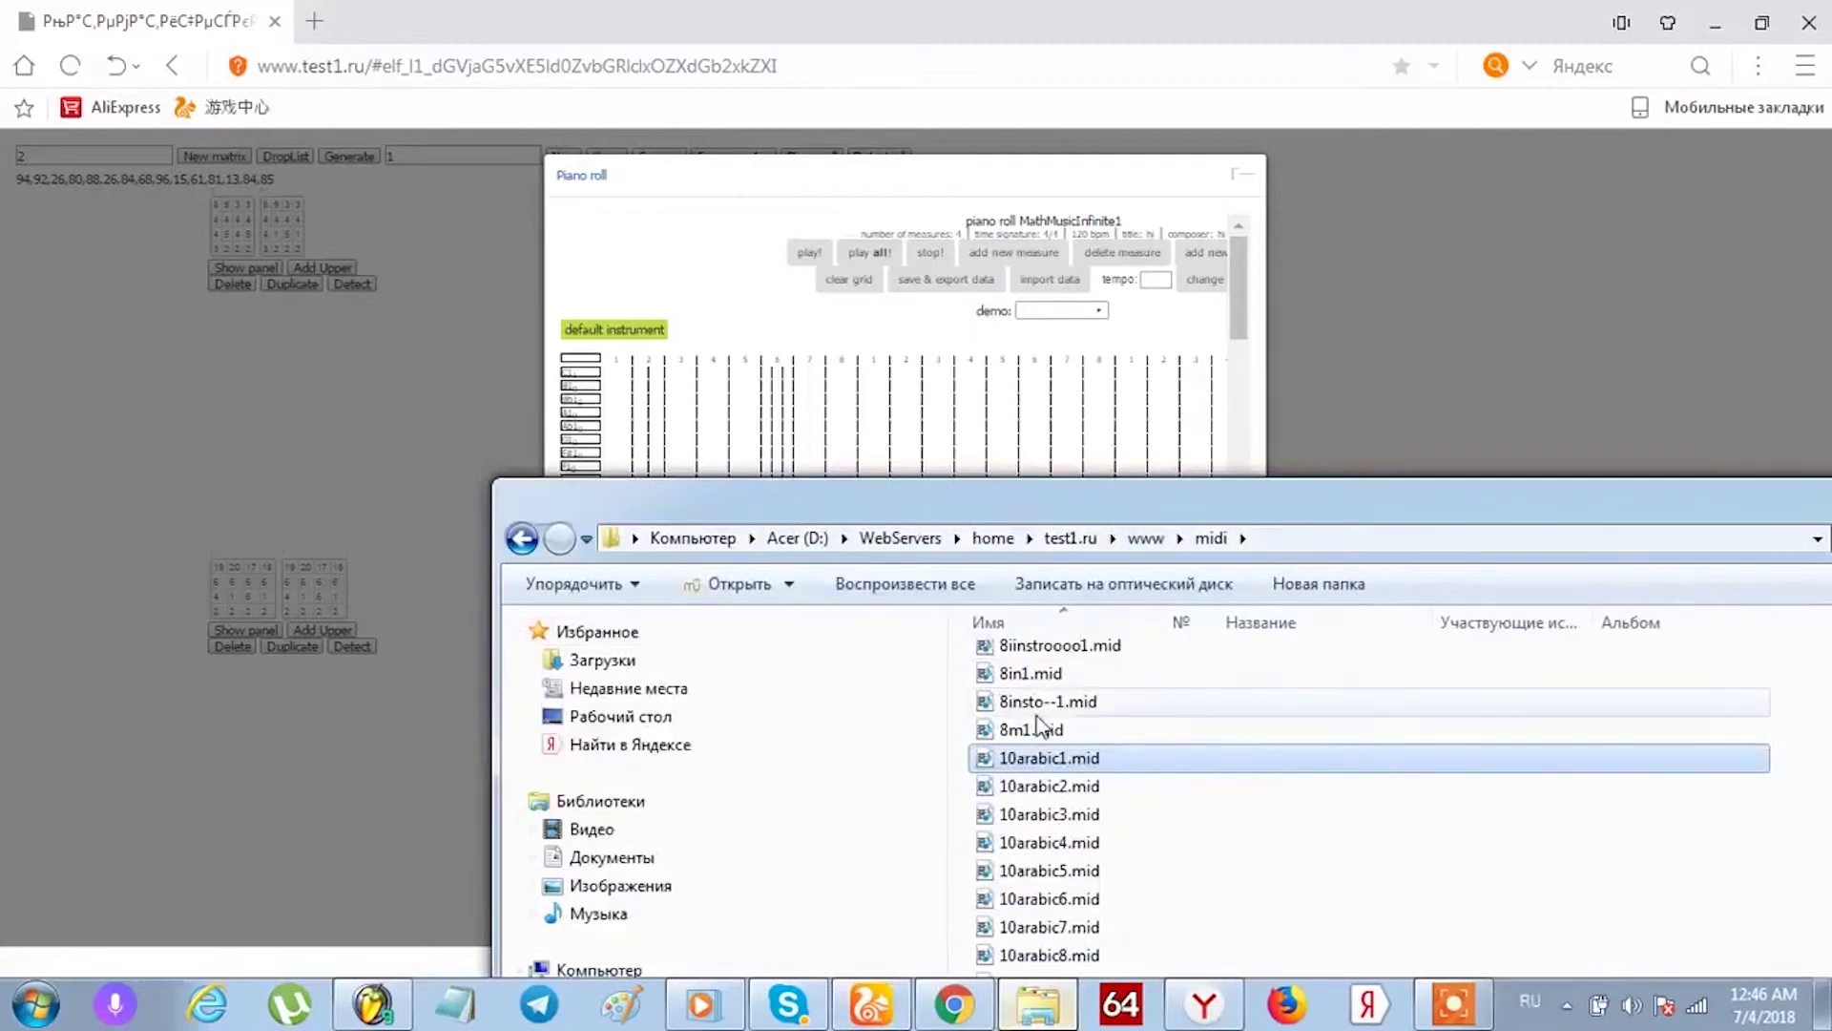
{"action": "left_click_drag", "start_coordinate": [1039, 766], "coordinate": [515, 537]}
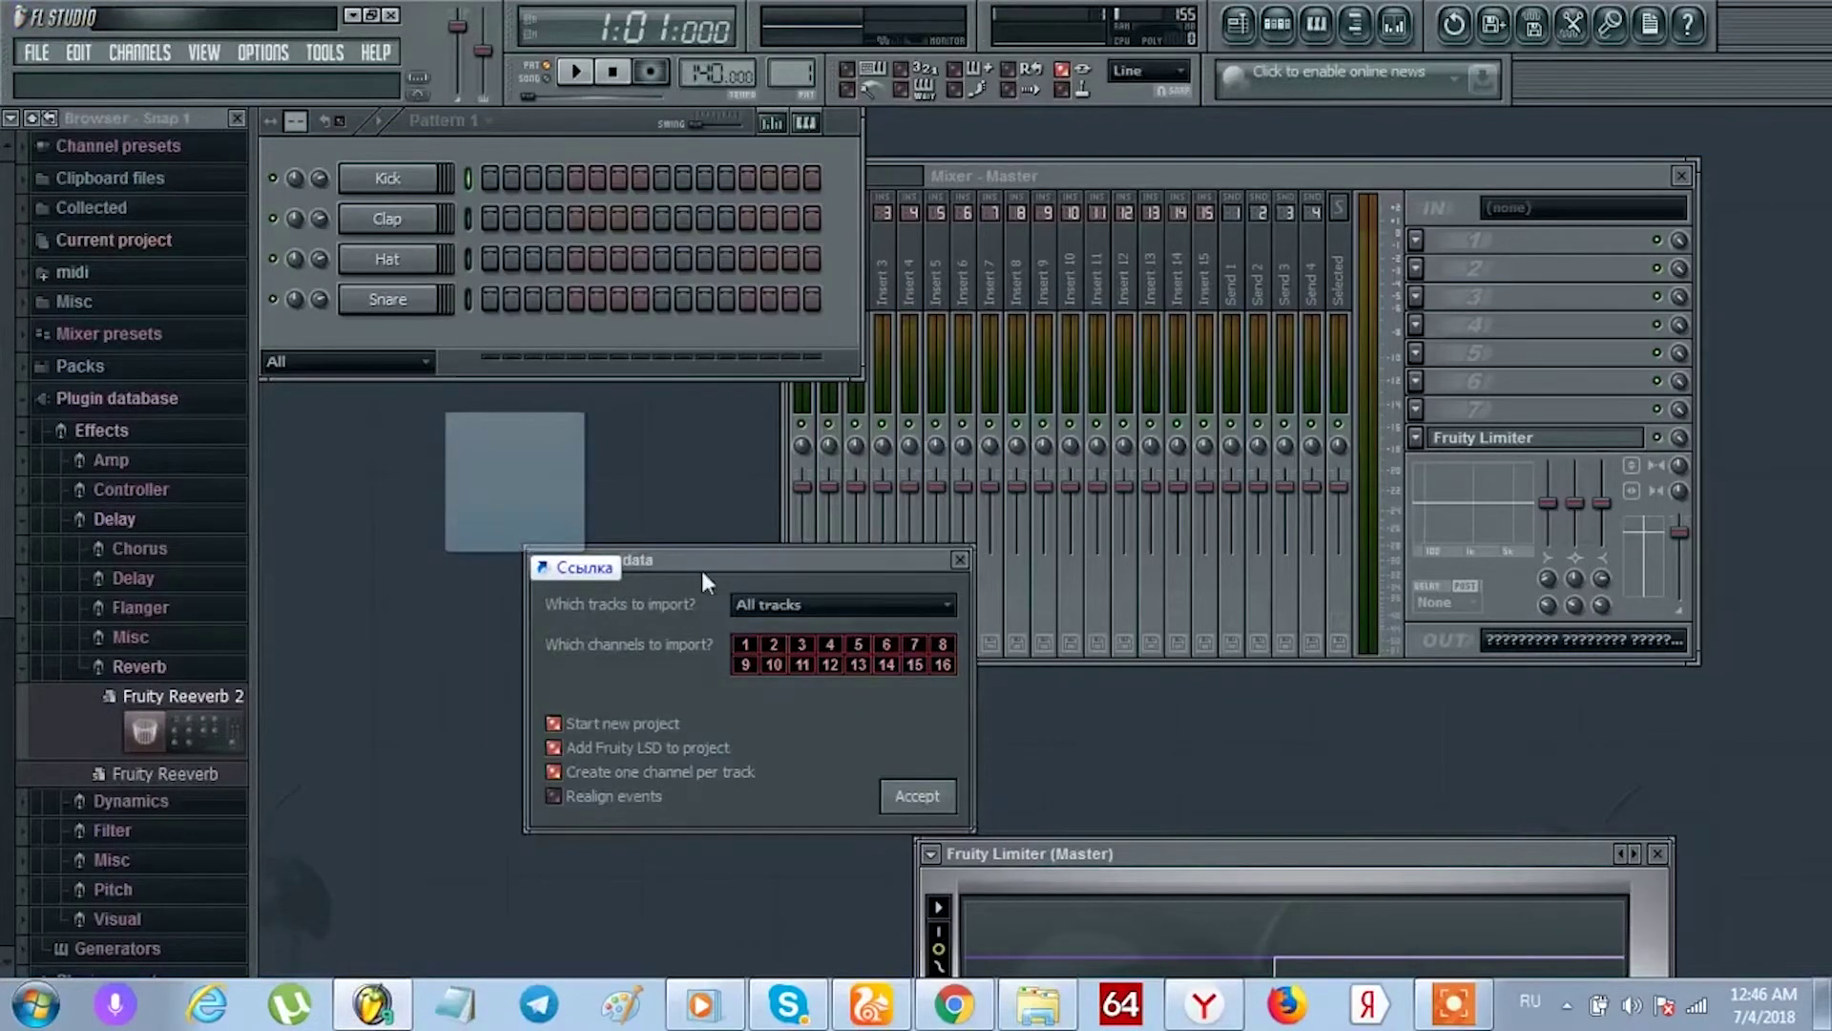
{"action": "left_click", "coordinate": [907, 794]}
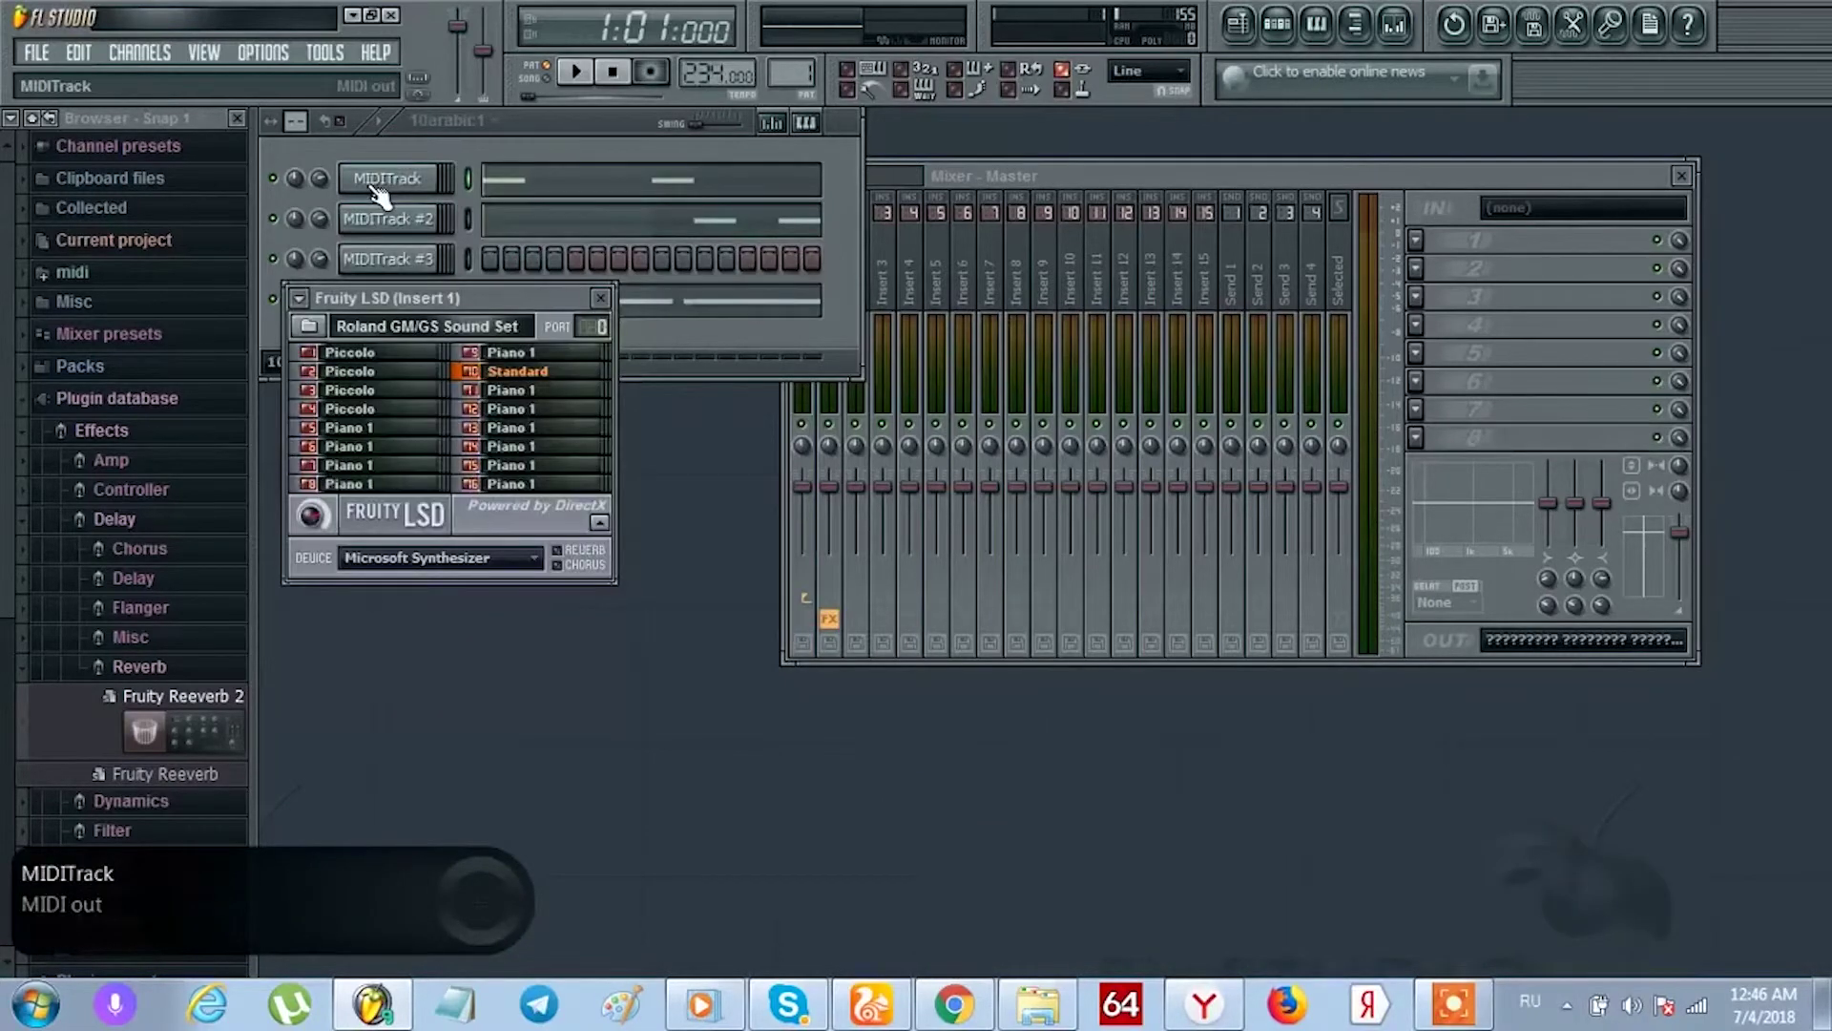
Examine the imported notes of MIDITrack #4, MIDITrack and MIDITrack #2 in the maximized piano roll.
{"action": "right_click", "coordinate": [377, 186]}
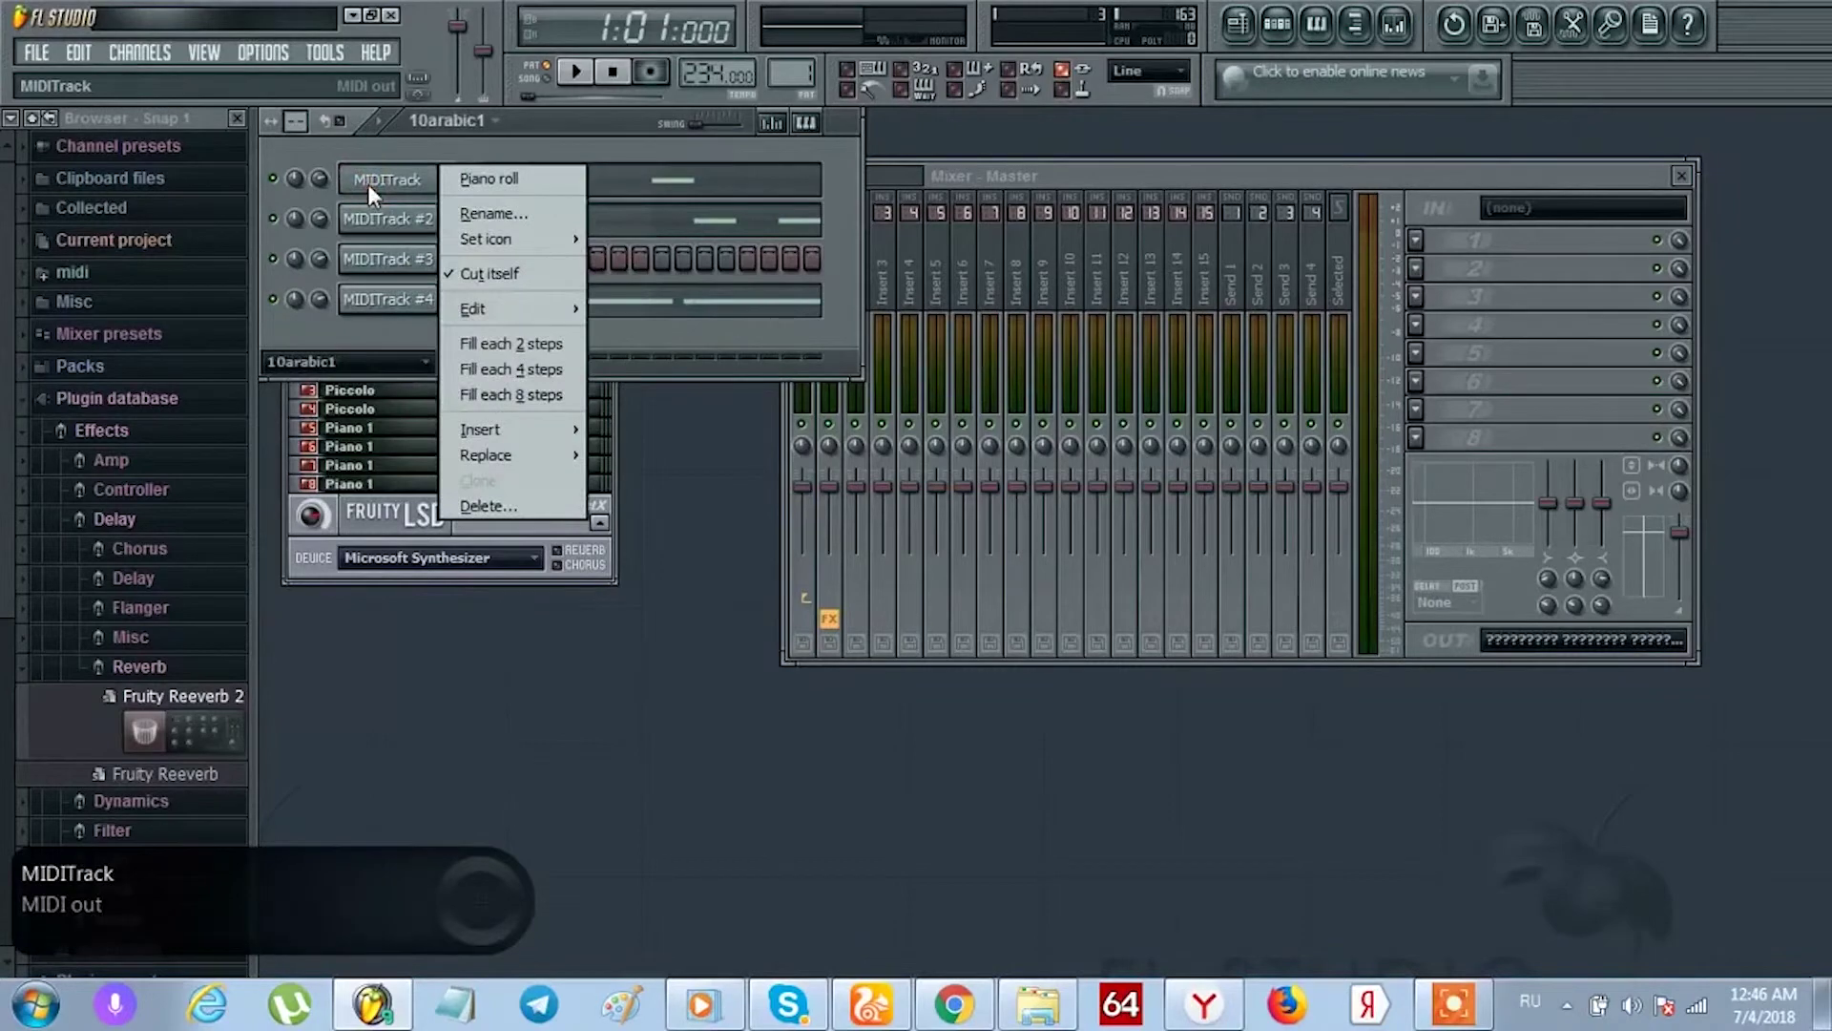
{"action": "key", "text": "Escape"}
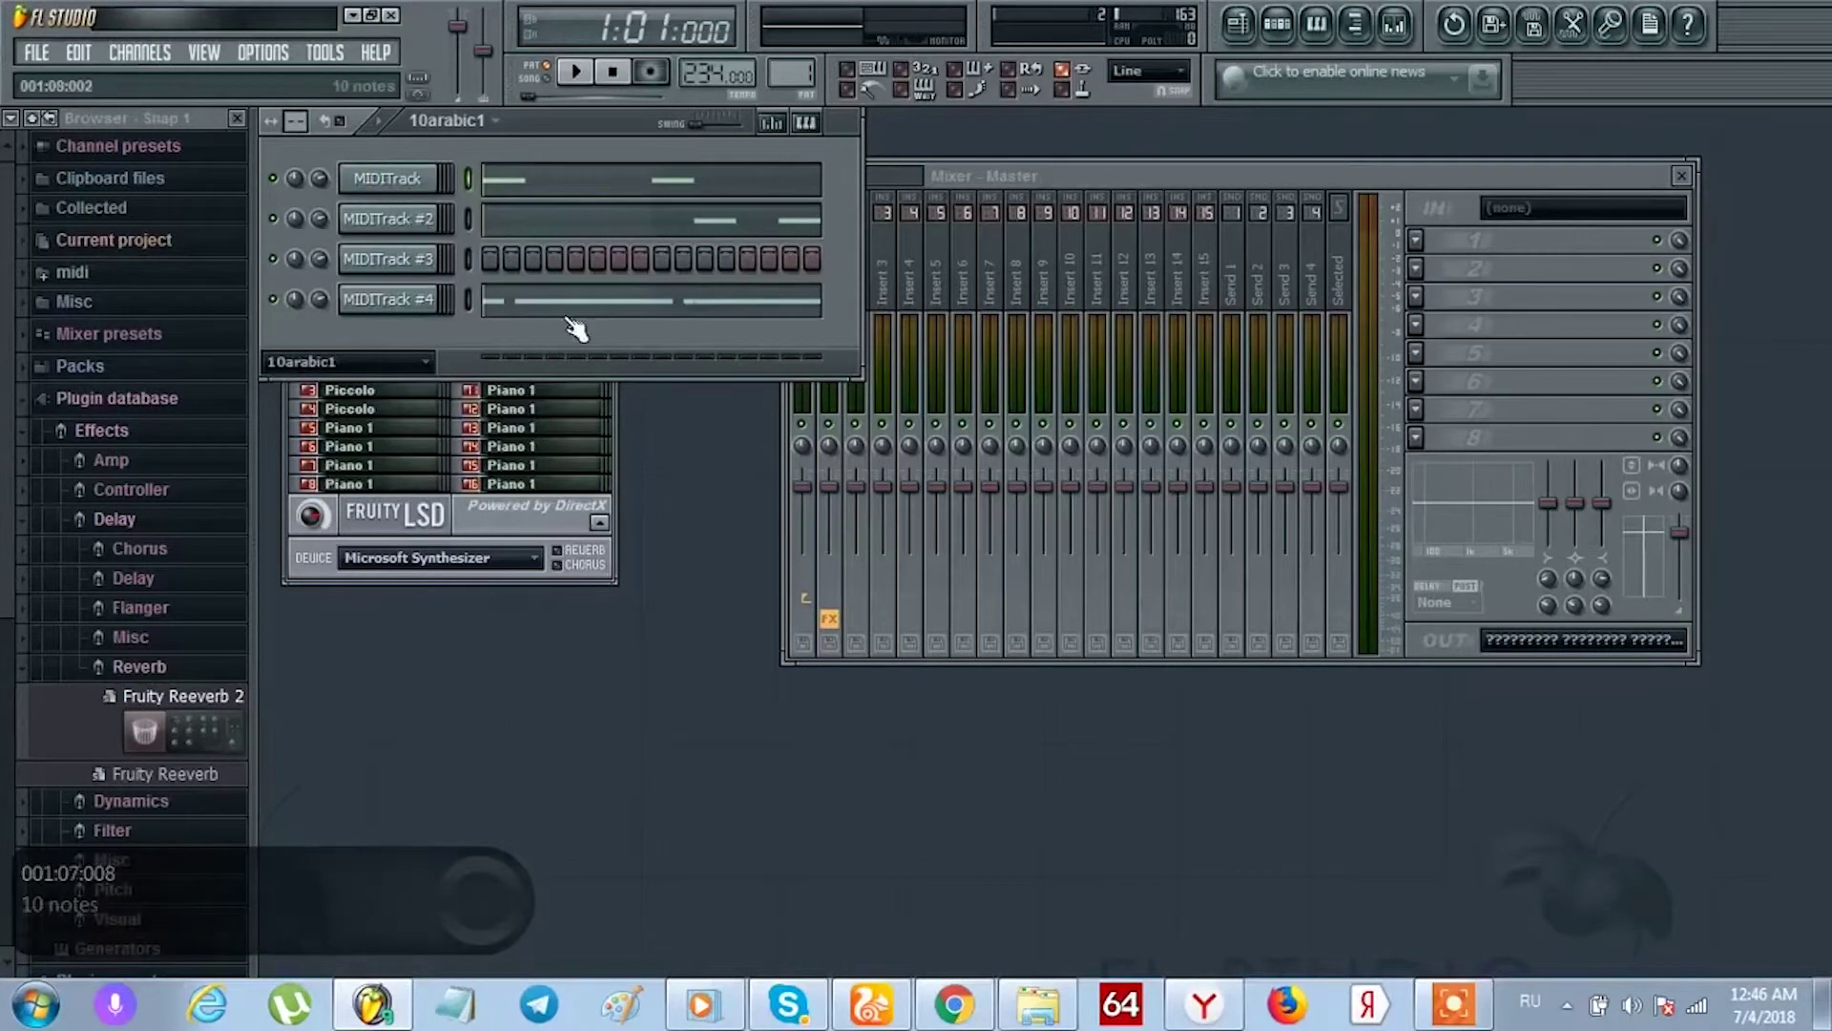
{"action": "left_click", "coordinate": [638, 311]}
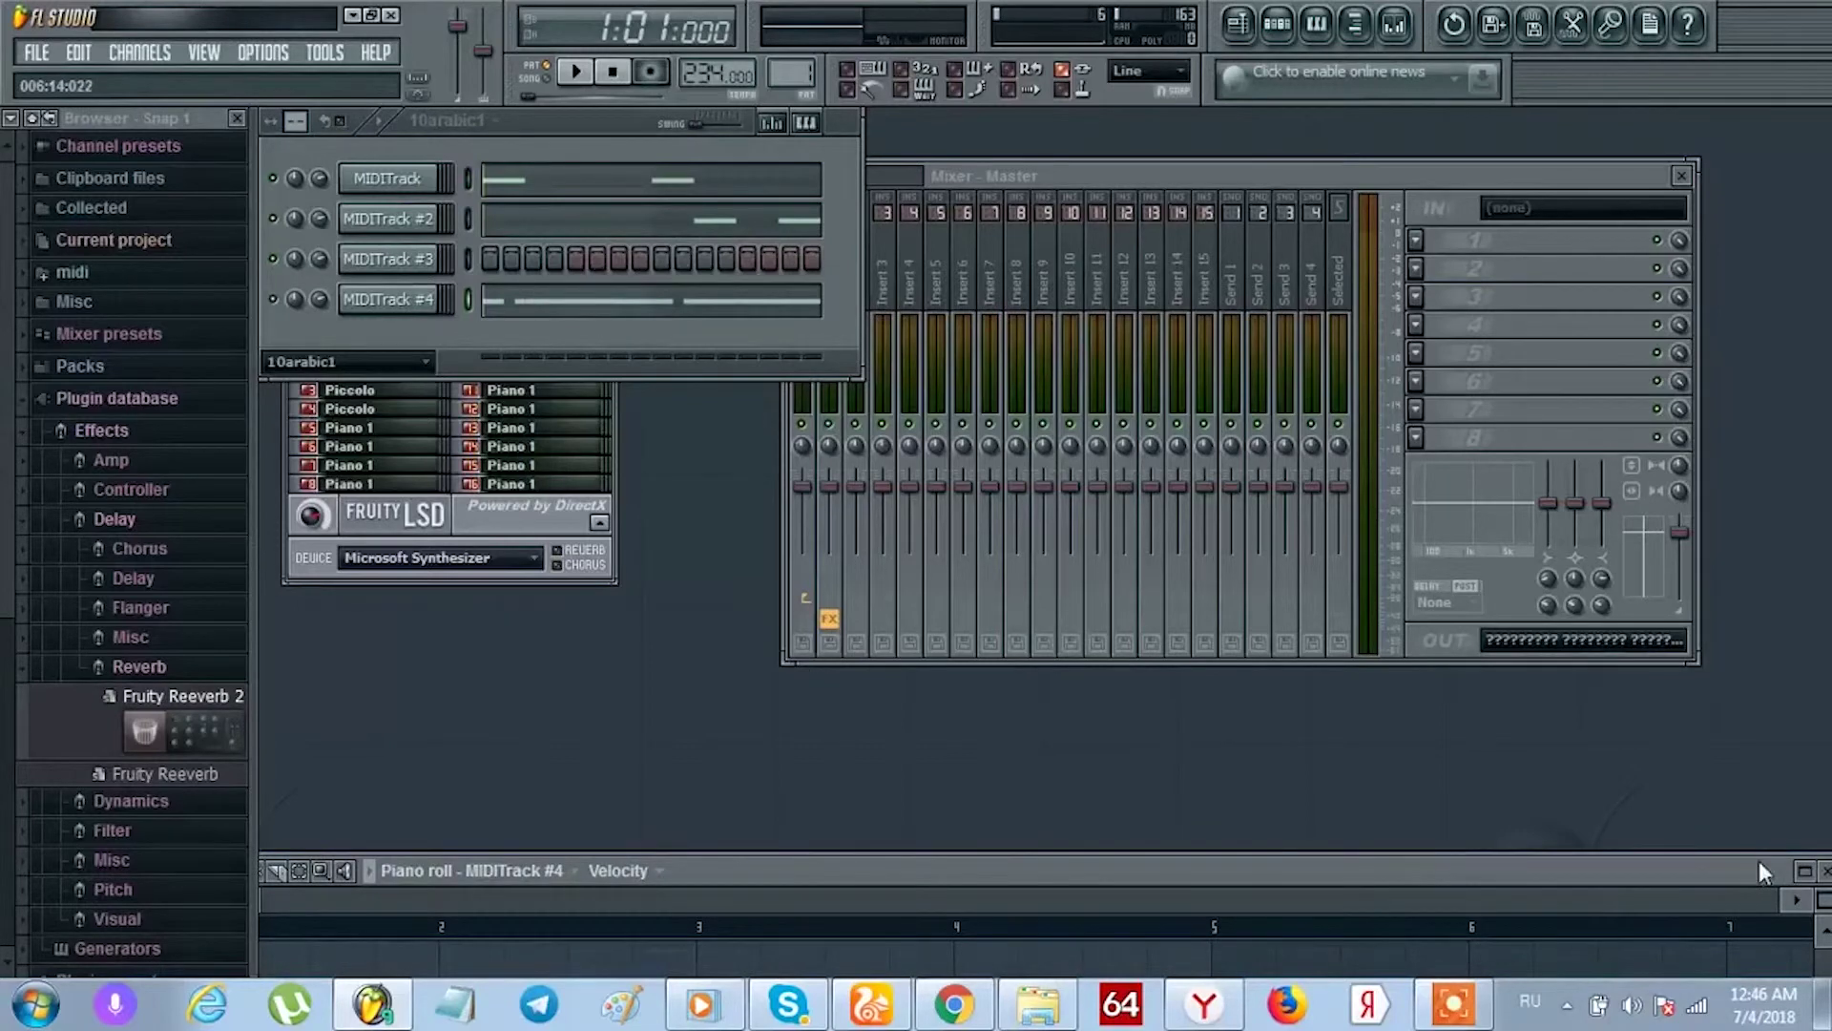
{"action": "left_click", "coordinate": [1804, 870]}
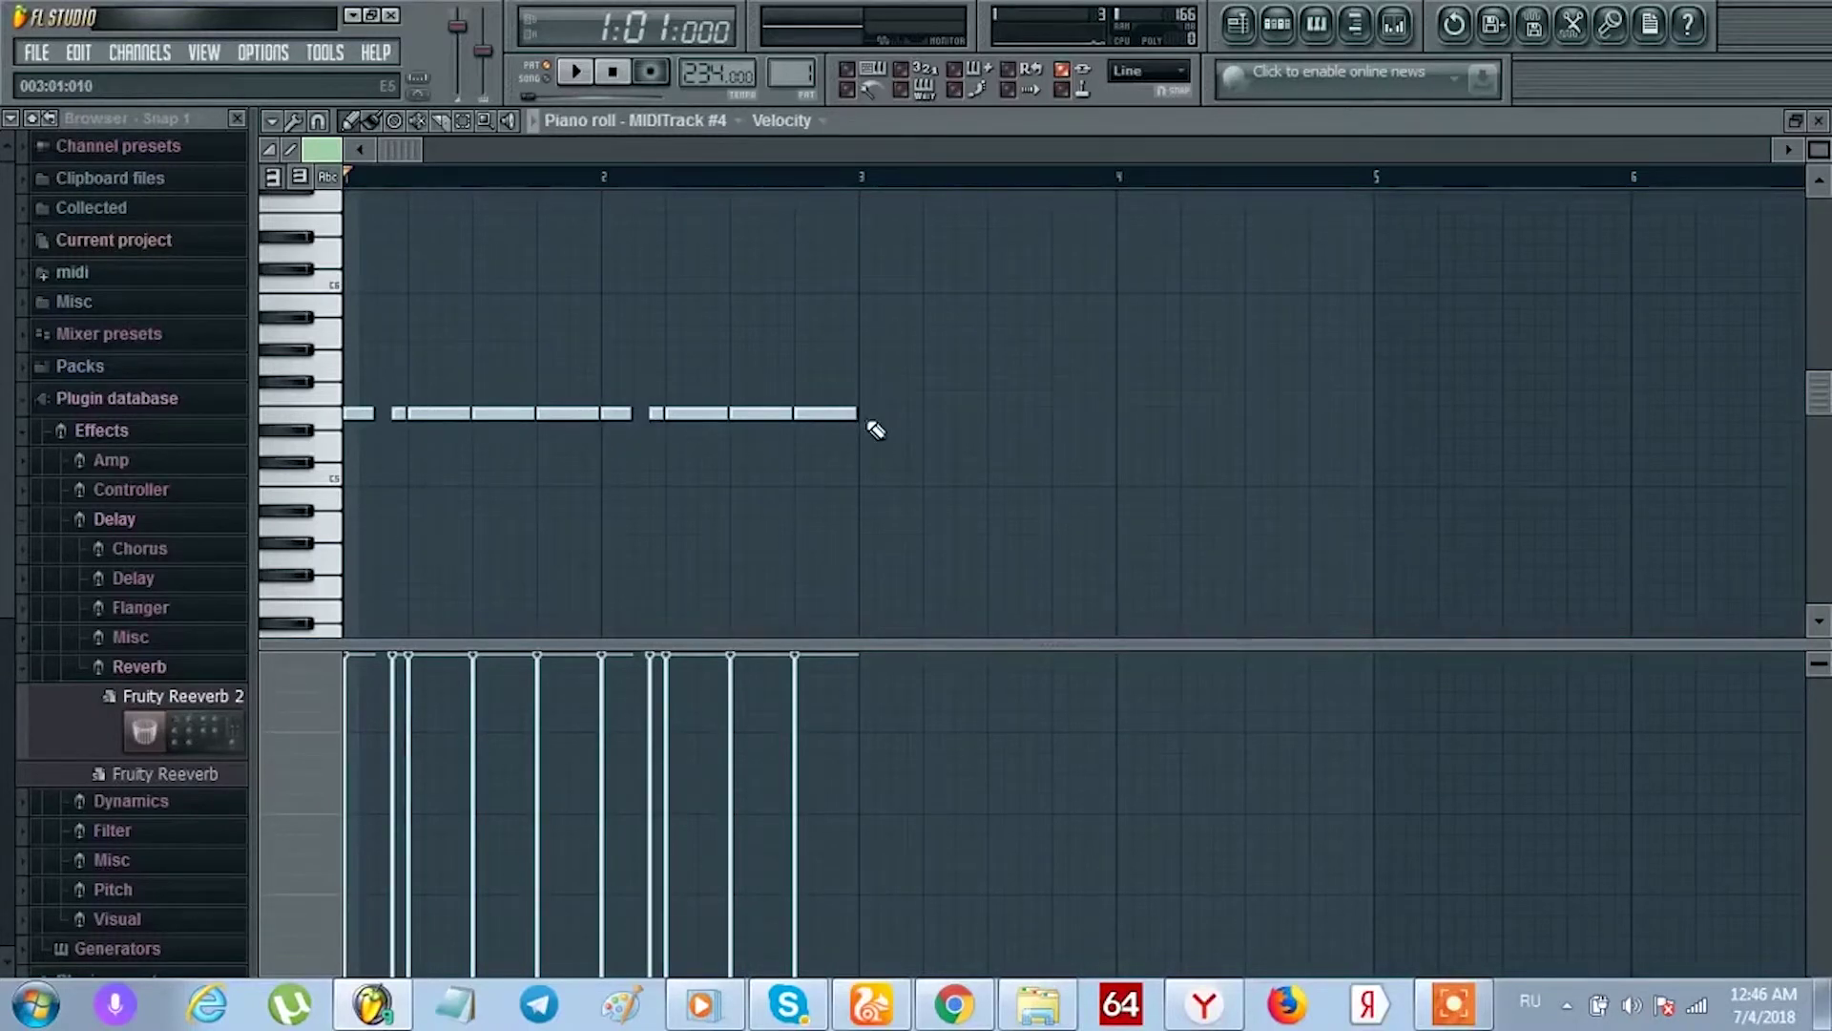
{"action": "left_click", "coordinate": [1819, 121]}
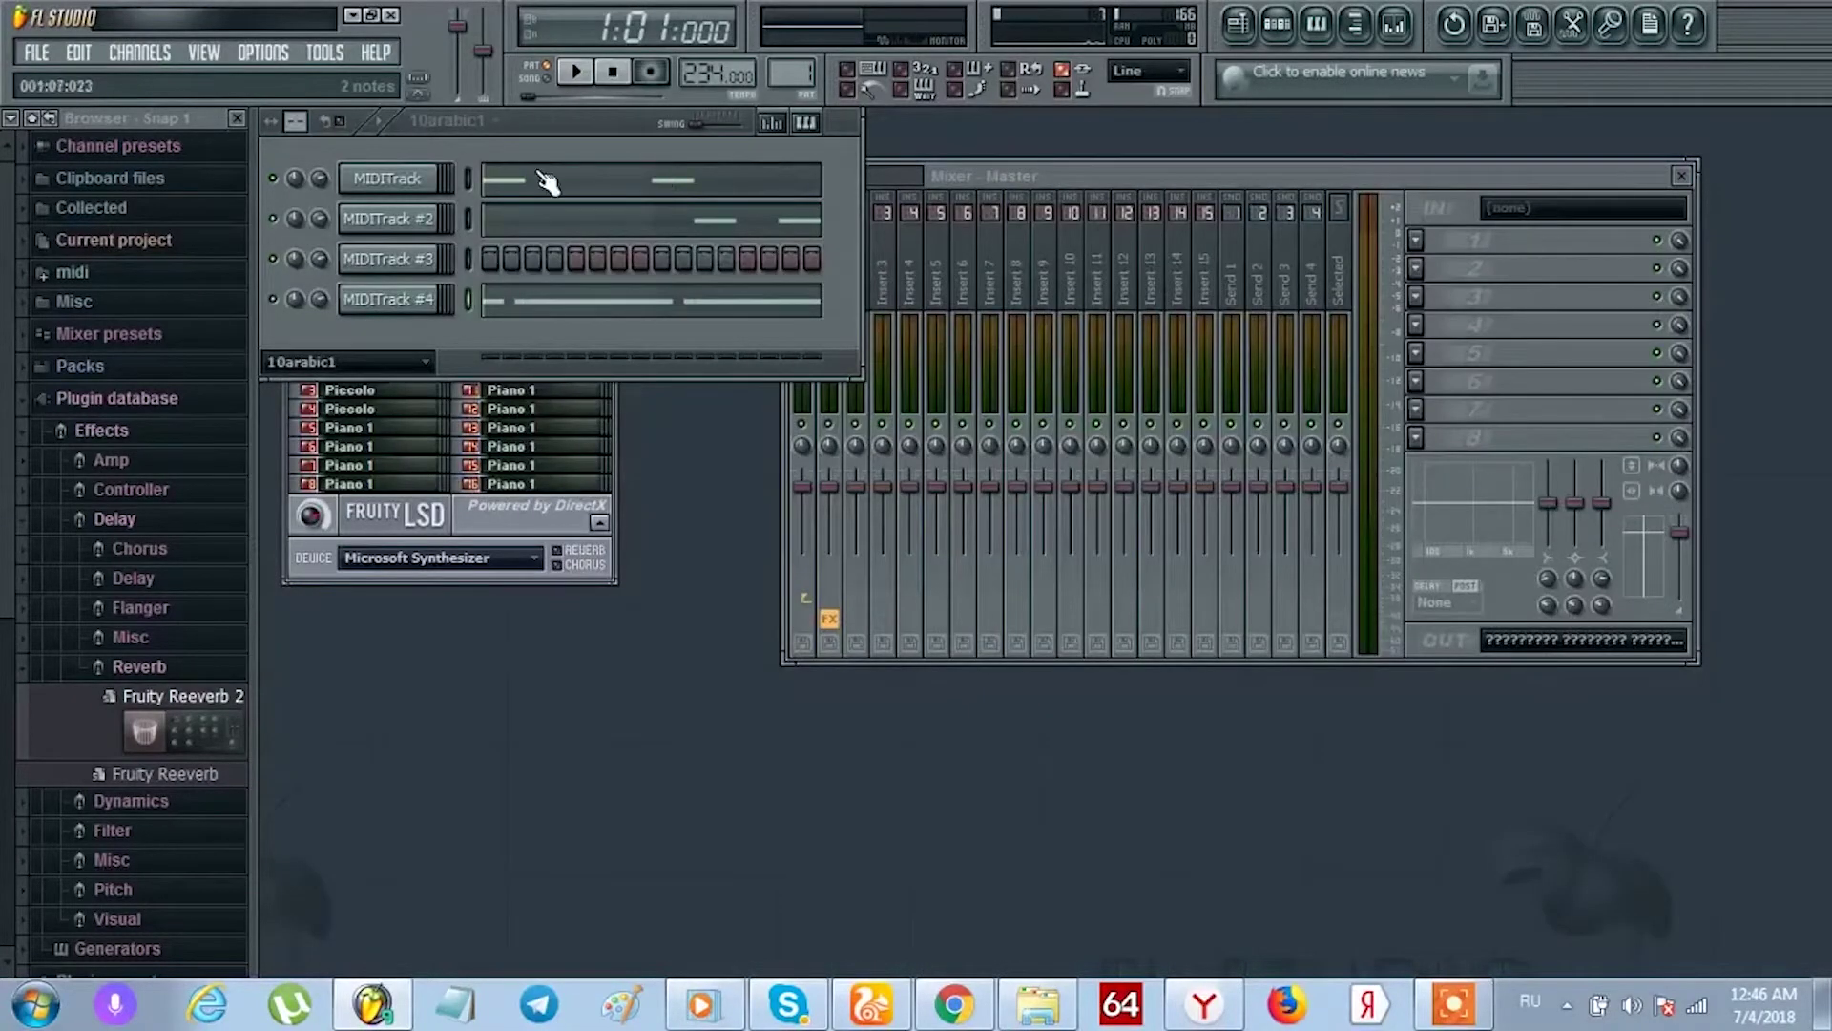
{"action": "left_click", "coordinate": [537, 179]}
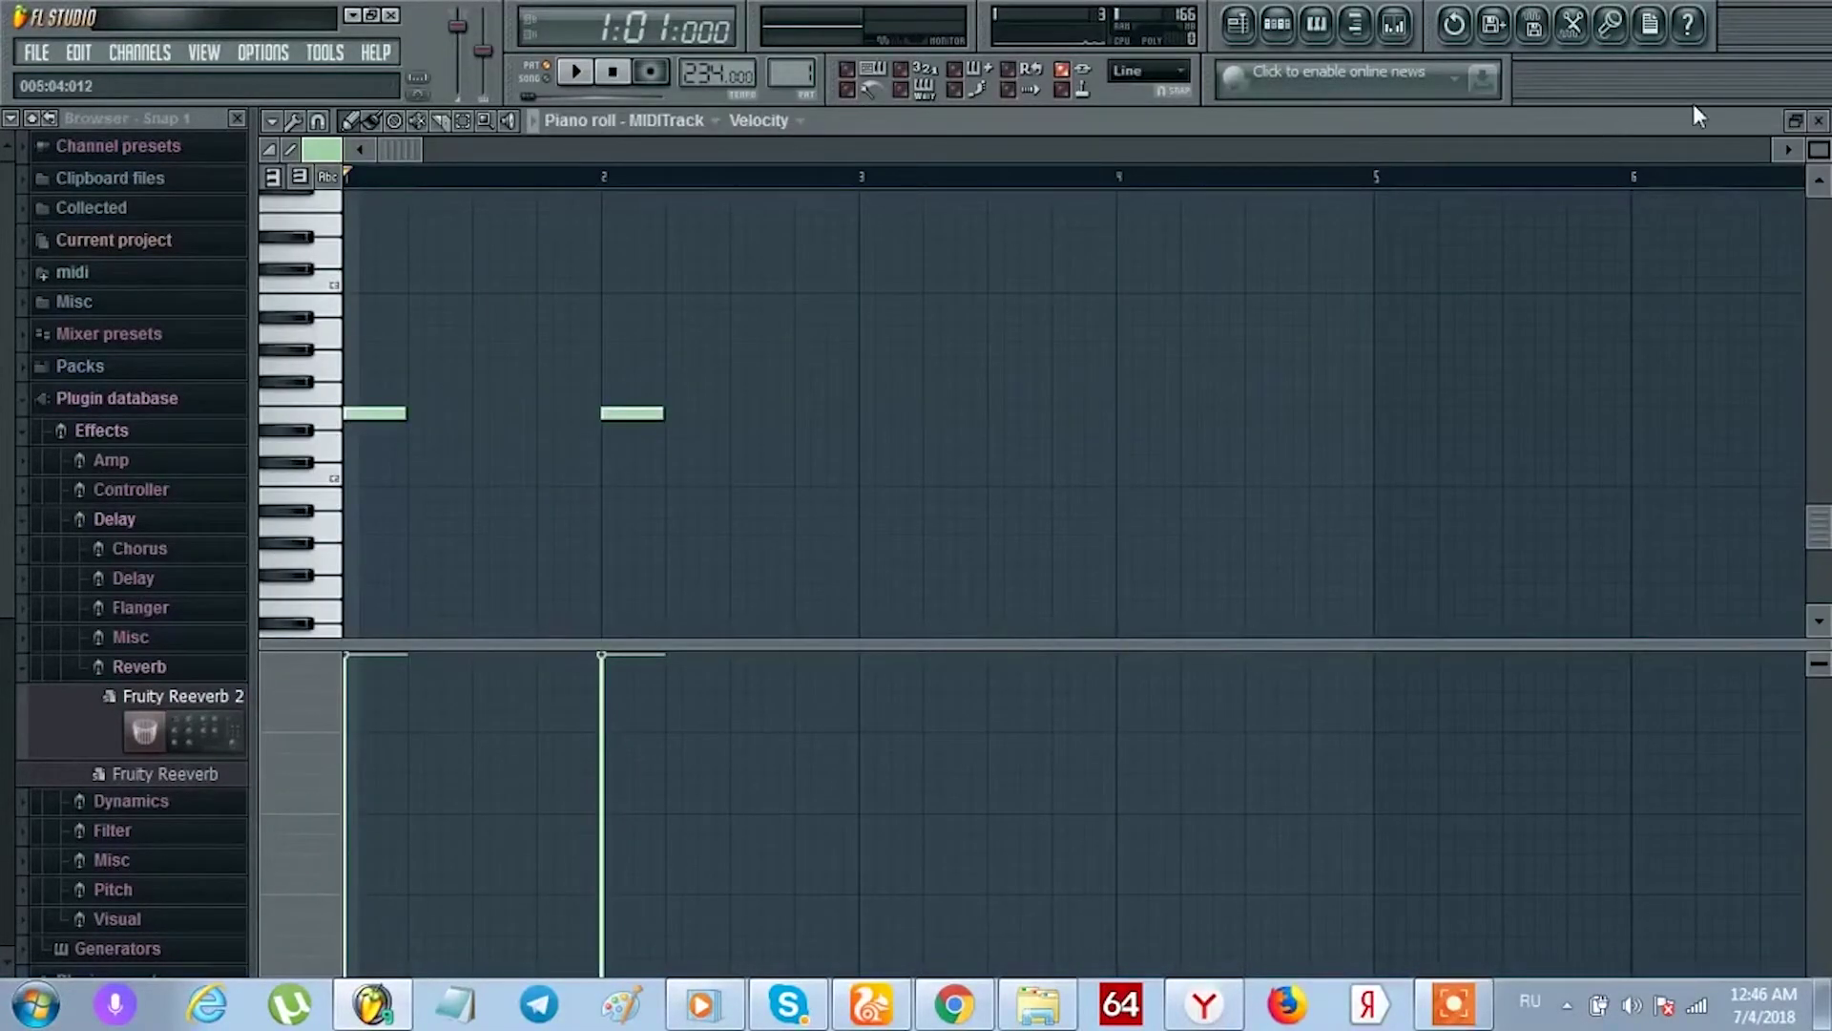
{"action": "left_click", "coordinate": [1819, 122]}
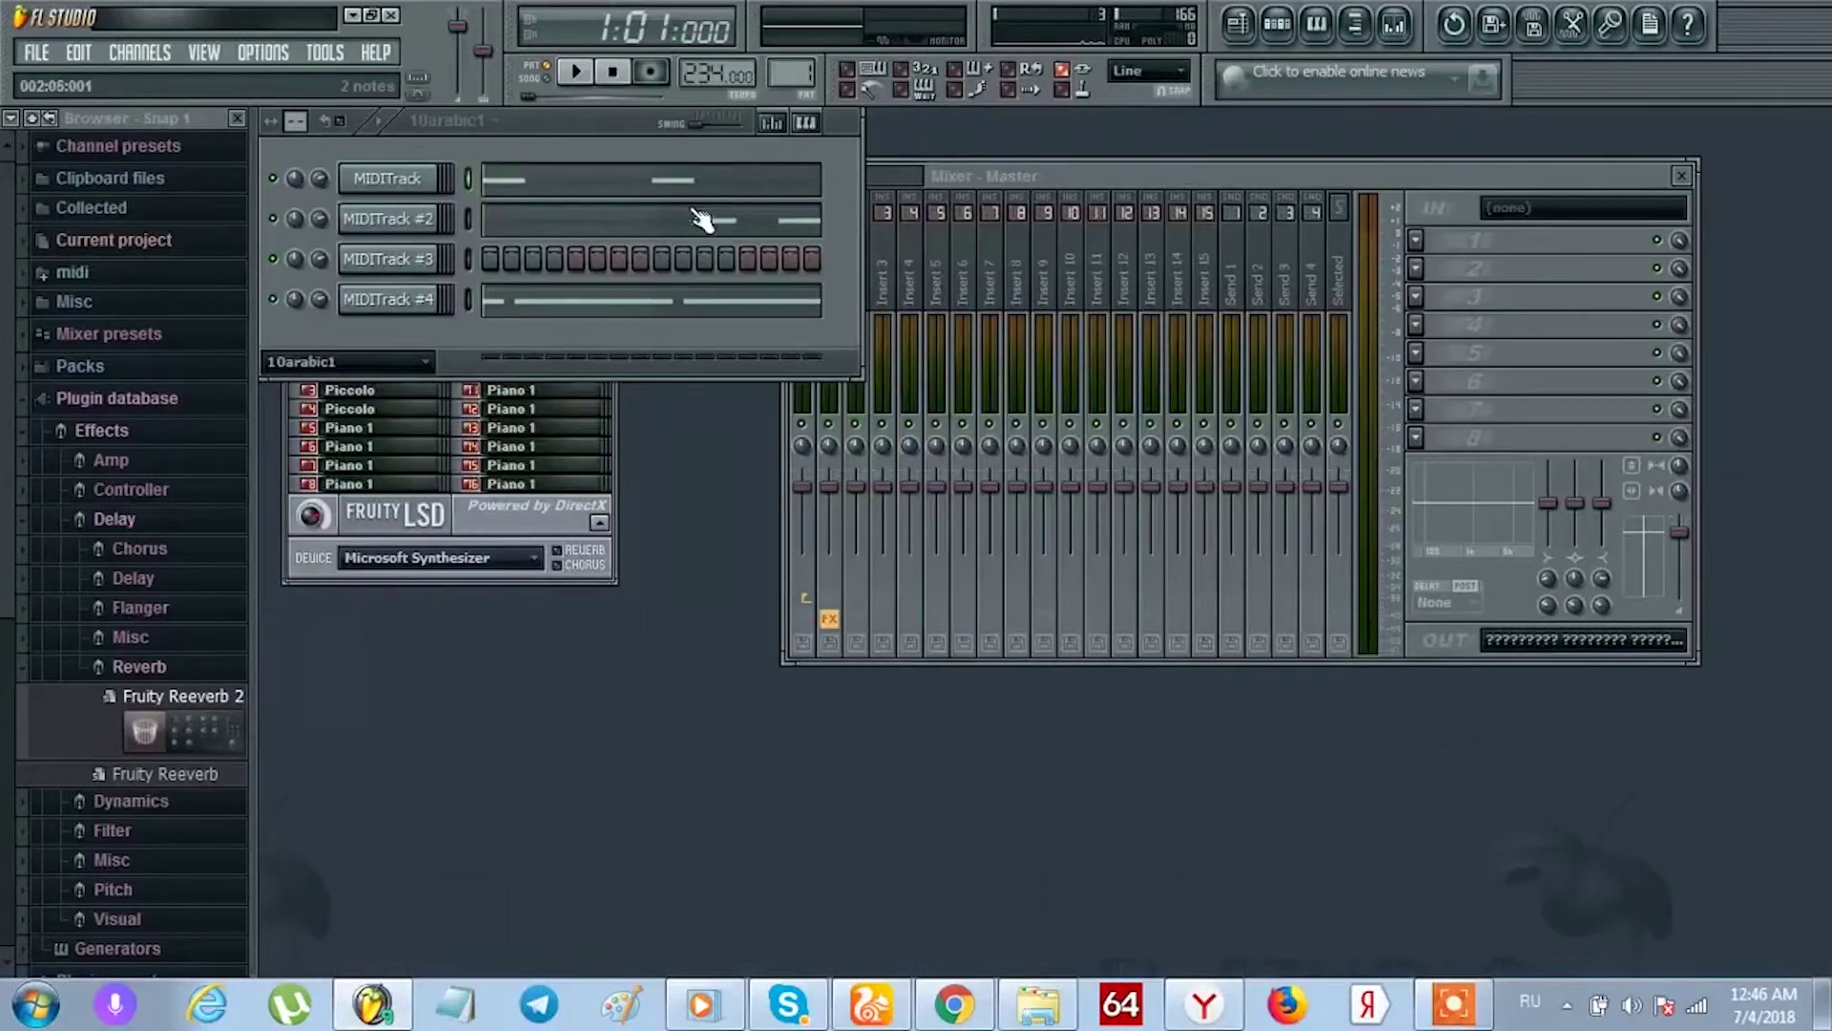
{"action": "left_click", "coordinate": [652, 223]}
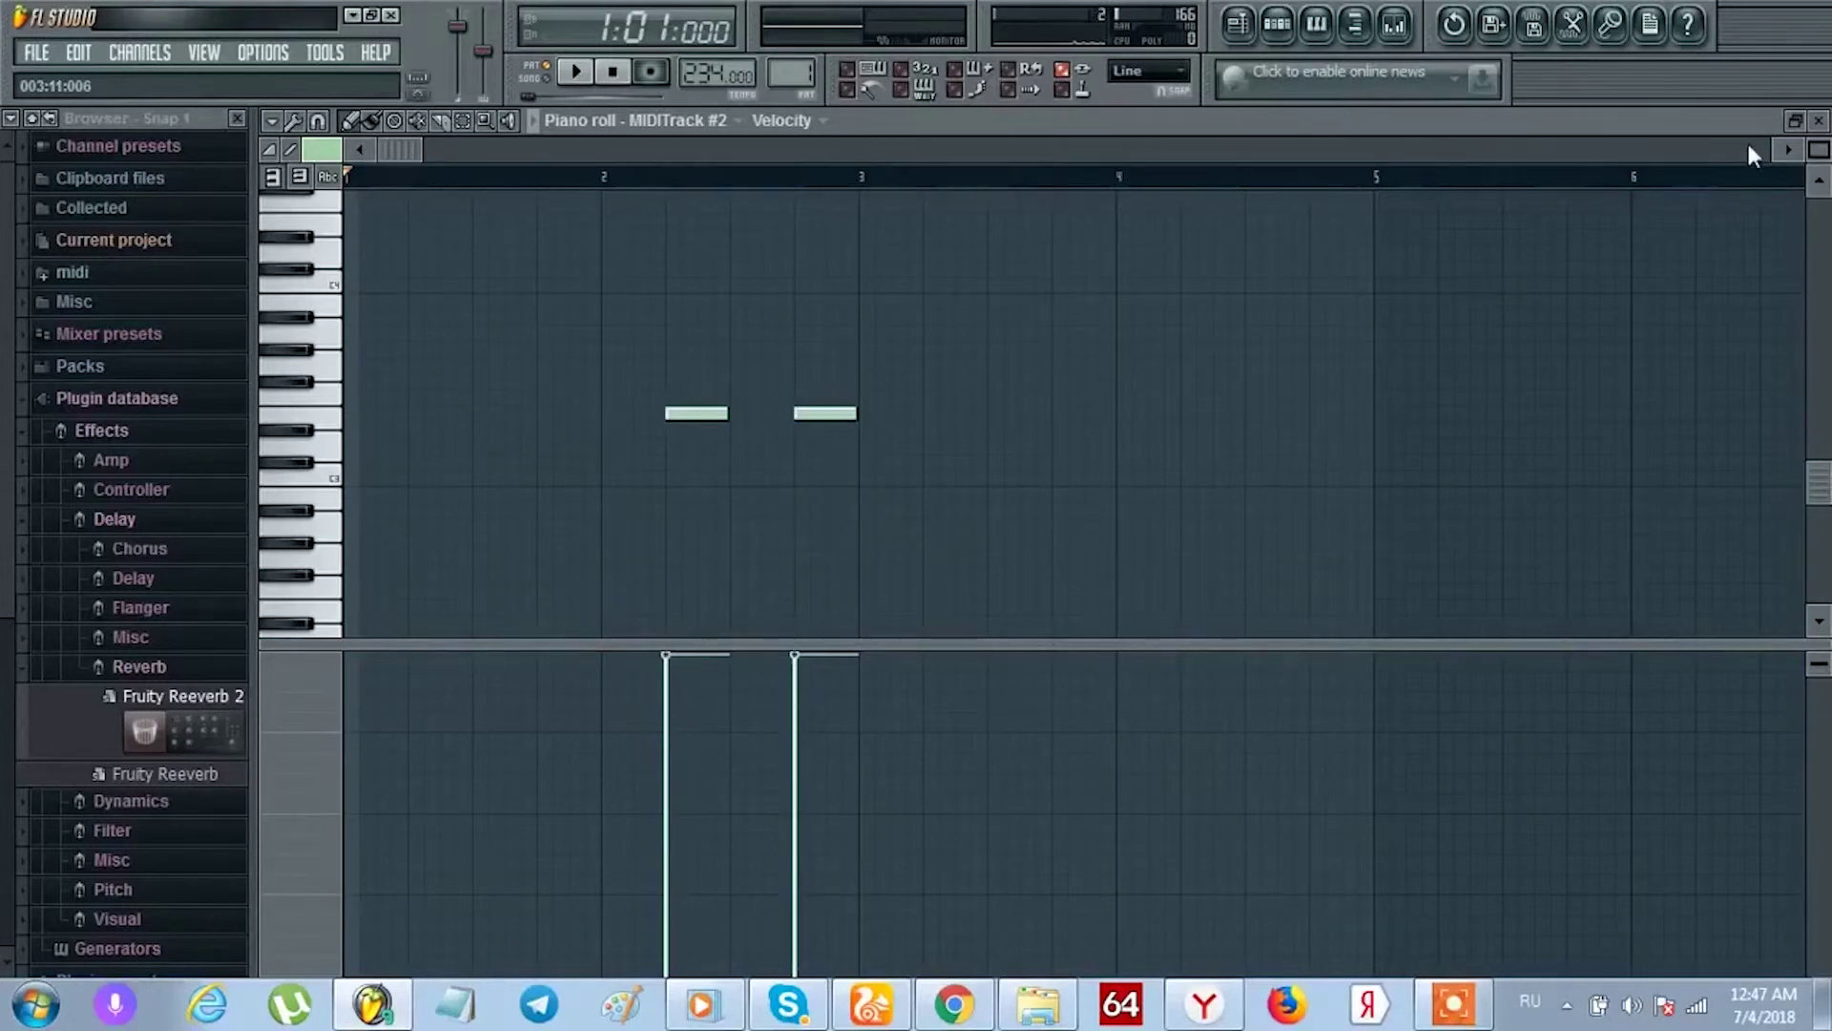
{"action": "left_click", "coordinate": [1793, 121]}
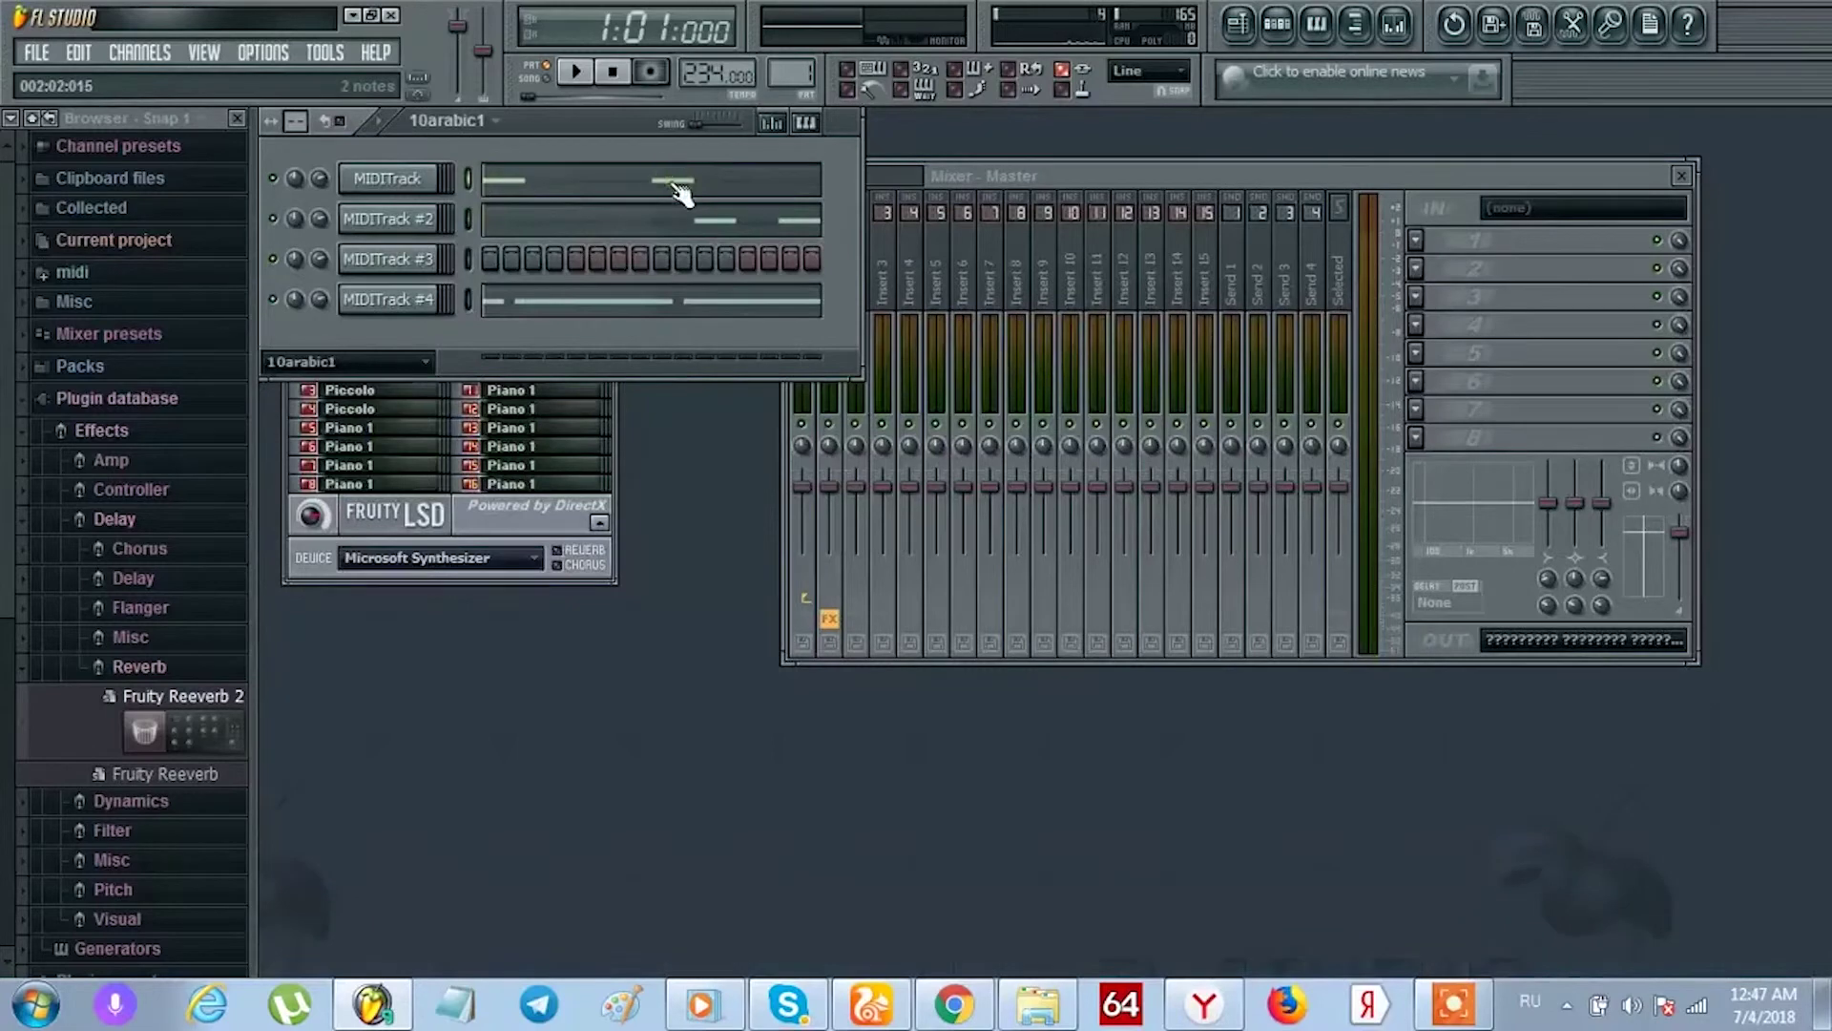
Replace the MIDITrack and MIDITrack #2 channels with Audio clip channels.
{"action": "right_click", "coordinate": [397, 181]}
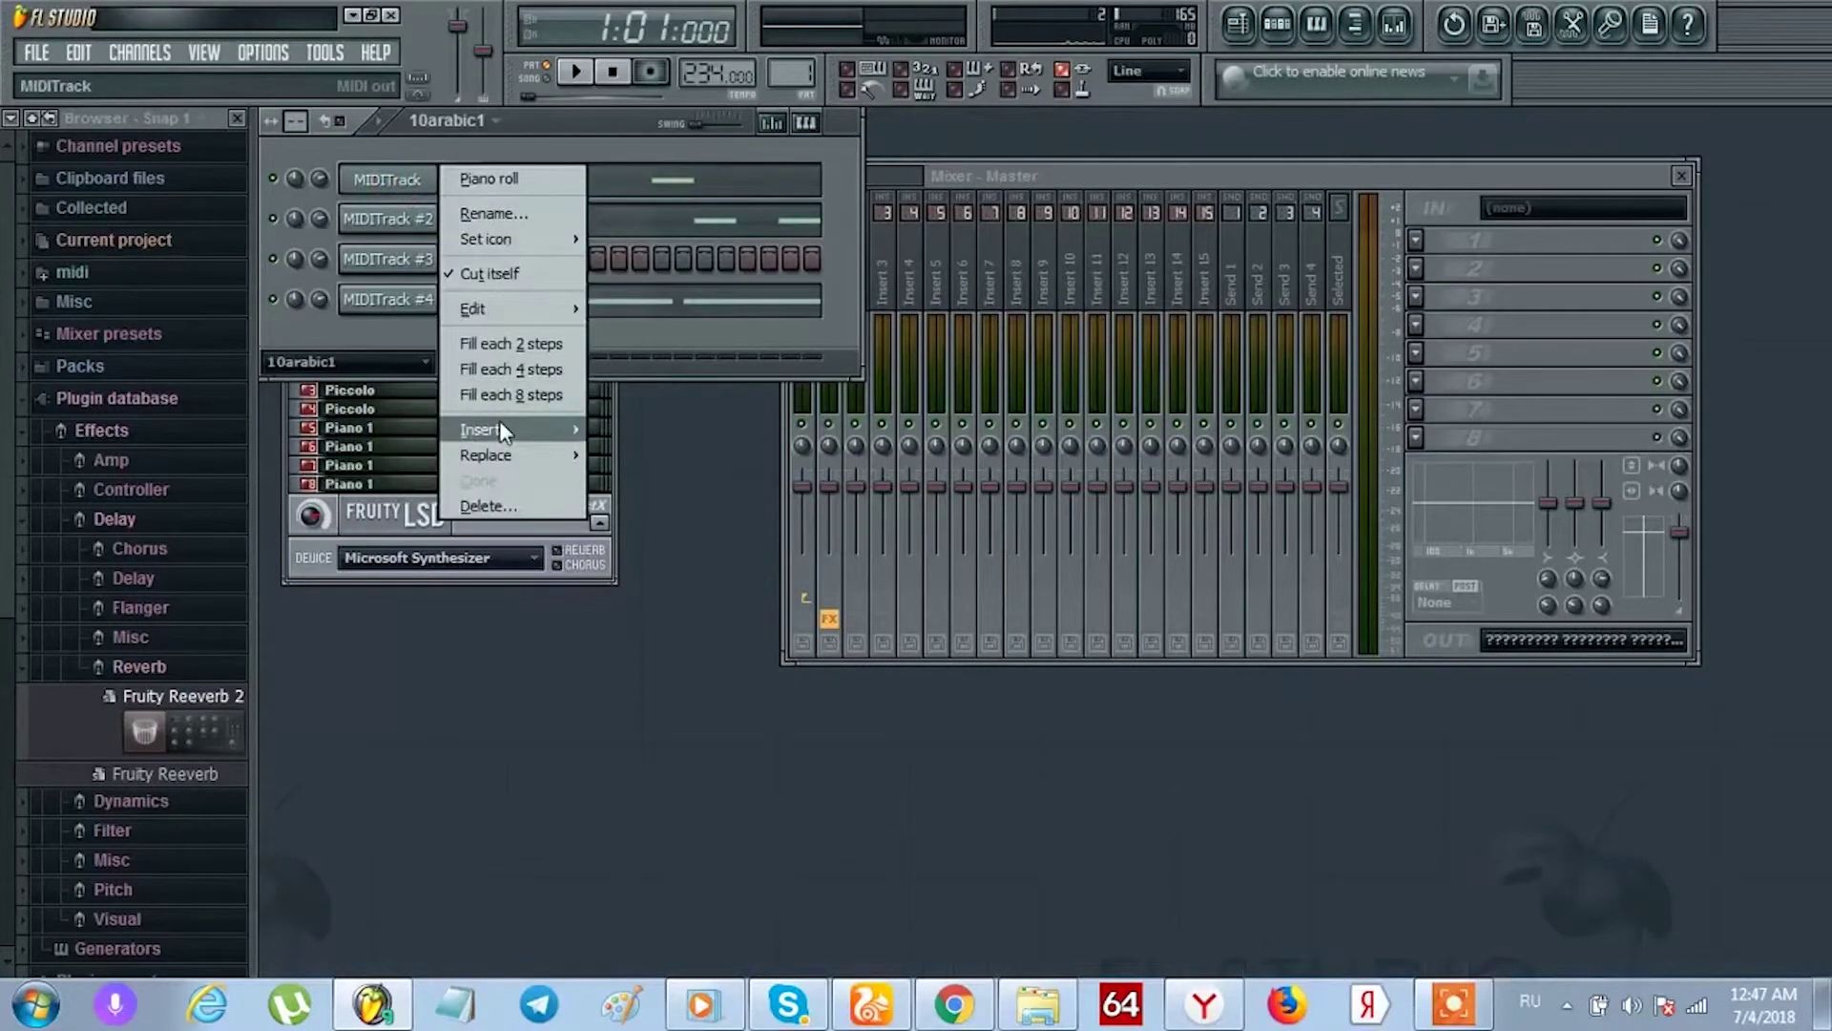
{"action": "left_click", "coordinate": [625, 461]}
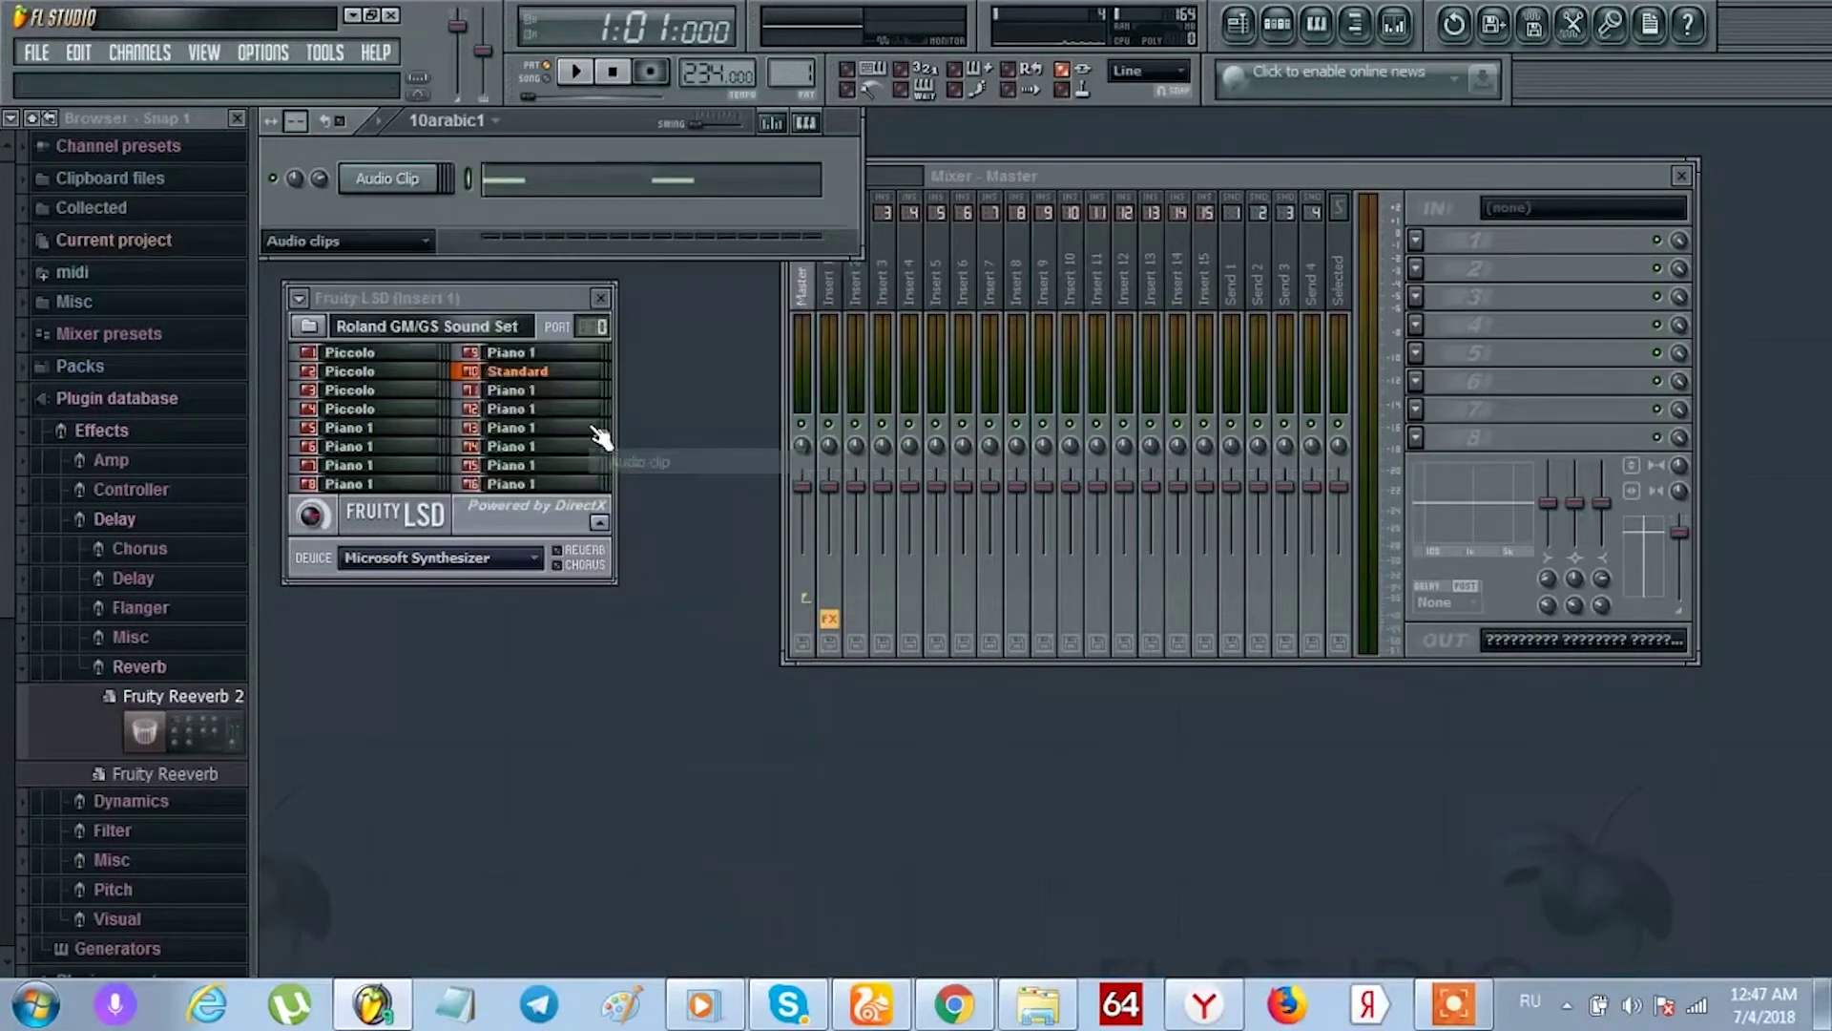
{"action": "left_click", "coordinate": [371, 241]}
{"action": "left_click", "coordinate": [377, 269]}
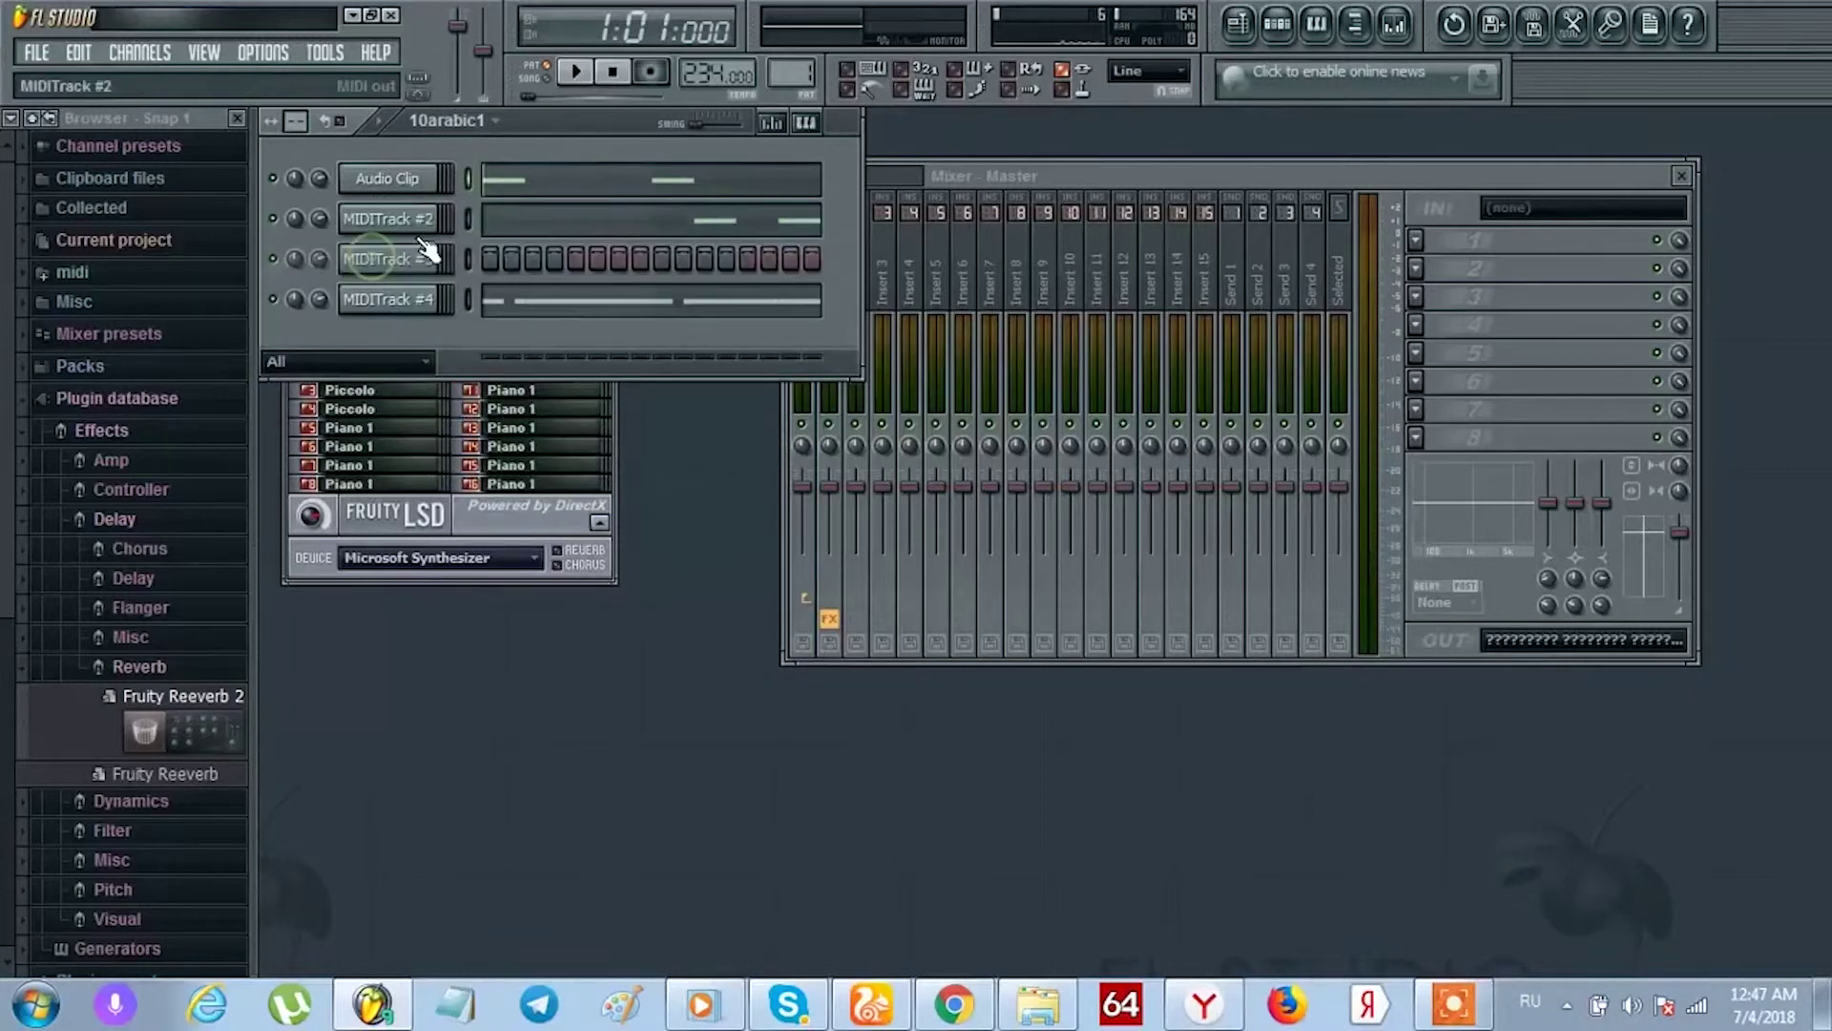
{"action": "right_click", "coordinate": [376, 223]}
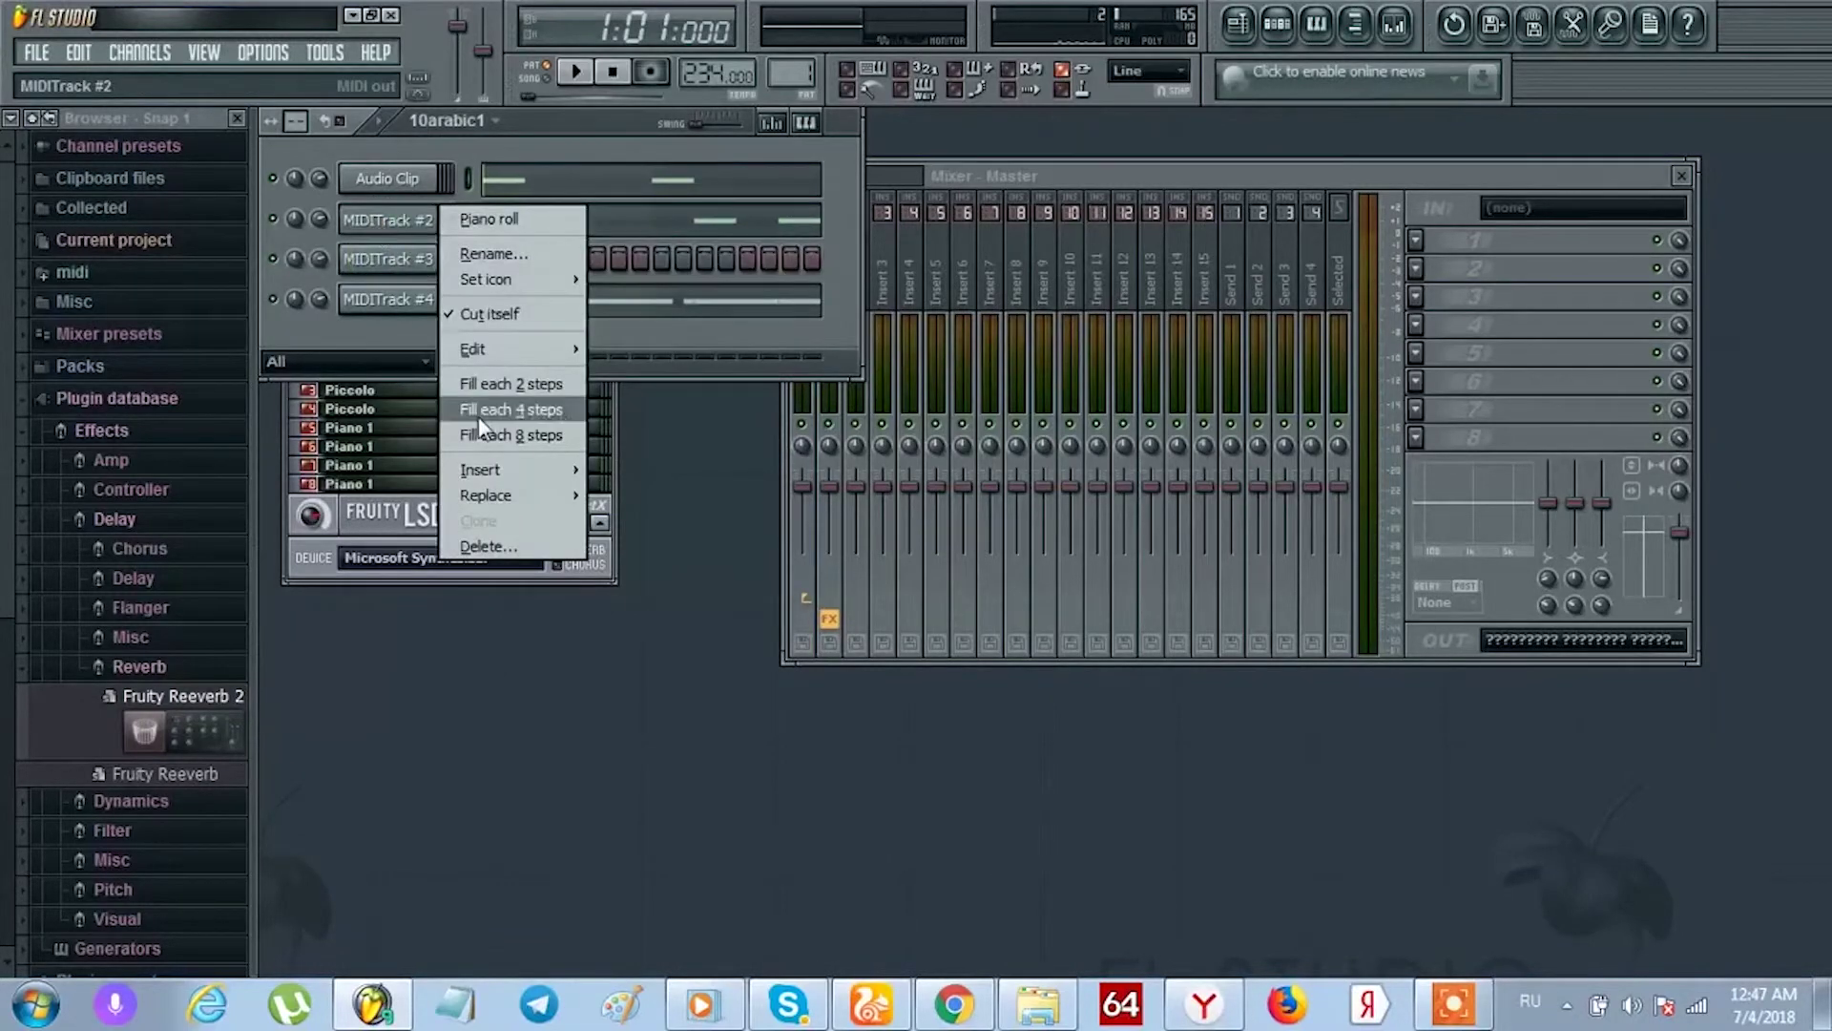
{"action": "mouse_move", "coordinate": [494, 503]}
{"action": "left_click", "coordinate": [674, 461]}
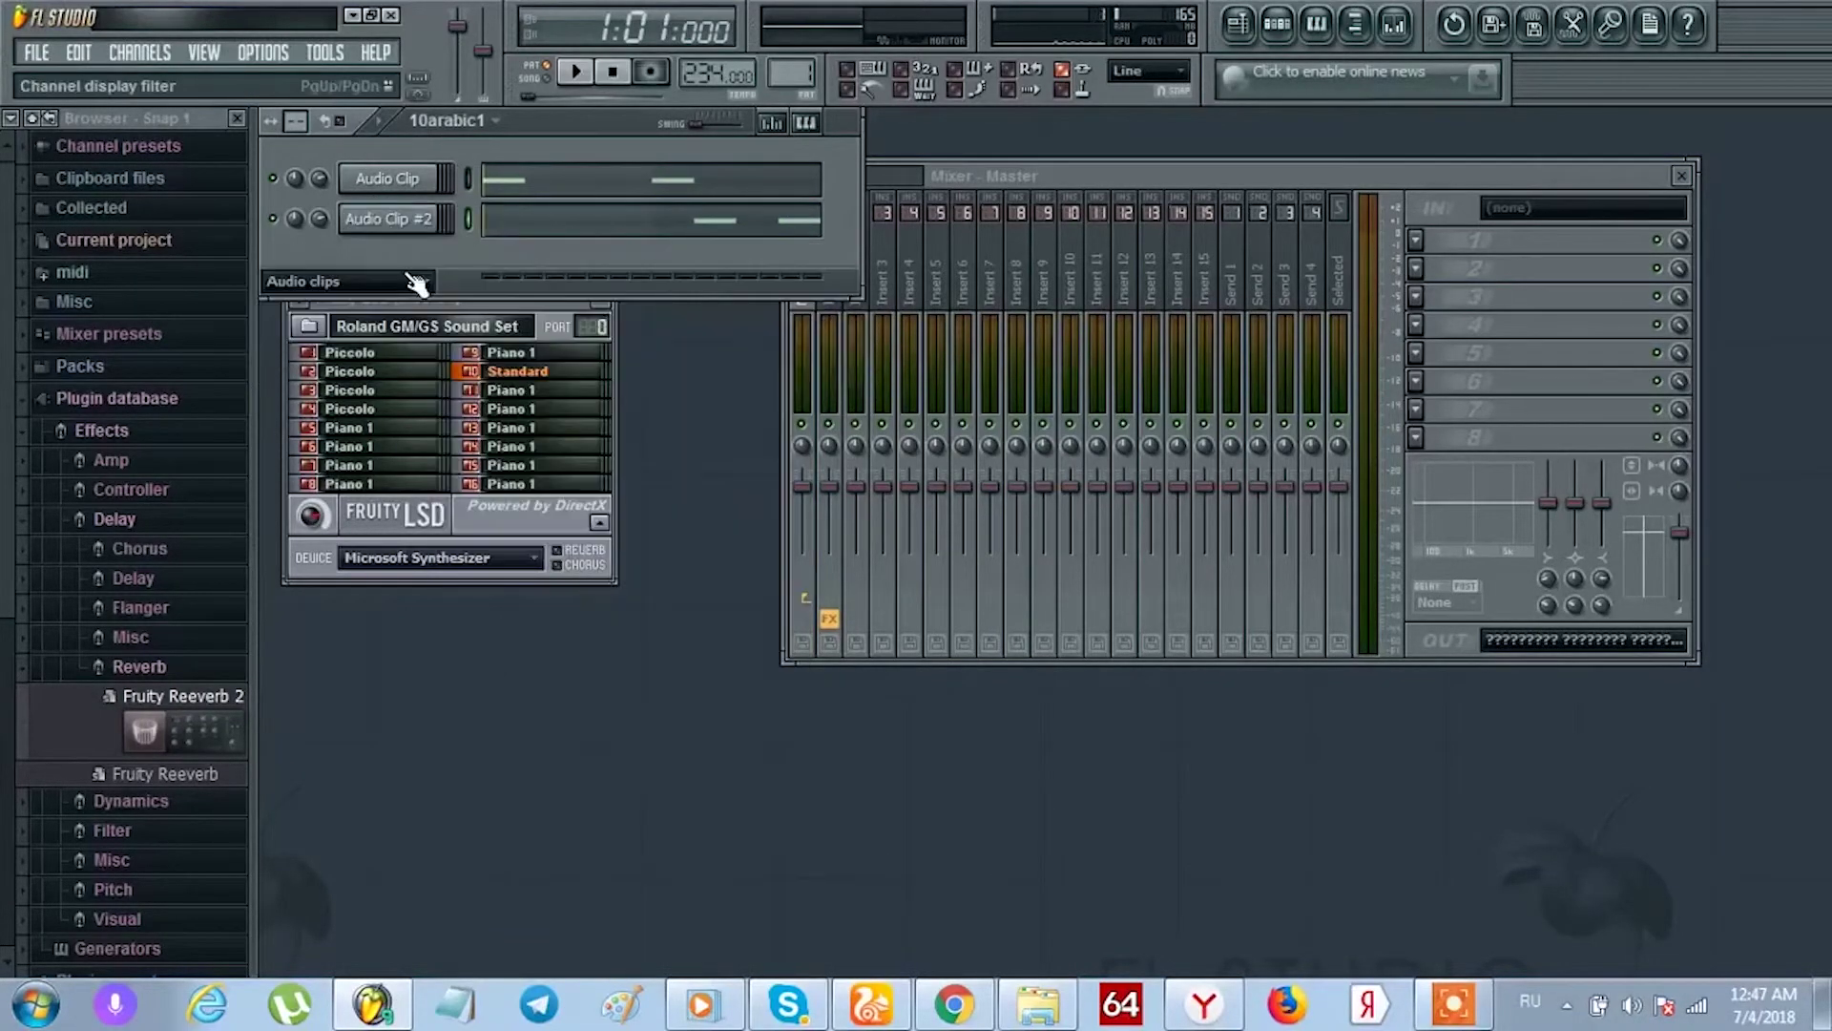
Display all channels again and replace MIDITrack #3 with an Audio clip channel.
{"action": "left_click", "coordinate": [415, 281]}
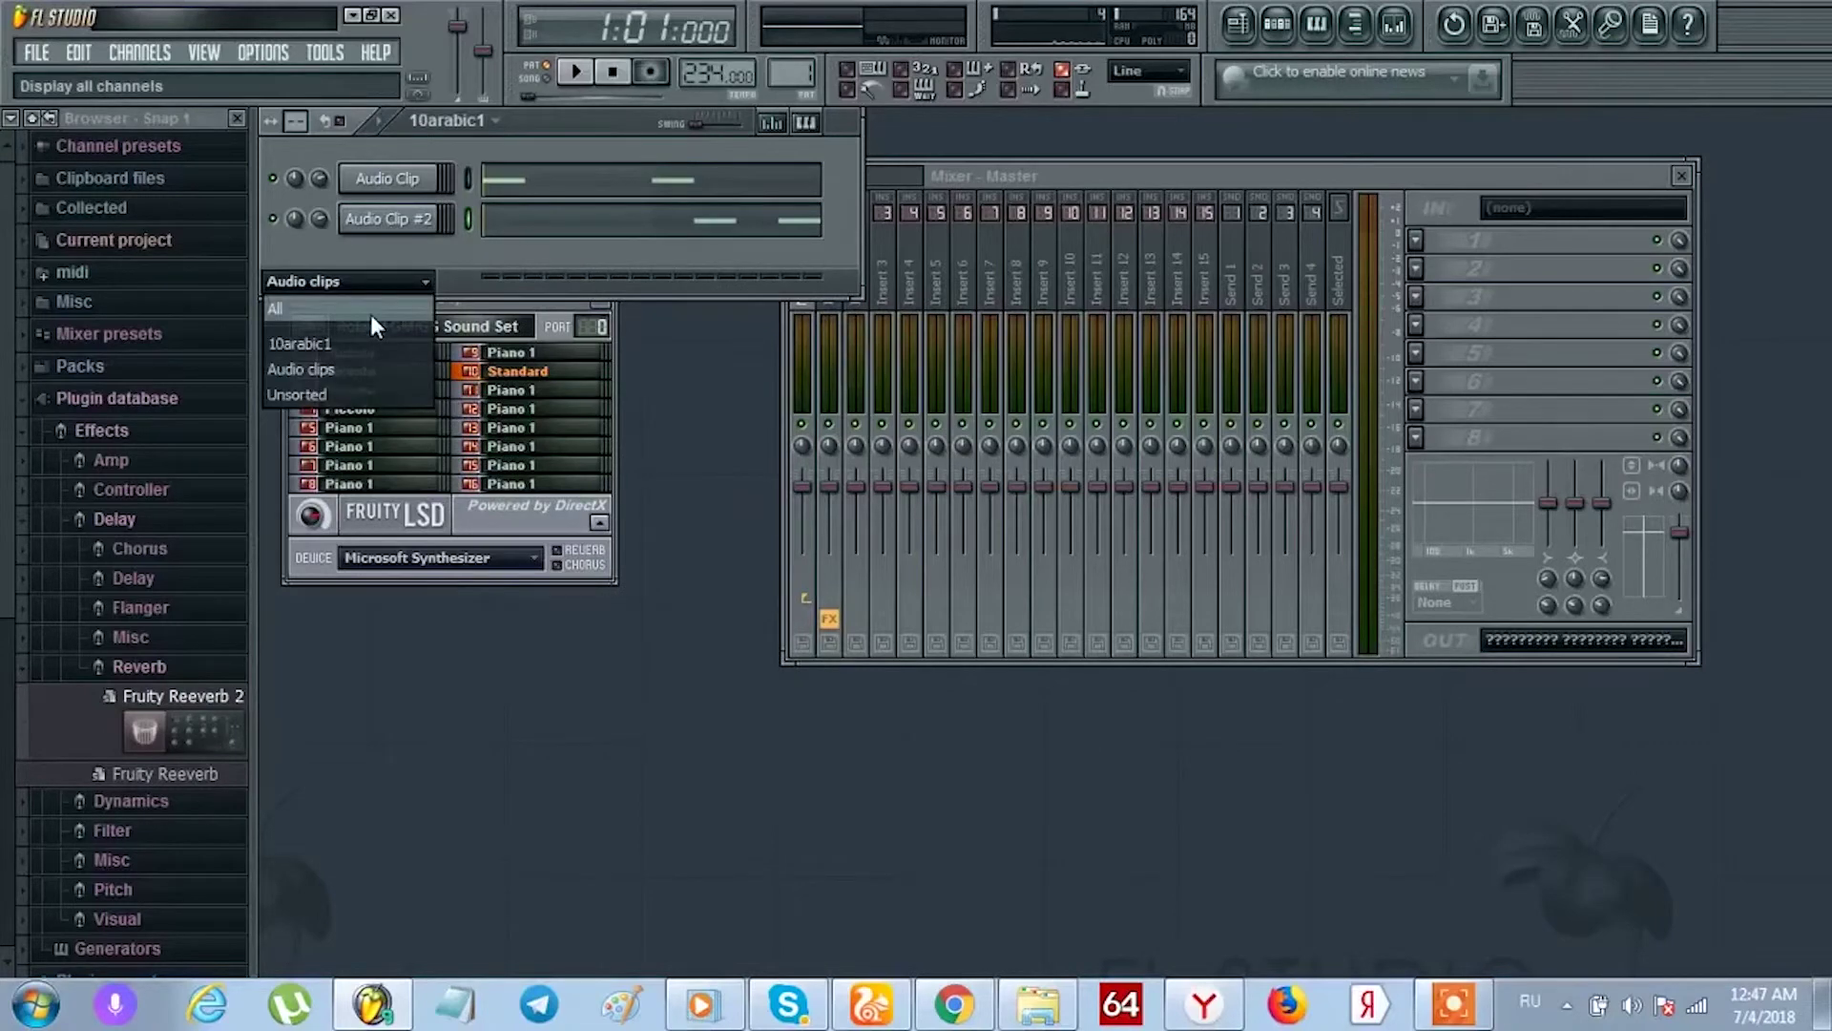
{"action": "left_click", "coordinate": [371, 313]}
{"action": "right_click", "coordinate": [385, 270]}
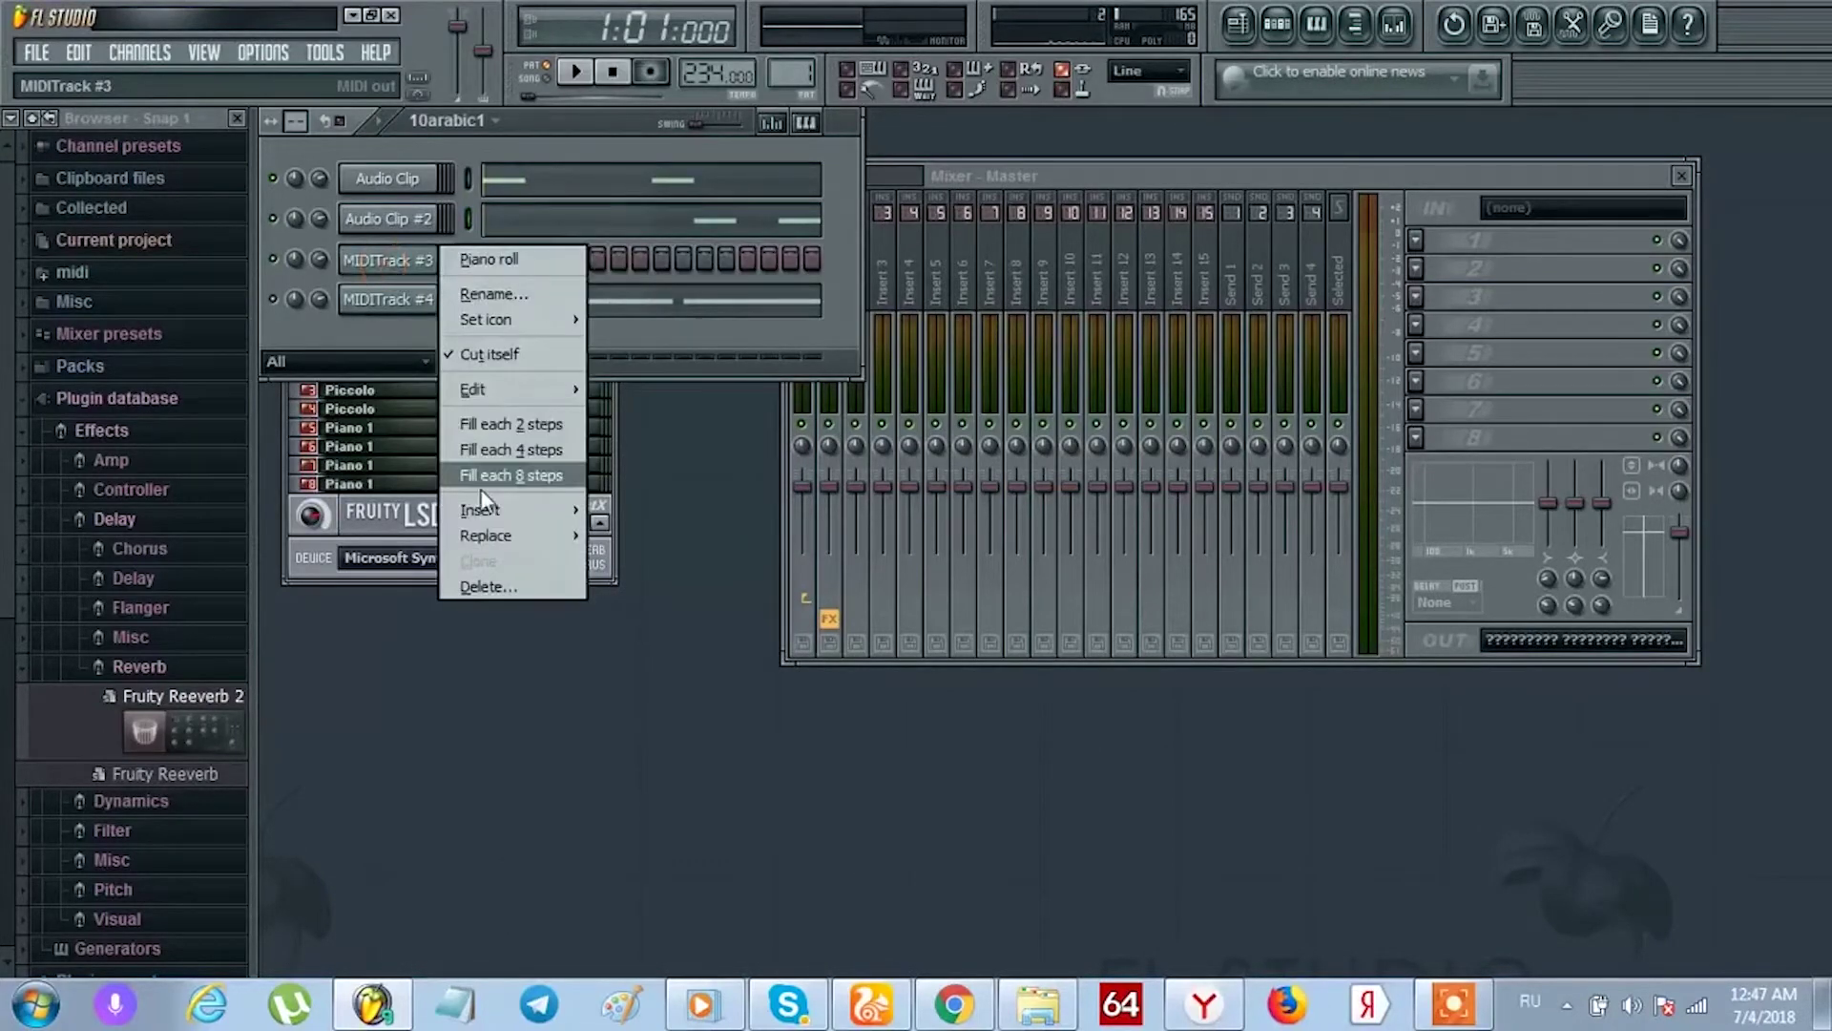
{"action": "mouse_move", "coordinate": [522, 532]}
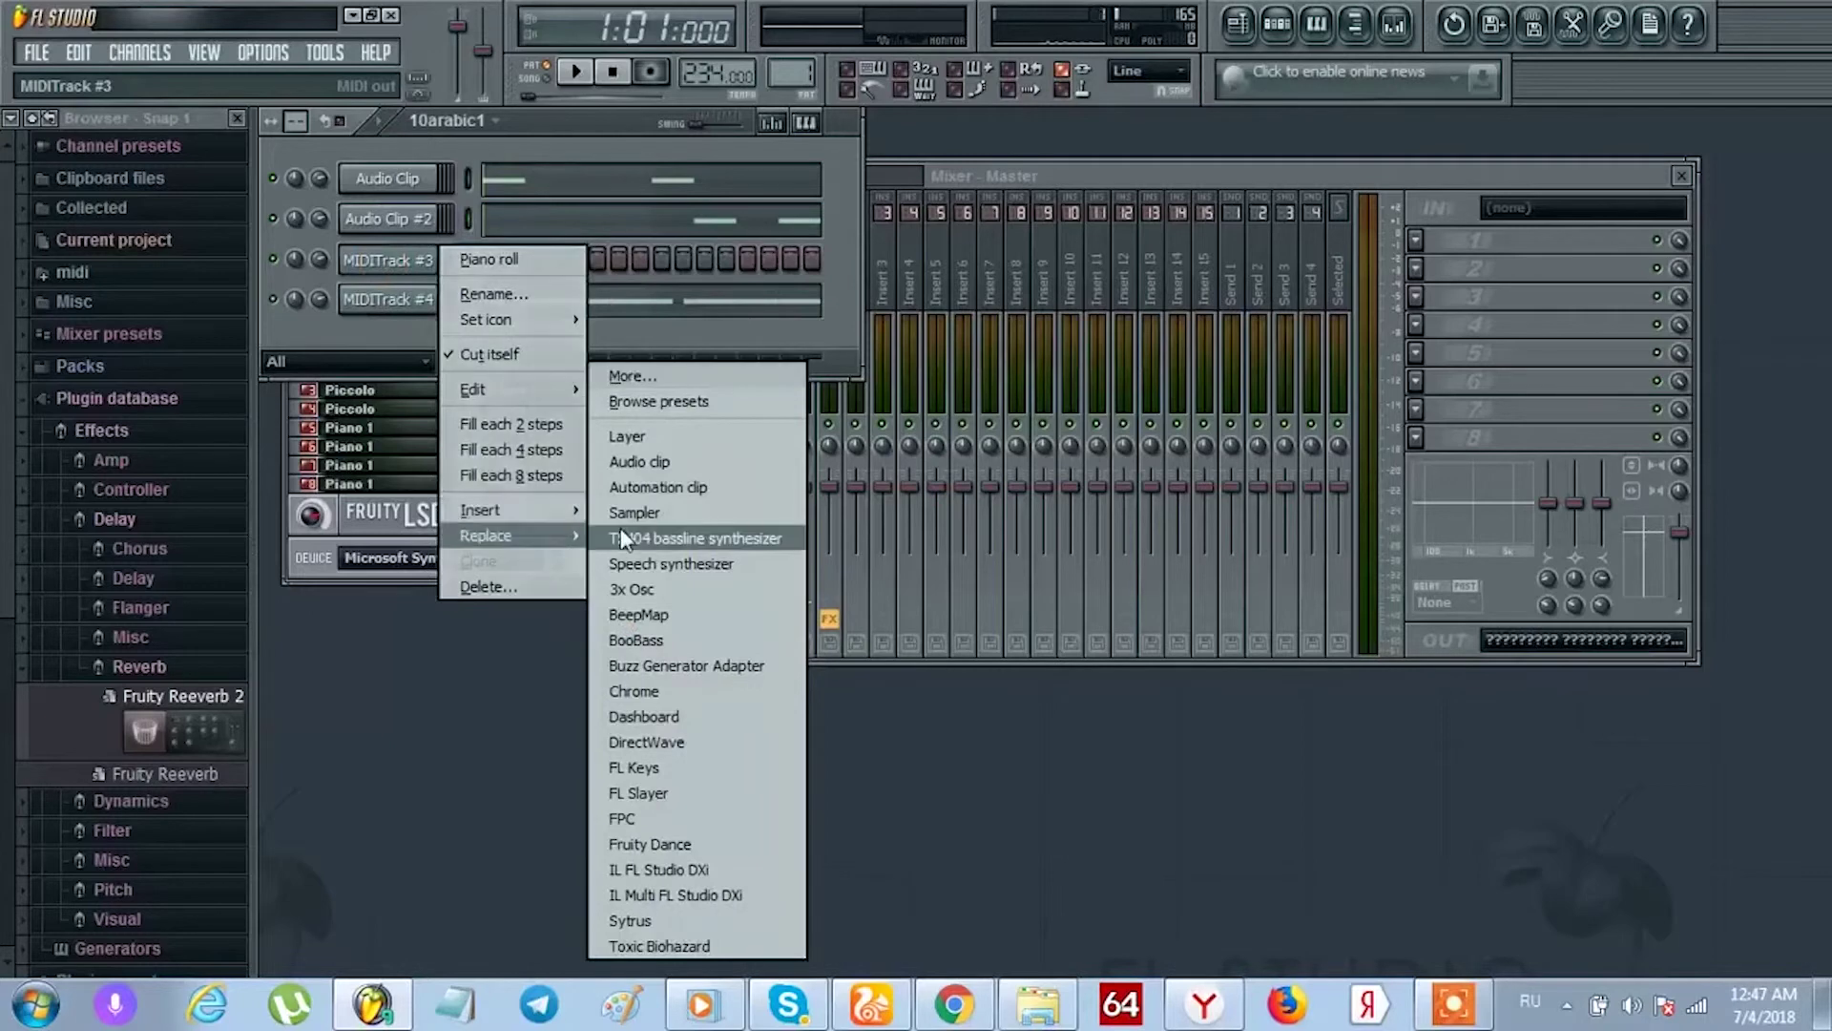
{"action": "left_click", "coordinate": [618, 460]}
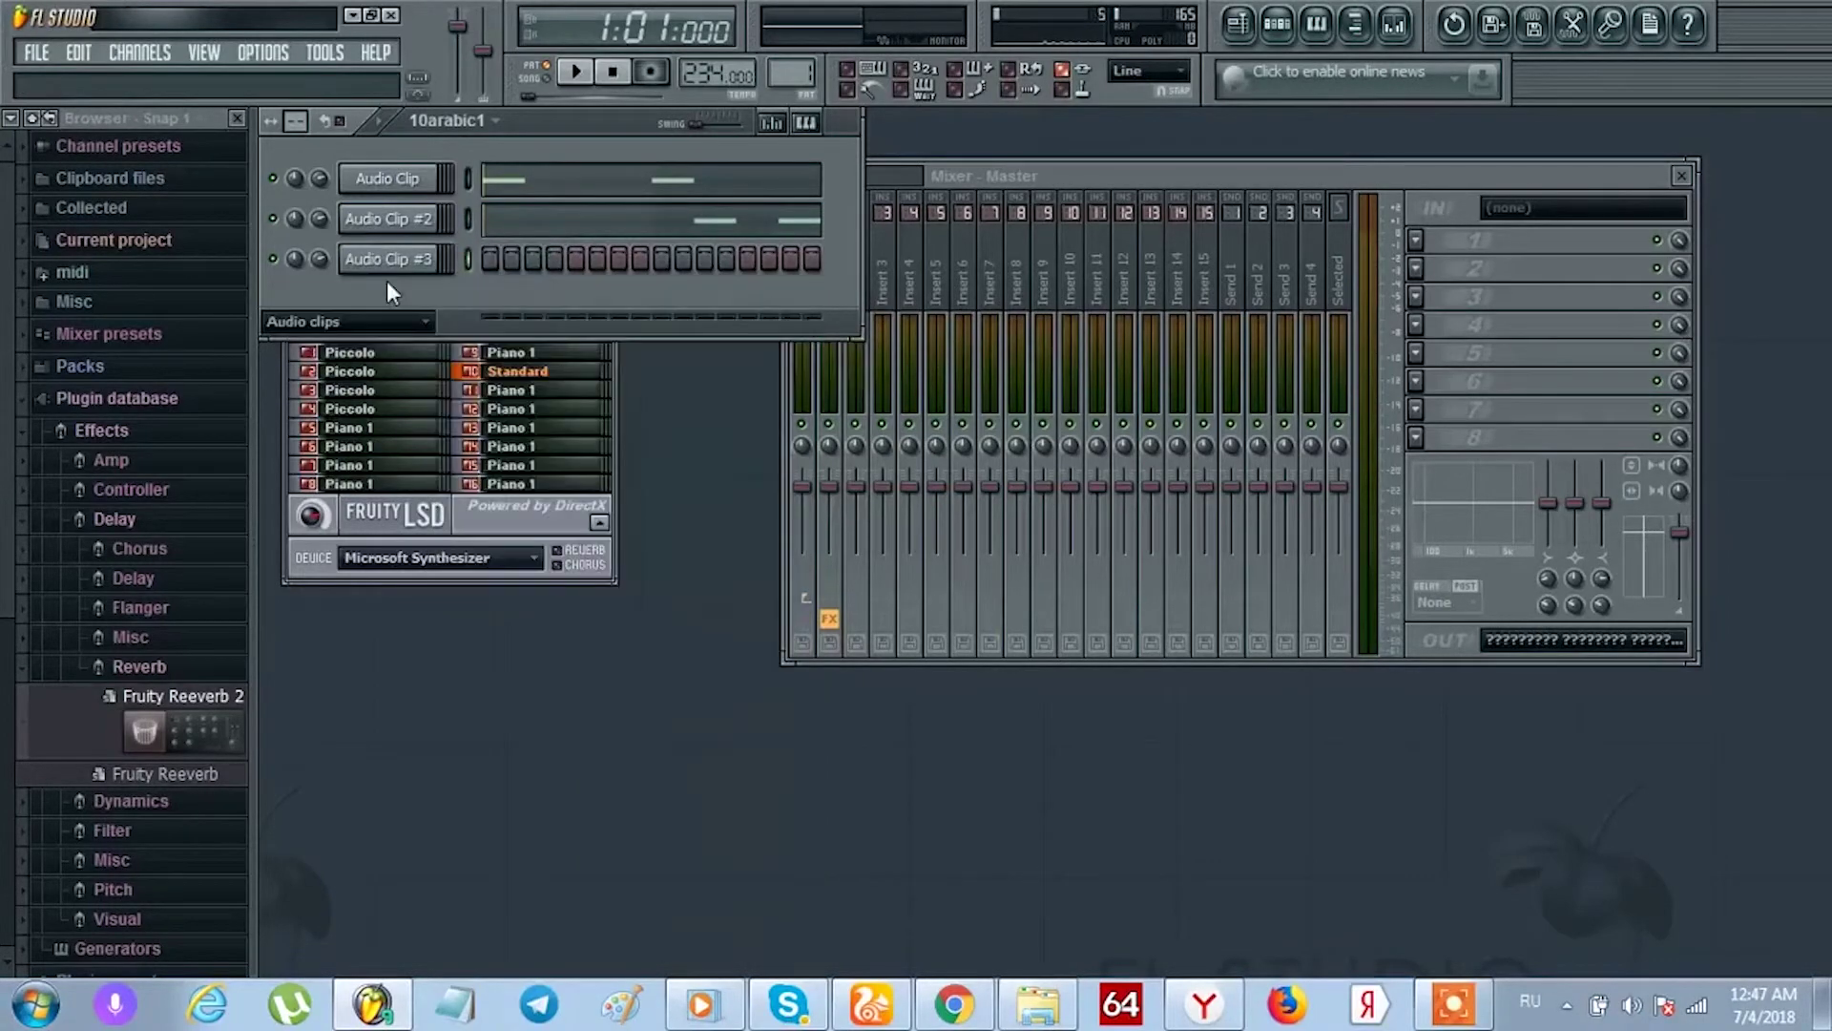
Show all channels and replace MIDITrack #4 with an Audio clip channel.
{"action": "right_click", "coordinate": [388, 321]}
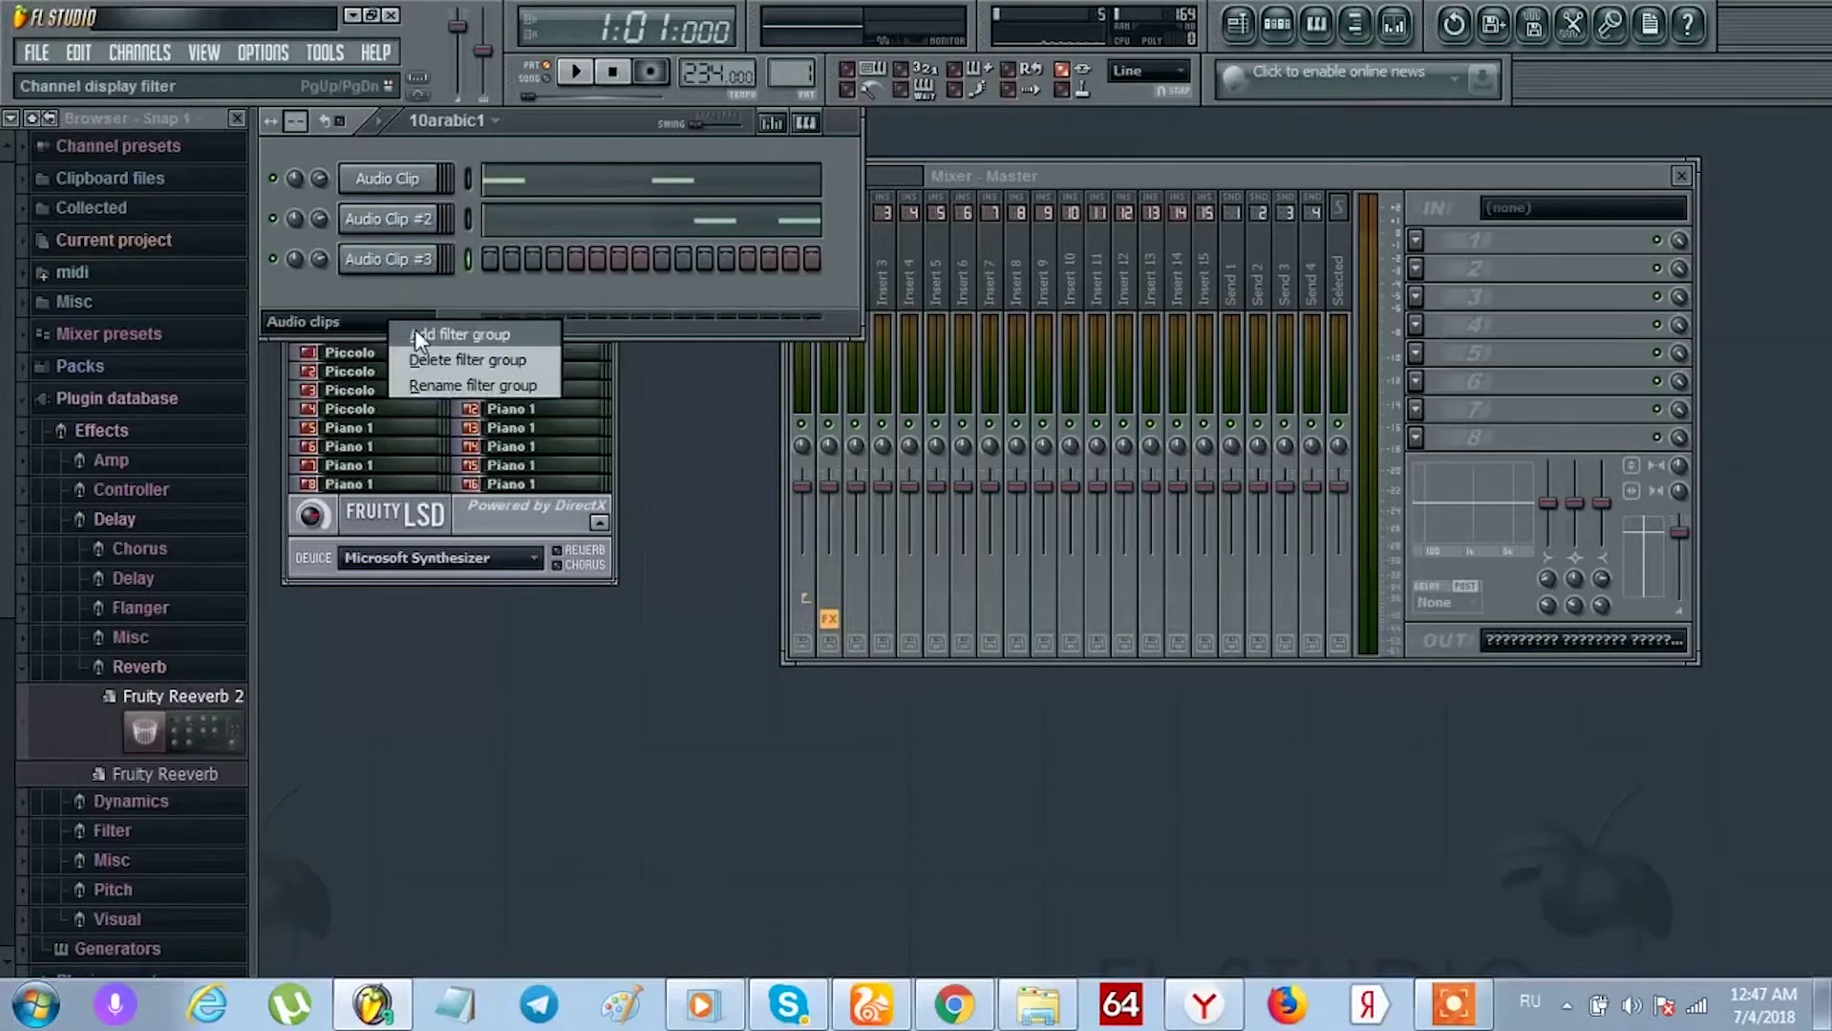
{"action": "left_click", "coordinate": [353, 322]}
{"action": "left_click", "coordinate": [358, 340]}
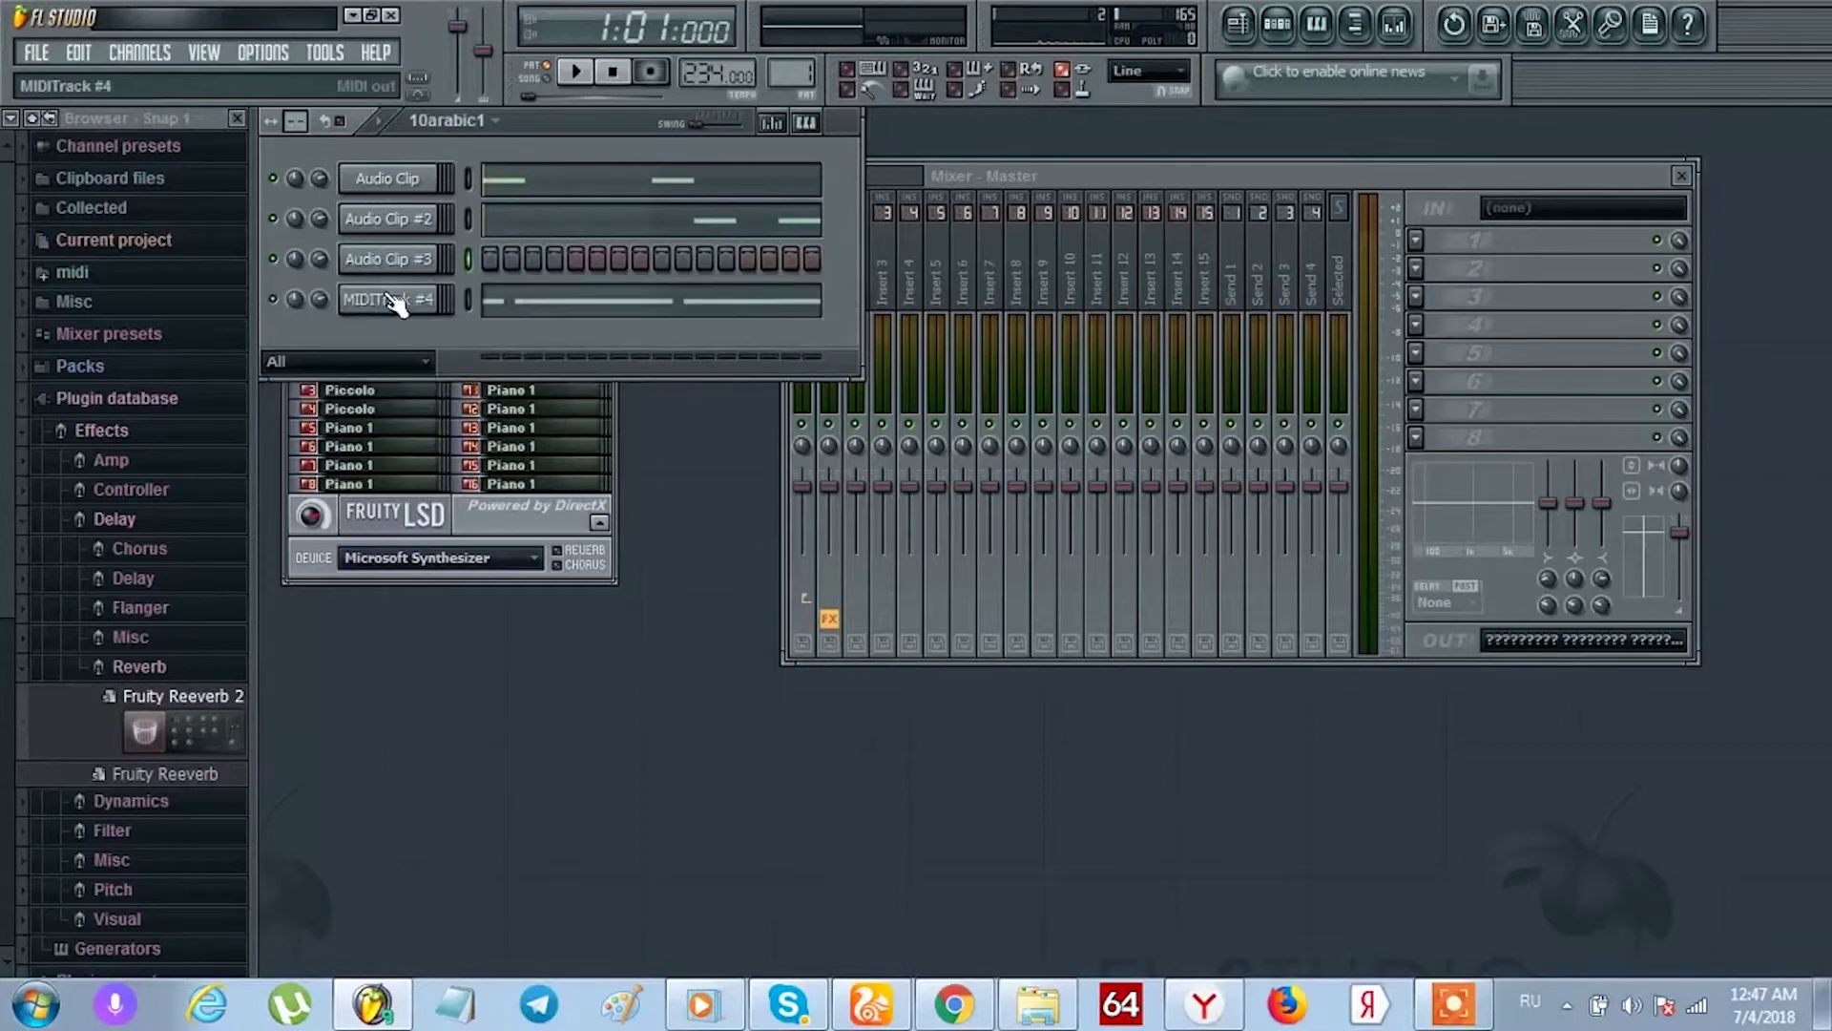
{"action": "right_click", "coordinate": [383, 299]}
{"action": "mouse_move", "coordinate": [503, 563]}
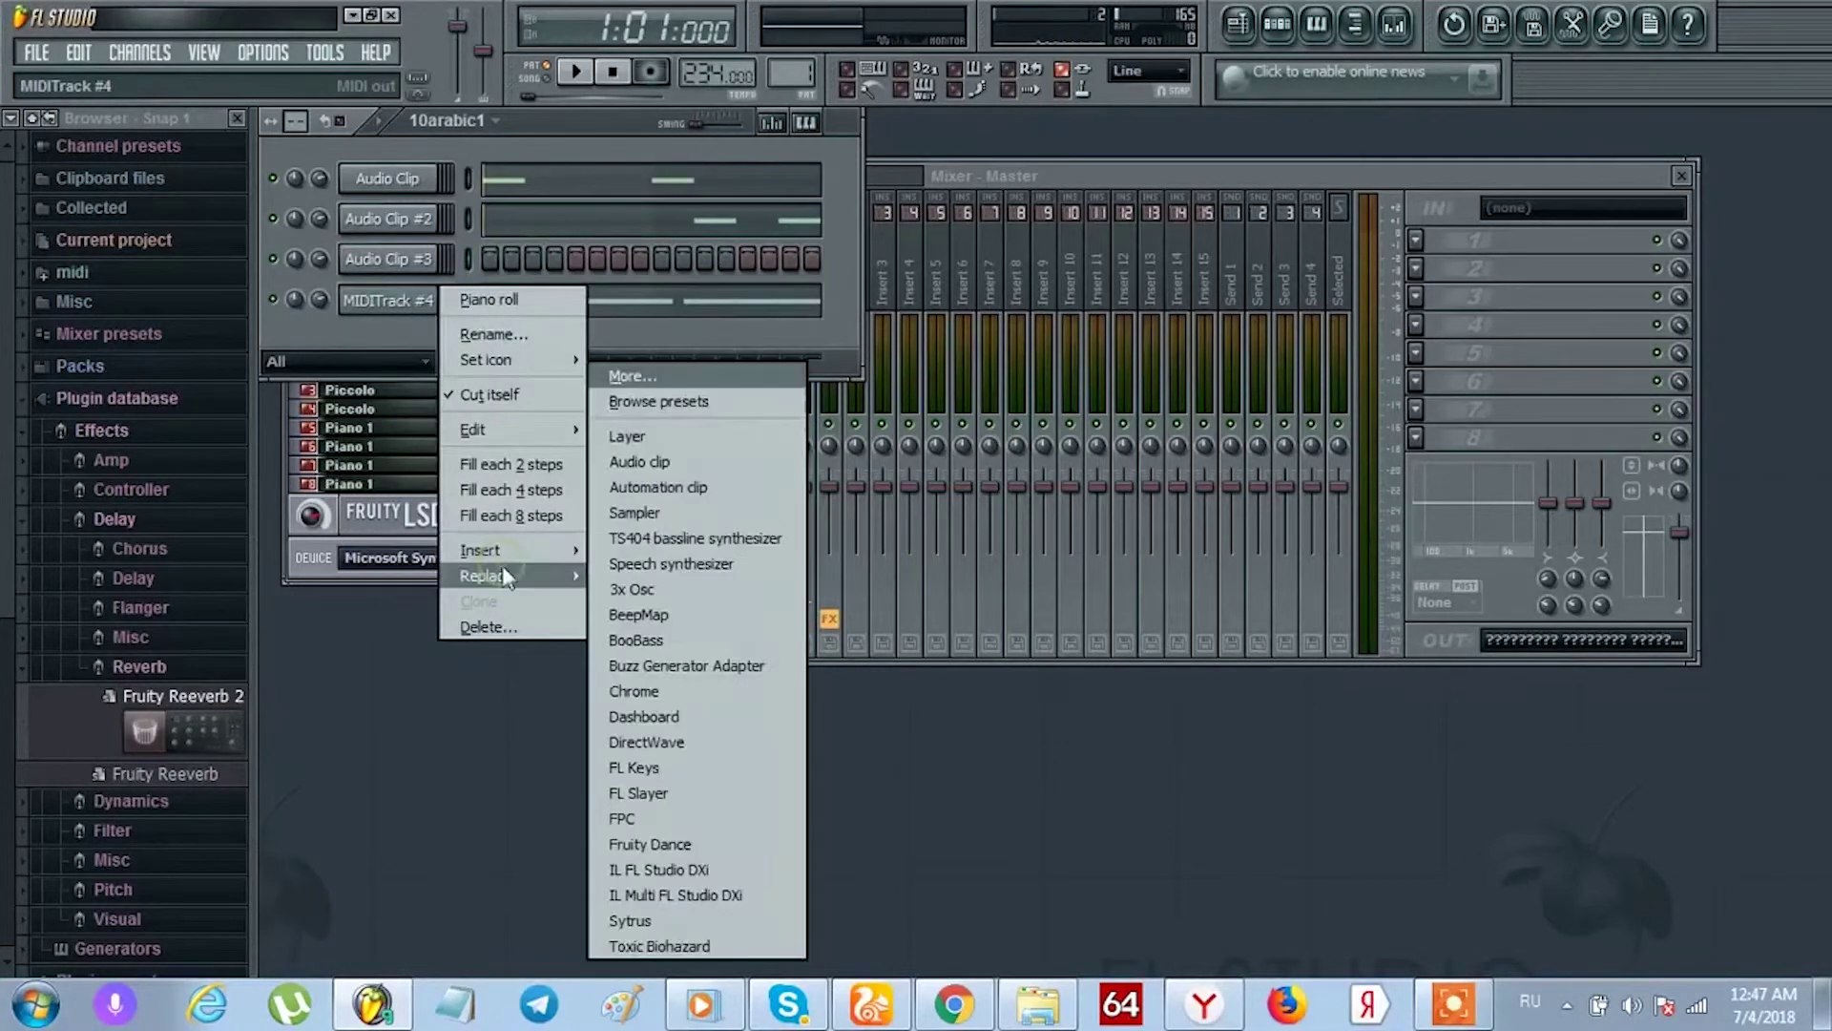
{"action": "left_click", "coordinate": [684, 455]}
Start loading a sample into the first Audio Clip channel and browse to the desktop's test items 2 > Basic with limiter folder.
{"action": "left_click", "coordinate": [410, 177]}
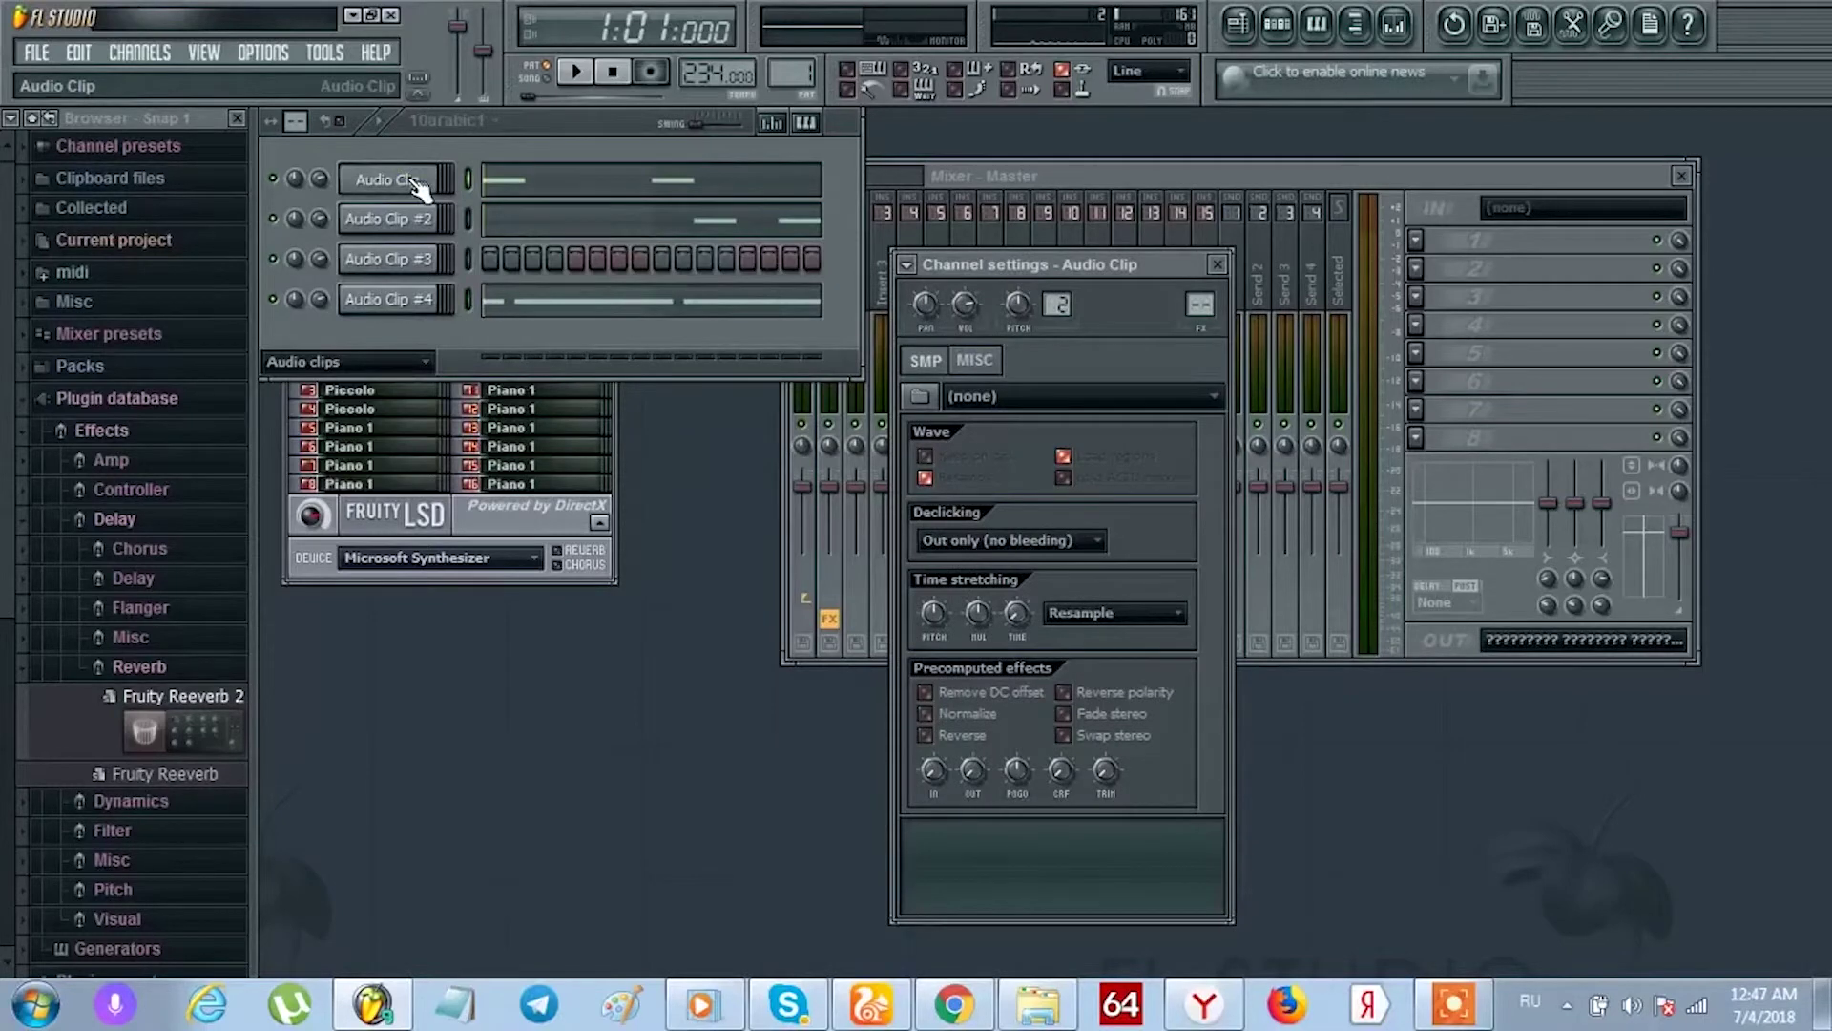
{"action": "right_click", "coordinate": [410, 178]}
{"action": "left_click", "coordinate": [488, 269]}
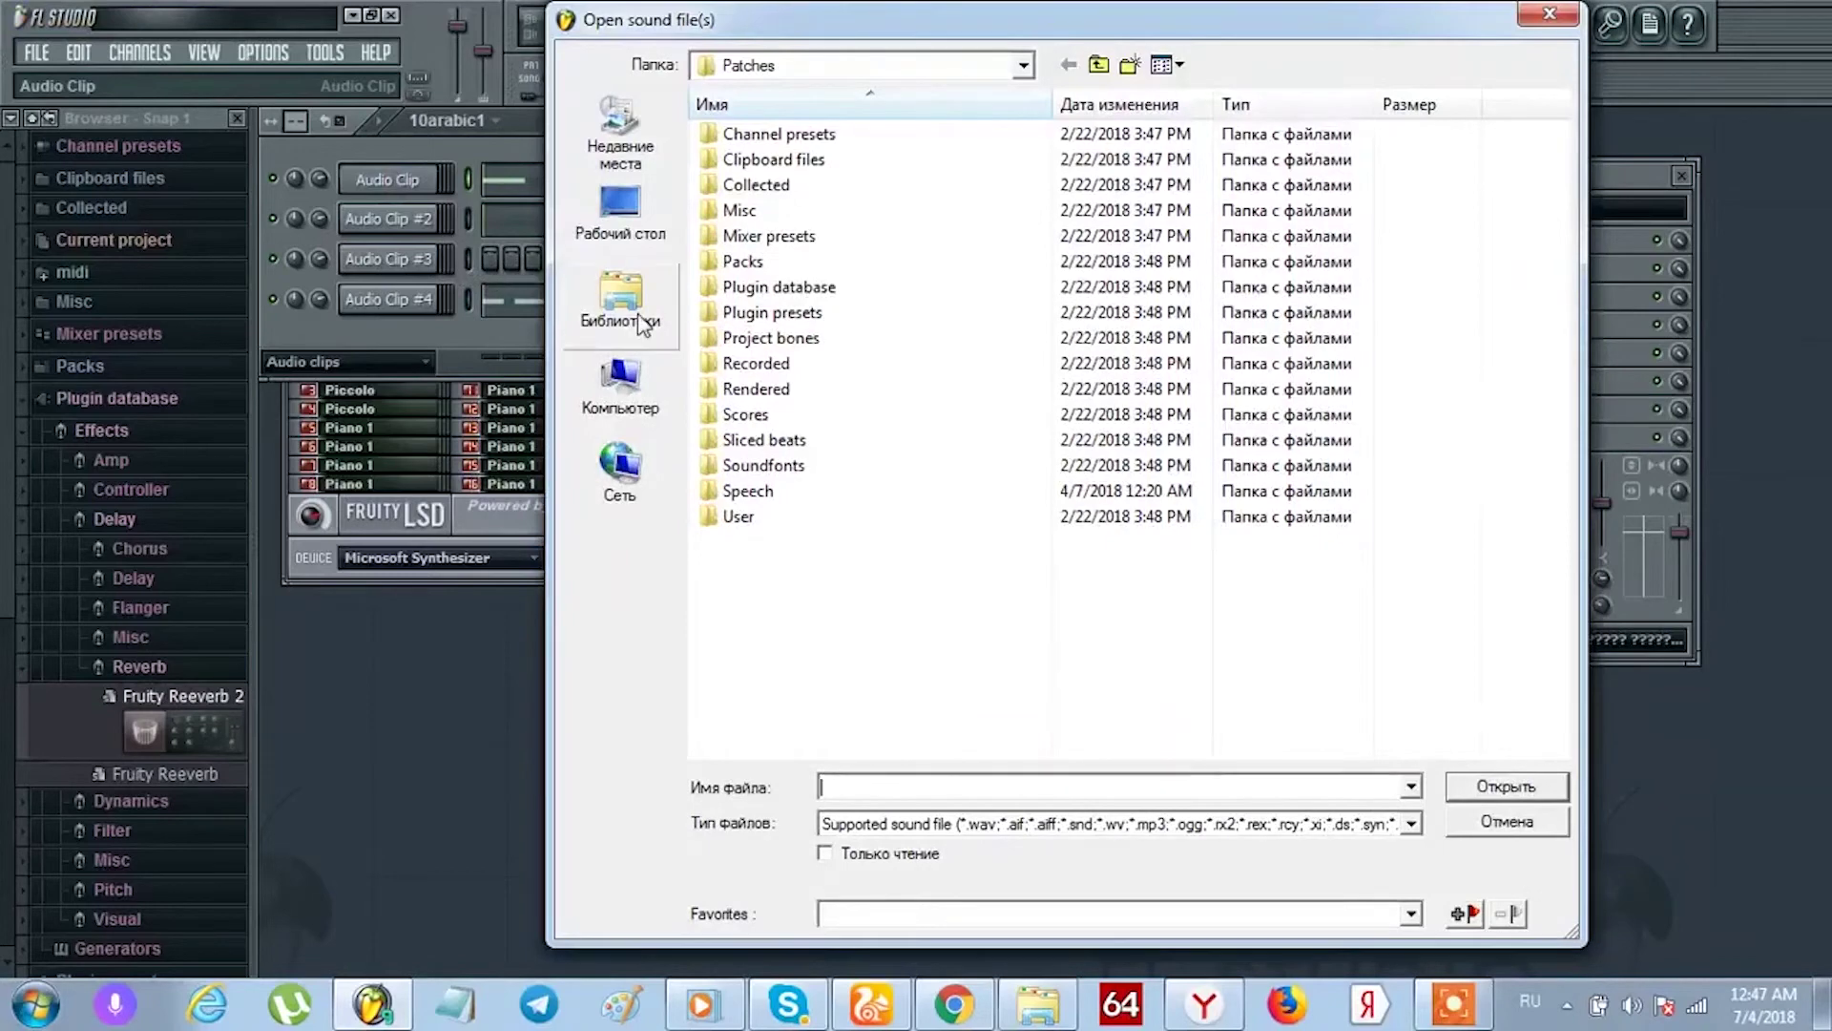
{"action": "left_click", "coordinate": [622, 197]}
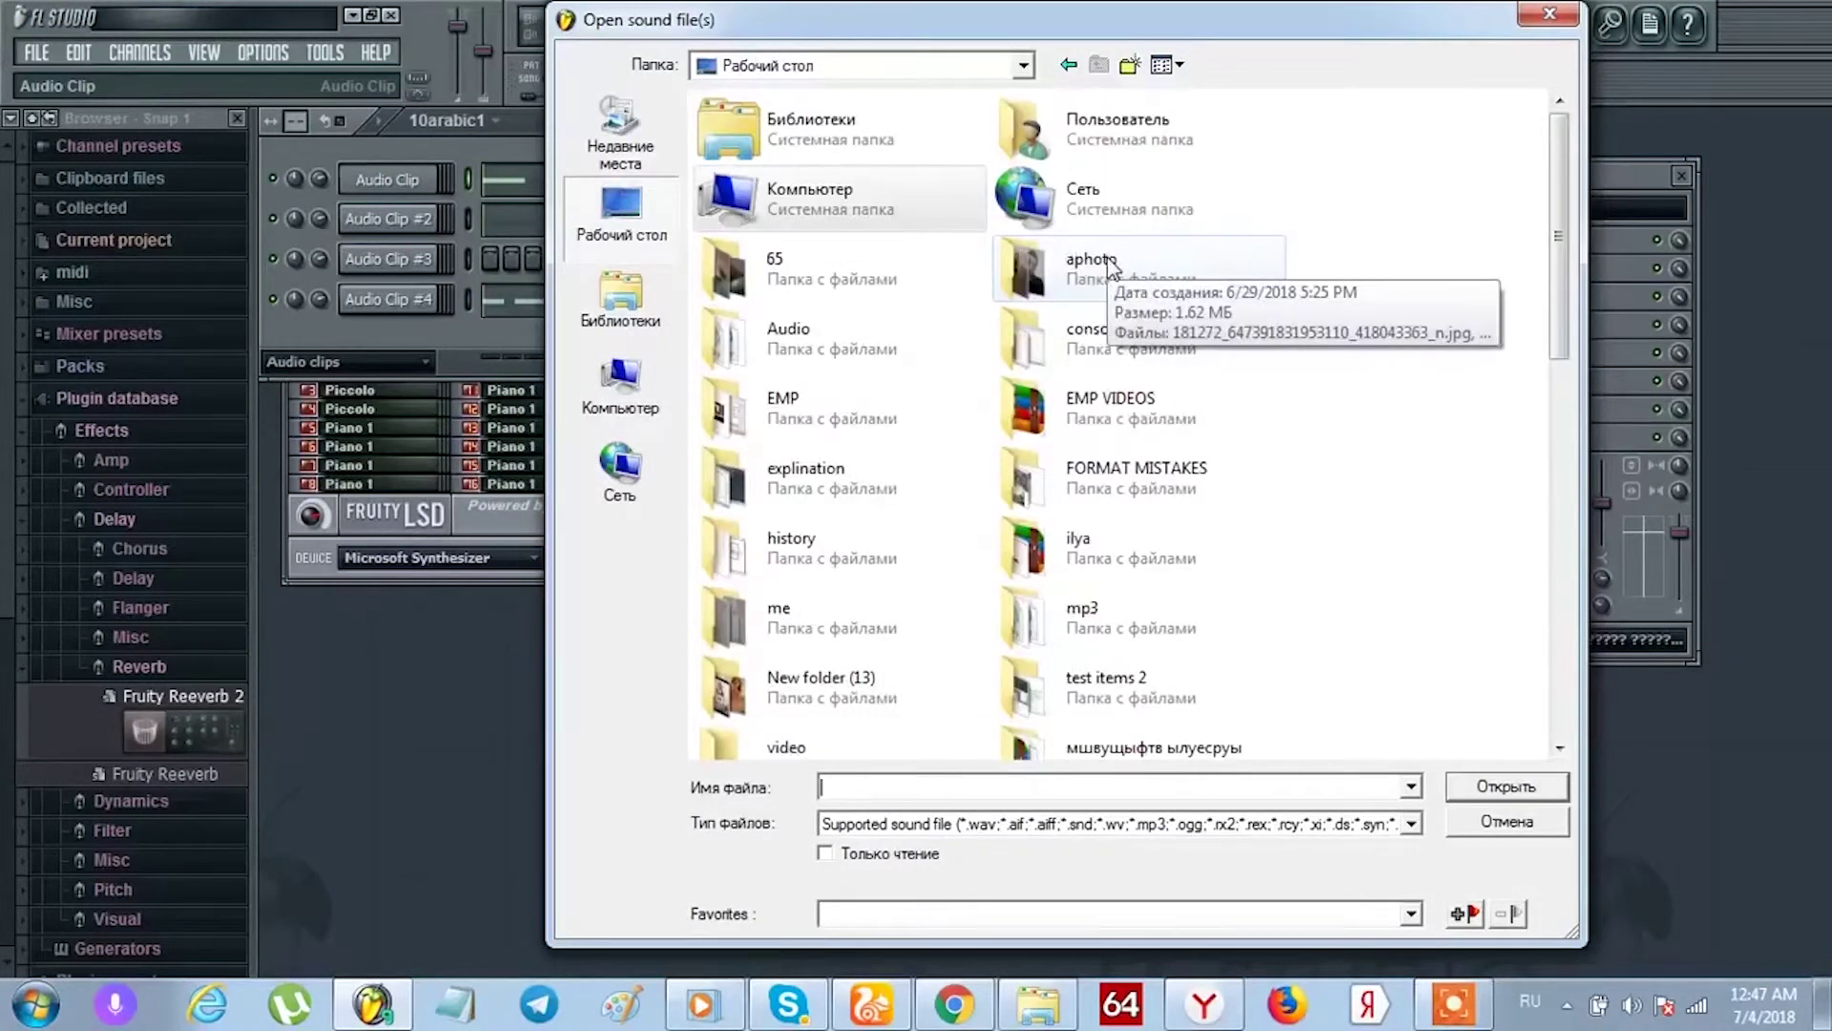
{"action": "double_click", "coordinate": [1063, 671]}
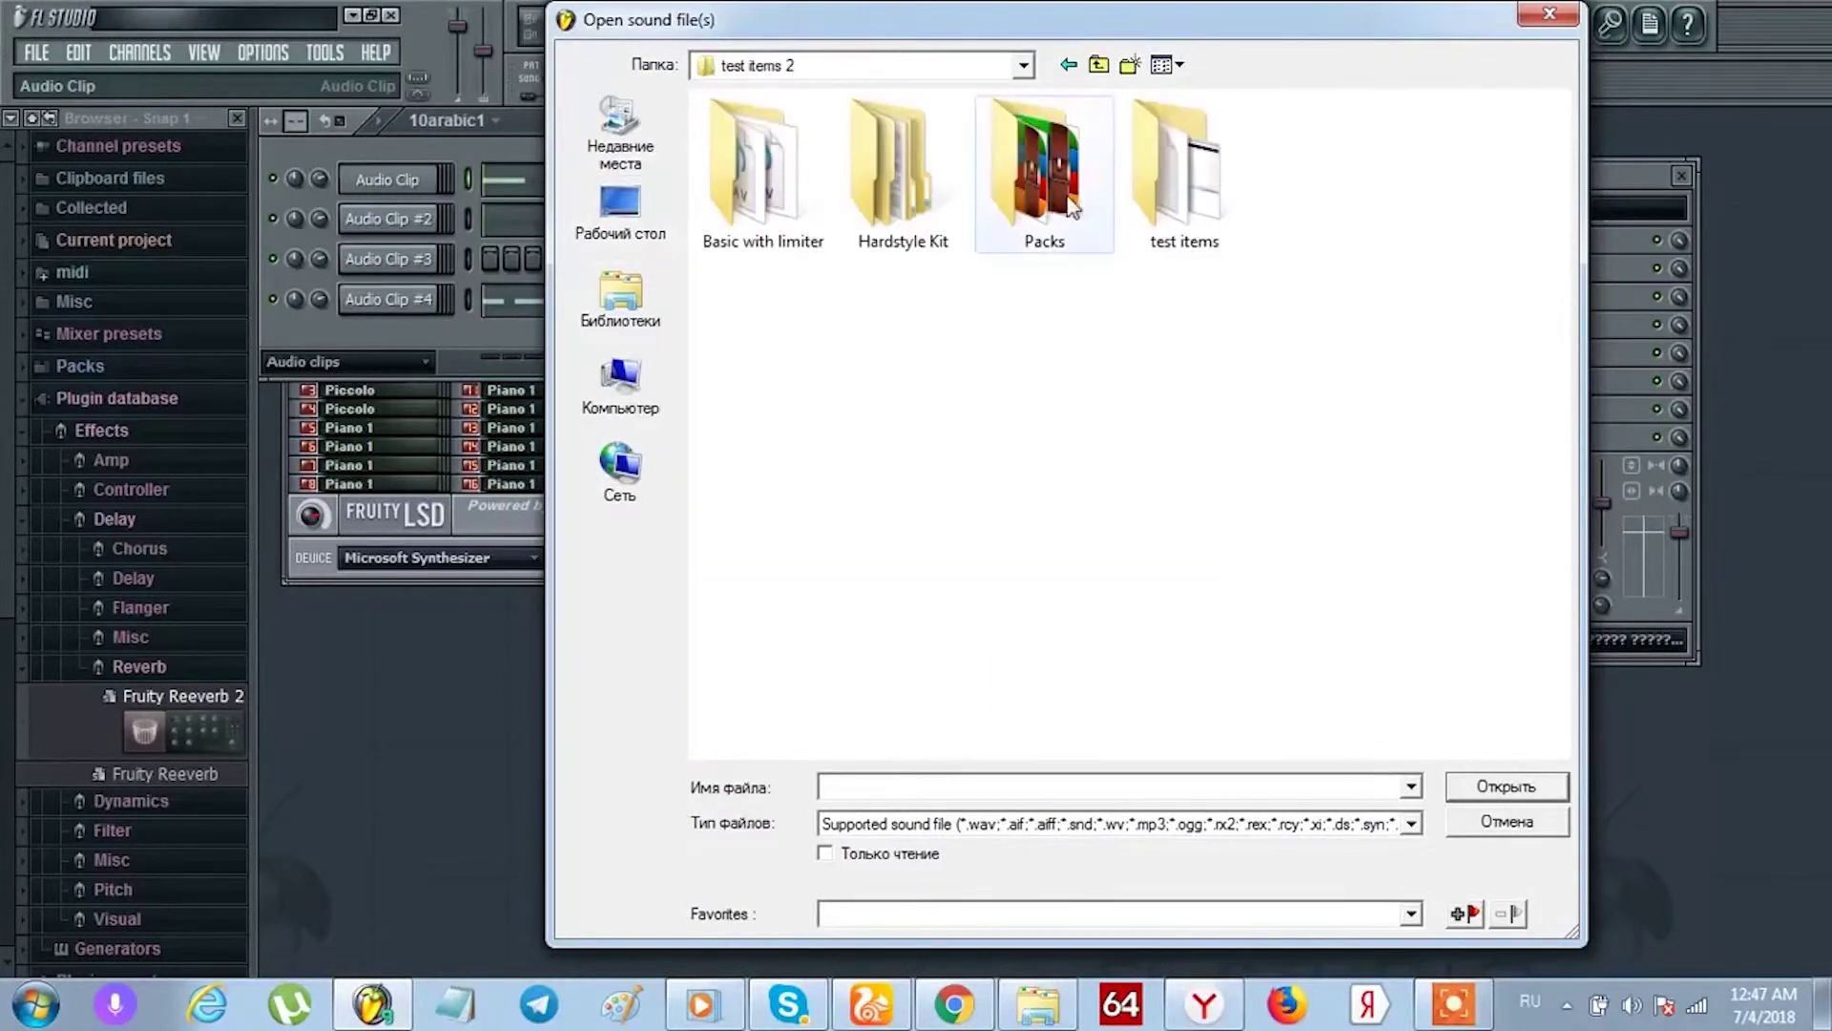
{"action": "double_click", "coordinate": [758, 177]}
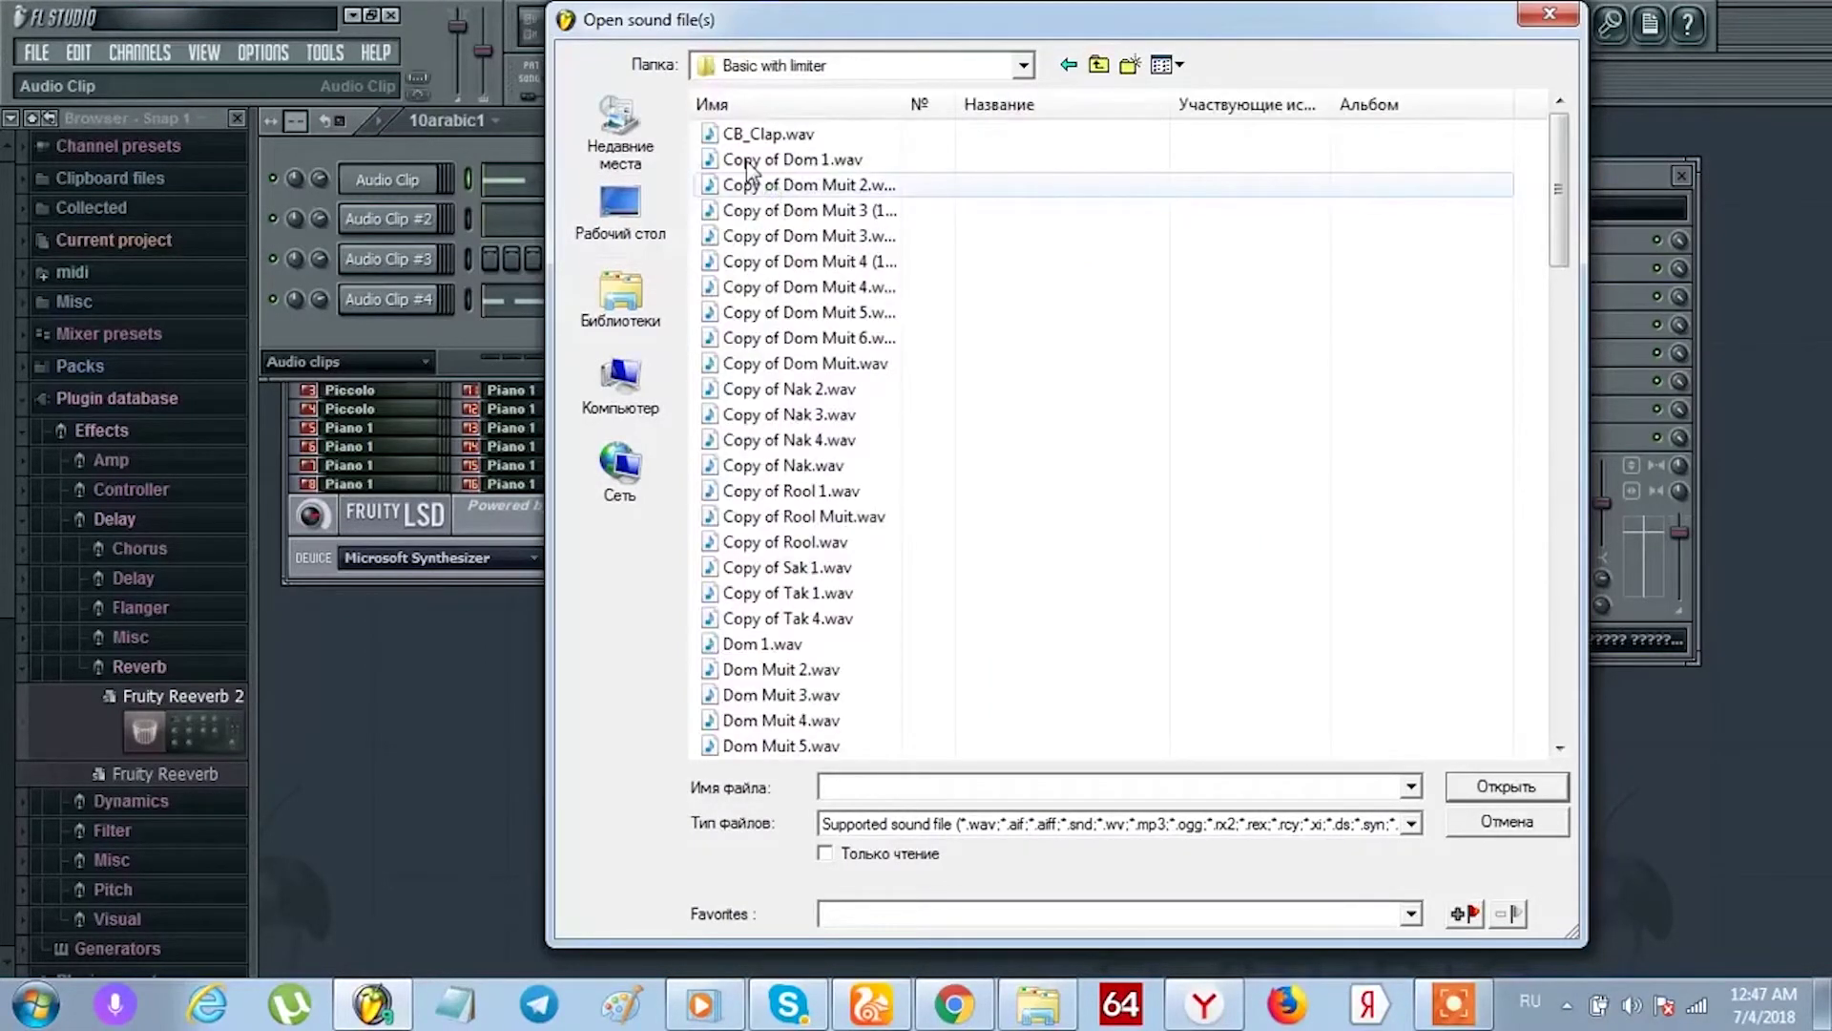
Audition several of the folder's samples and load Copy of Dom Muit.wav into the first channel.
{"action": "left_click", "coordinate": [768, 134]}
{"action": "left_click", "coordinate": [789, 415]}
{"action": "left_click", "coordinate": [744, 548]}
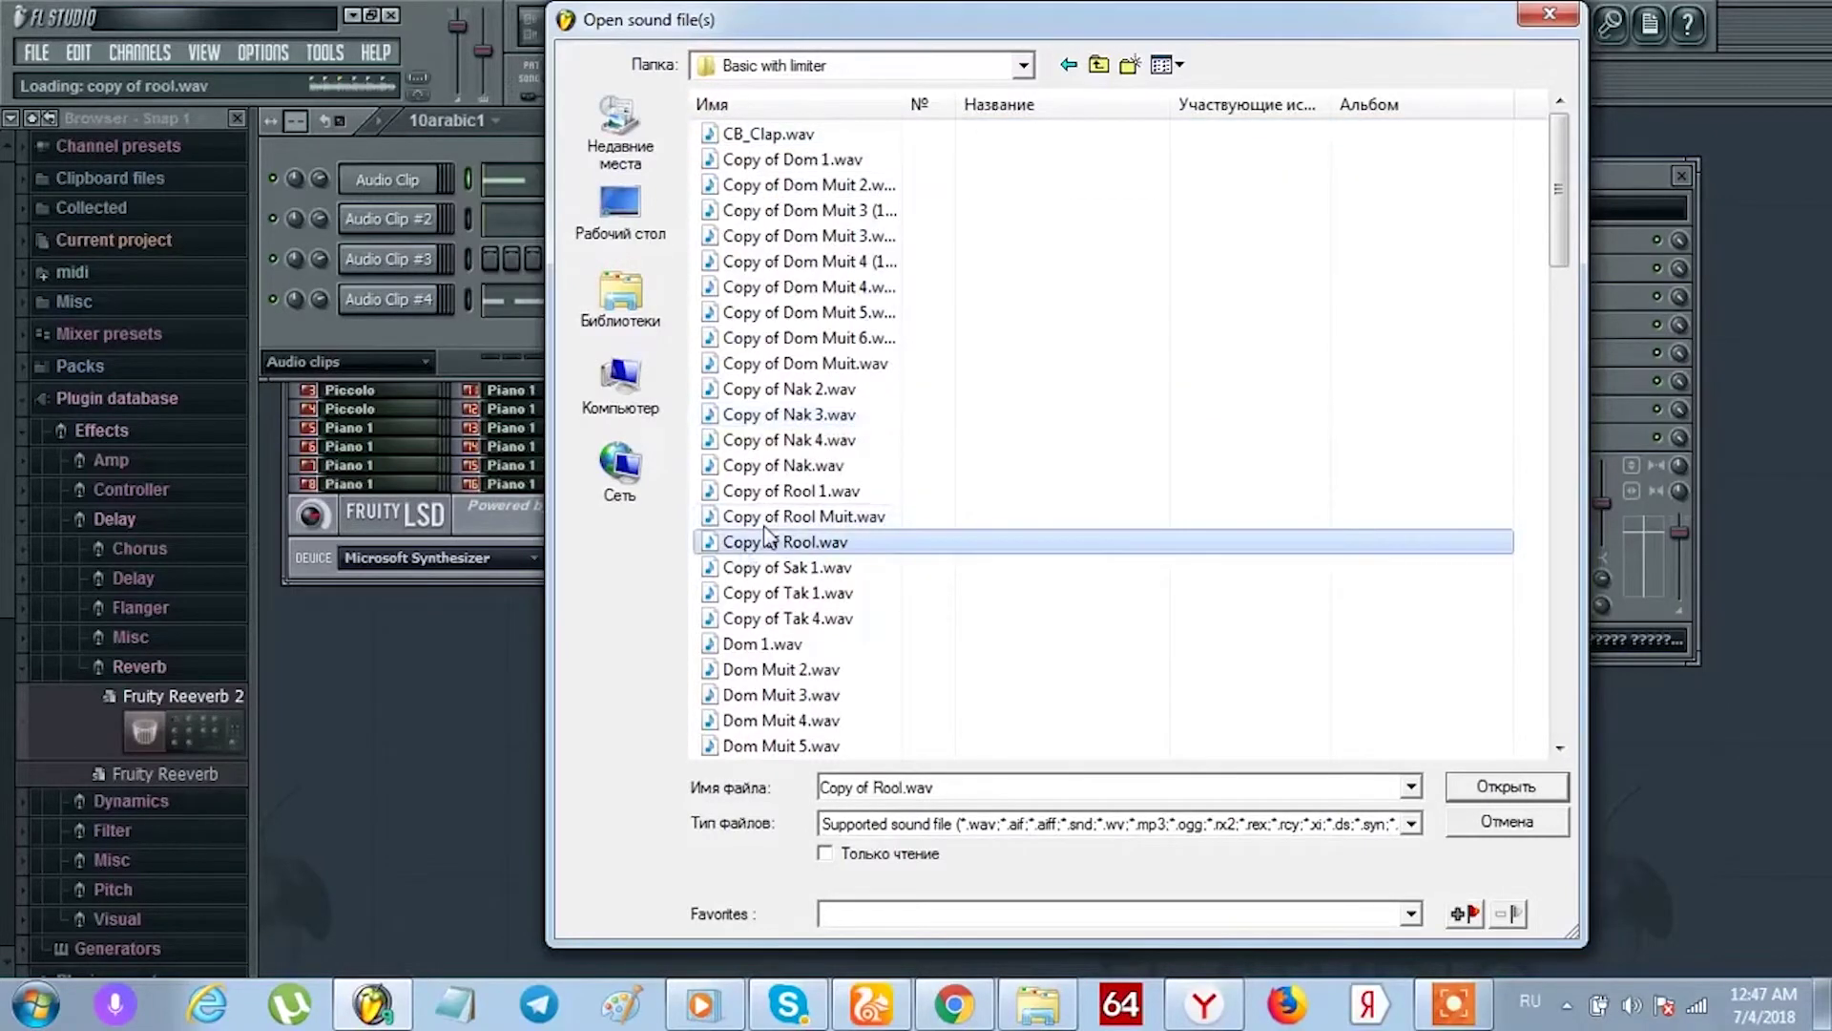
{"action": "left_click", "coordinate": [774, 367]}
{"action": "left_click", "coordinate": [1551, 784]}
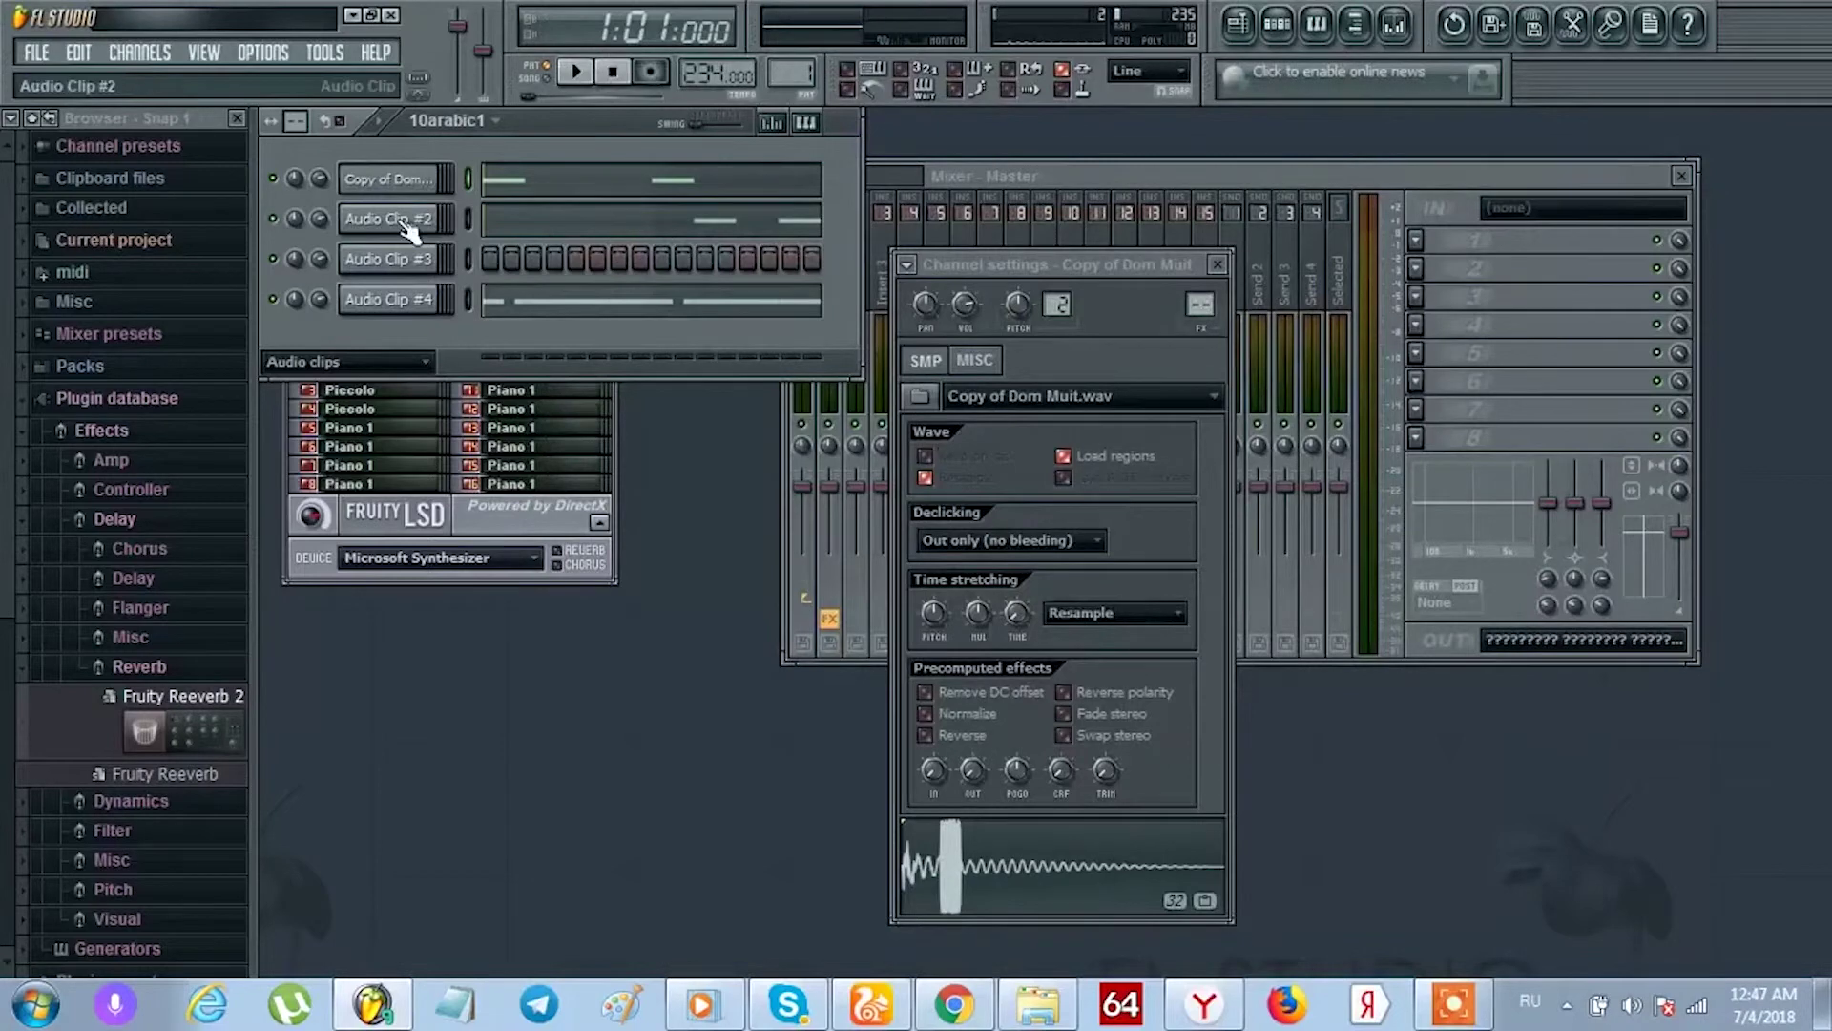
Audition Rool and Nak samples and load Copy of Nak 4.wav into the Audio Clip #2 channel.
{"action": "right_click", "coordinate": [437, 225]}
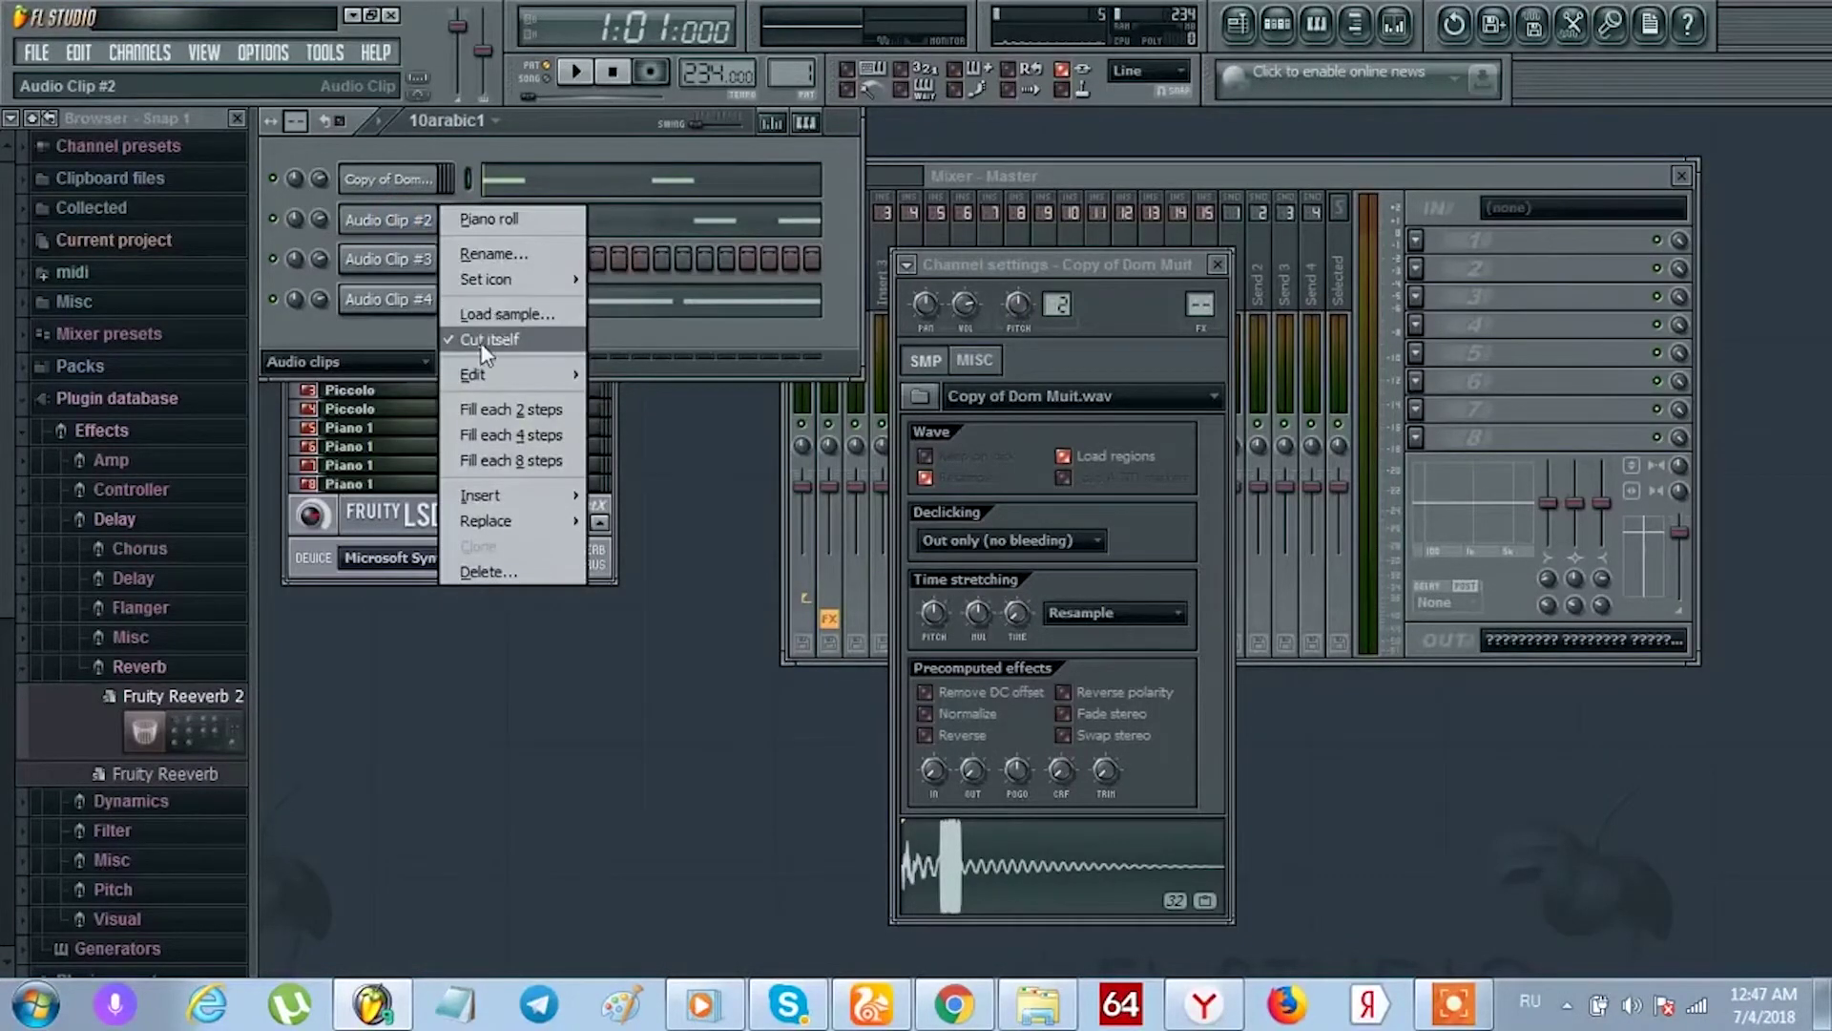
{"action": "left_click", "coordinate": [489, 317]}
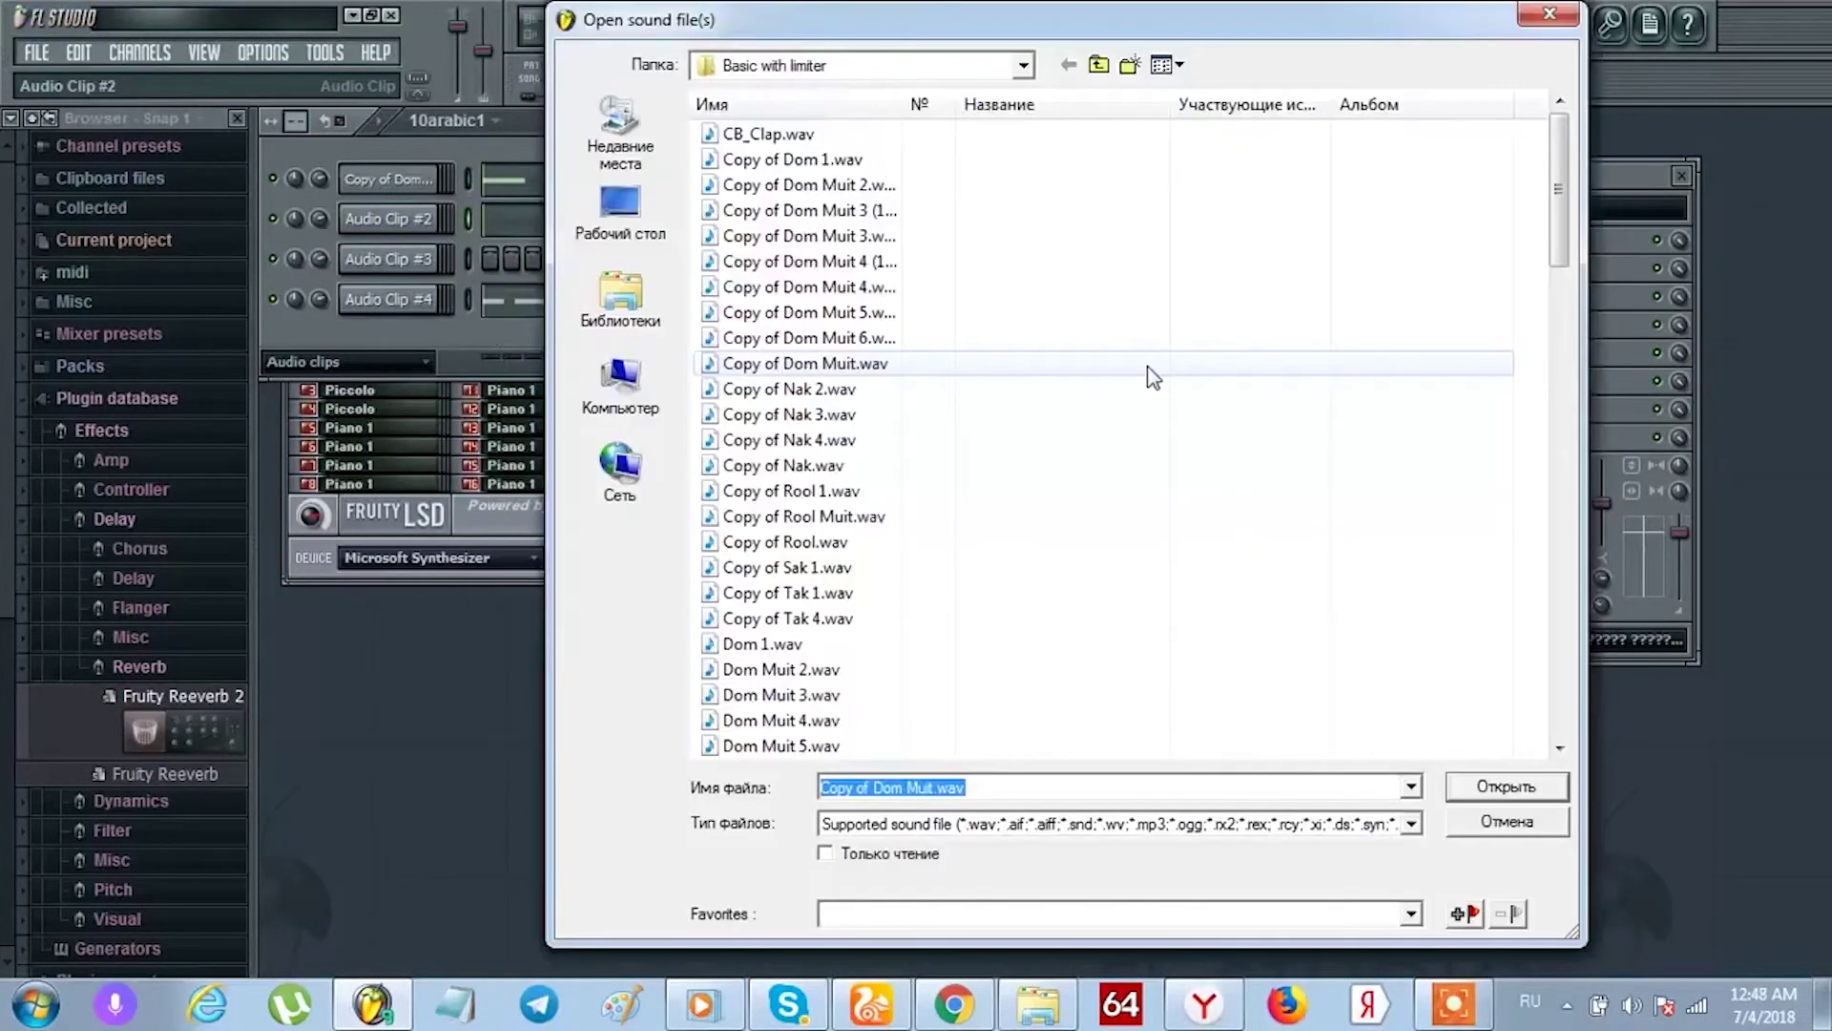
{"action": "left_click", "coordinate": [795, 516]}
{"action": "left_click", "coordinate": [795, 491]}
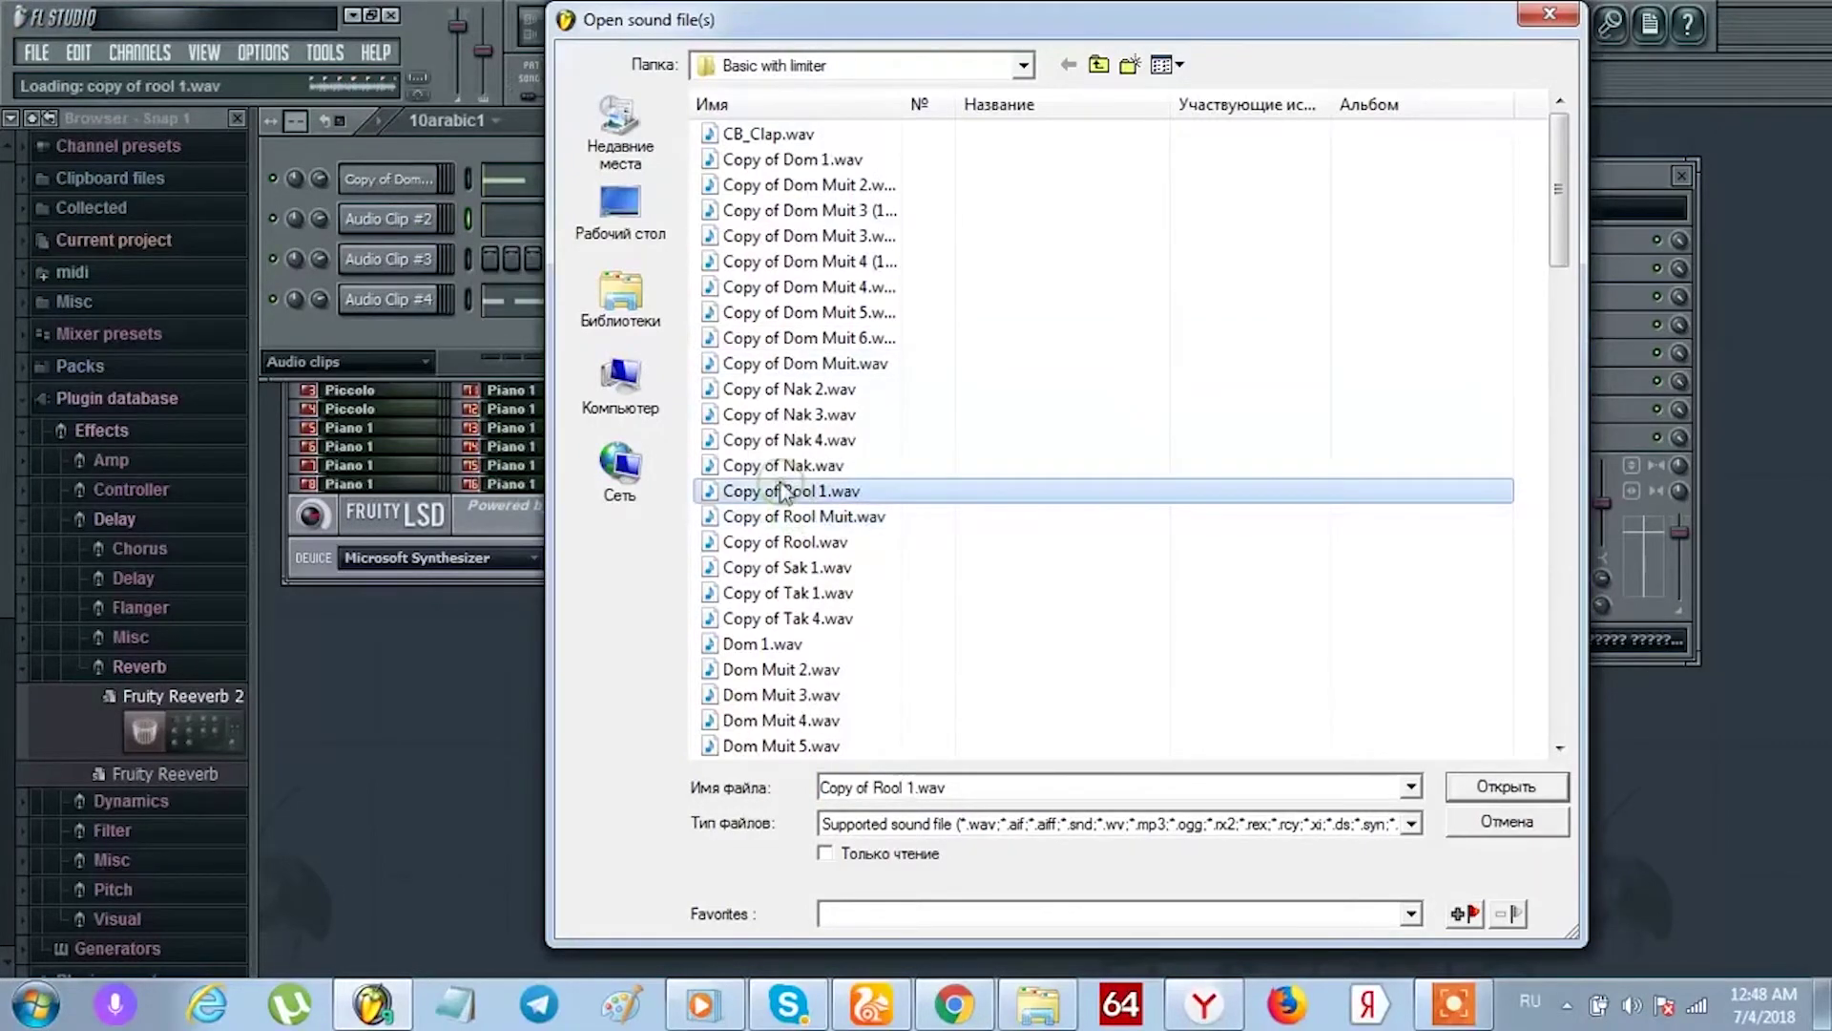
{"action": "left_click", "coordinate": [790, 466]}
{"action": "left_click", "coordinate": [747, 442]}
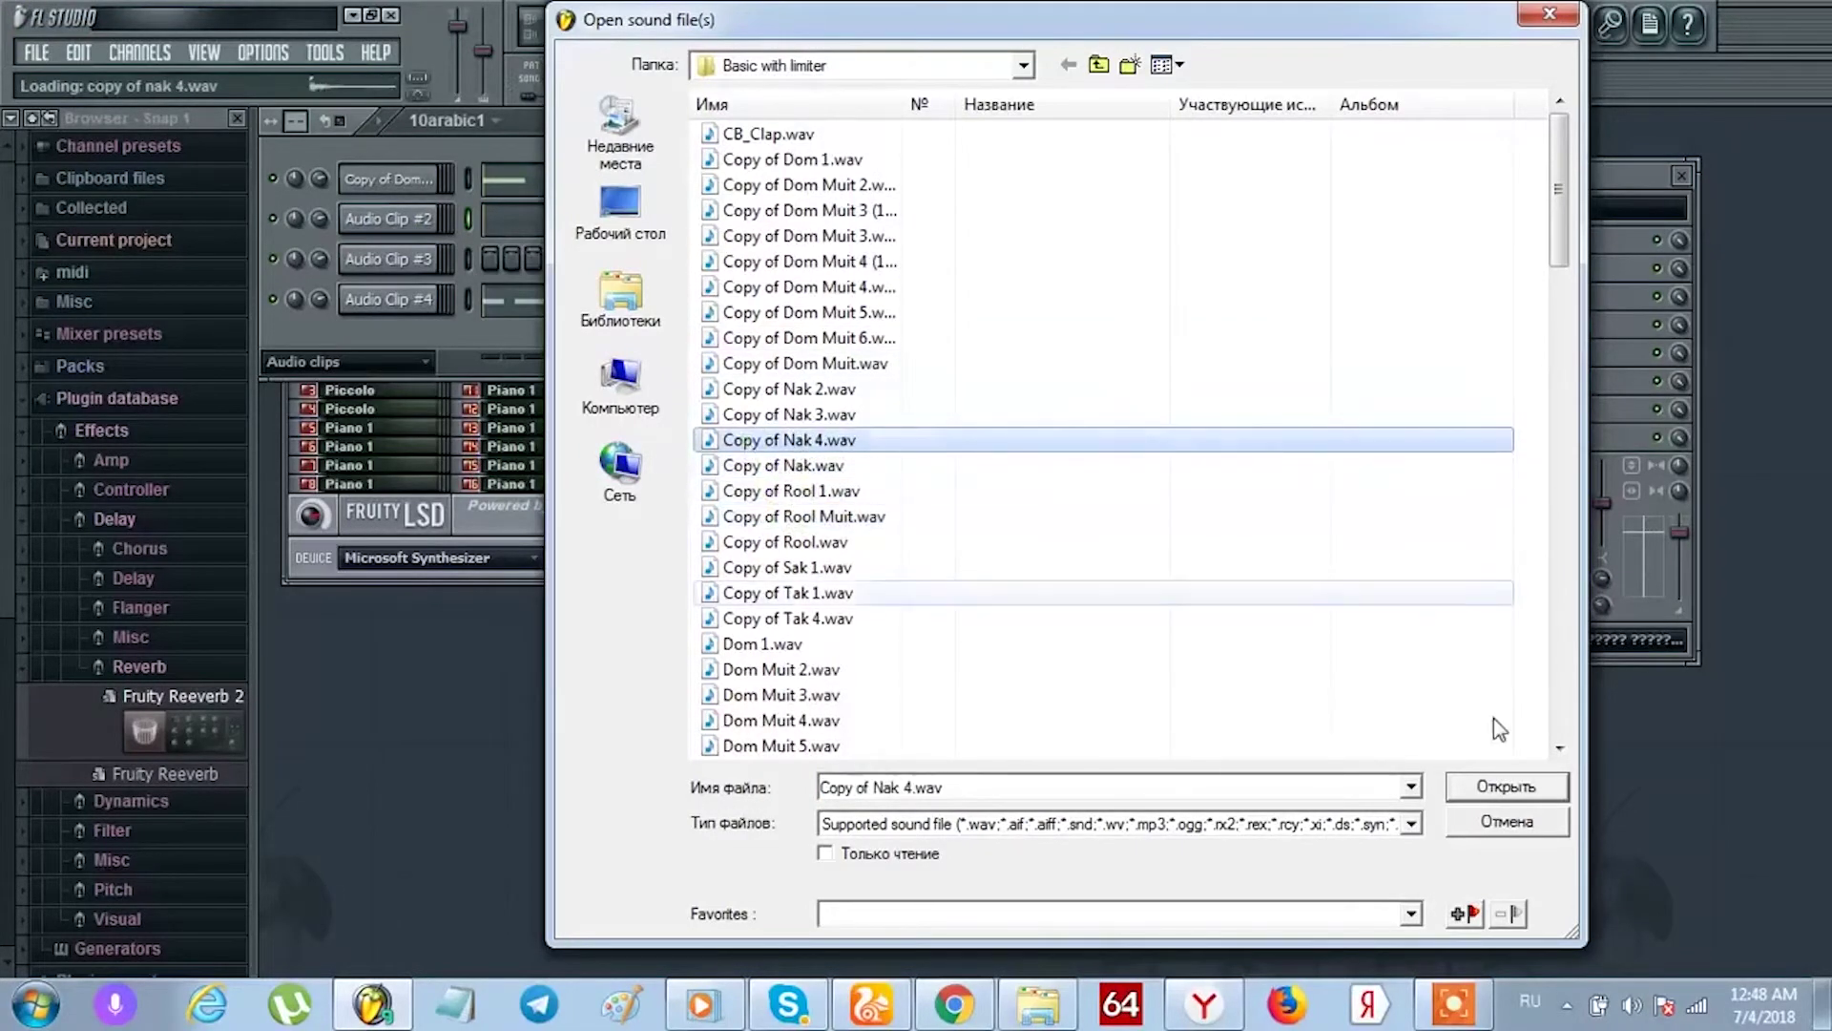
{"action": "key", "text": "Return"}
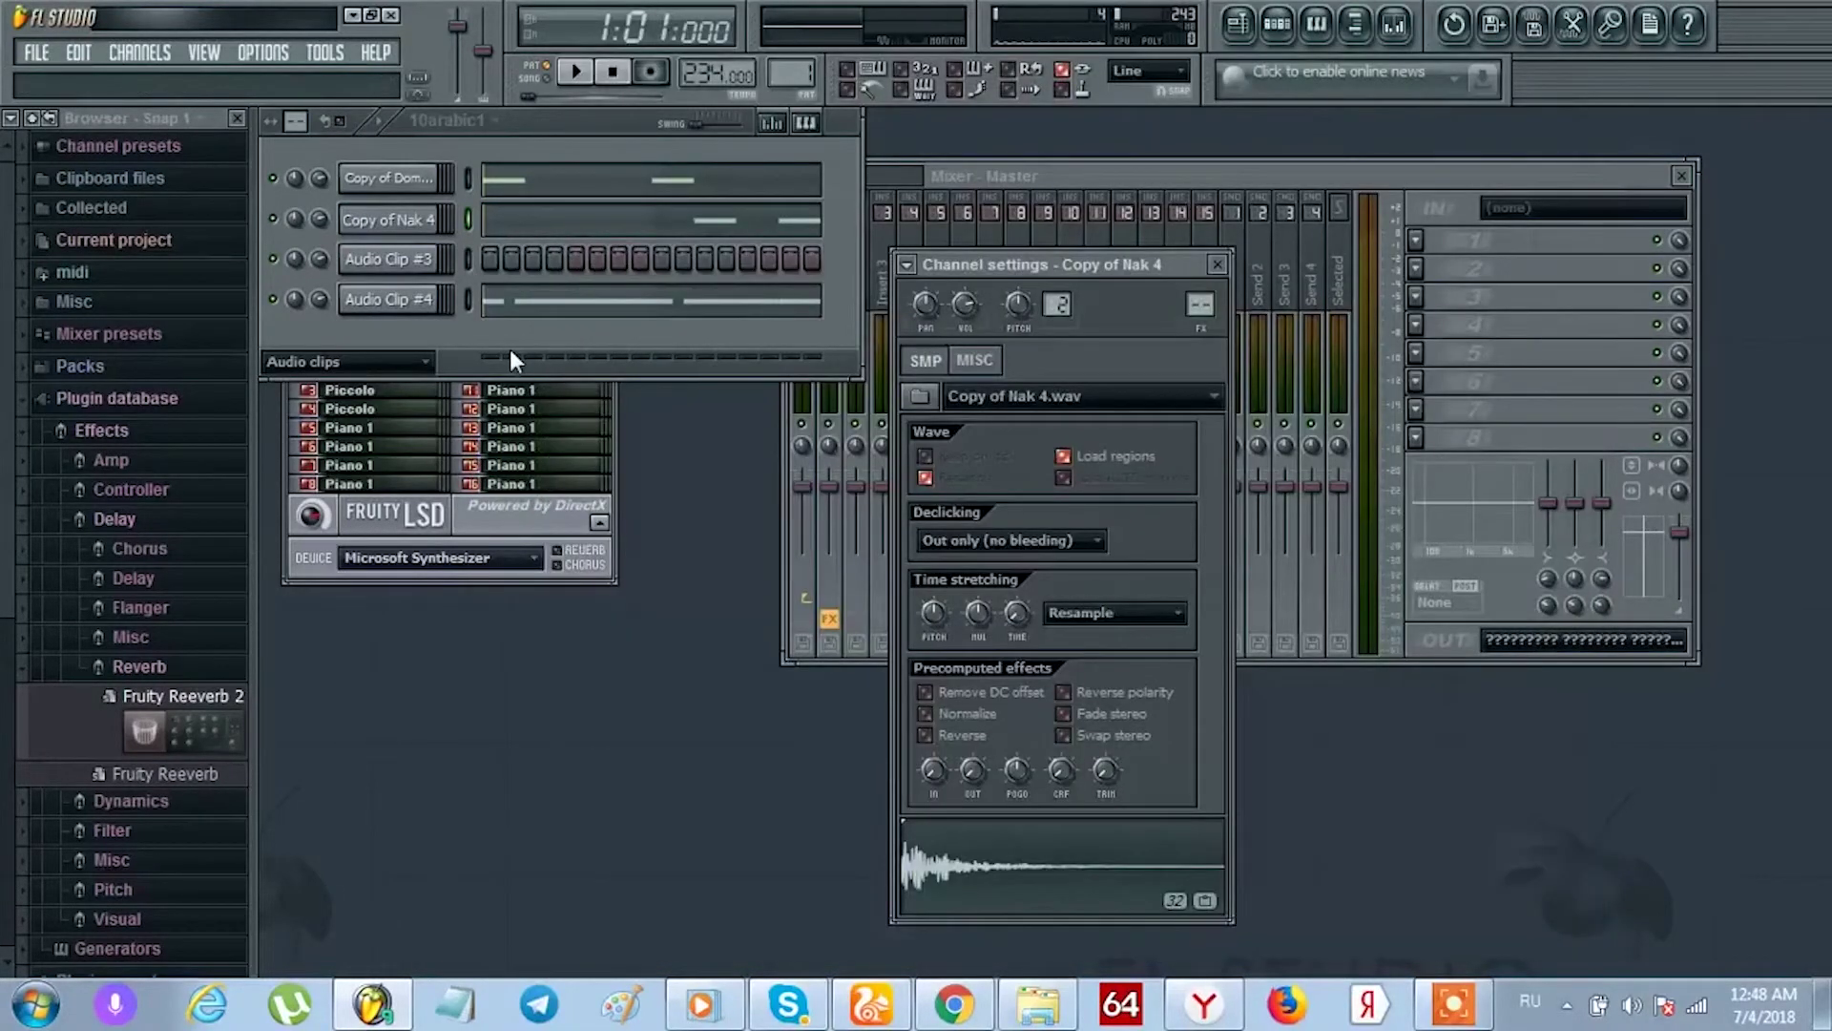
Audition Rool, Tak and Sak samples and load Copy of Sak 1.wav into the Audio Clip #4 channel.
{"action": "right_click", "coordinate": [382, 304]}
{"action": "left_click", "coordinate": [479, 392]}
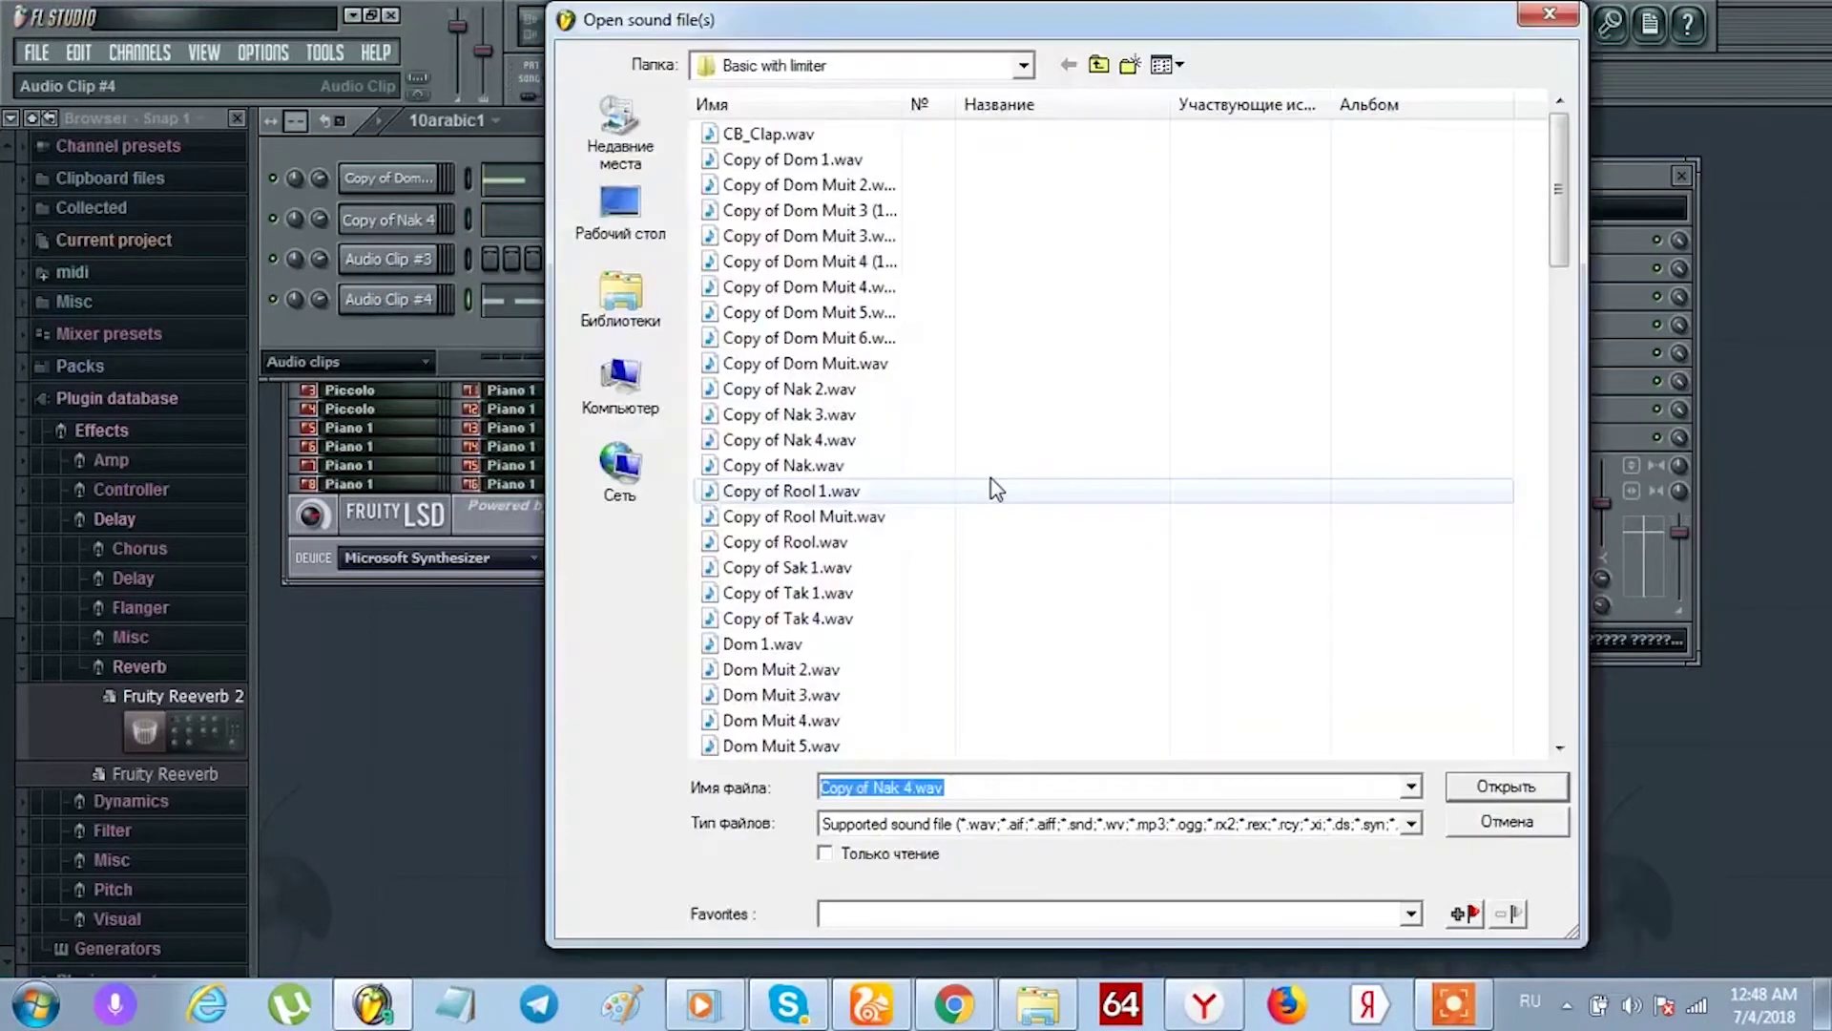
{"action": "left_click", "coordinate": [963, 541]}
{"action": "left_click", "coordinate": [916, 567]}
{"action": "left_click", "coordinate": [859, 617]}
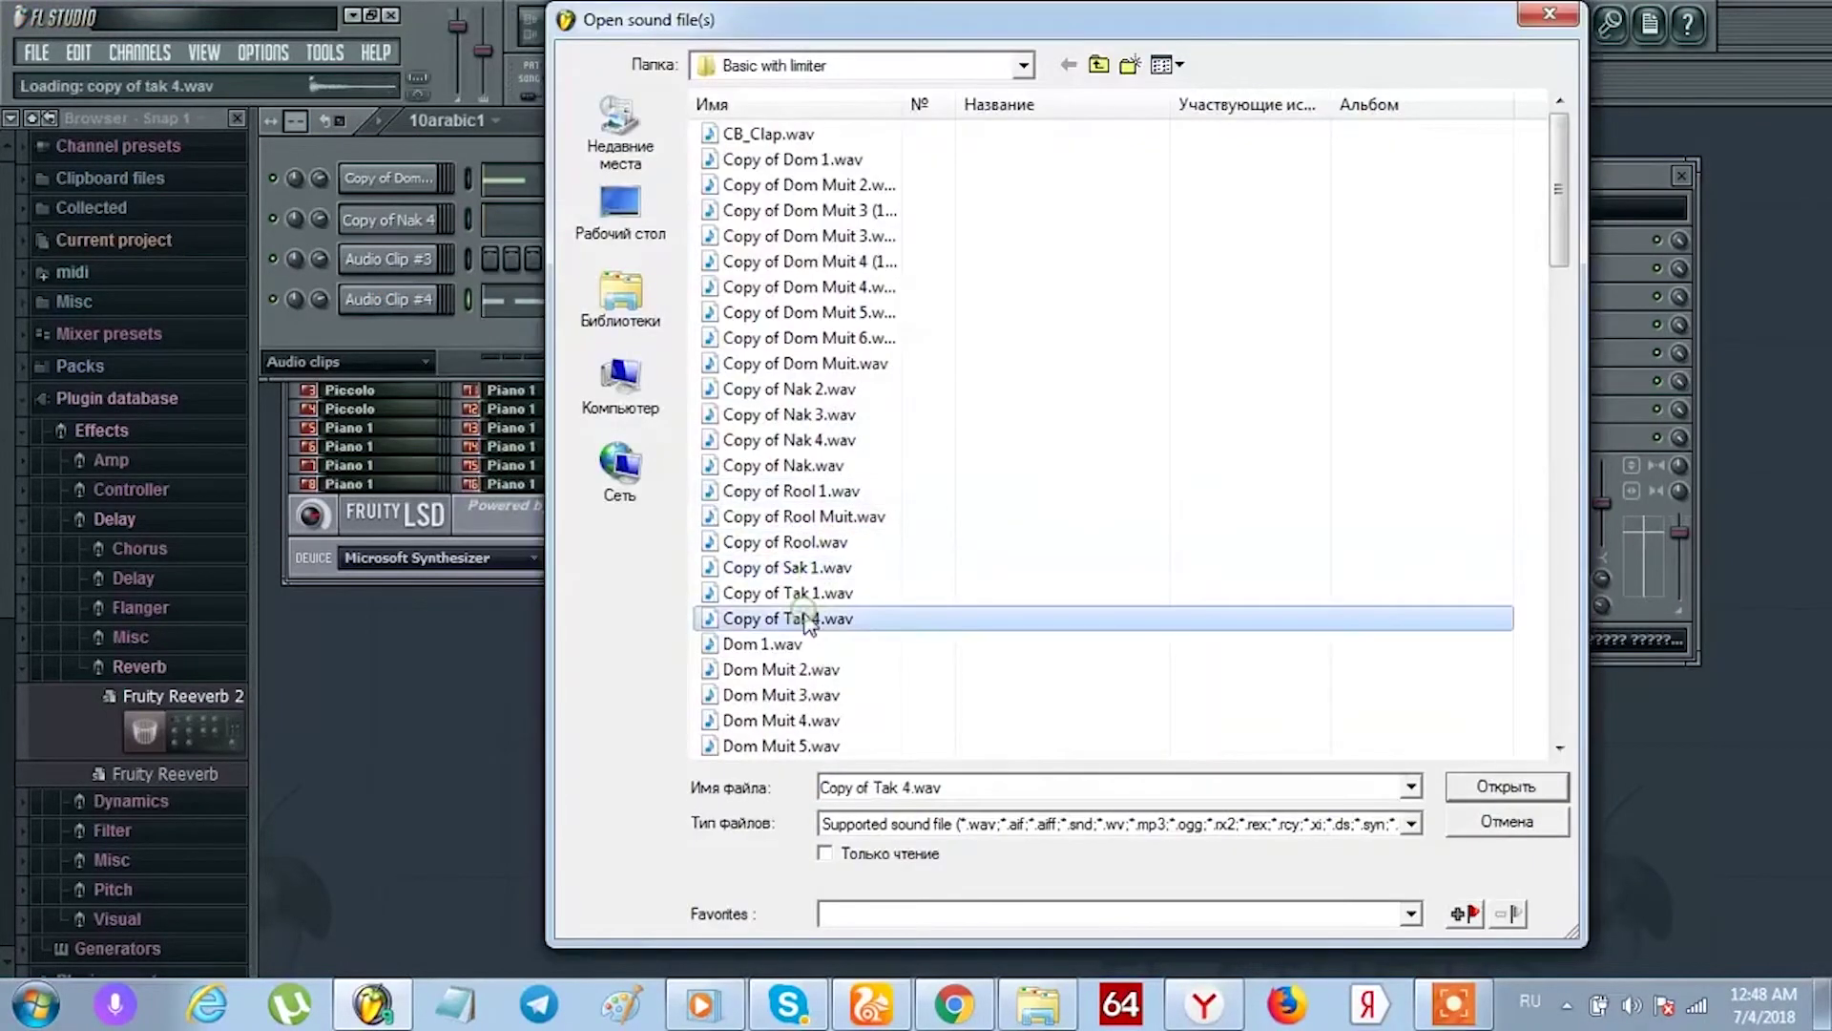
{"action": "left_click", "coordinate": [816, 693]}
{"action": "left_click", "coordinate": [777, 544]}
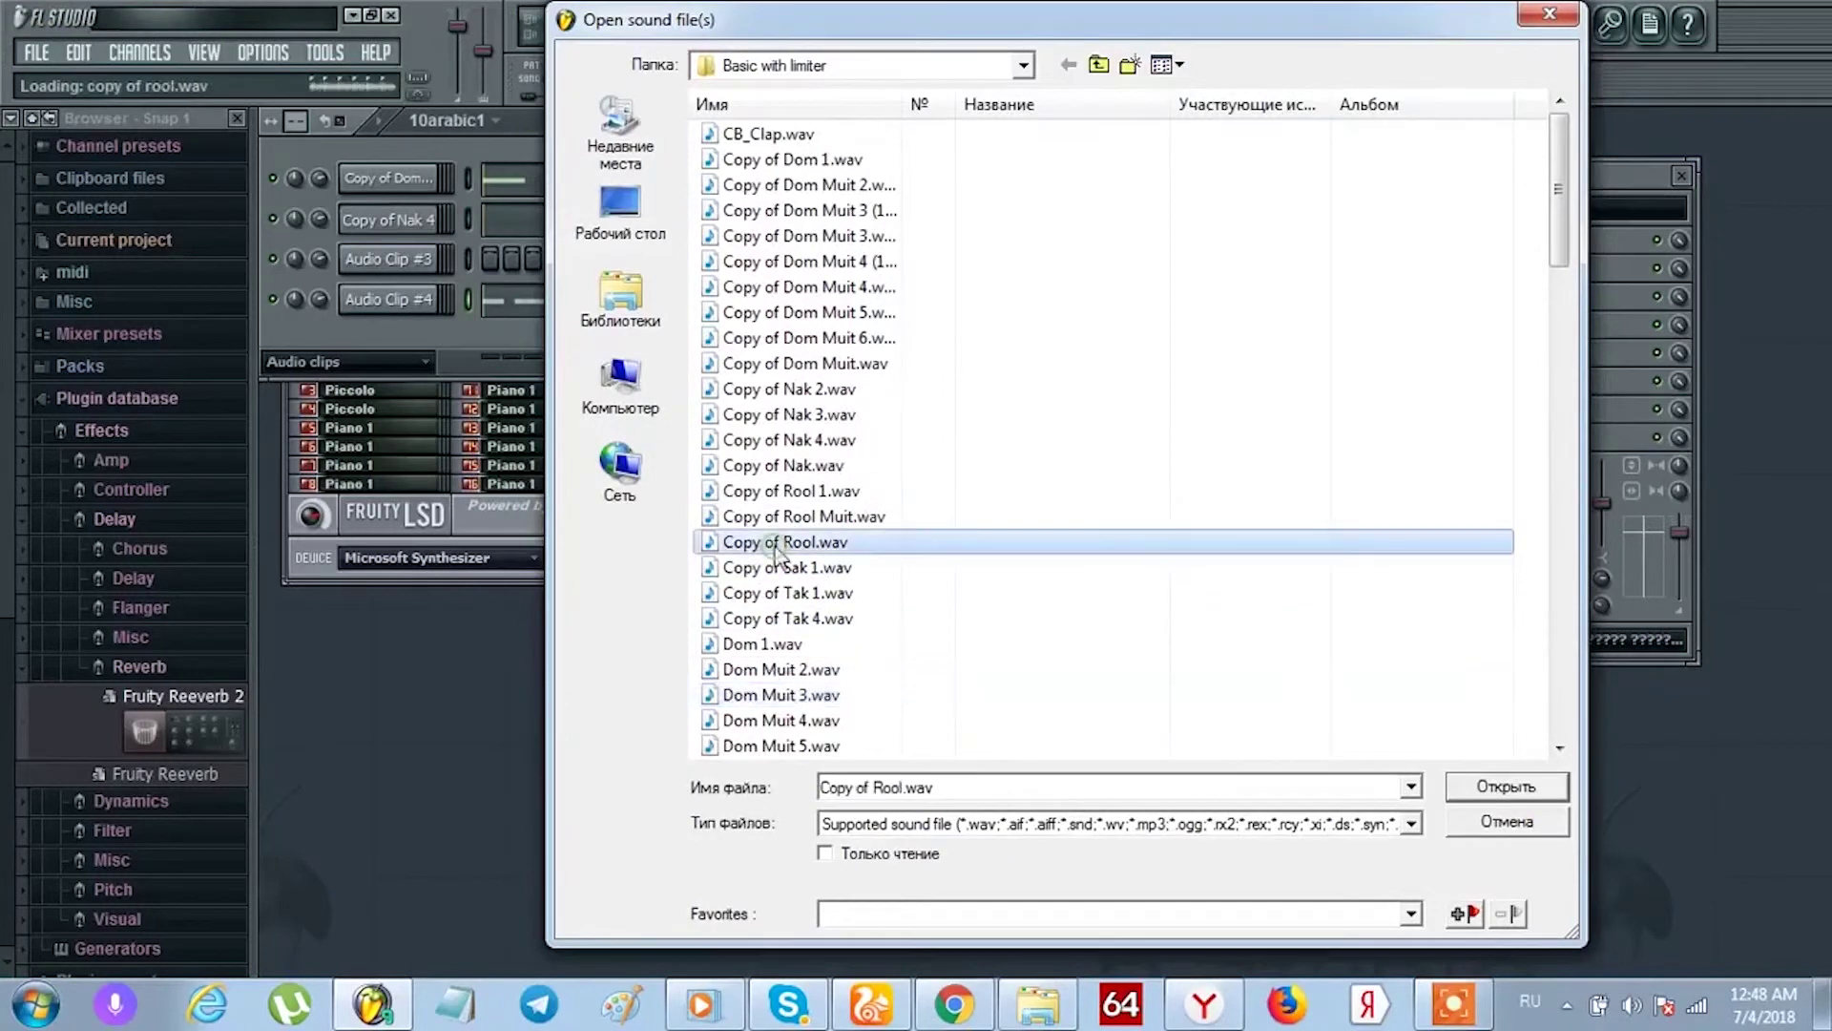
{"action": "left_click", "coordinate": [778, 567]}
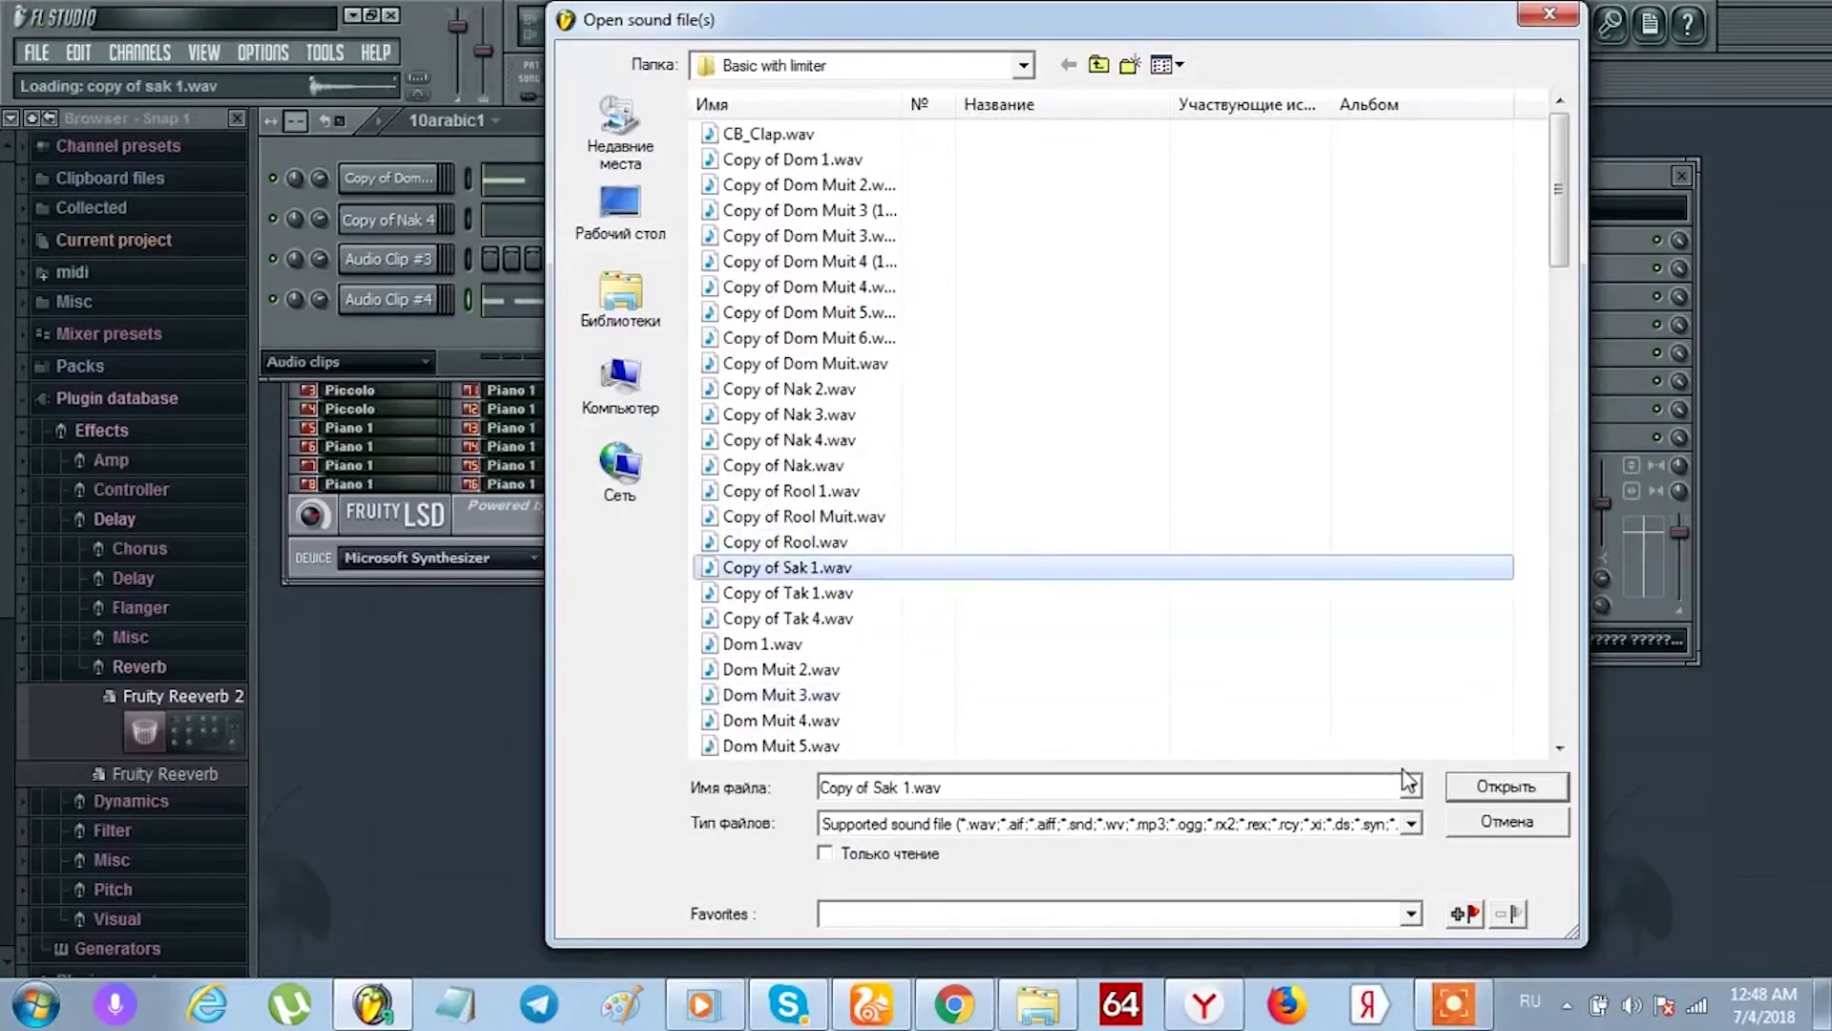
{"action": "double_click", "coordinate": [778, 567]}
Open the piano roll of the Copy of Dom Muit channel and enlarge its window to show the notes.
{"action": "left_click", "coordinate": [712, 183]}
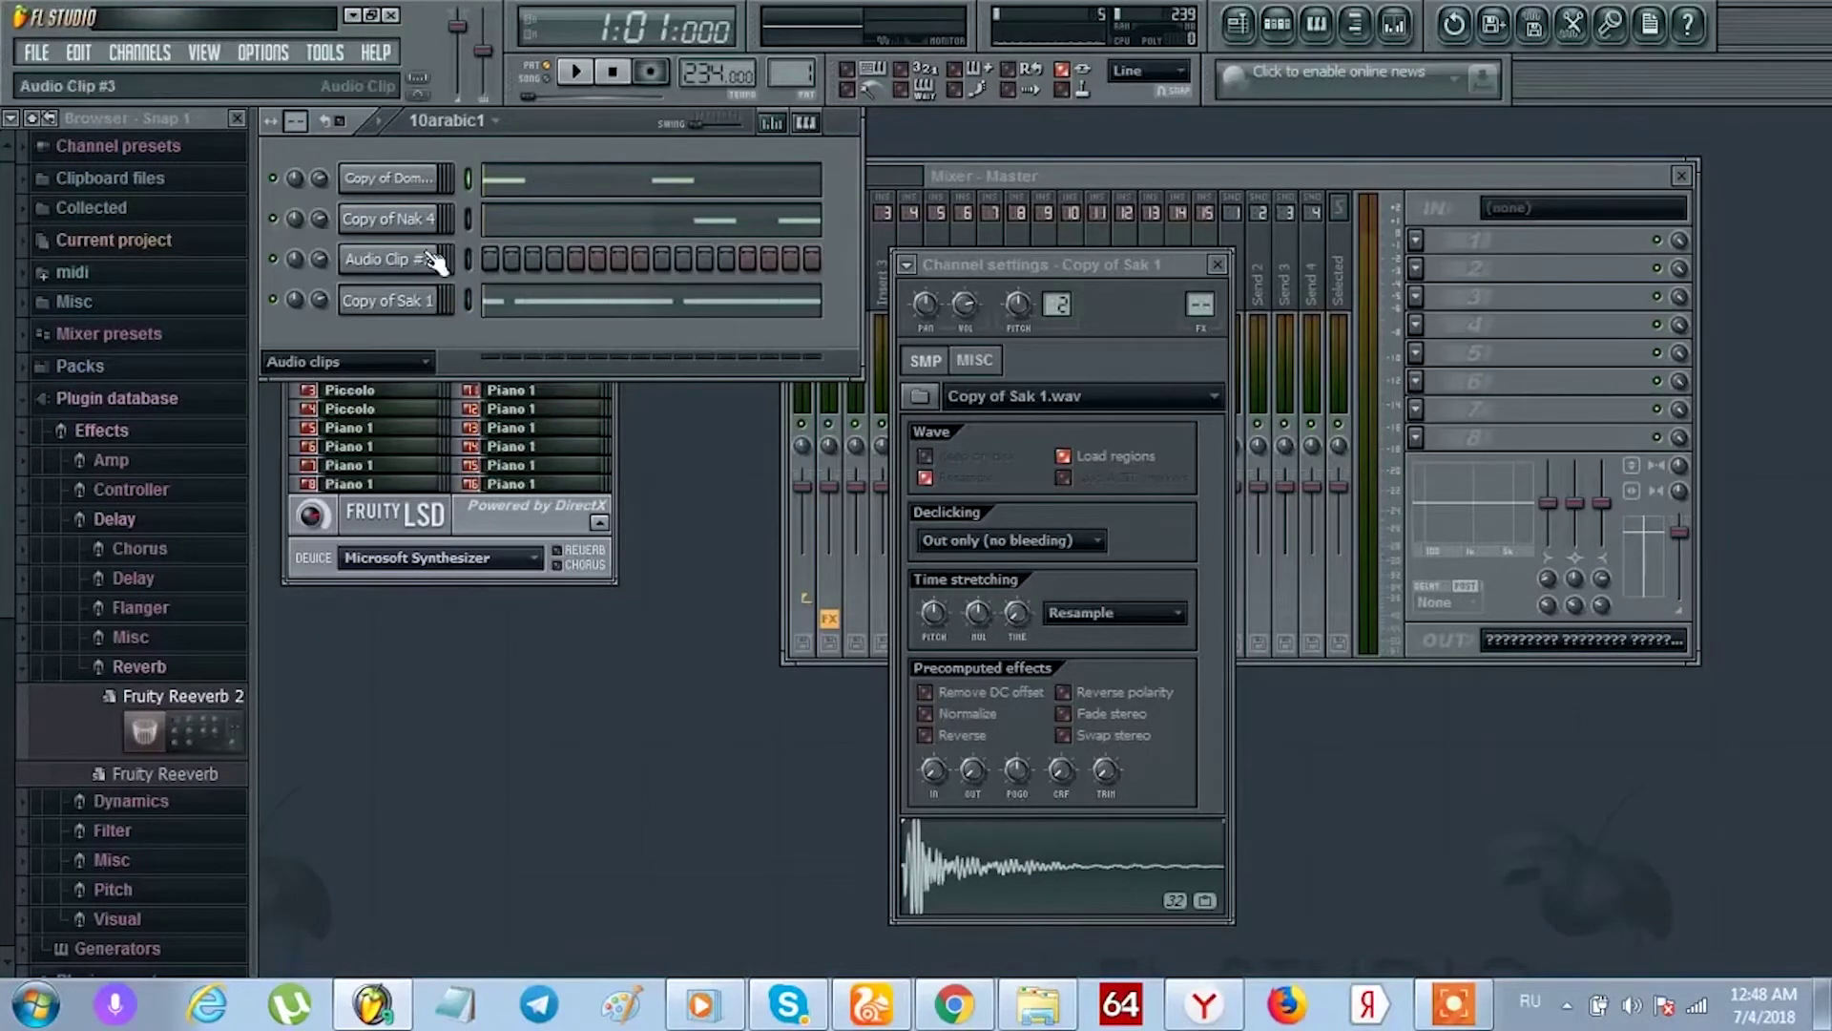
{"action": "left_click", "coordinate": [411, 179]}
{"action": "right_click", "coordinate": [431, 176]}
{"action": "left_click", "coordinate": [479, 179]}
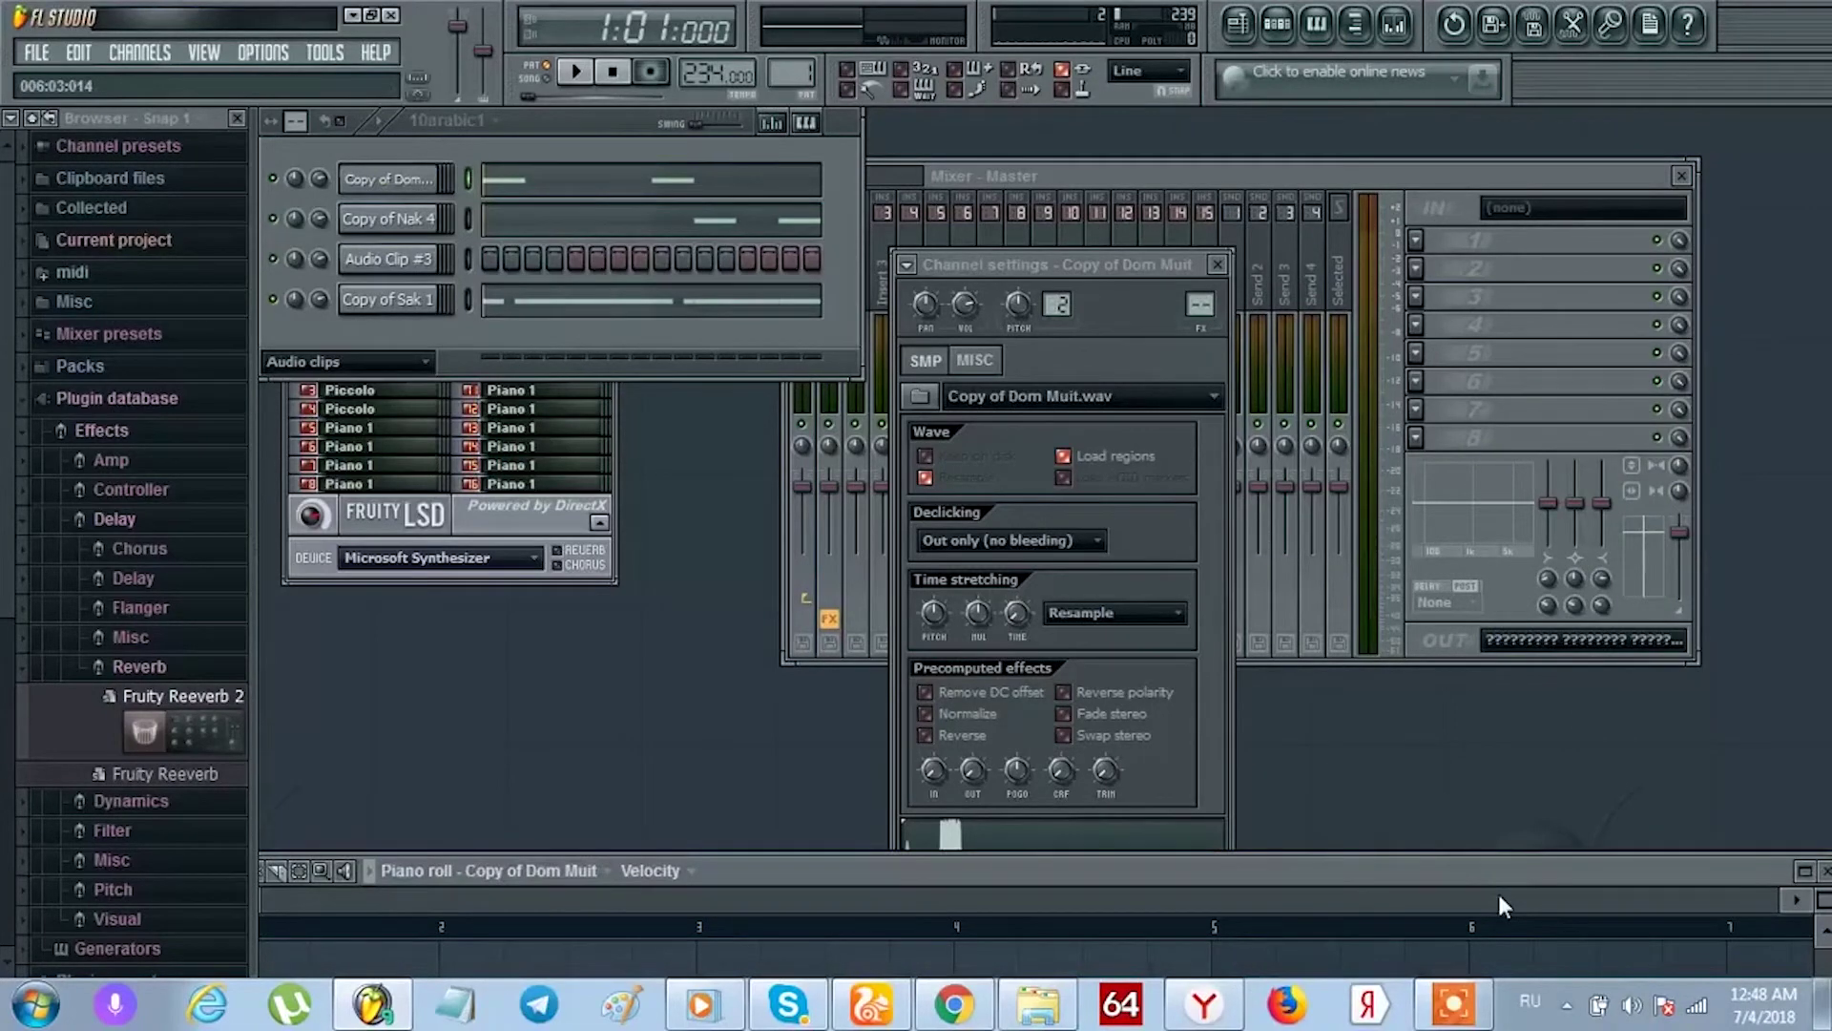
{"action": "left_click_drag", "start_coordinate": [1498, 858], "coordinate": [1450, 336]}
{"action": "left_click_drag", "start_coordinate": [1714, 295], "coordinate": [1187, 339]}
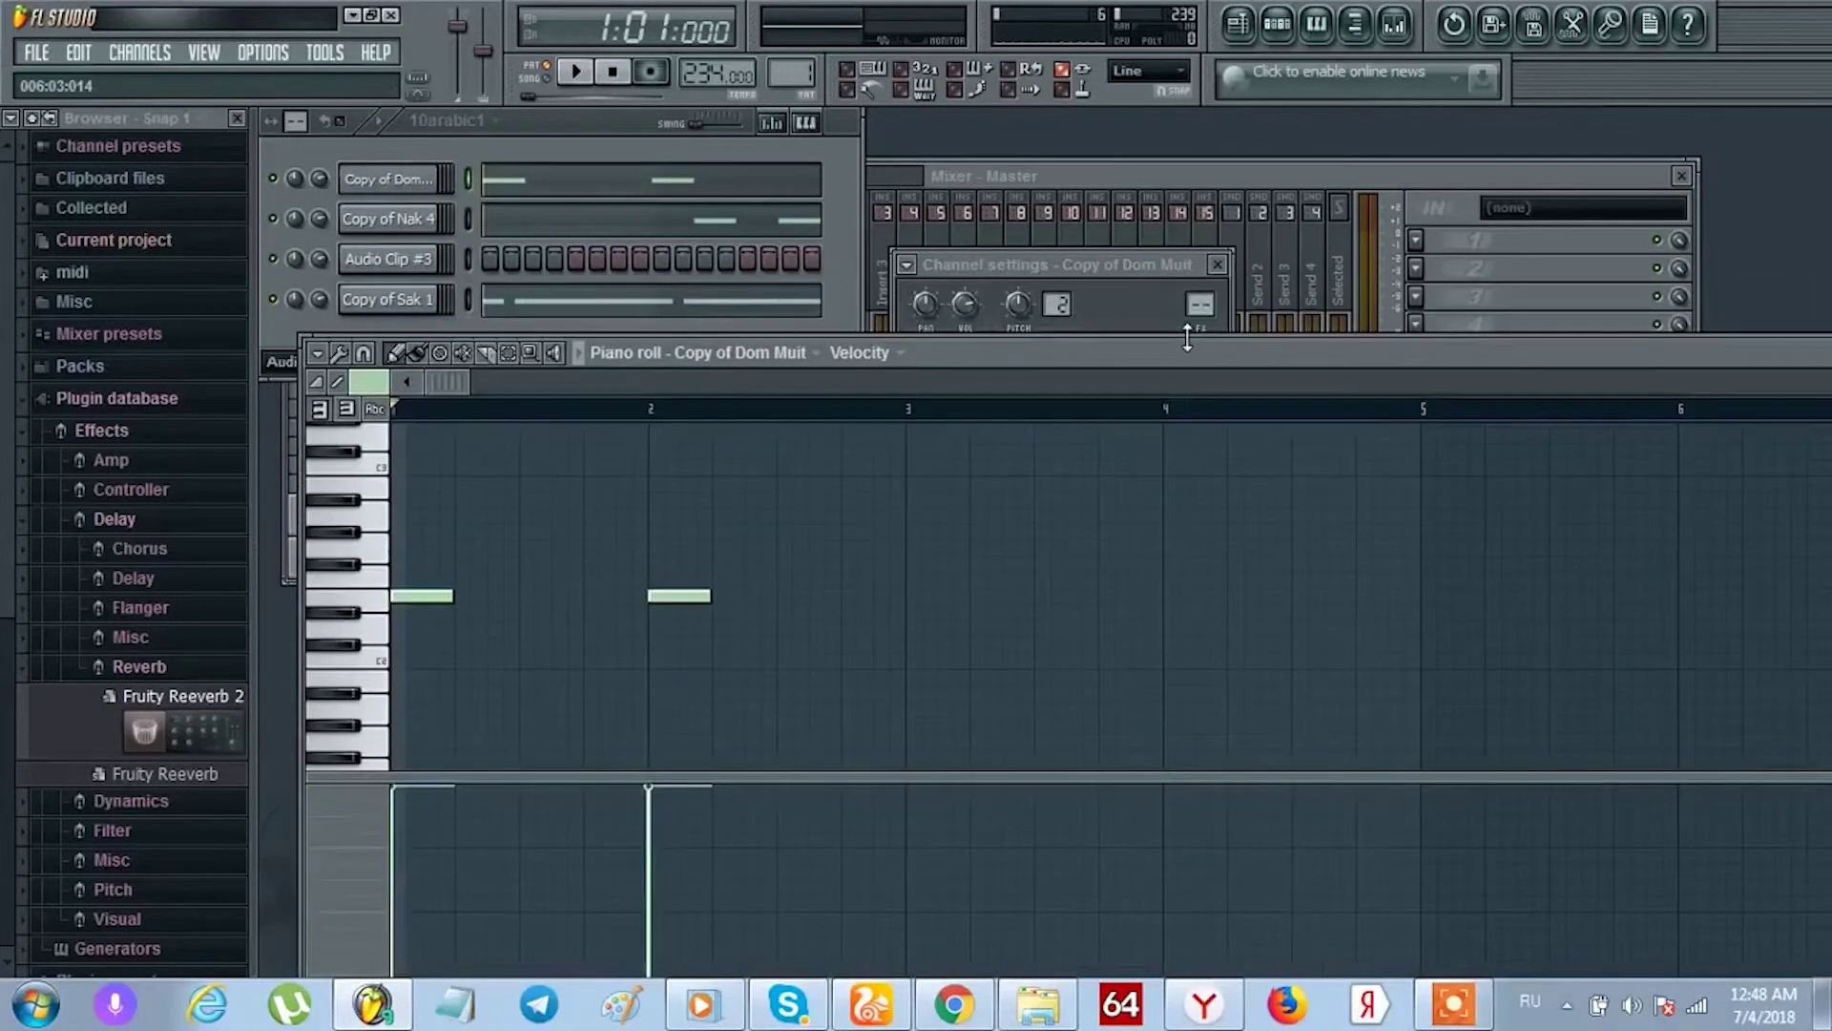
Select bar 2 on the piano roll timeline and play the pattern from the start of that bar.
{"action": "left_click", "coordinate": [510, 360]}
{"action": "left_click_drag", "start_coordinate": [906, 416], "coordinate": [651, 402]}
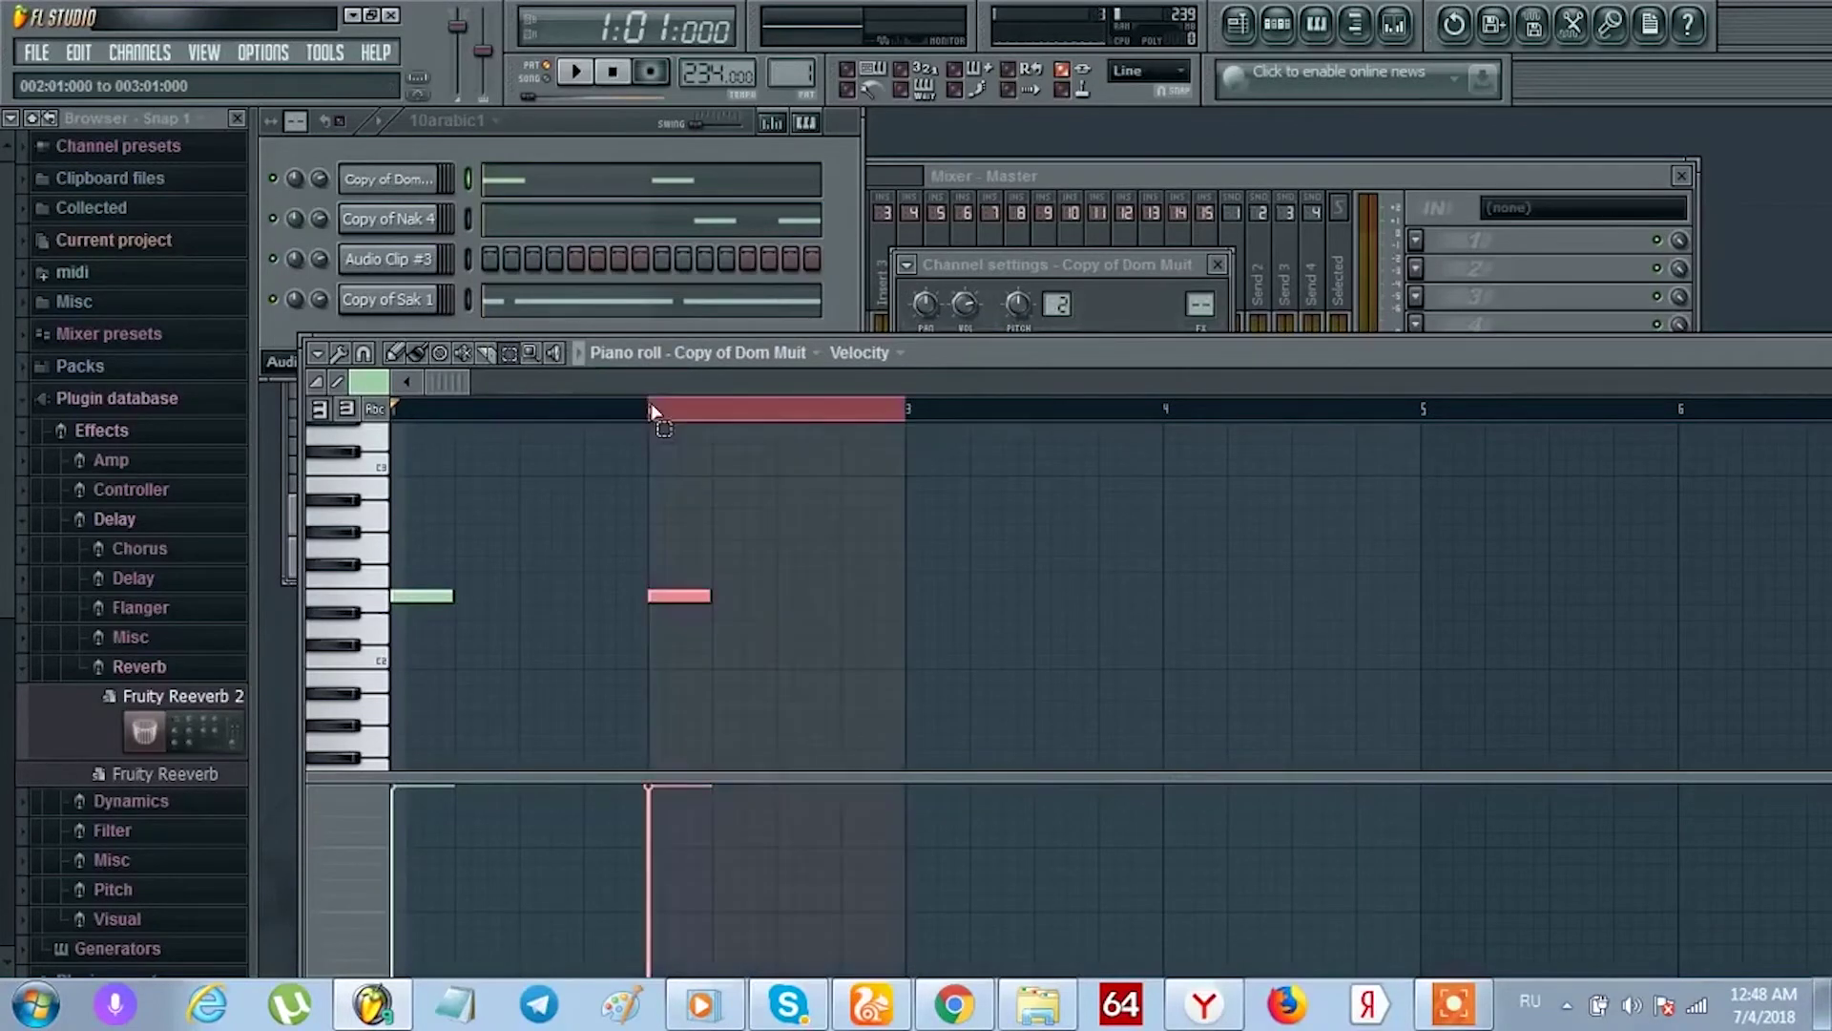
{"action": "left_click", "coordinate": [650, 410]}
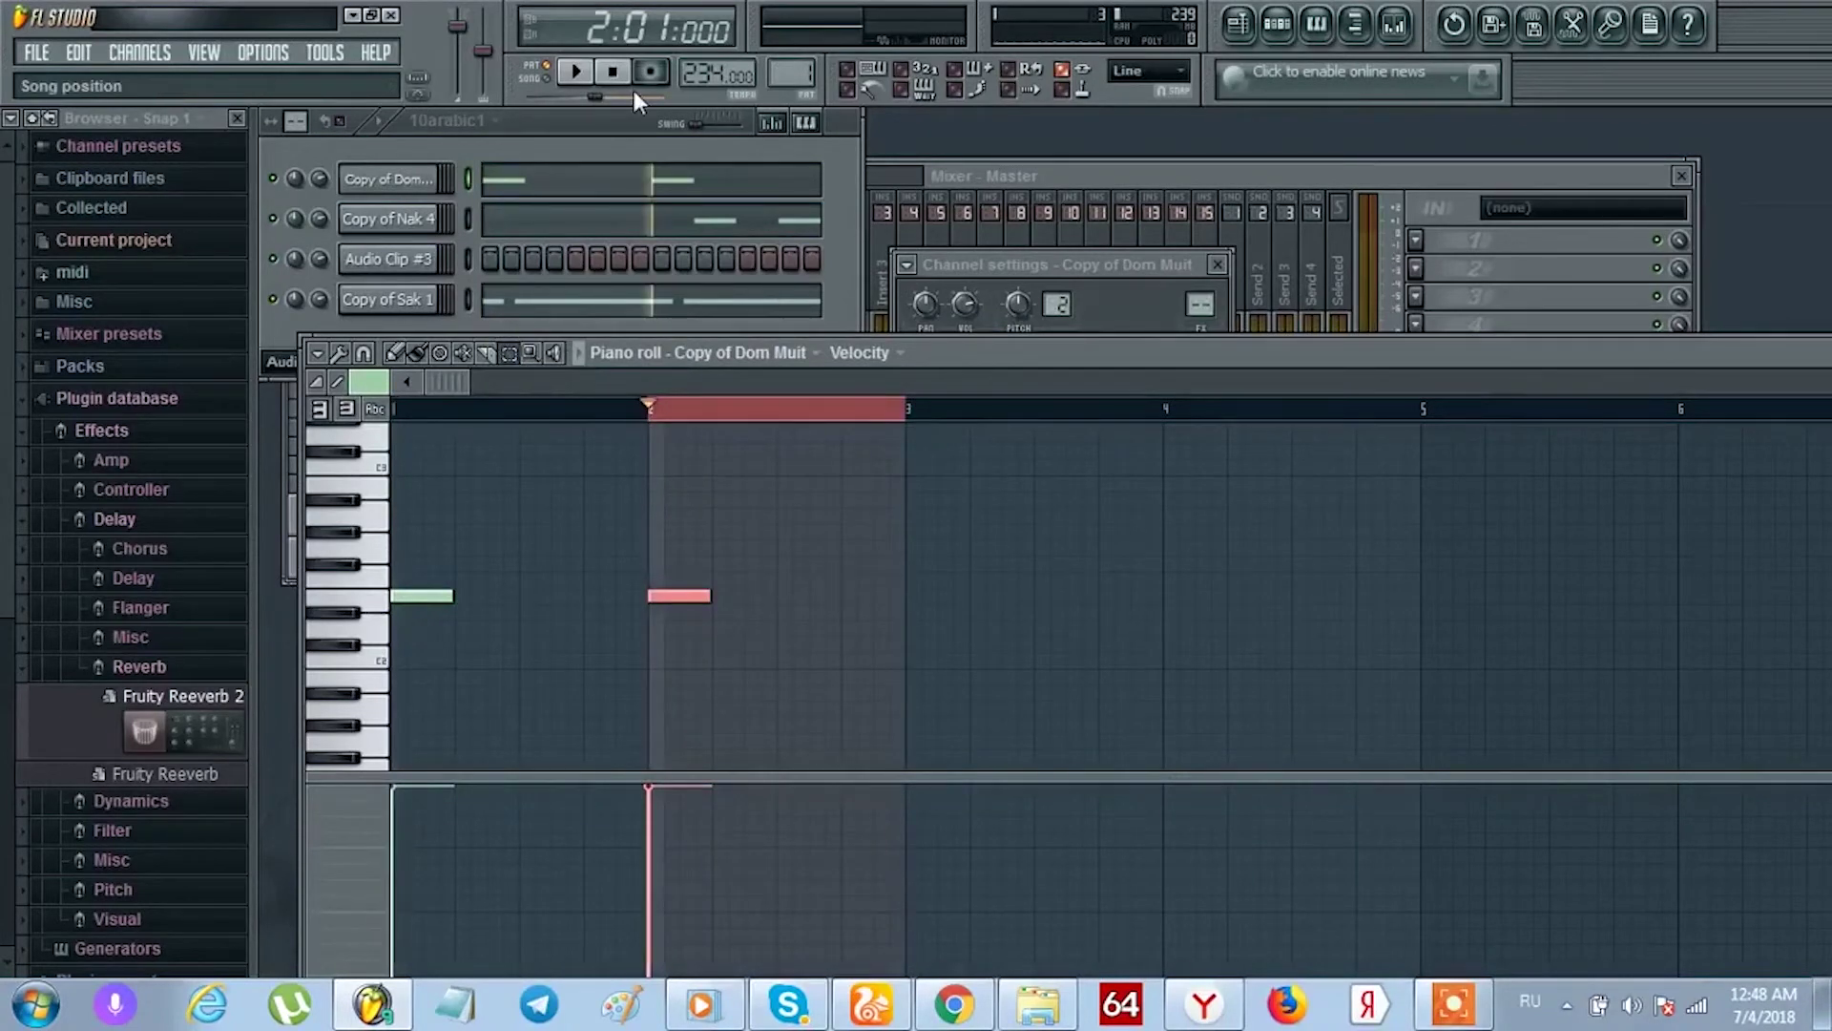
{"action": "key", "text": "space"}
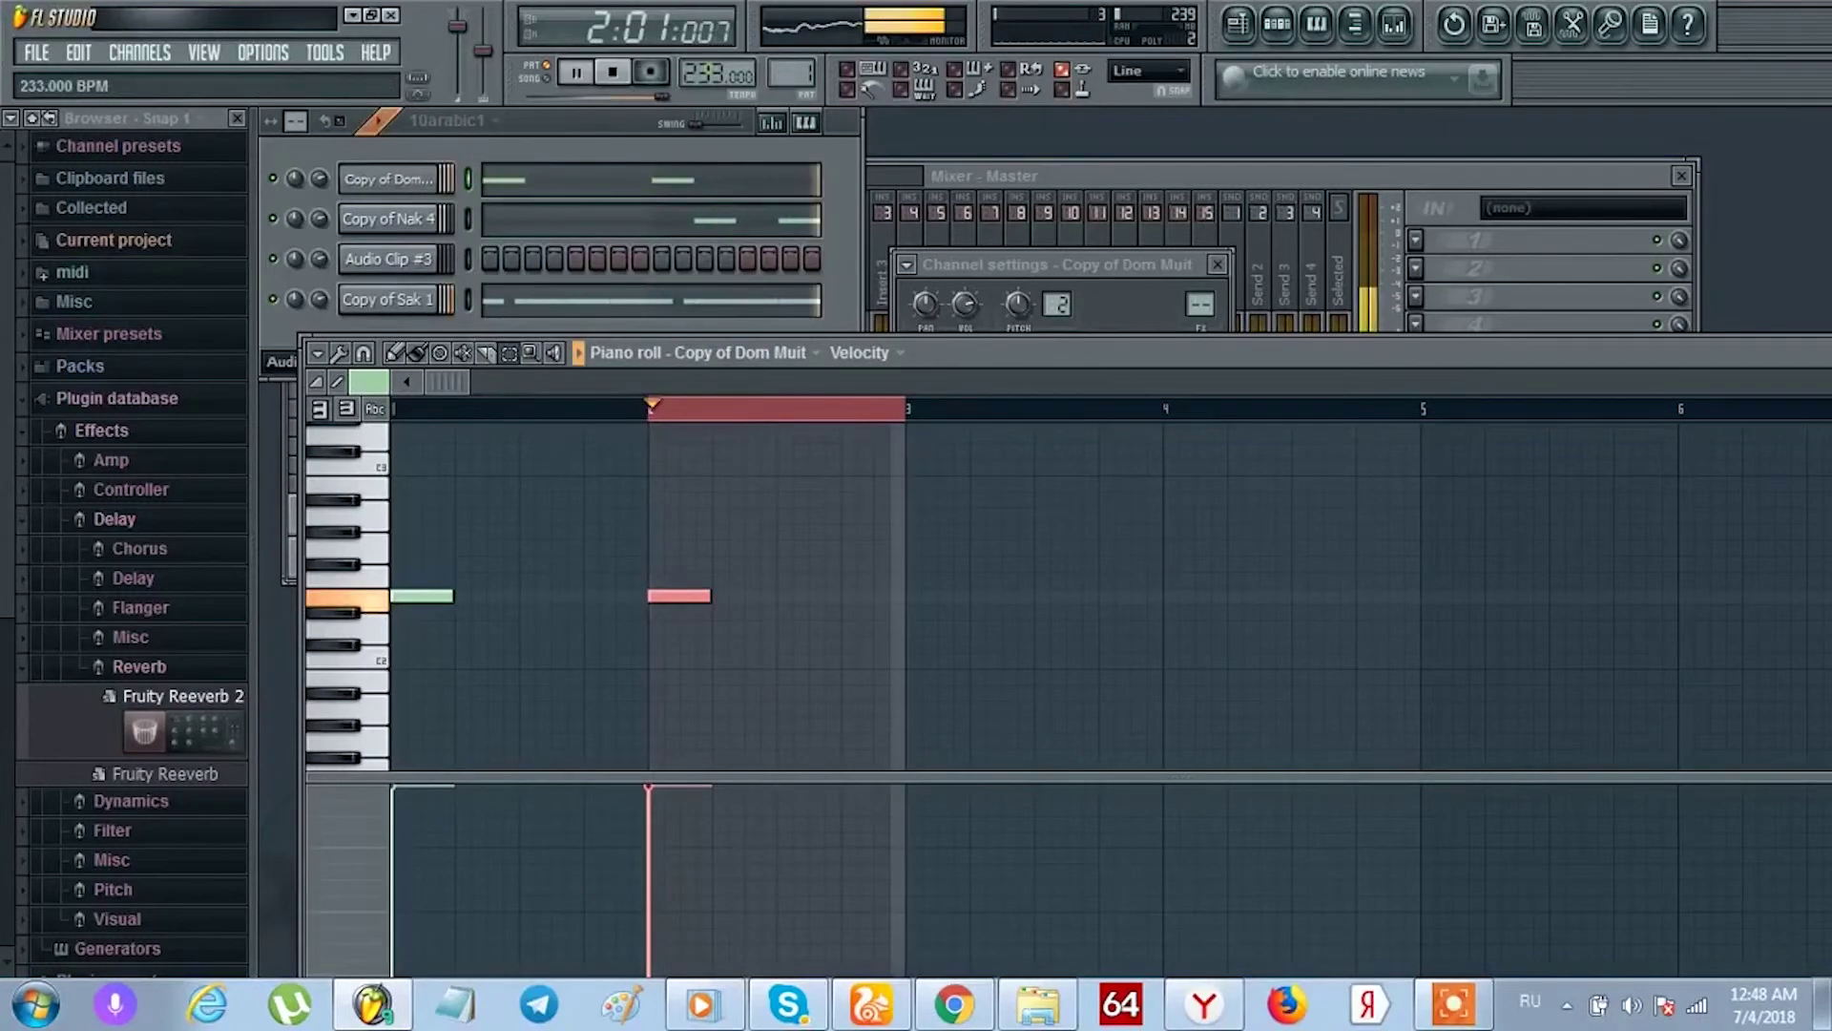
Lower the tempo to 87 BPM while bar 2 plays, and stop playback after listening.
{"action": "mouse_move", "coordinate": [717, 74]}
{"action": "left_mouse_down"}
{"action": "mouse_move", "coordinate": [717, 48]}
{"action": "mouse_move", "coordinate": [717, 105]}
{"action": "mouse_move", "coordinate": [709, 73]}
{"action": "left_mouse_up"}
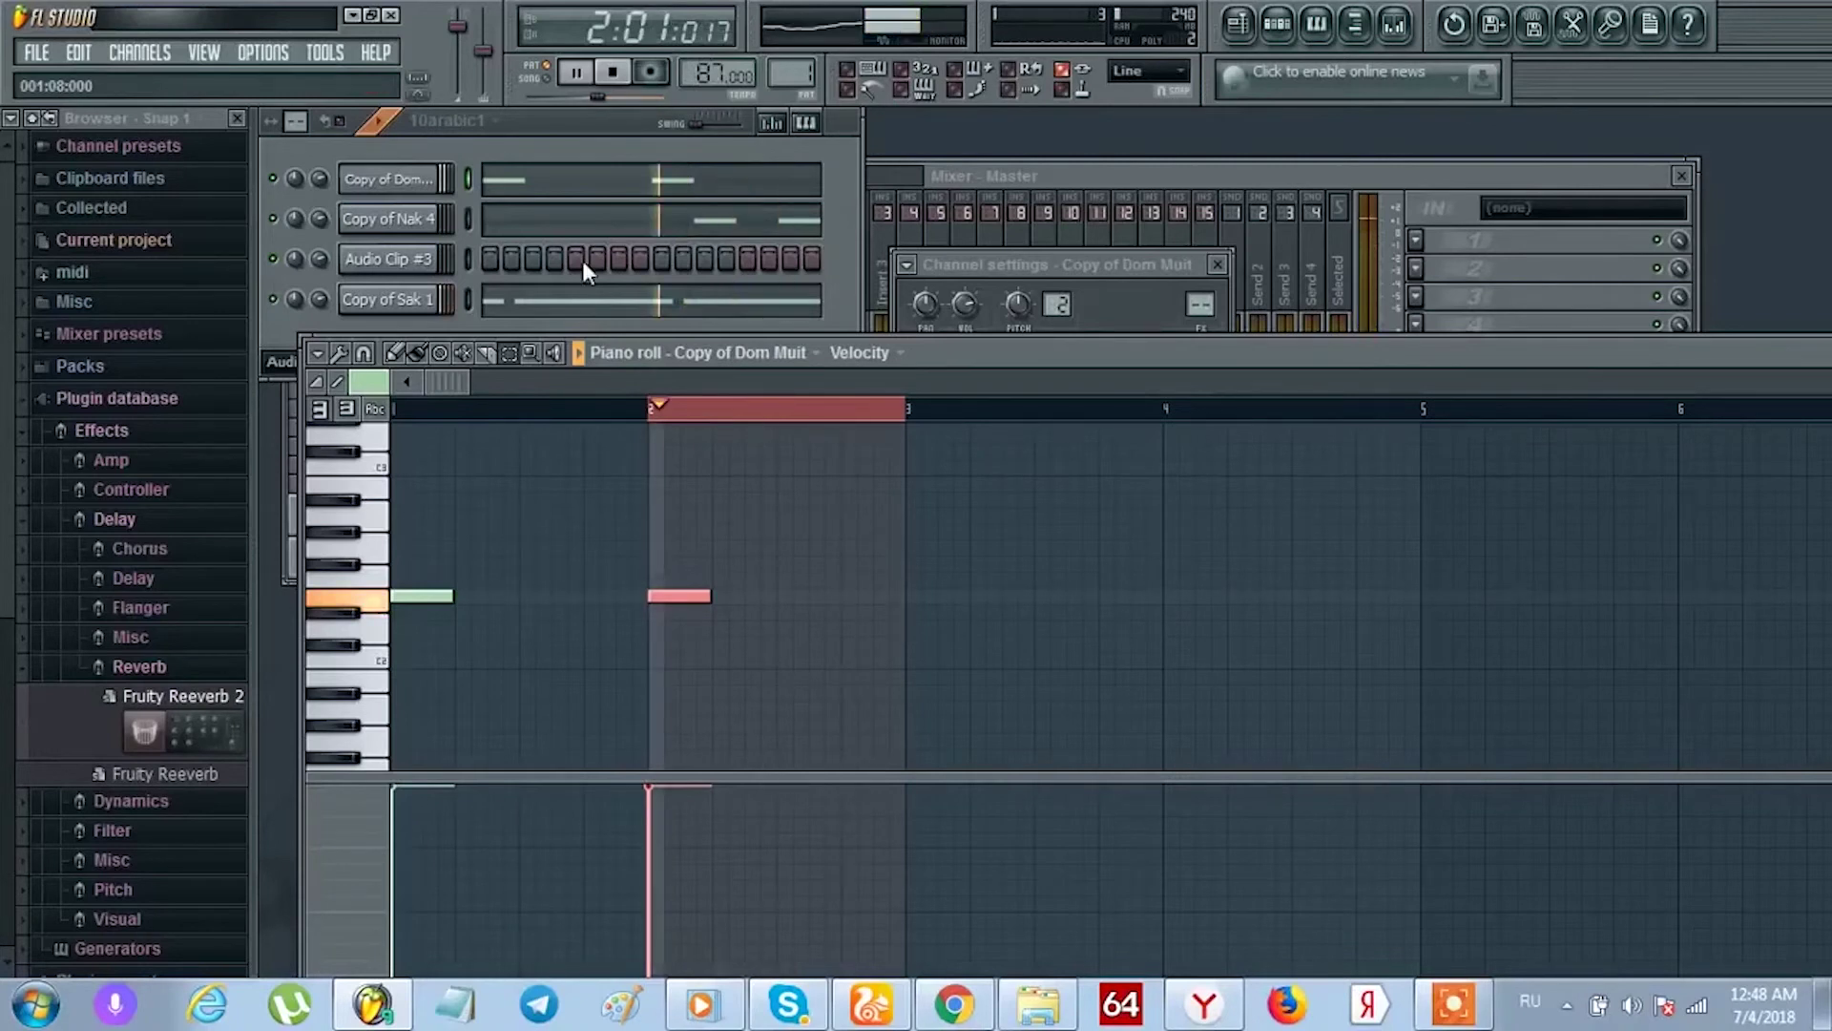
{"action": "left_click", "coordinate": [286, 297]}
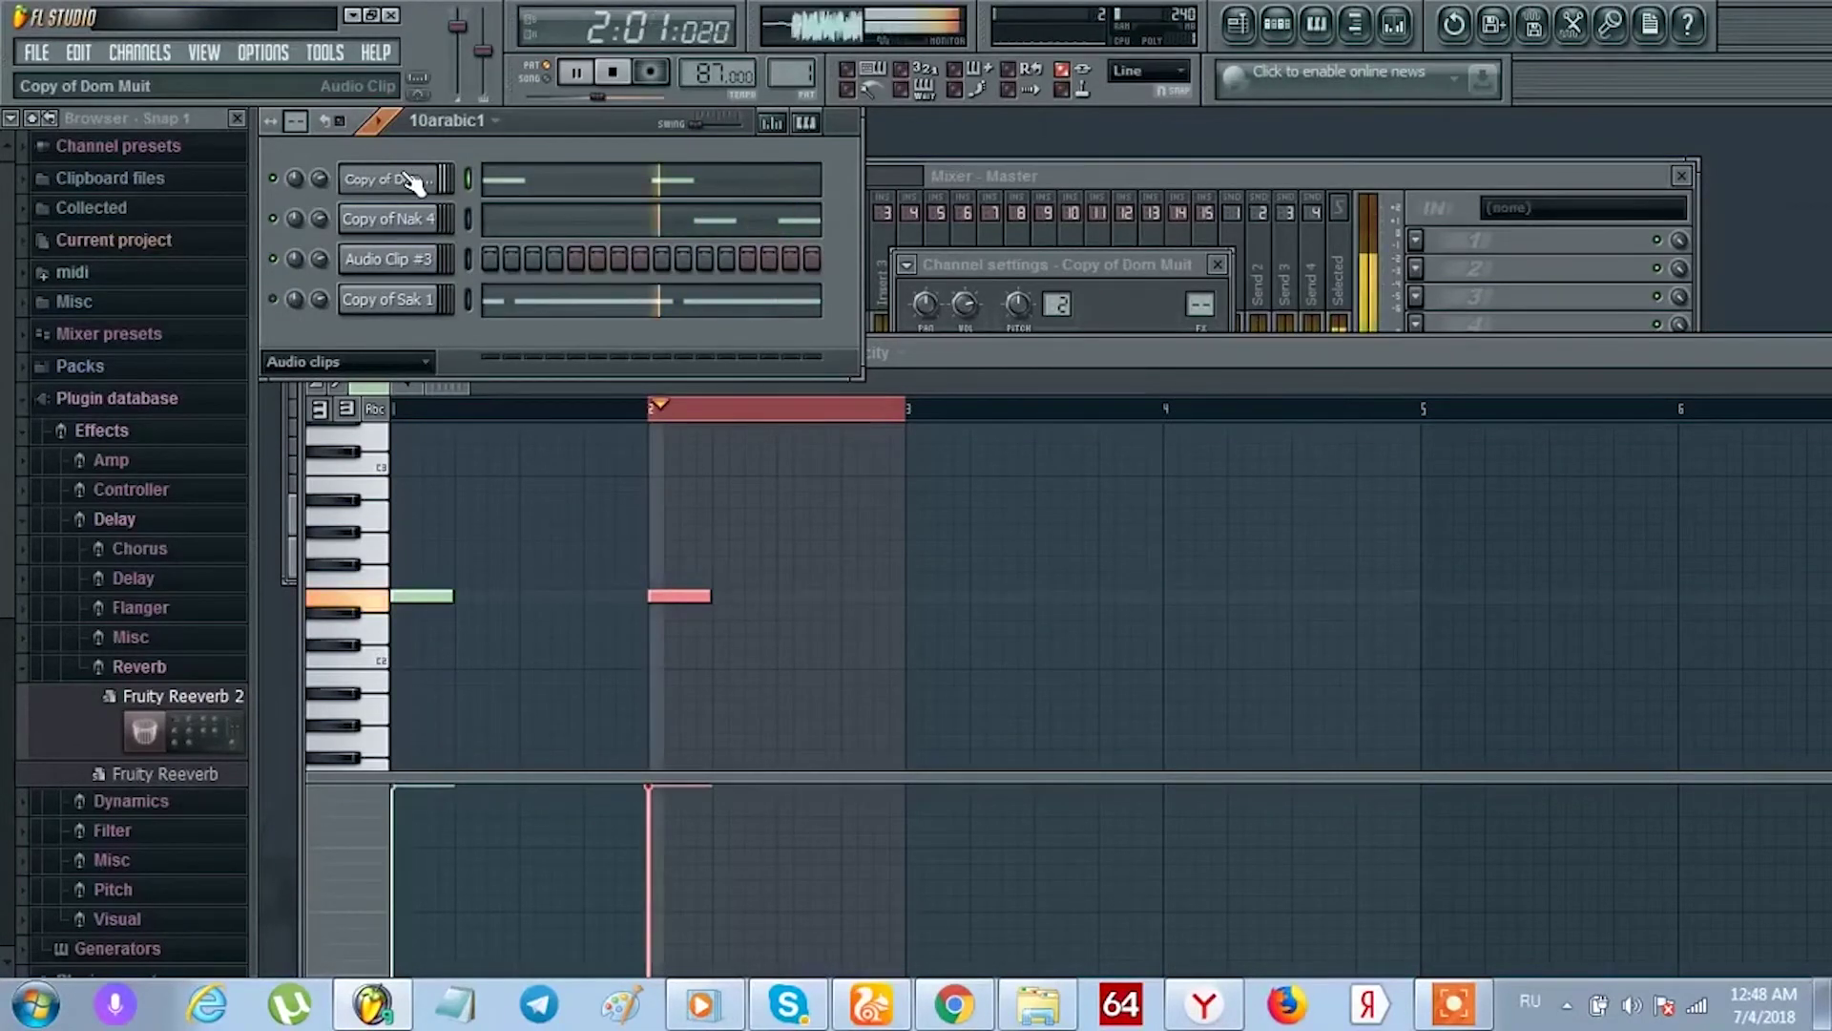
{"action": "left_click", "coordinate": [628, 81]}
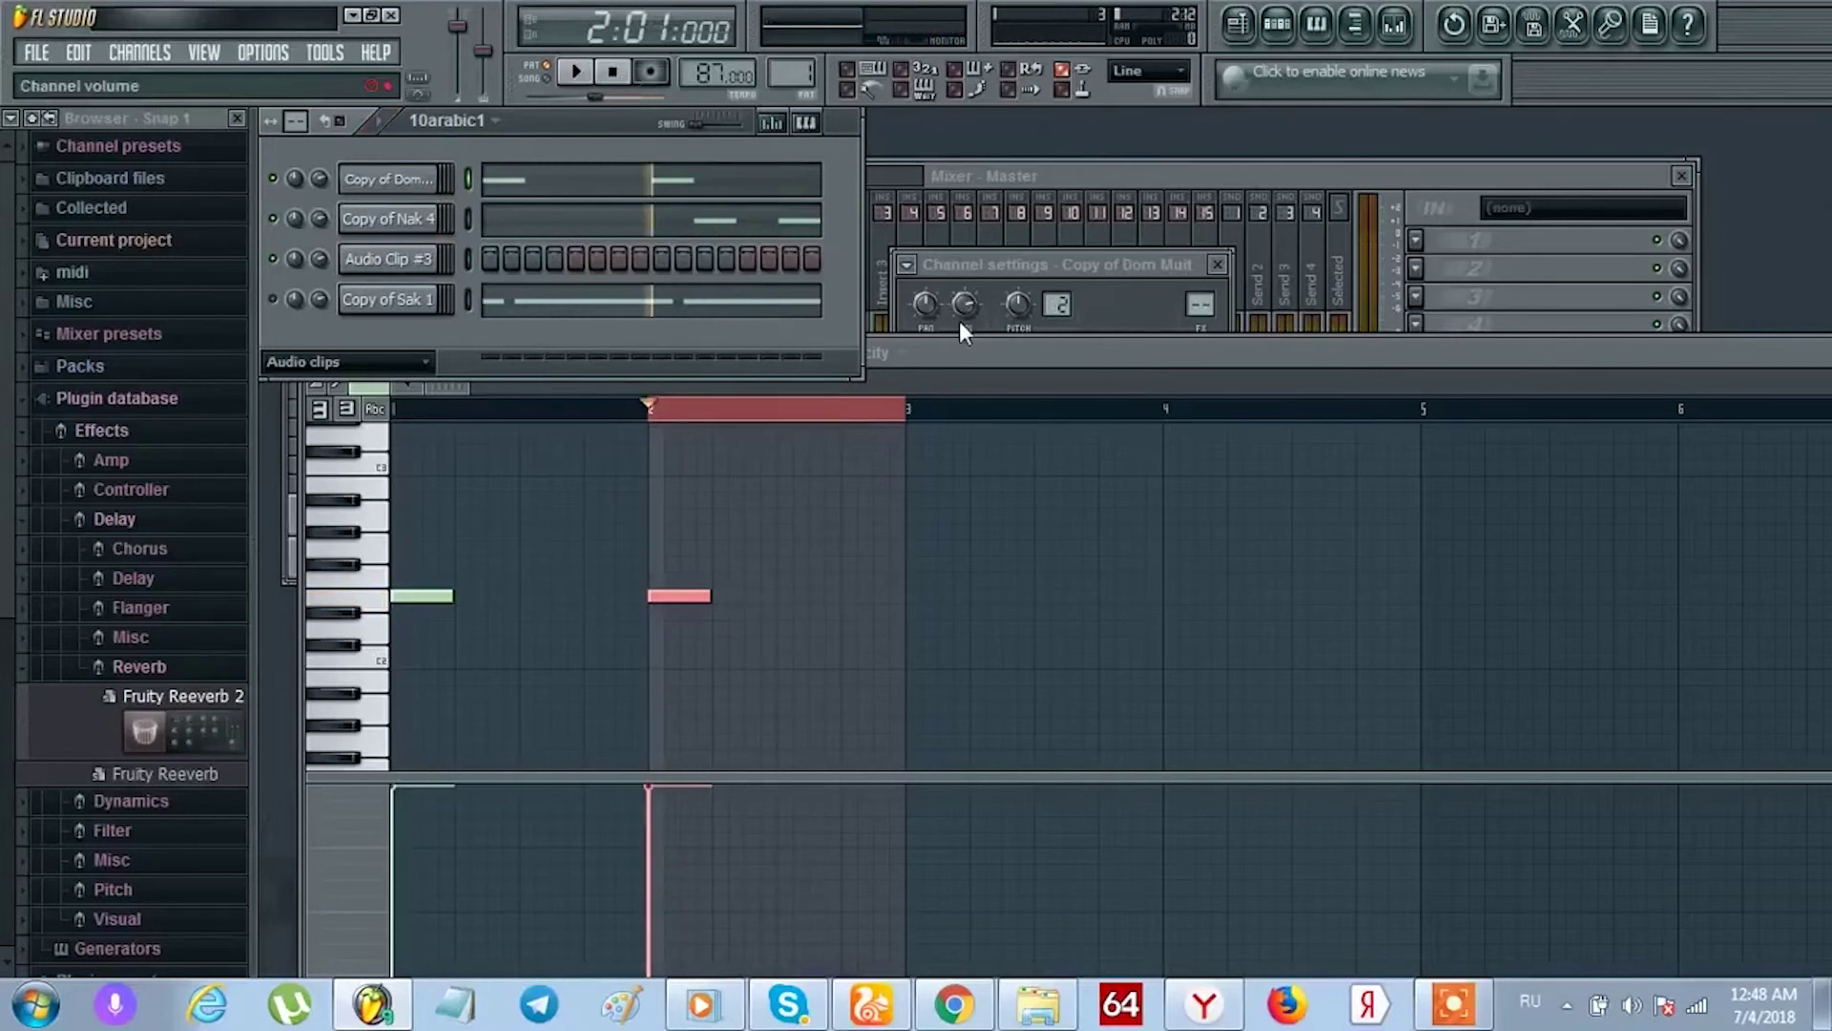
{"action": "left_click", "coordinate": [1469, 1013]}
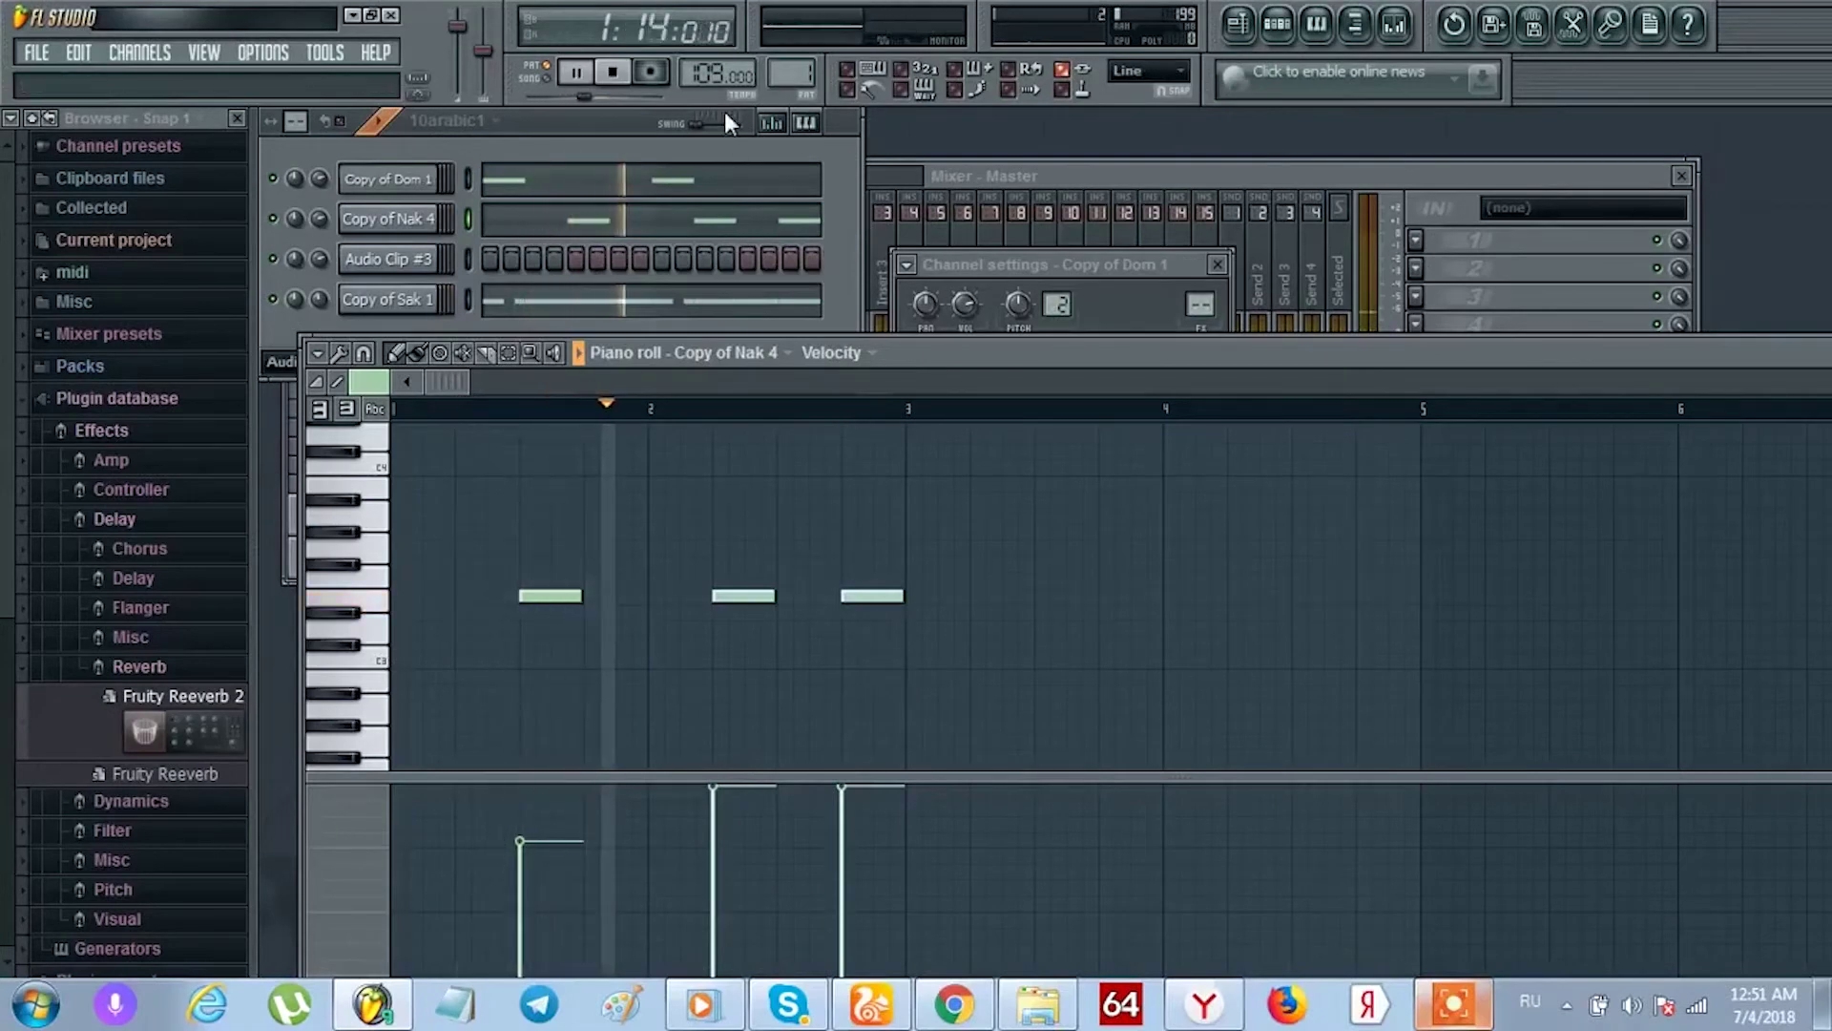
Raise the tempo to 167 BPM while the pattern plays, and stop playback after listening.
{"action": "left_click_drag", "start_coordinate": [717, 75], "coordinate": [717, 34]}
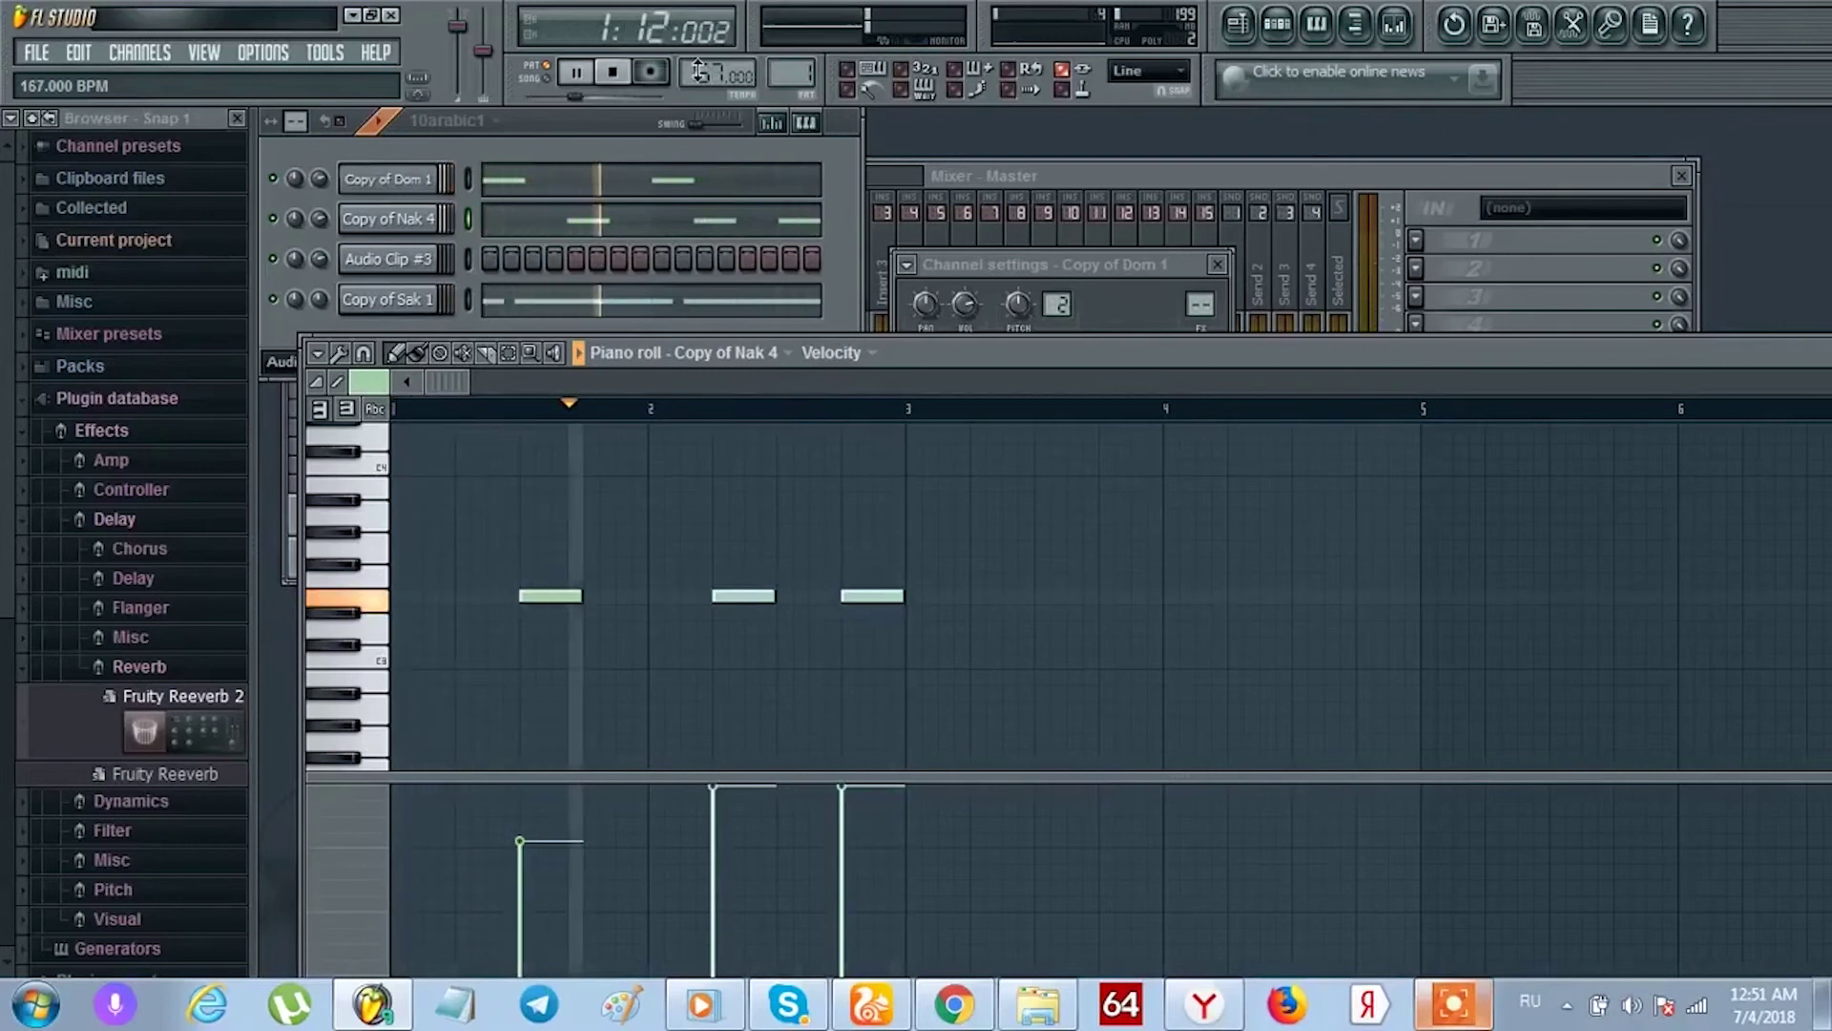
{"action": "left_click", "coordinate": [295, 299]}
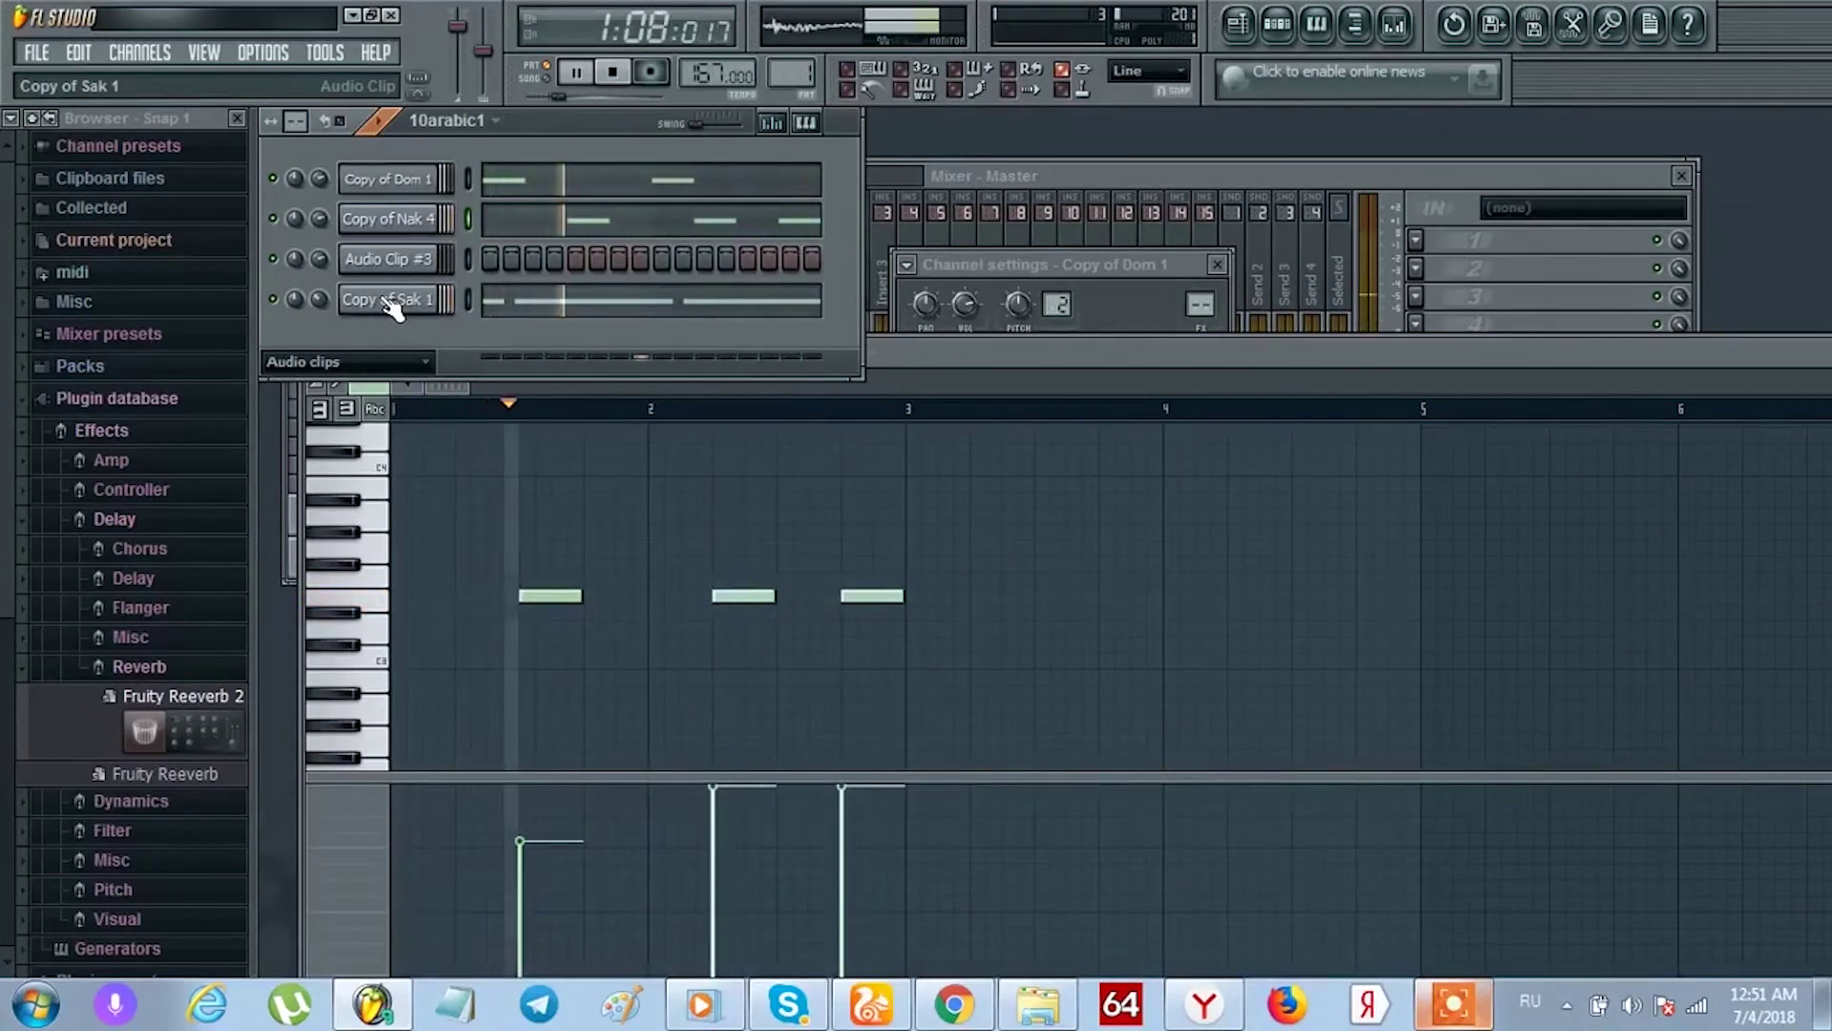
{"action": "left_click", "coordinate": [612, 74]}
{"action": "left_click", "coordinate": [1443, 1016]}
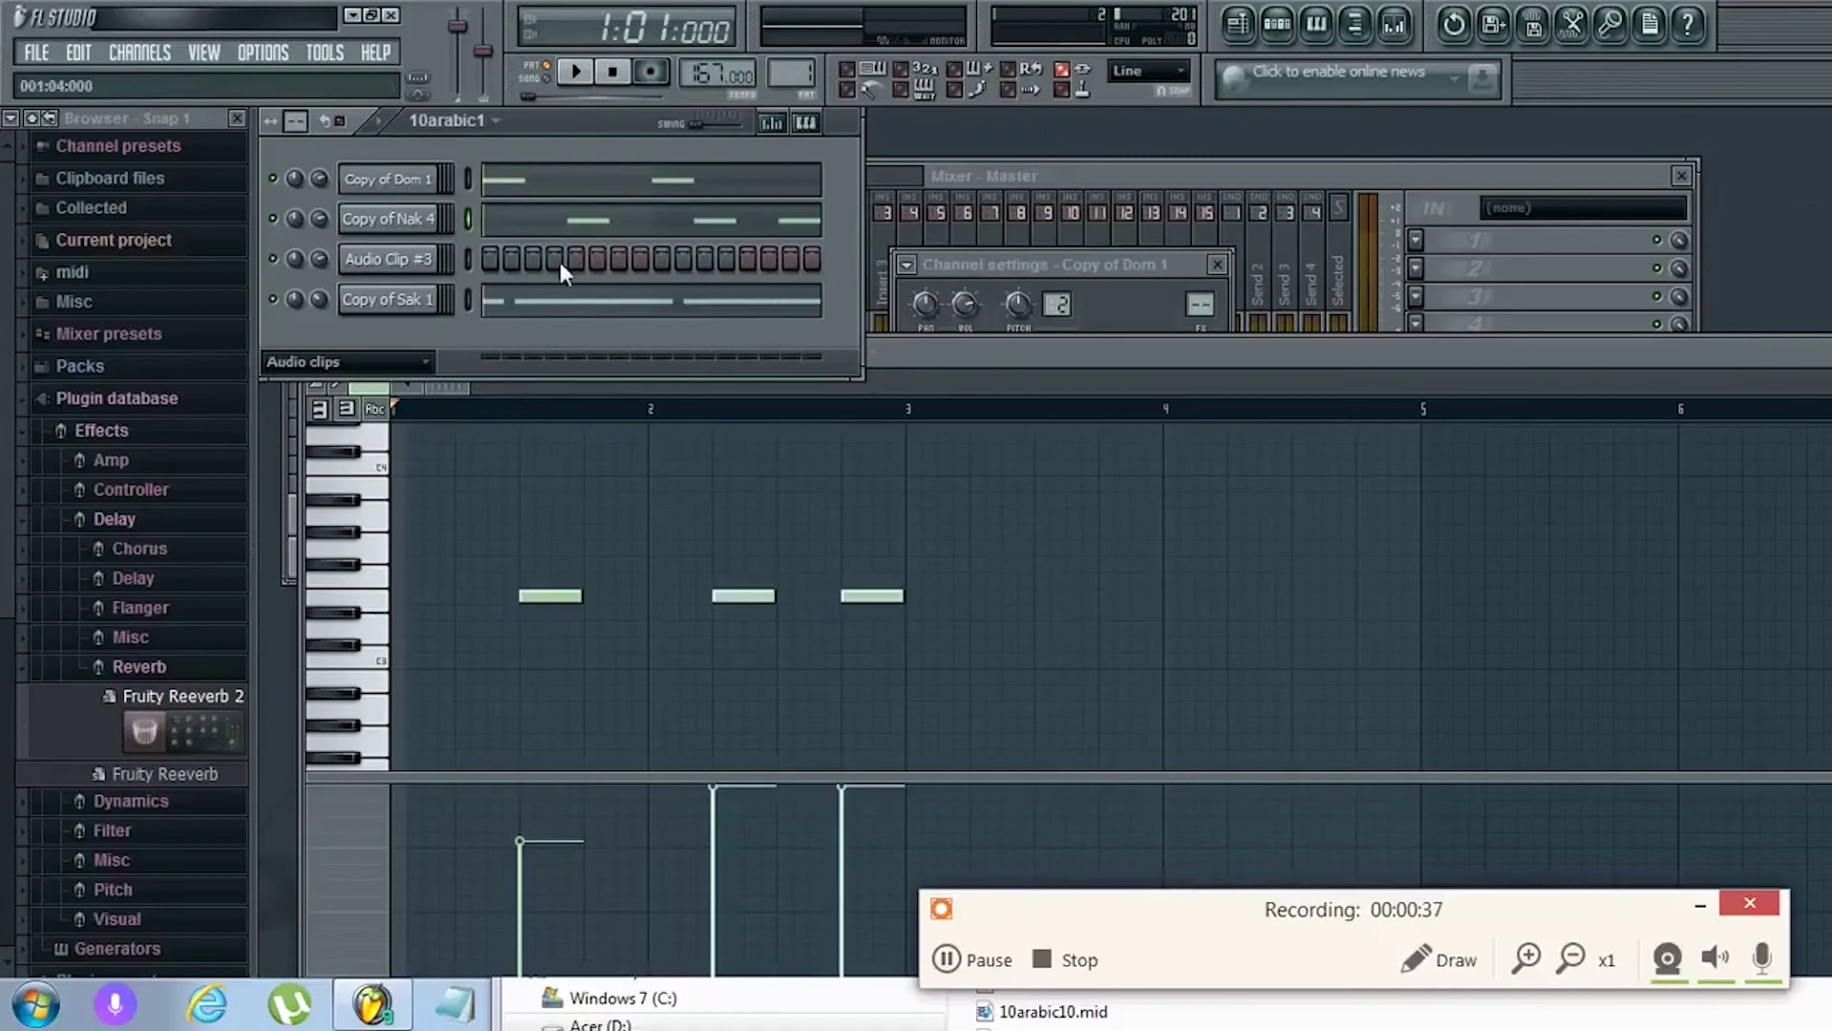
Show the Copy of Sak 1 notes in the piano roll and switch to the test1.ru piano roll in the browser.
{"action": "left_click", "coordinate": [569, 303]}
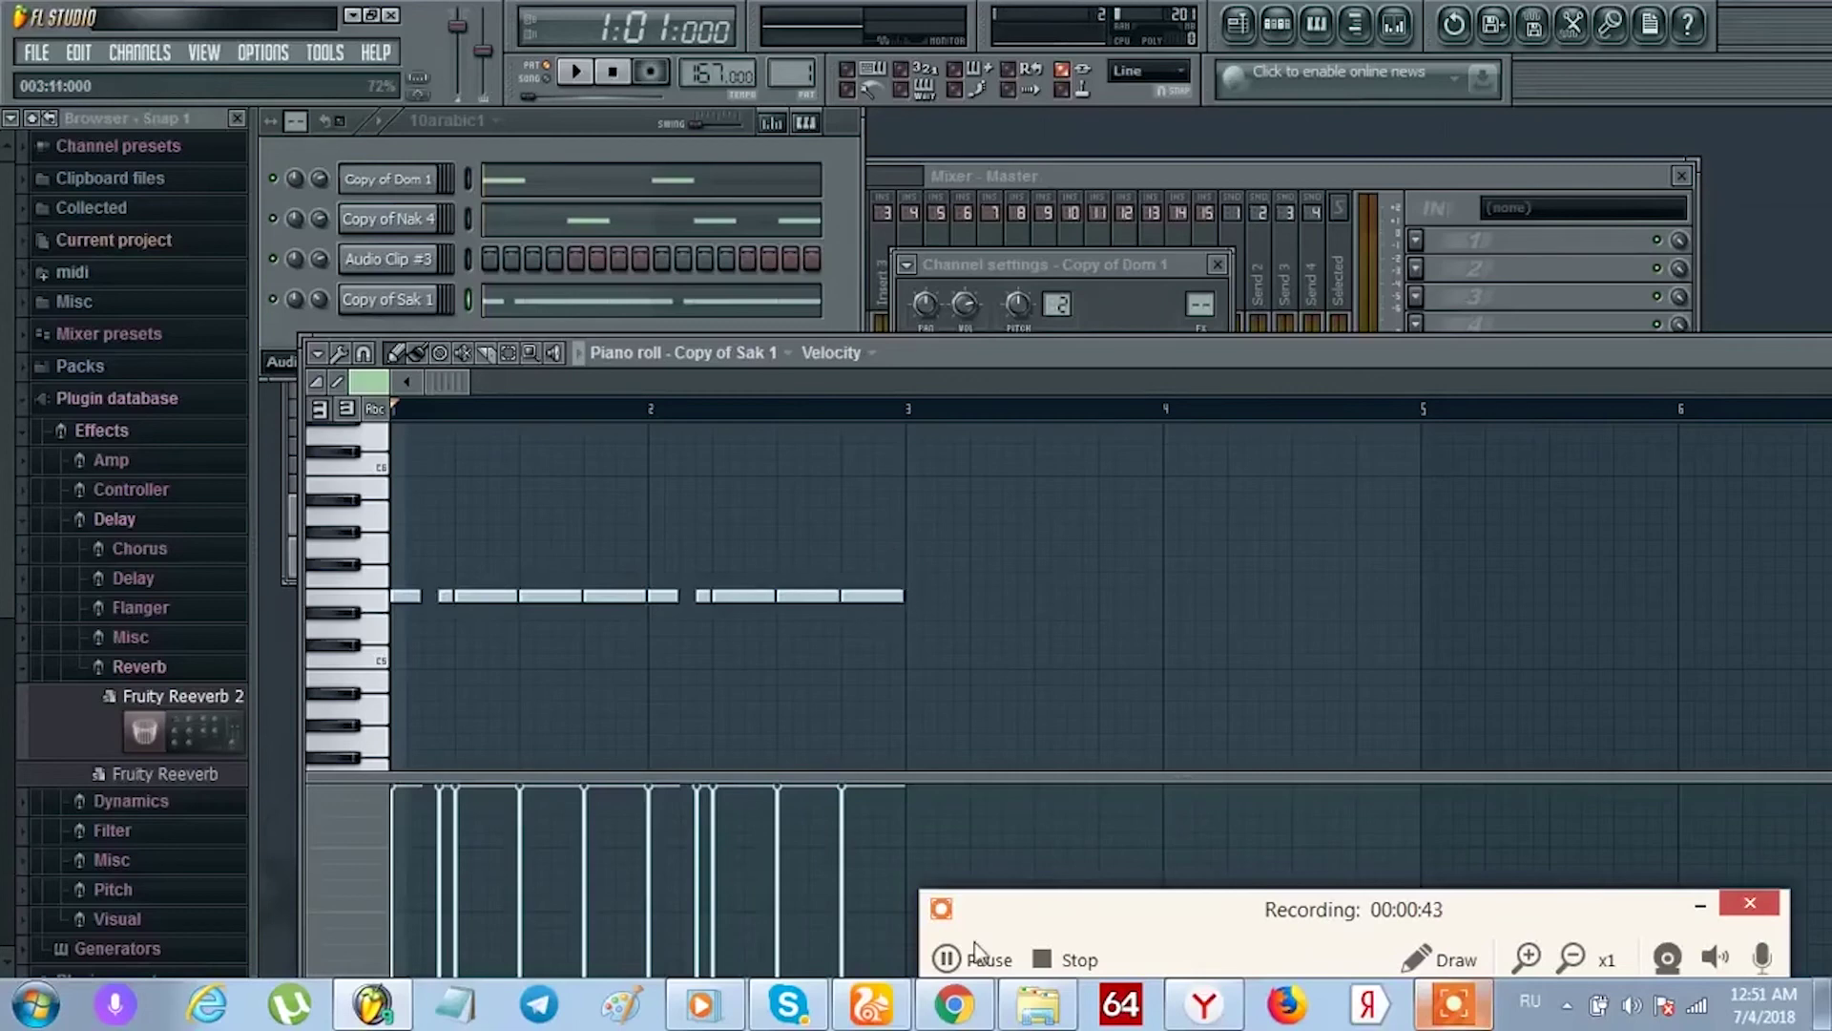
{"action": "left_click", "coordinate": [950, 1012]}
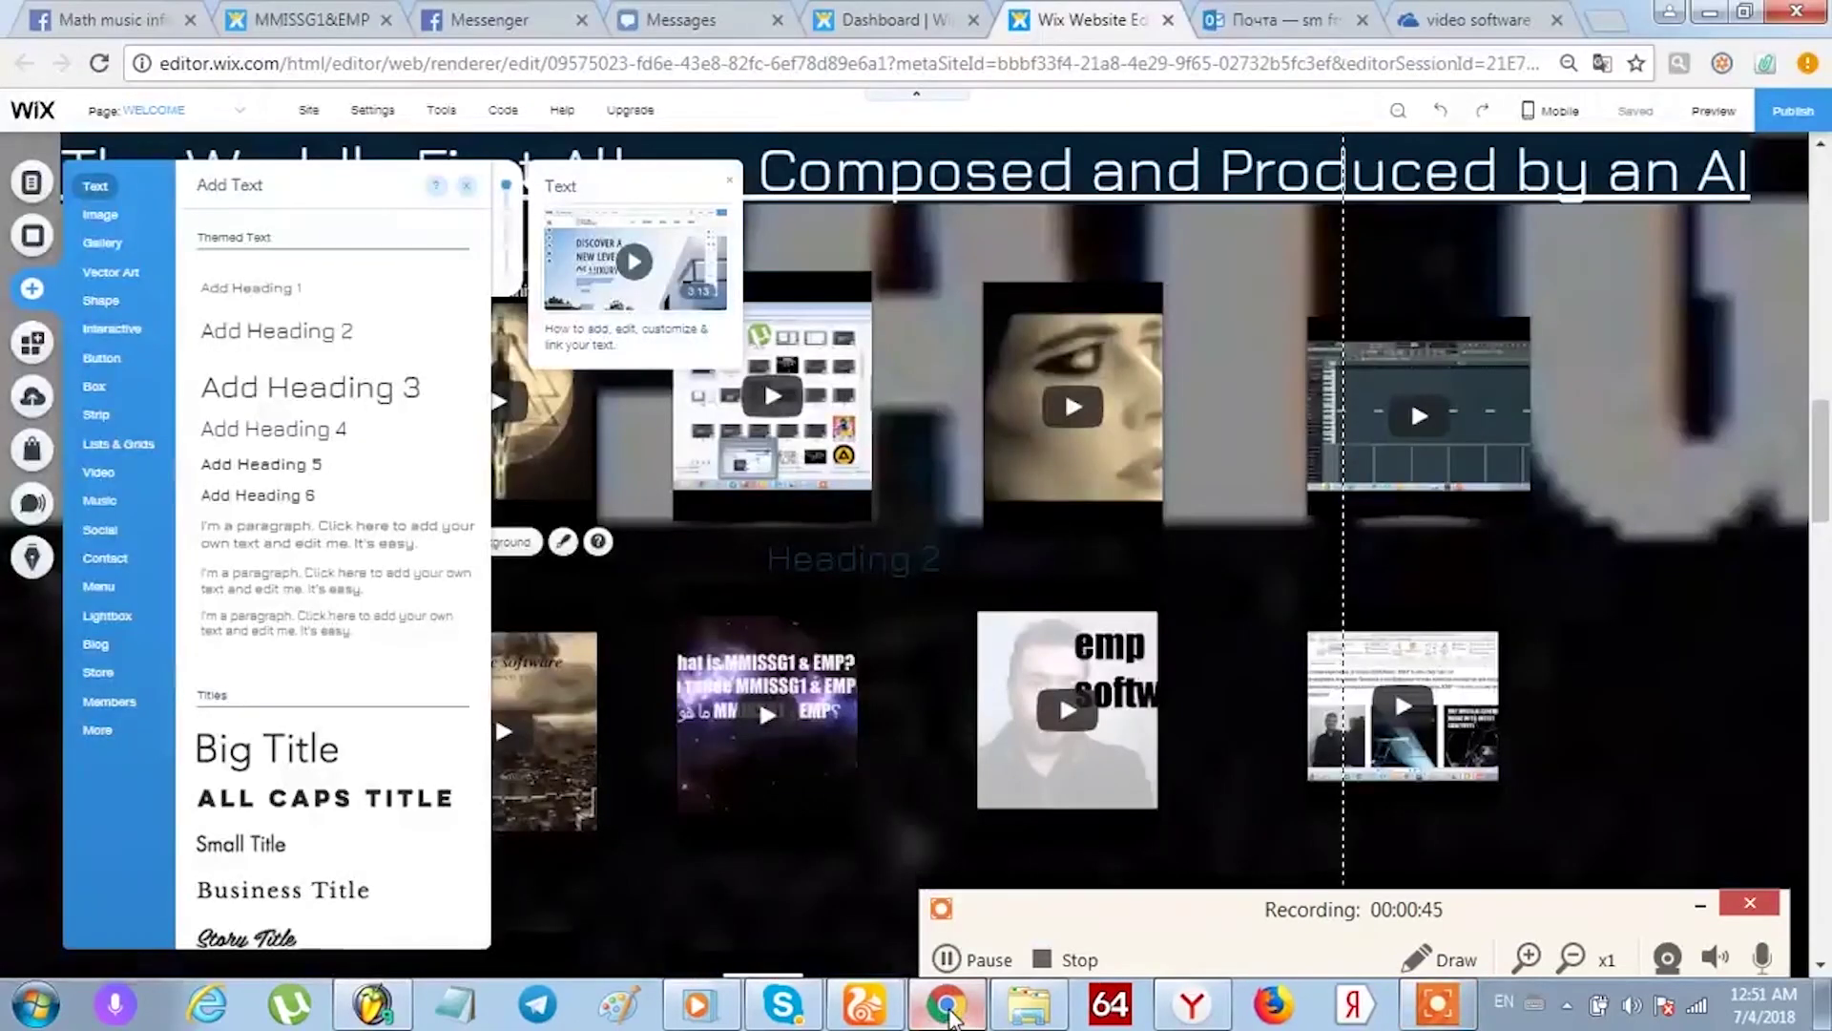
{"action": "left_click", "coordinate": [950, 1014]}
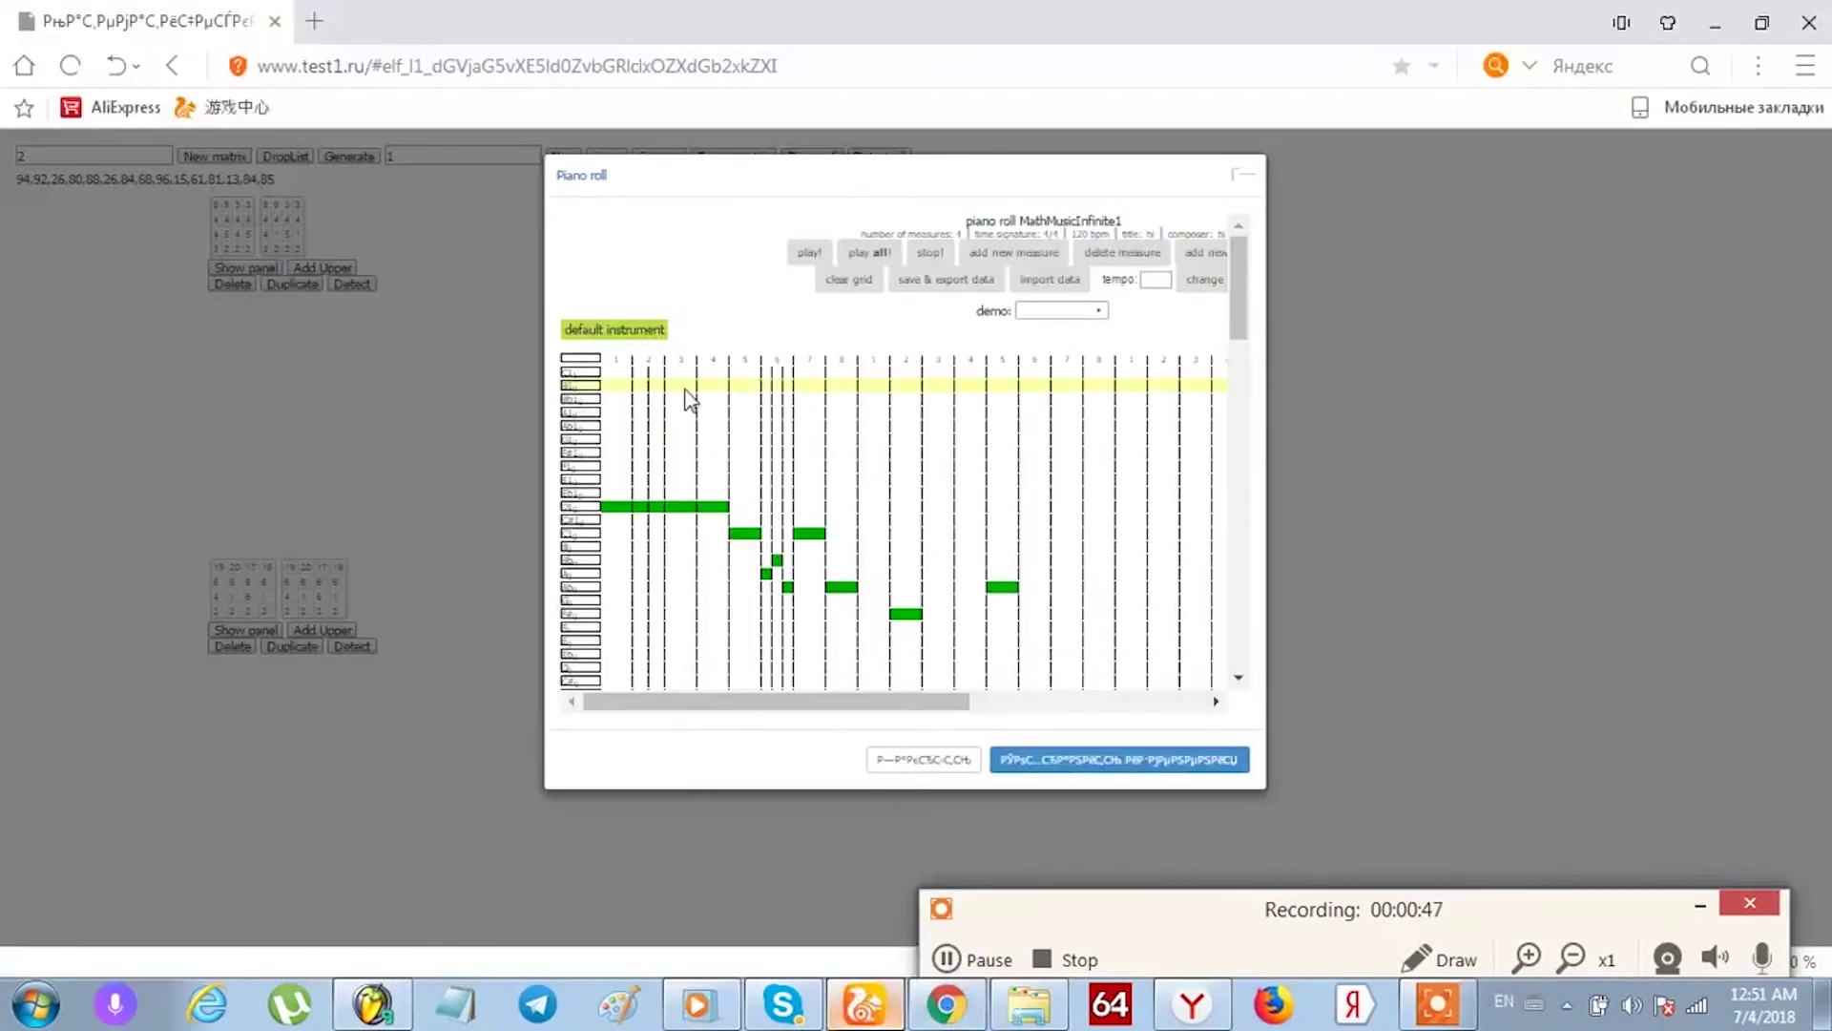